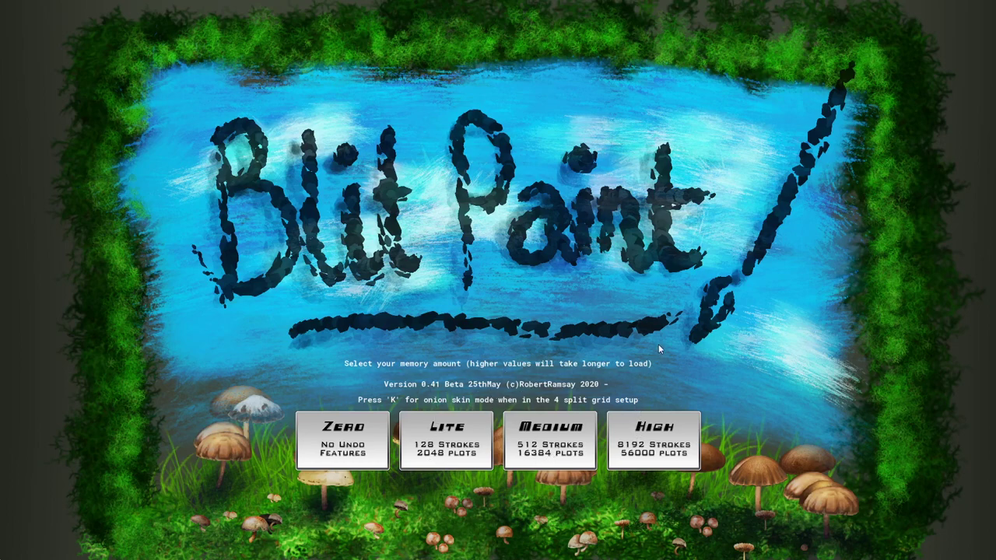
- Start a canvas with the Medium memory option and paint two white freehand strokes with the square brush at size 0.56
{"action": "left_click", "coordinate": [550, 443]}
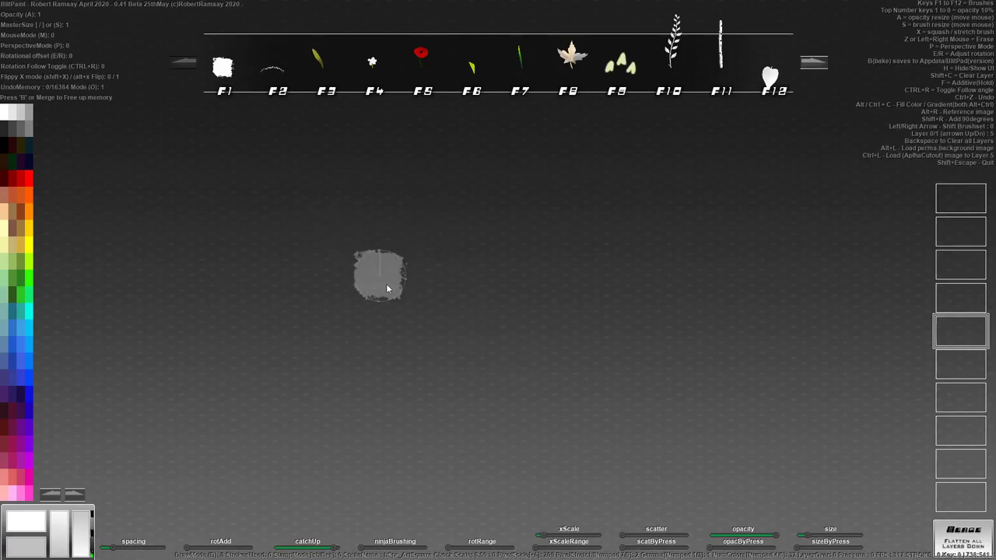
{"action": "key", "text": "s"}
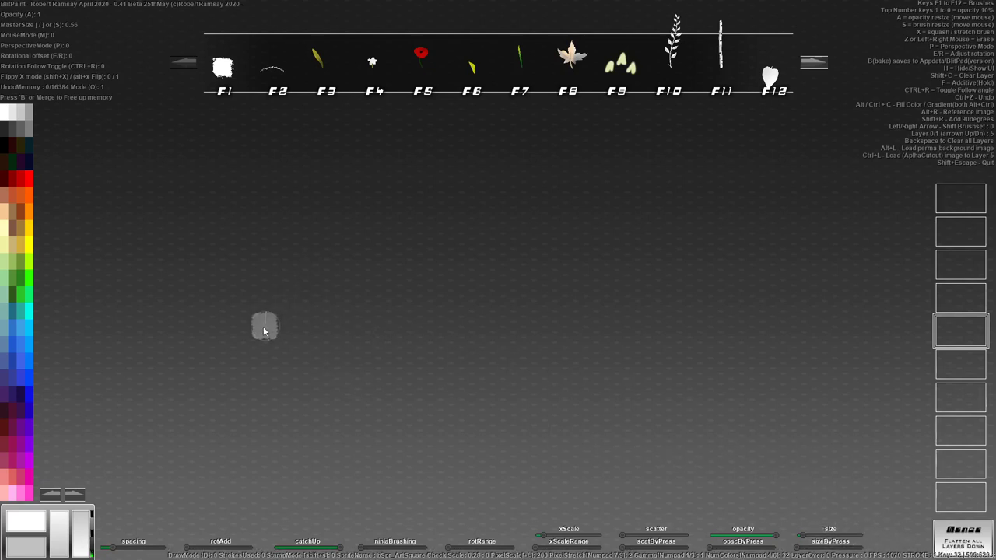
{"action": "mouse_move", "coordinate": [243, 341]}
{"action": "left_mouse_down"}
{"action": "mouse_move", "coordinate": [298, 224]}
{"action": "mouse_move", "coordinate": [353, 397]}
{"action": "mouse_move", "coordinate": [373, 296]}
{"action": "mouse_move", "coordinate": [358, 366]}
{"action": "mouse_move", "coordinate": [459, 265]}
{"action": "left_mouse_up"}
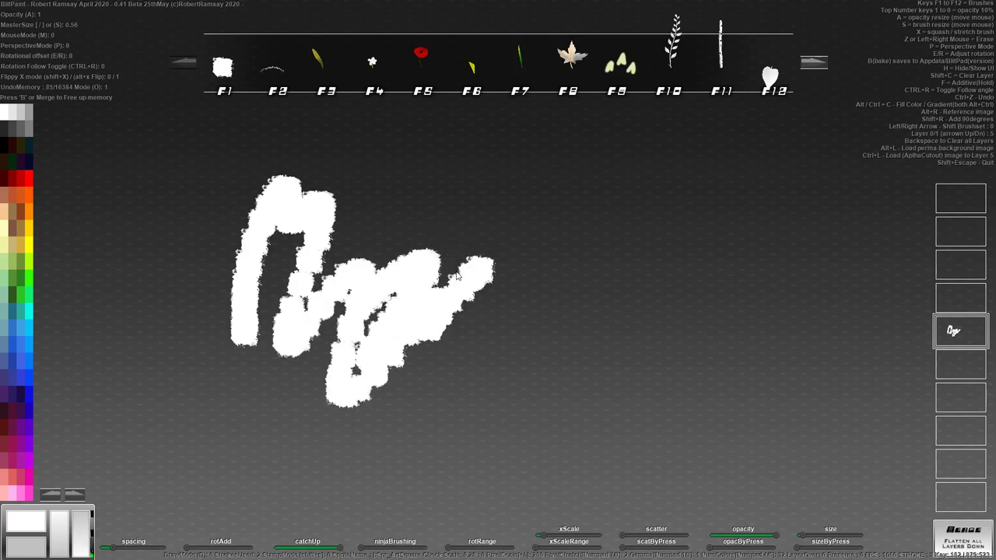
{"action": "mouse_move", "coordinate": [559, 236]}
{"action": "left_mouse_down"}
{"action": "mouse_move", "coordinate": [599, 354]}
{"action": "mouse_move", "coordinate": [665, 208]}
{"action": "mouse_move", "coordinate": [679, 233]}
{"action": "left_mouse_up"}
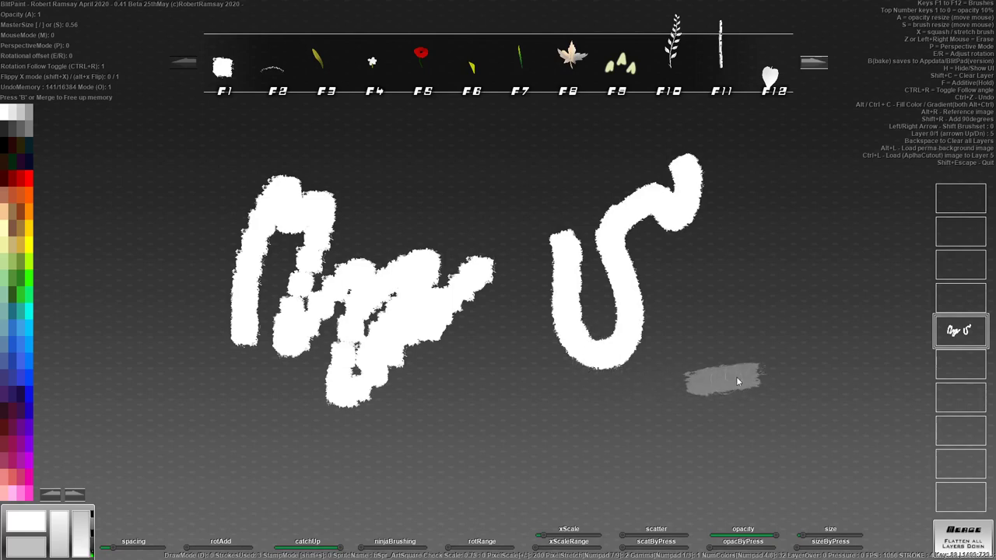
- Paint stretched-brush strokes before and after adding a 90-degree rotation offset, and clear all layers
{"action": "mouse_move", "coordinate": [738, 371]}
{"action": "left_mouse_down"}
{"action": "mouse_move", "coordinate": [751, 226]}
{"action": "mouse_move", "coordinate": [782, 366]}
{"action": "mouse_move", "coordinate": [786, 447]}
{"action": "left_mouse_up"}
{"action": "key", "text": "shift+r"}
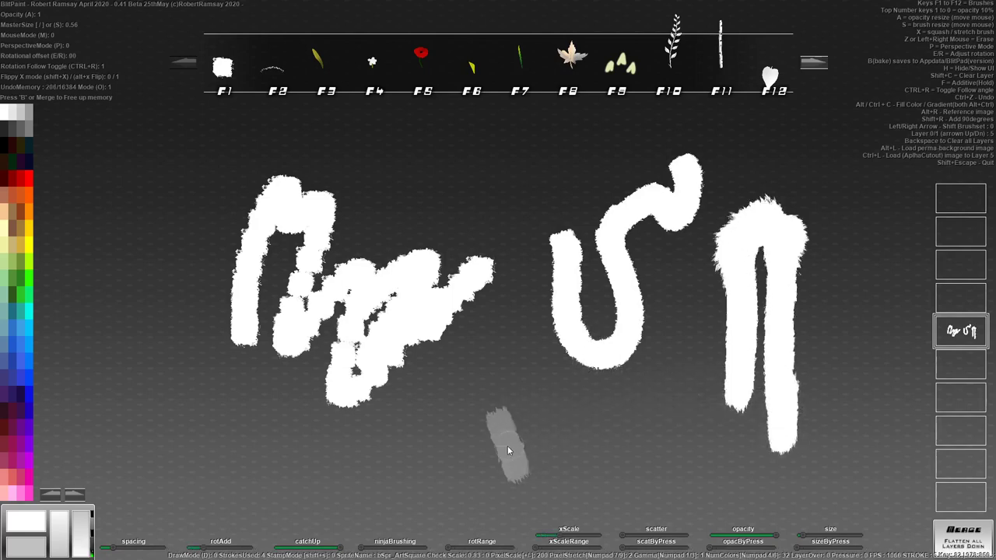
{"action": "mouse_move", "coordinate": [509, 451]}
{"action": "left_mouse_down"}
{"action": "mouse_move", "coordinate": [509, 366]}
{"action": "mouse_move", "coordinate": [556, 477]}
{"action": "mouse_move", "coordinate": [603, 401]}
{"action": "mouse_move", "coordinate": [681, 392]}
{"action": "mouse_move", "coordinate": [685, 315]}
{"action": "left_mouse_up"}
{"action": "key", "text": "BackSpace"}
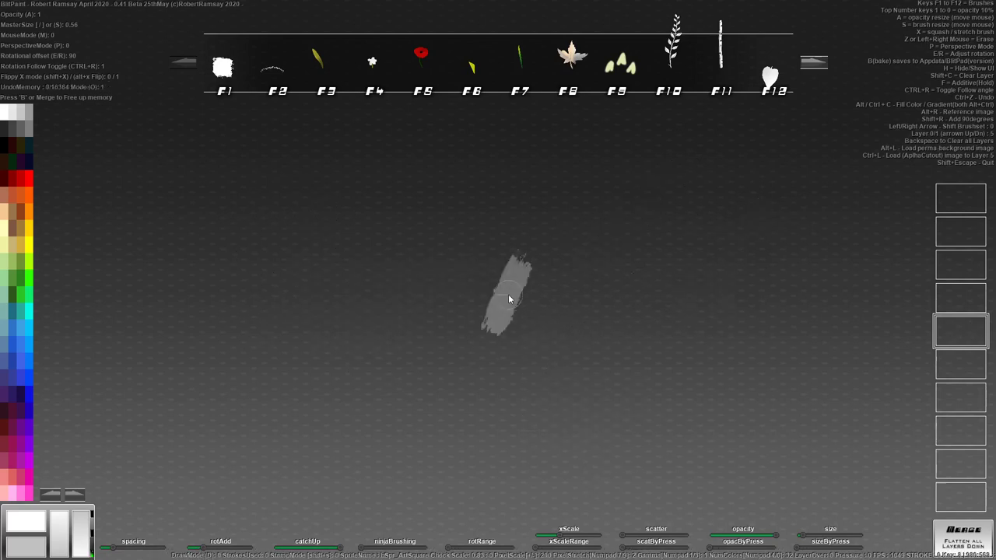
- Reduce the brush size to 0.23 and paint four overlapping white winding strokes across the canvas
{"action": "key", "text": "s"}
{"action": "mouse_move", "coordinate": [238, 208]}
{"action": "left_mouse_down"}
{"action": "mouse_move", "coordinate": [231, 307]}
{"action": "mouse_move", "coordinate": [406, 257]}
{"action": "left_mouse_up"}
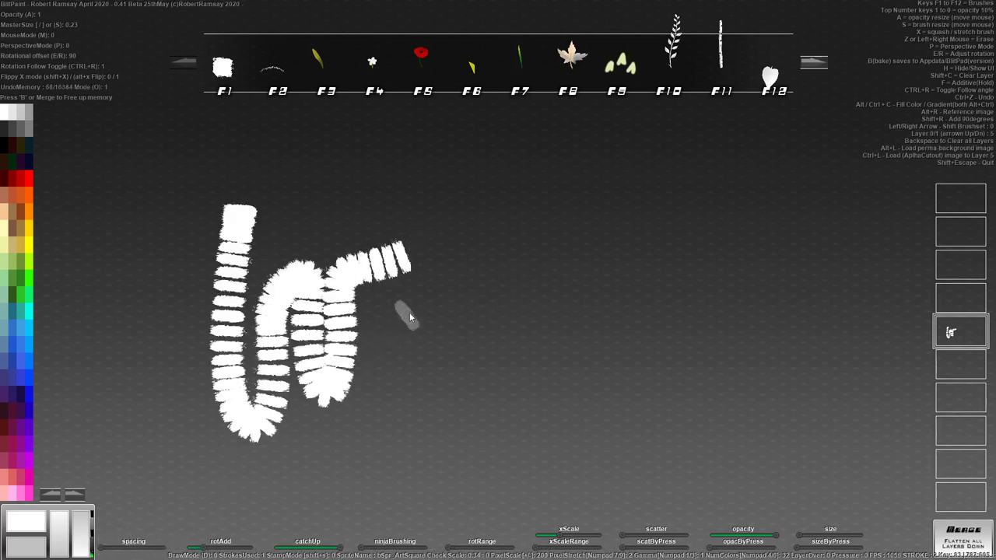
{"action": "mouse_move", "coordinate": [407, 315]}
{"action": "left_mouse_down"}
{"action": "mouse_move", "coordinate": [454, 371]}
{"action": "mouse_move", "coordinate": [457, 270]}
{"action": "mouse_move", "coordinate": [486, 374]}
{"action": "mouse_move", "coordinate": [540, 347]}
{"action": "mouse_move", "coordinate": [653, 226]}
{"action": "left_mouse_up"}
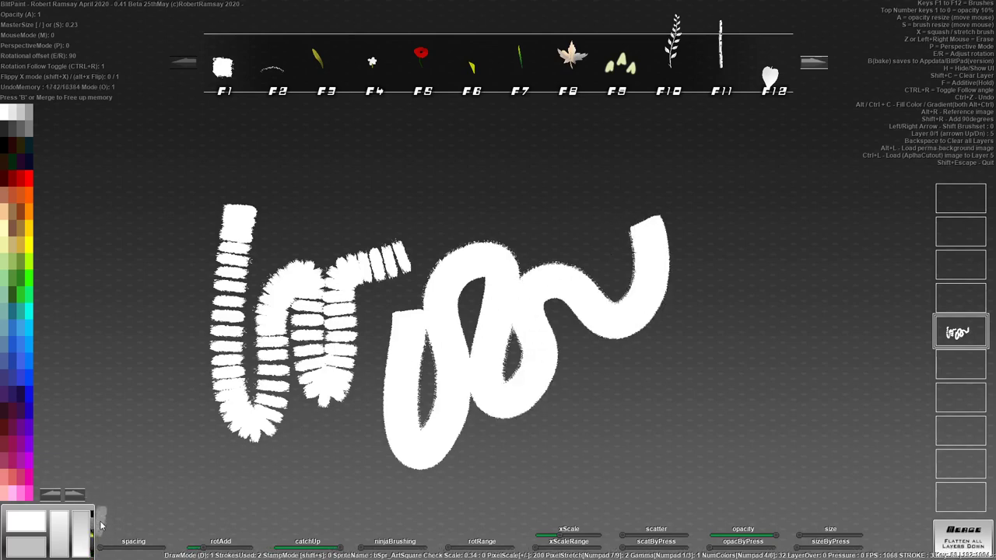
{"action": "mouse_move", "coordinate": [162, 461]}
{"action": "left_mouse_down"}
{"action": "mouse_move", "coordinate": [208, 485]}
{"action": "mouse_move", "coordinate": [245, 449]}
{"action": "mouse_move", "coordinate": [282, 473]}
{"action": "mouse_move", "coordinate": [315, 414]}
{"action": "mouse_move", "coordinate": [385, 401]}
{"action": "mouse_move", "coordinate": [474, 356]}
{"action": "left_mouse_up"}
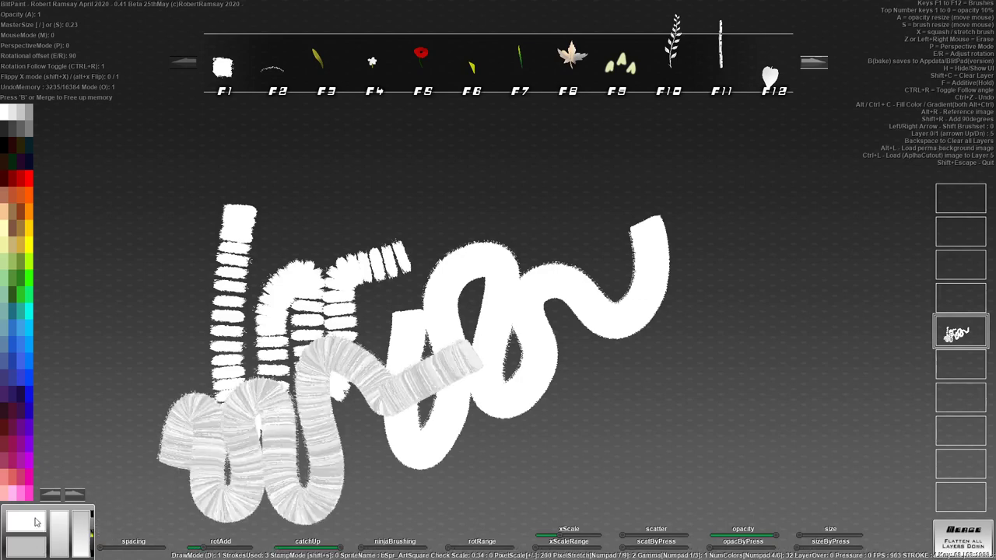
{"action": "mouse_move", "coordinate": [169, 453]}
{"action": "left_mouse_down"}
{"action": "mouse_move", "coordinate": [140, 354]}
{"action": "mouse_move", "coordinate": [177, 311]}
{"action": "mouse_move", "coordinate": [225, 327]}
{"action": "mouse_move", "coordinate": [260, 466]}
{"action": "left_mouse_up"}
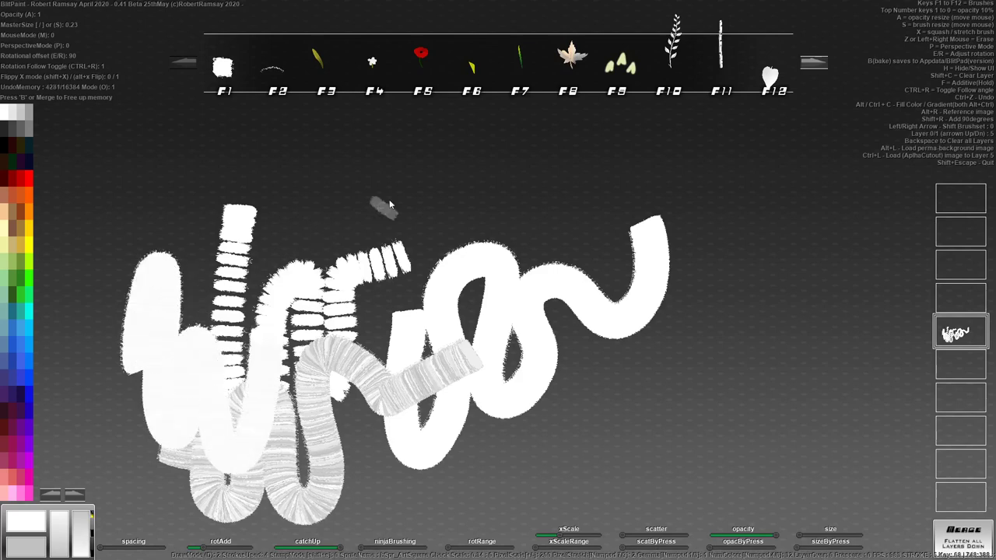
- Choose the F3 leaf brush, set its size to 1.70 and paint a dense cluster of pale leaves
{"action": "left_click", "coordinate": [315, 61]}
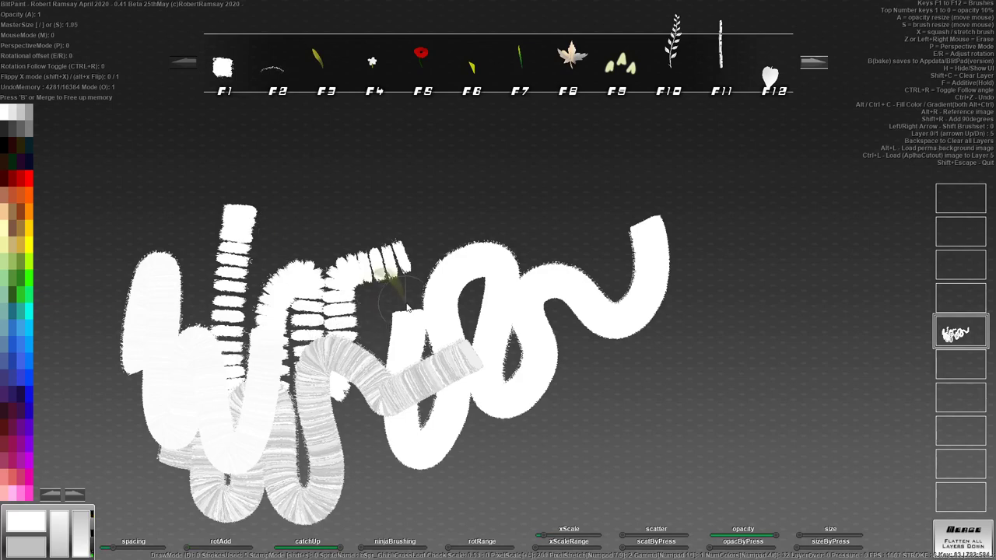
{"action": "key", "text": "s"}
{"action": "key", "text": "s"}
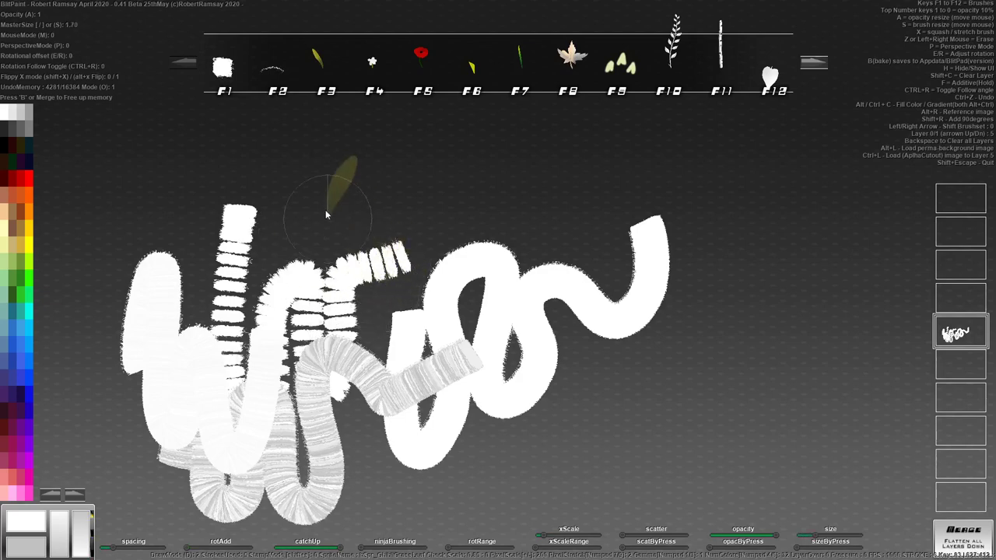
{"action": "mouse_move", "coordinate": [327, 213]}
{"action": "left_mouse_down"}
{"action": "mouse_move", "coordinate": [249, 257]}
{"action": "mouse_move", "coordinate": [170, 333]}
{"action": "mouse_move", "coordinate": [276, 405]}
{"action": "mouse_move", "coordinate": [215, 333]}
{"action": "mouse_move", "coordinate": [194, 350]}
{"action": "left_mouse_up"}
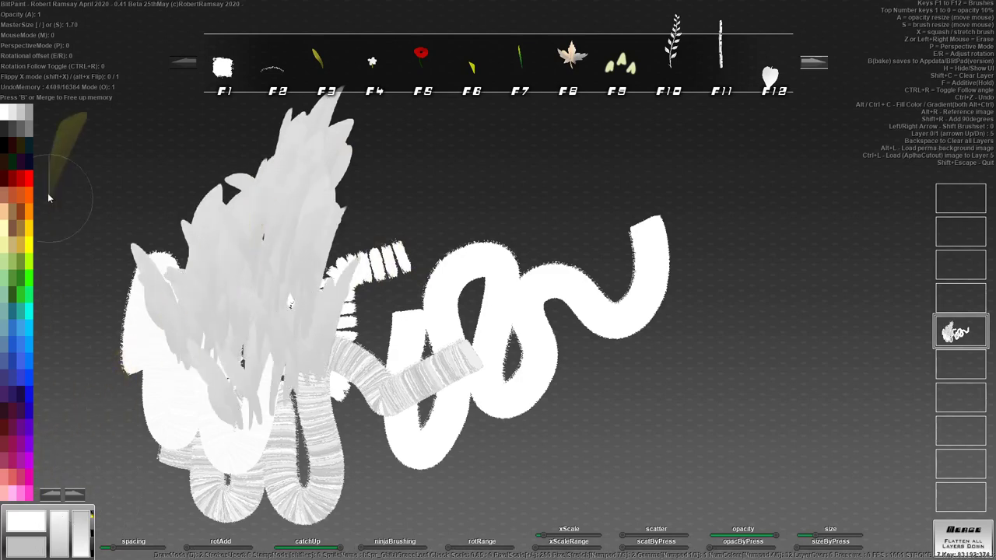
- Pick a dark brown and paint brown-toned leaves over the lower part of the pale cluster
{"action": "left_click", "coordinate": [6, 168]}
{"action": "mouse_move", "coordinate": [163, 374]}
{"action": "left_mouse_down"}
{"action": "mouse_move", "coordinate": [187, 389]}
{"action": "mouse_move", "coordinate": [249, 358]}
{"action": "mouse_move", "coordinate": [295, 311]}
{"action": "mouse_move", "coordinate": [278, 402]}
{"action": "mouse_move", "coordinate": [234, 381]}
{"action": "mouse_move", "coordinate": [194, 459]}
{"action": "mouse_move", "coordinate": [272, 475]}
{"action": "mouse_move", "coordinate": [225, 327]}
{"action": "left_mouse_up"}
{"action": "key", "text": "w"}
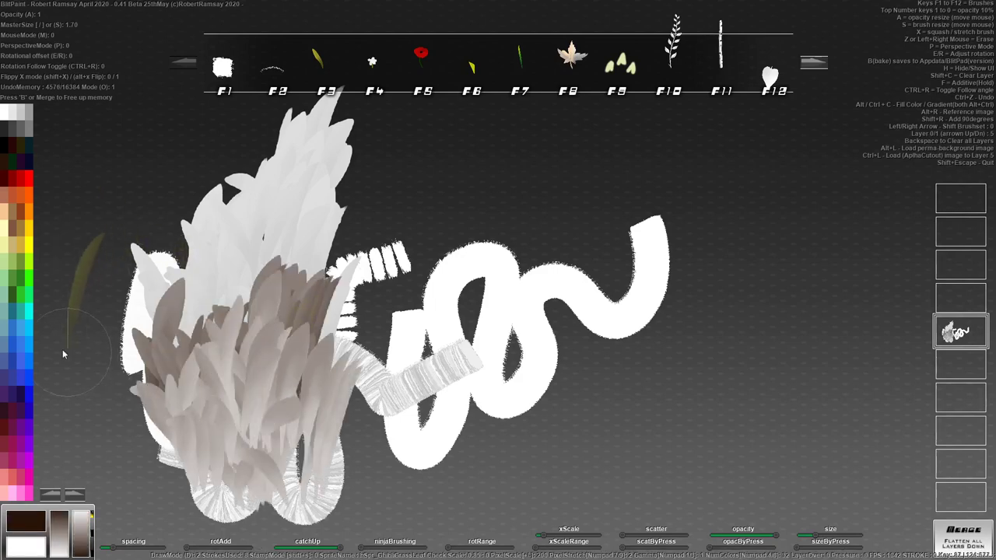
- Pick bright green as the companion colour to brown, paint leaves across the canvas and clear all layers
{"action": "left_click", "coordinate": [19, 348]}
{"action": "left_click", "coordinate": [31, 278]}
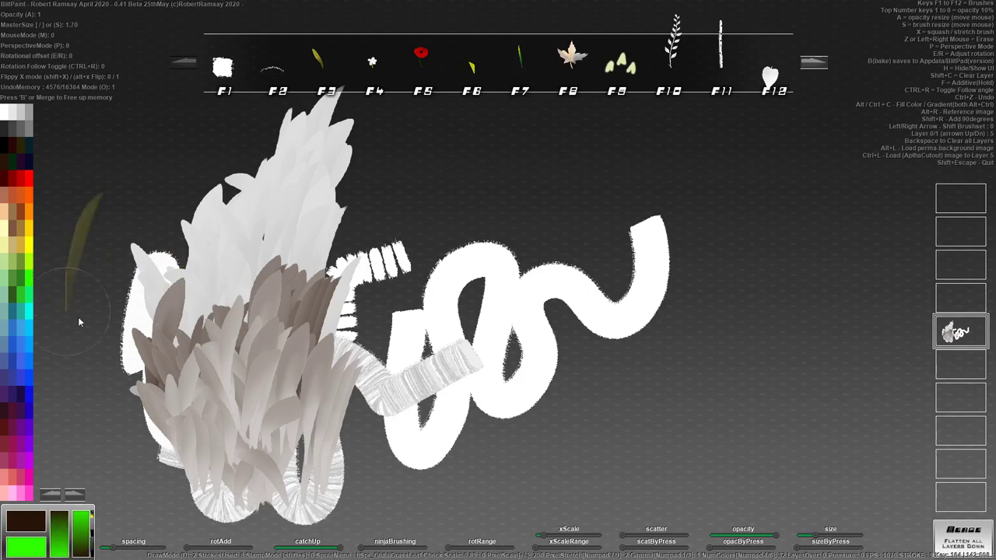
{"action": "mouse_move", "coordinate": [109, 342]}
{"action": "left_mouse_down"}
{"action": "mouse_move", "coordinate": [179, 365]}
{"action": "mouse_move", "coordinate": [234, 436]}
{"action": "mouse_move", "coordinate": [293, 426]}
{"action": "mouse_move", "coordinate": [303, 358]}
{"action": "mouse_move", "coordinate": [257, 451]}
{"action": "mouse_move", "coordinate": [342, 467]}
{"action": "mouse_move", "coordinate": [280, 249]}
{"action": "mouse_move", "coordinate": [502, 444]}
{"action": "mouse_move", "coordinate": [447, 373]}
{"action": "mouse_move", "coordinate": [475, 342]}
{"action": "mouse_move", "coordinate": [432, 373]}
{"action": "left_mouse_up"}
{"action": "key", "text": "BackSpace"}
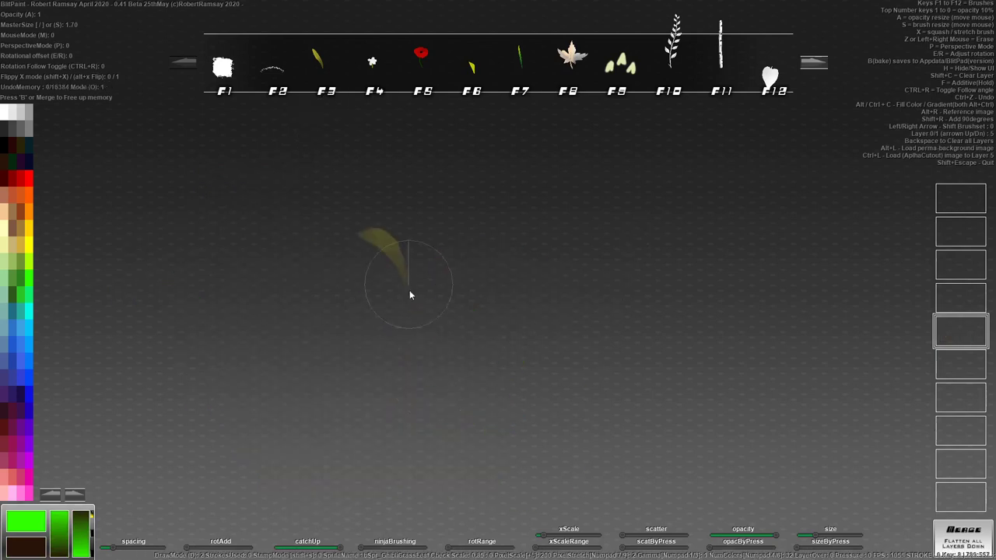
- Switch to the grid-aligned square stamp at size 0.26 and build three white block letters, each five cells high
{"action": "key", "text": "s"}
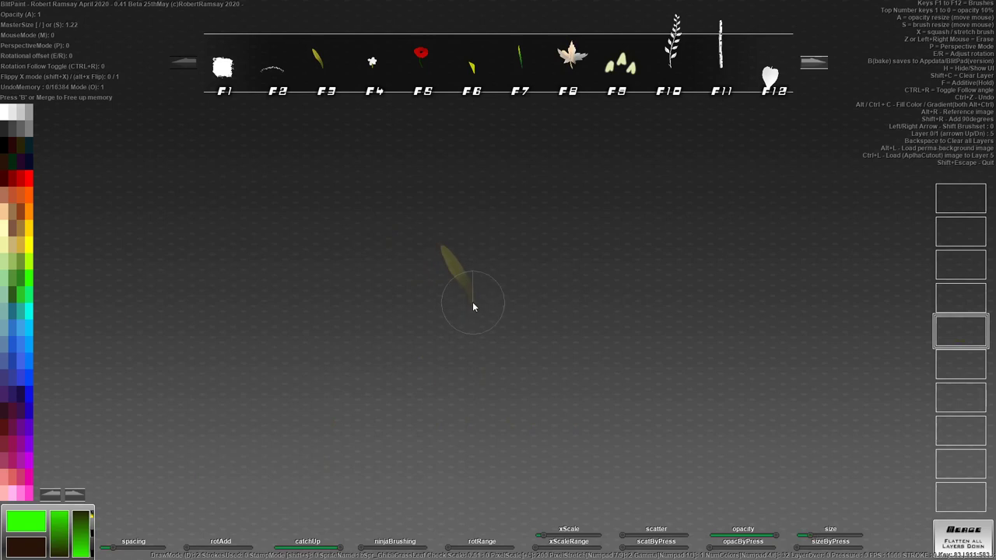
{"action": "key", "text": "shift+s"}
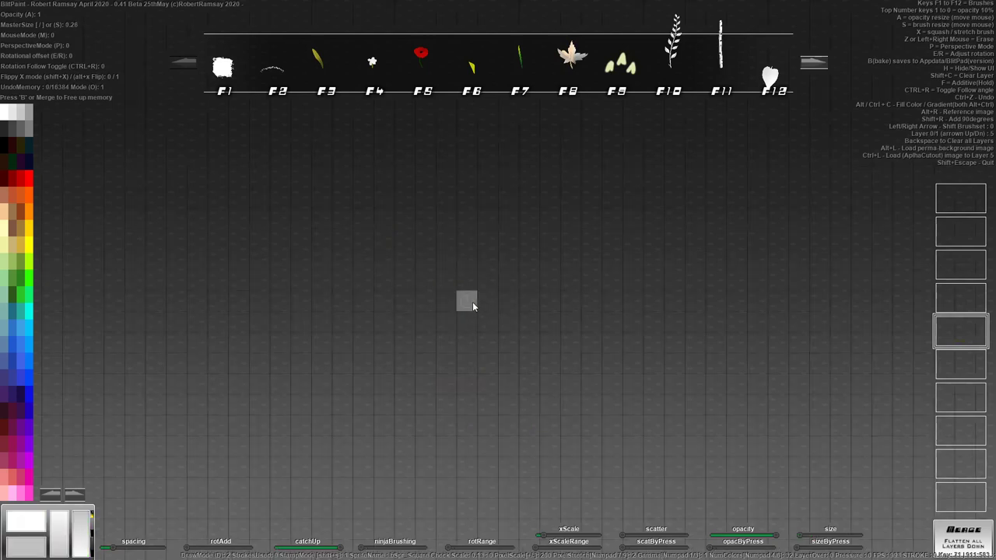
{"action": "left_click", "coordinate": [320, 220]}
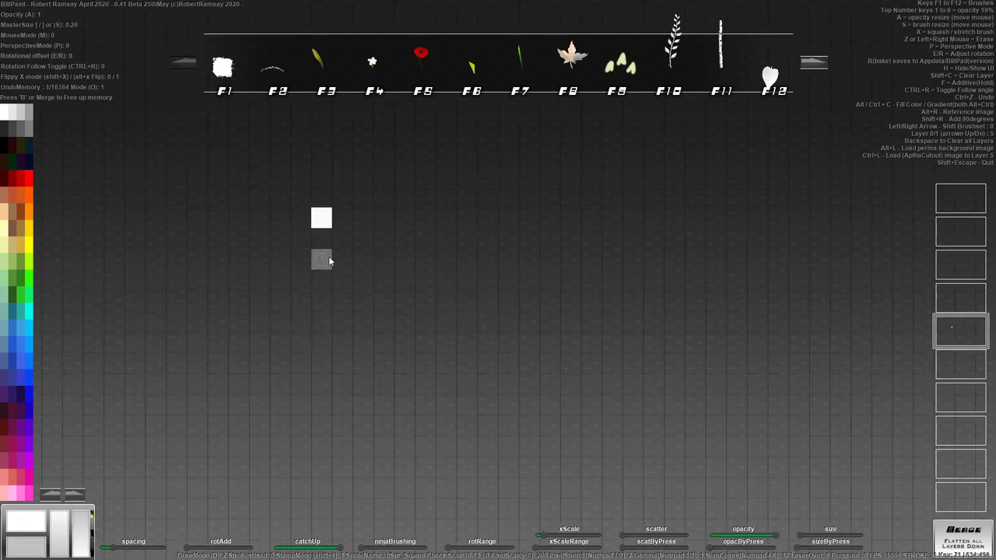
{"action": "left_click", "coordinate": [321, 241]}
{"action": "mouse_move", "coordinate": [324, 266]}
{"action": "left_mouse_down"}
{"action": "mouse_move", "coordinate": [342, 227]}
{"action": "mouse_move", "coordinate": [361, 235]}
{"action": "mouse_move", "coordinate": [358, 279]}
{"action": "mouse_move", "coordinate": [383, 277]}
{"action": "mouse_move", "coordinate": [406, 235]}
{"action": "mouse_move", "coordinate": [404, 282]}
{"action": "left_mouse_up"}
{"action": "left_click", "coordinate": [359, 280]}
{"action": "mouse_move", "coordinate": [424, 218]}
{"action": "left_mouse_down"}
{"action": "mouse_move", "coordinate": [444, 216]}
{"action": "mouse_move", "coordinate": [442, 277]}
{"action": "mouse_move", "coordinate": [423, 280]}
{"action": "left_mouse_up"}
{"action": "left_click", "coordinate": [480, 275]}
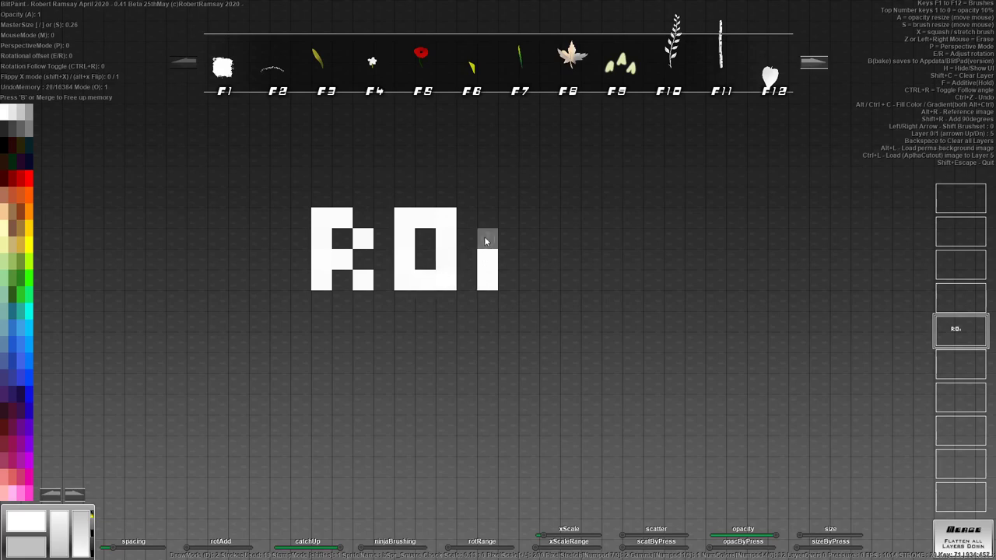
{"action": "mouse_move", "coordinate": [484, 241]}
{"action": "left_mouse_down"}
{"action": "mouse_move", "coordinate": [502, 218]}
{"action": "mouse_move", "coordinate": [522, 239]}
{"action": "mouse_move", "coordinate": [509, 259]}
{"action": "mouse_move", "coordinate": [525, 282]}
{"action": "mouse_move", "coordinate": [521, 303]}
{"action": "mouse_move", "coordinate": [430, 308]}
{"action": "left_mouse_up"}
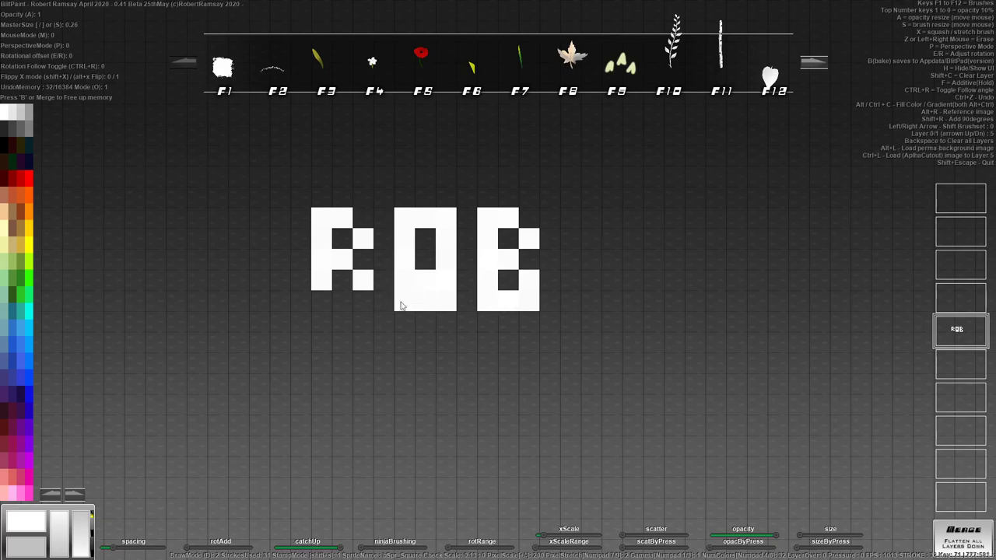
{"action": "left_click", "coordinate": [364, 302]}
{"action": "left_click", "coordinate": [327, 301]}
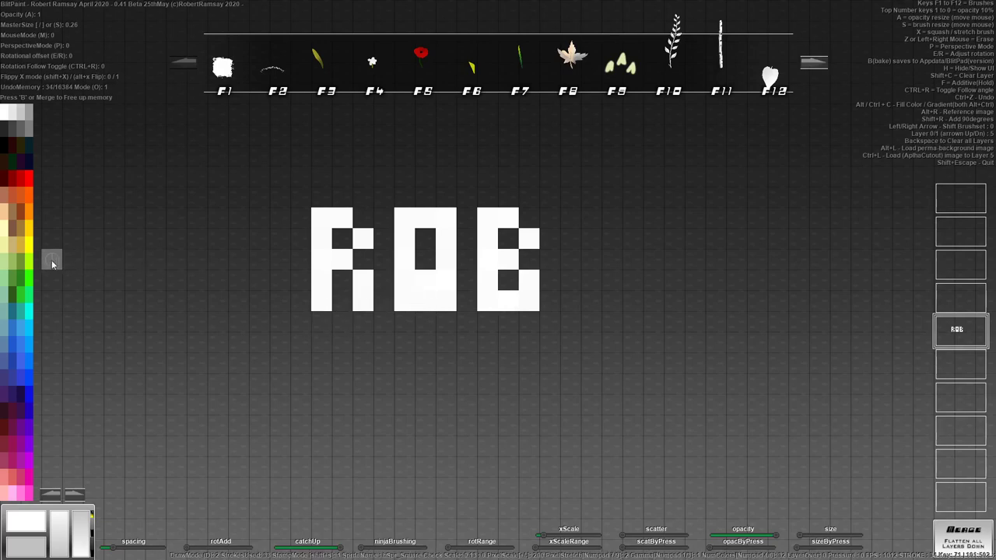
- Recolour the bottom row of the three block letters in light green and clear all layers
{"action": "left_click", "coordinate": [18, 269]}
{"action": "left_click", "coordinate": [322, 300]}
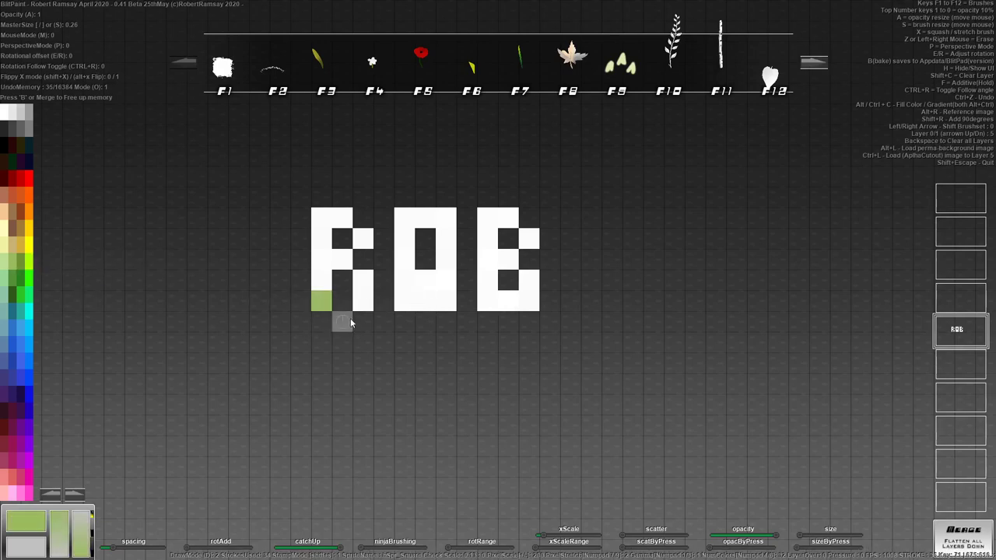
{"action": "left_click_drag", "start_coordinate": [421, 308], "coordinate": [447, 301]}
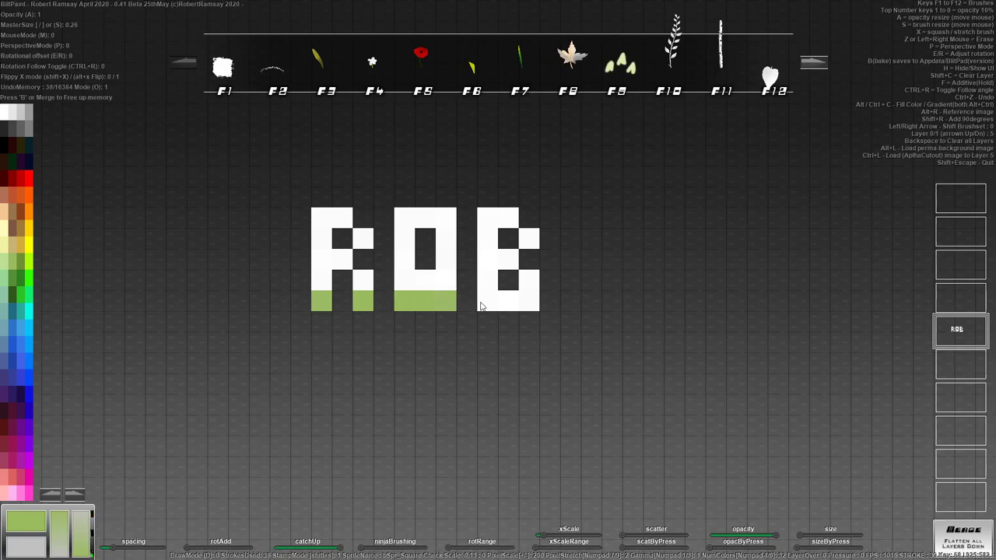
{"action": "left_click_drag", "start_coordinate": [502, 313], "coordinate": [529, 302]}
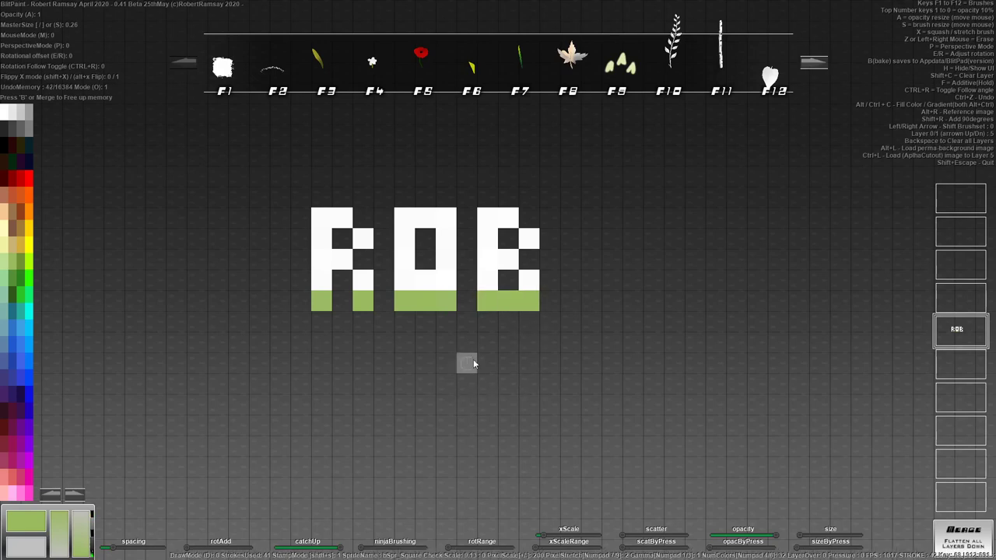
{"action": "key", "text": "BackSpace"}
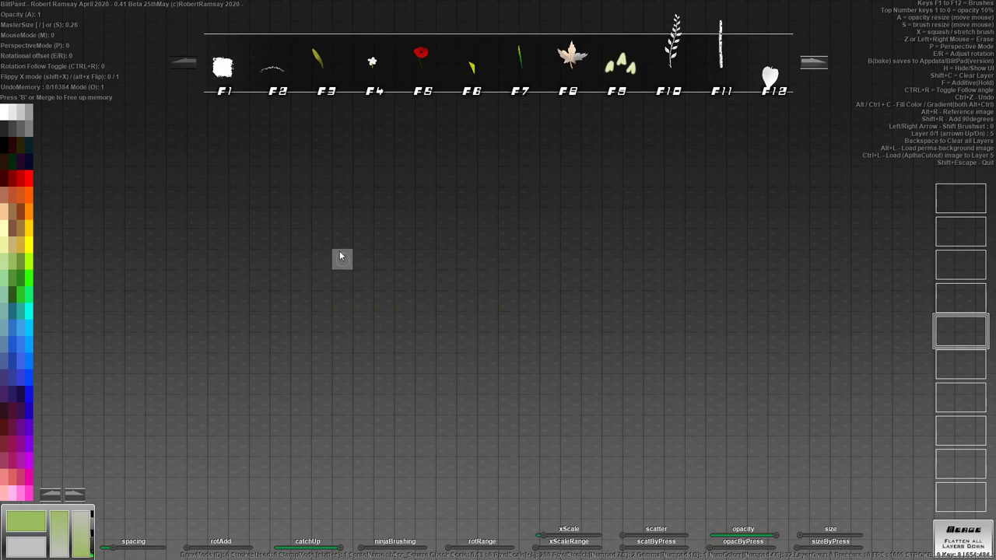
- Shrink the grid-aligned square brush to size 0.03 and draw fine light-green pixel strokes forming a hooked stem
{"action": "key", "text": "g"}
{"action": "left_click_drag", "start_coordinate": [336, 274], "coordinate": [347, 322]}
{"action": "left_click_drag", "start_coordinate": [352, 281], "coordinate": [351, 284]}
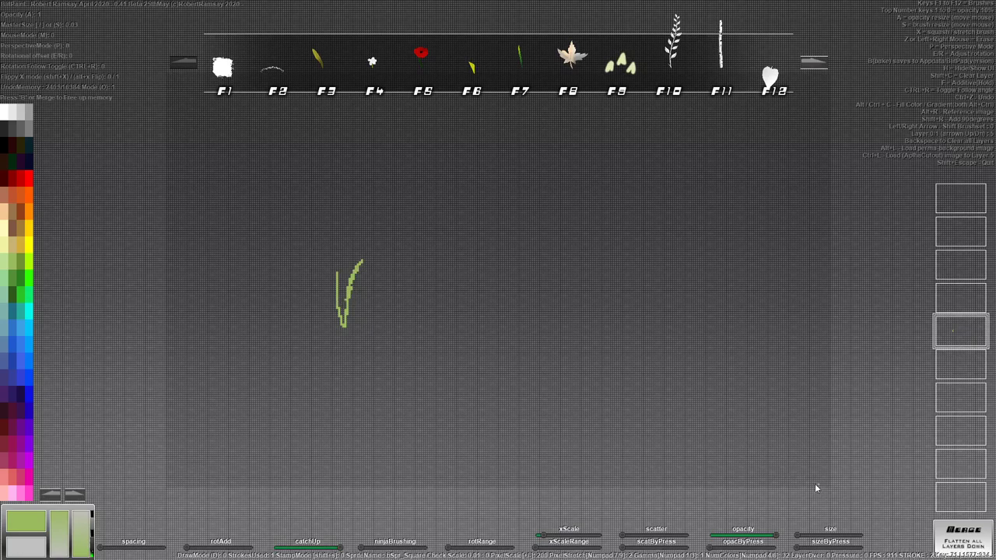
{"action": "left_click_drag", "start_coordinate": [350, 316], "coordinate": [348, 328]}
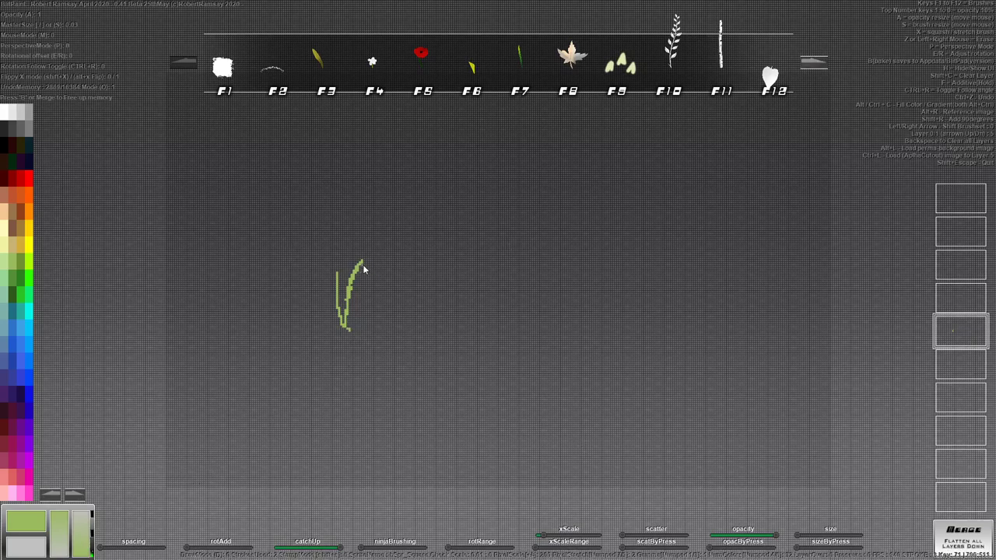
{"action": "left_click_drag", "start_coordinate": [363, 265], "coordinate": [366, 264]}
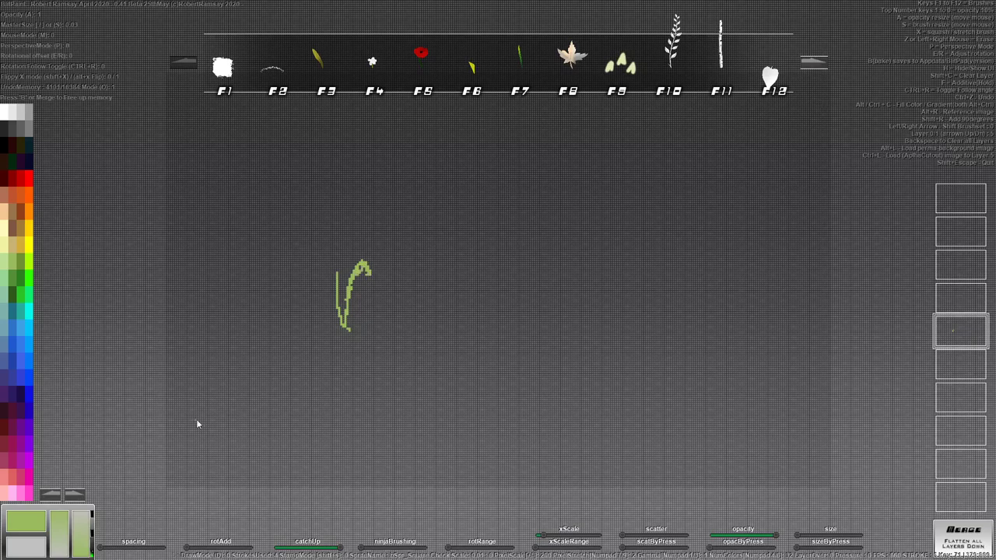
- Look through the alternative colour palettes and return to the original one
{"action": "left_click", "coordinate": [73, 495]}
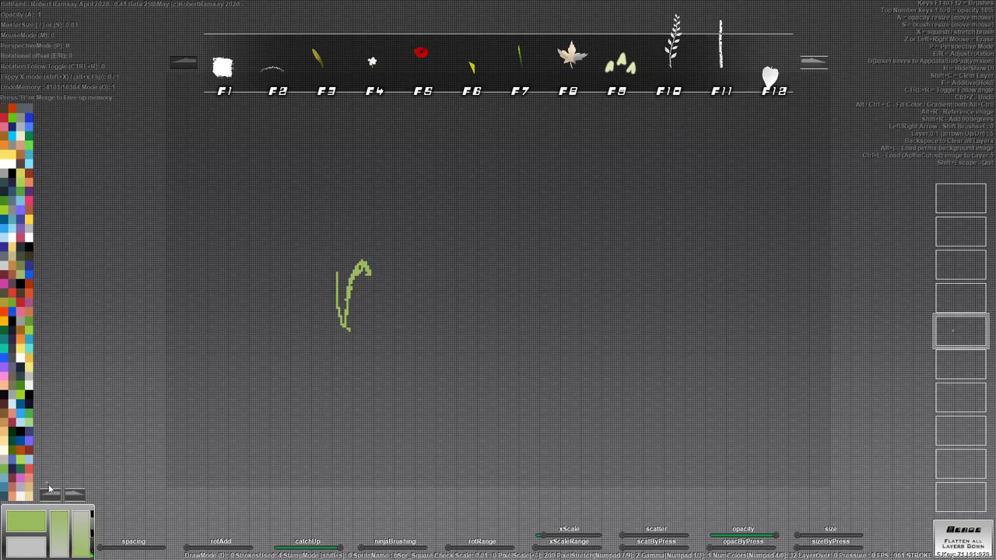
{"action": "left_click", "coordinate": [74, 496]}
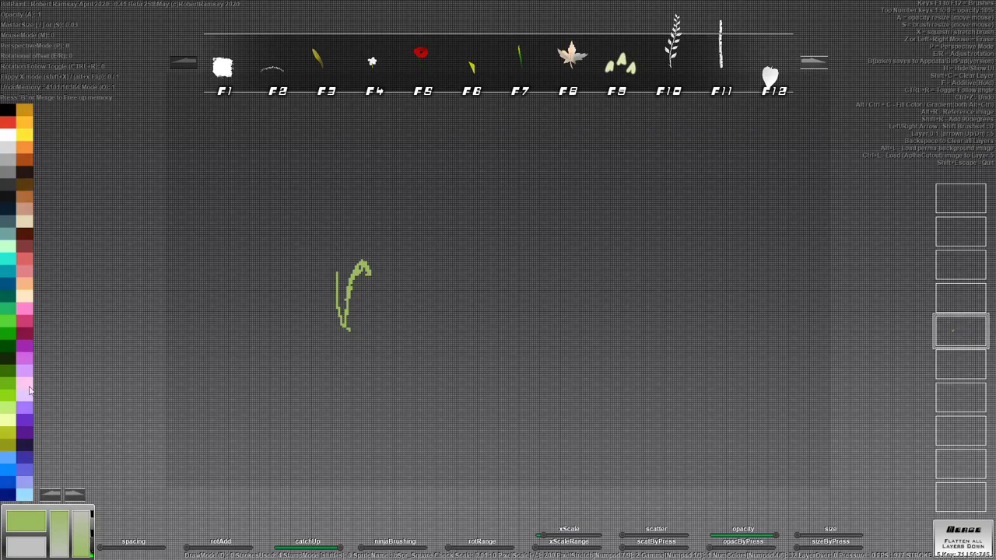
{"action": "left_click", "coordinate": [74, 495]}
{"action": "left_click", "coordinate": [74, 495]}
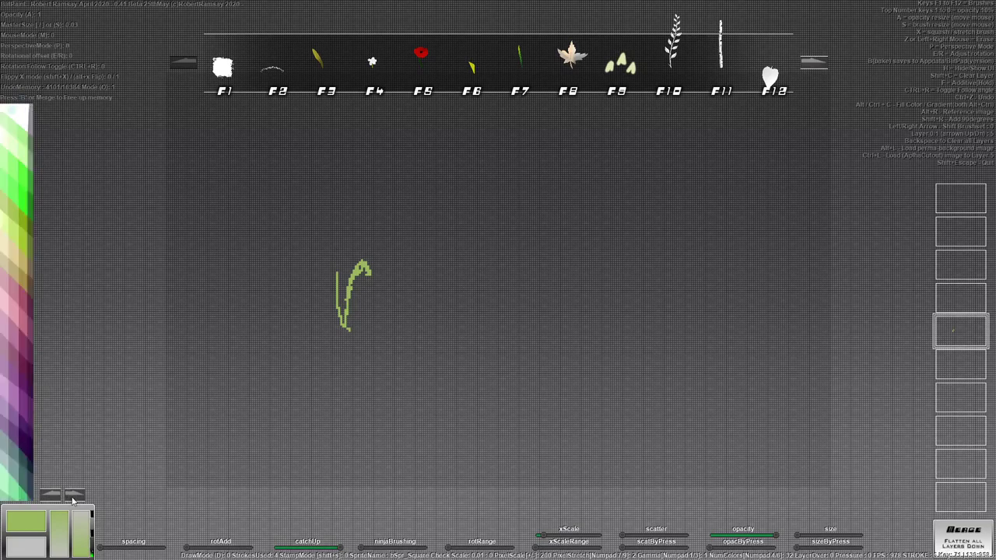
{"action": "left_click", "coordinate": [68, 497]}
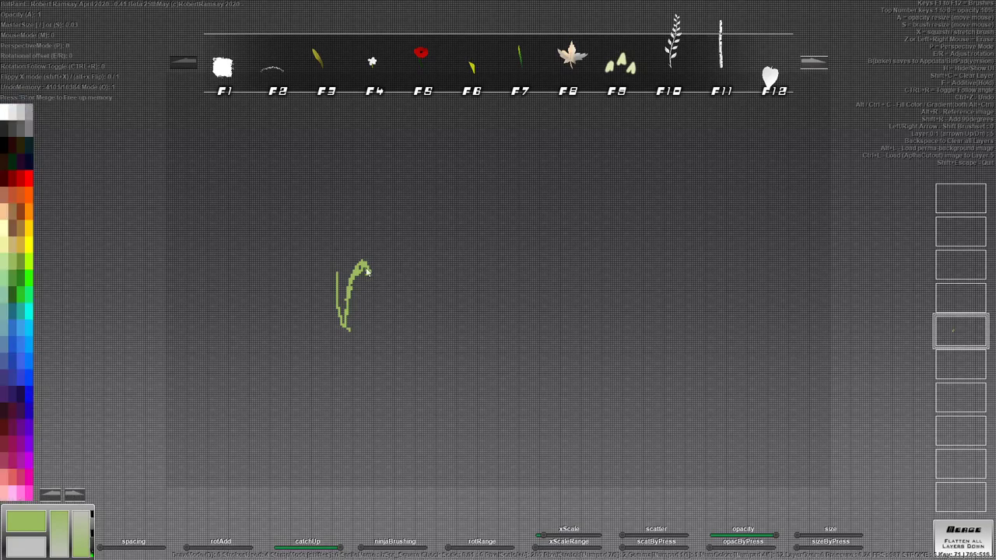
- Choose the F4 flower brush and stamp small white and magenta flowers beside the green pixel strokes
{"action": "left_click", "coordinate": [374, 65]}
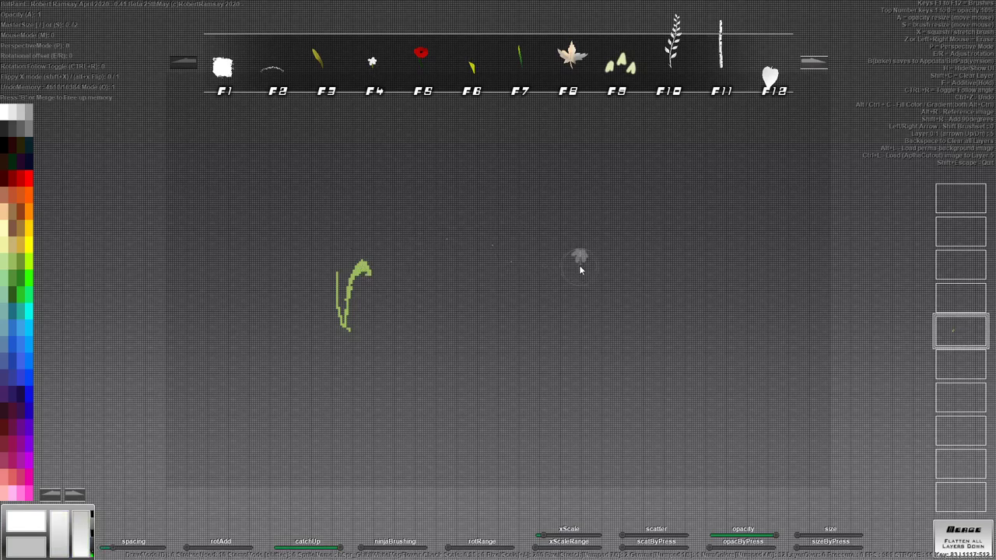
{"action": "left_click", "coordinate": [529, 300]}
{"action": "left_click", "coordinate": [552, 310]}
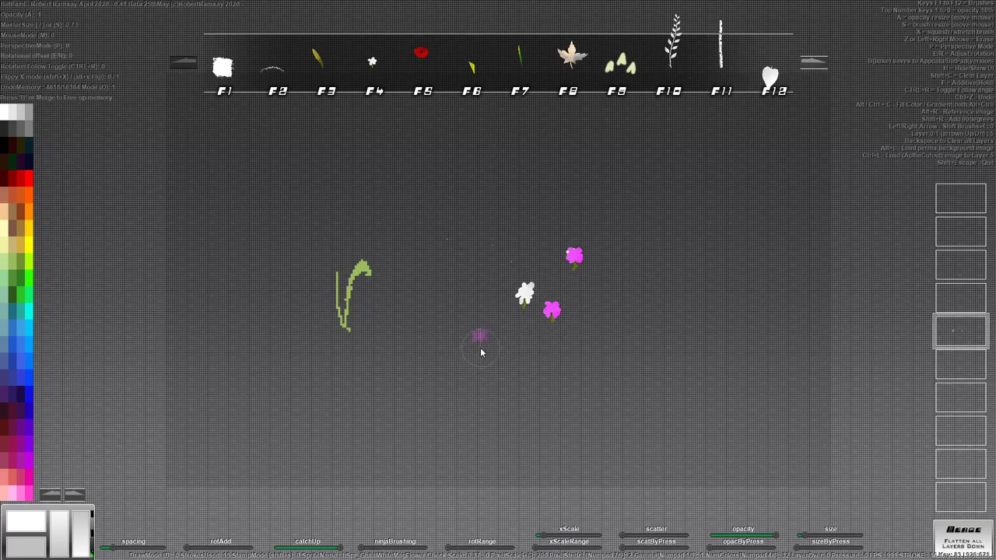
- Stamp a scattered cluster of small white and magenta flowers between the green stem and the existing flowers
{"action": "left_click", "coordinate": [518, 347]}
{"action": "left_click", "coordinate": [531, 379]}
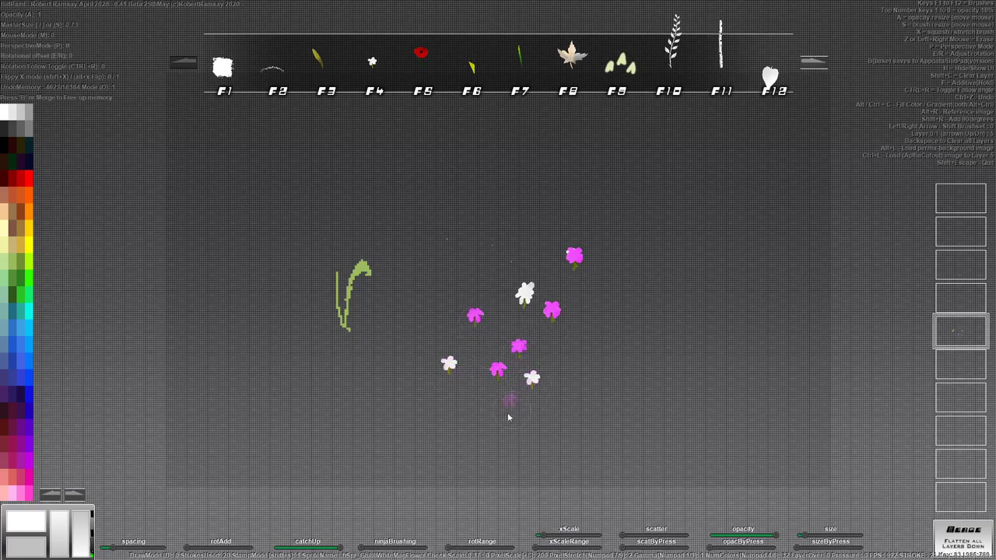
{"action": "left_click", "coordinate": [412, 287]}
{"action": "left_click", "coordinate": [401, 317]}
{"action": "left_click", "coordinate": [372, 345]}
{"action": "left_click", "coordinate": [408, 373]}
{"action": "left_click", "coordinate": [453, 360]}
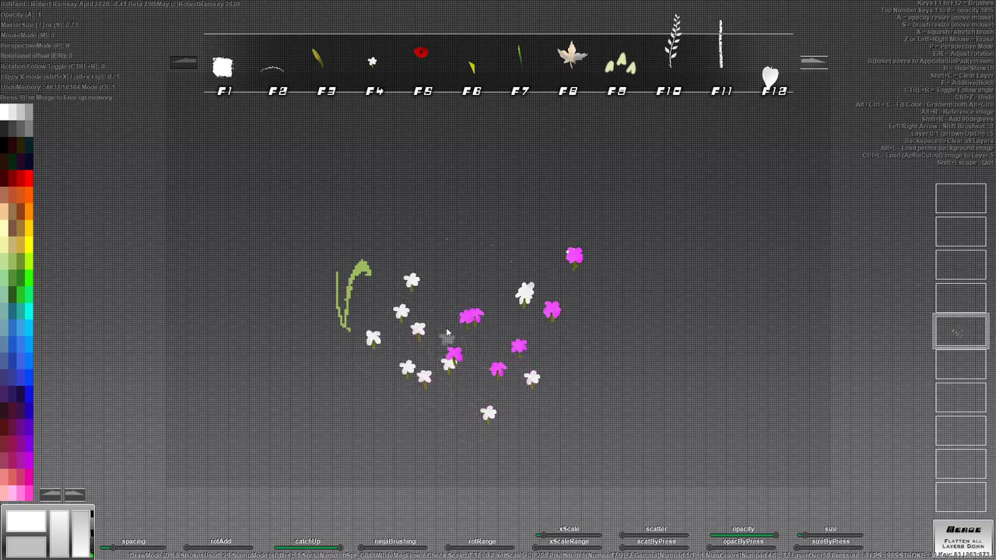
{"action": "left_click", "coordinate": [445, 304]}
{"action": "left_click", "coordinate": [386, 311]}
- Draw a short light-green diagonal pixel stroke with the square brush at size 0.03, and clear the artwork
{"action": "key", "text": "Left"}
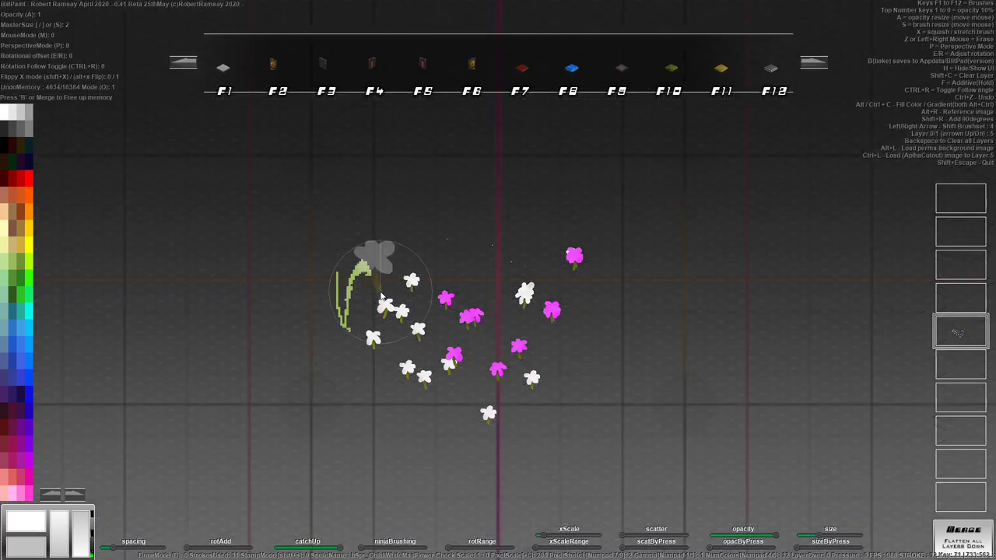
{"action": "key", "text": "F1"}
{"action": "key", "text": "s"}
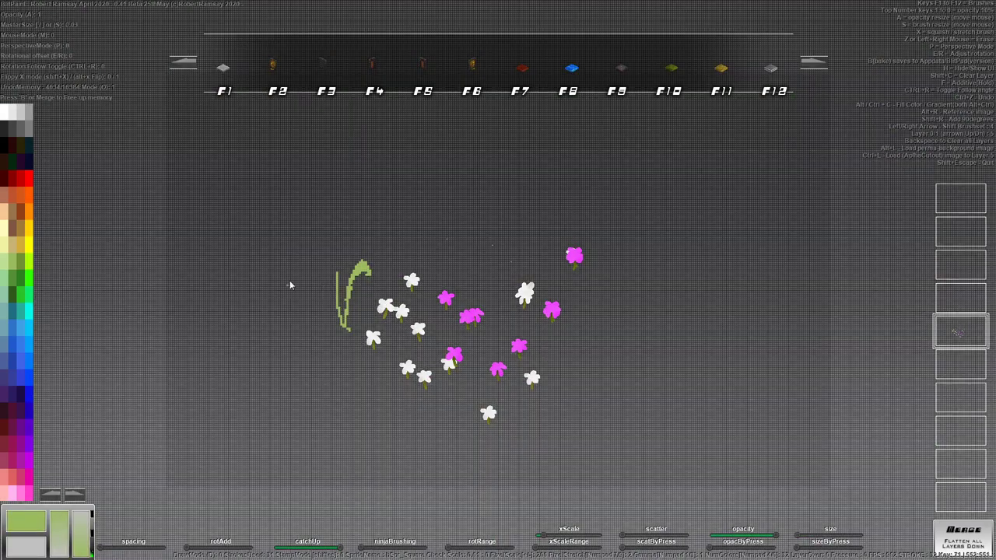
{"action": "left_click_drag", "start_coordinate": [300, 308], "coordinate": [332, 360]}
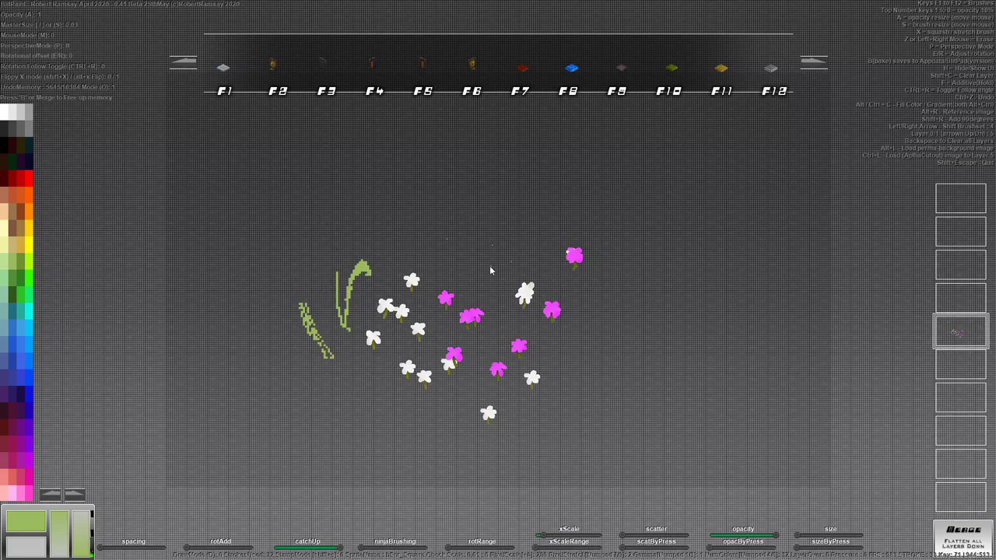
{"action": "key", "text": "shift+c"}
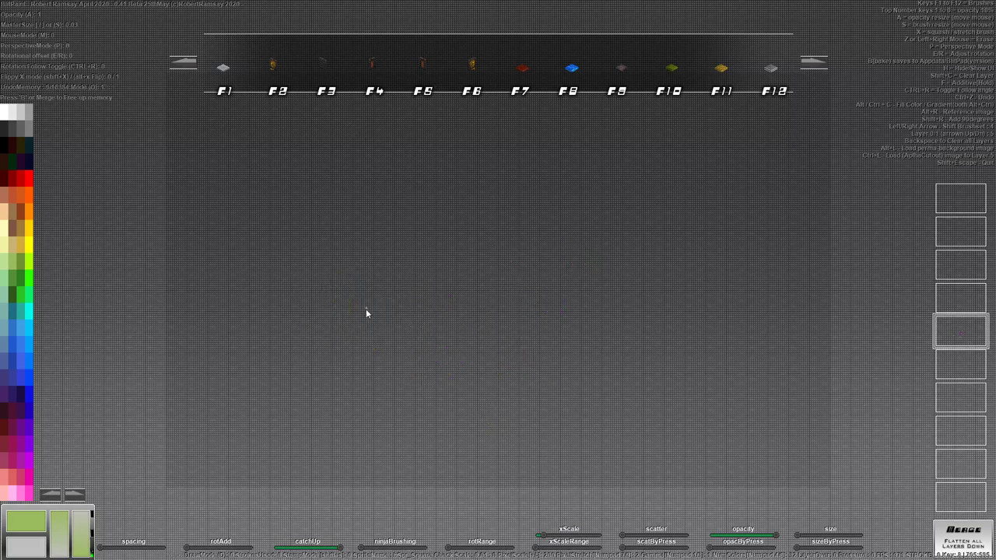
- Stamp four white outline tiles on the isometric grid so they form a two-by-two diamond
{"action": "key", "text": "F1"}
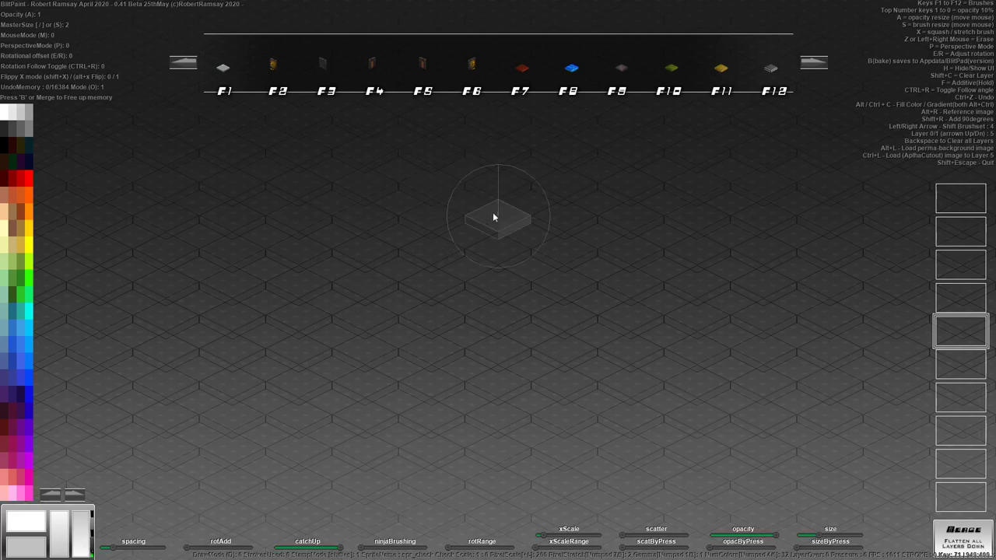
{"action": "left_click", "coordinate": [473, 235]}
{"action": "left_click", "coordinate": [519, 236]}
{"action": "left_click", "coordinate": [495, 255]}
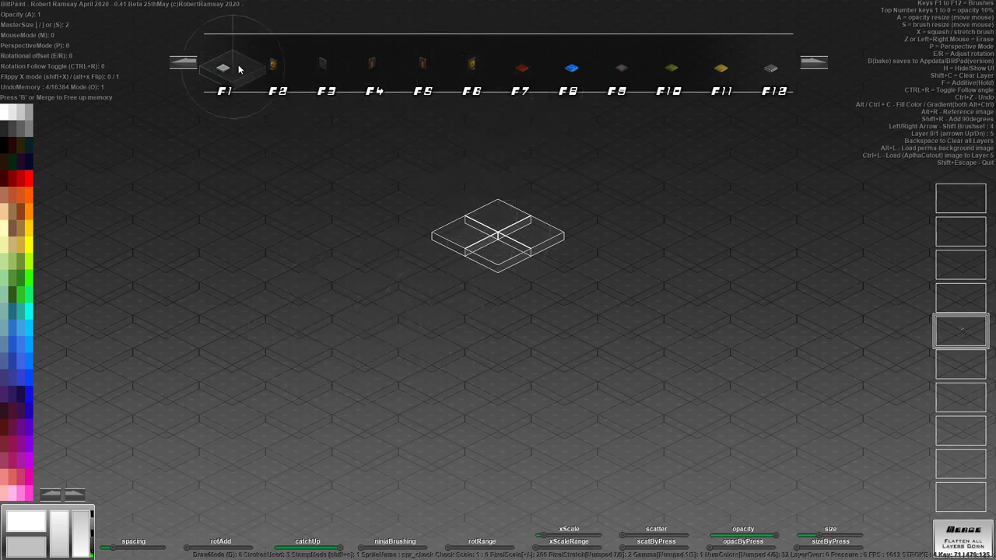
- Choose the F3 leafy plant from brush set 1, shrink it to size 0.60 and stamp plants on the isometric tiles
{"action": "left_click", "coordinate": [184, 61]}
{"action": "left_click", "coordinate": [184, 61]}
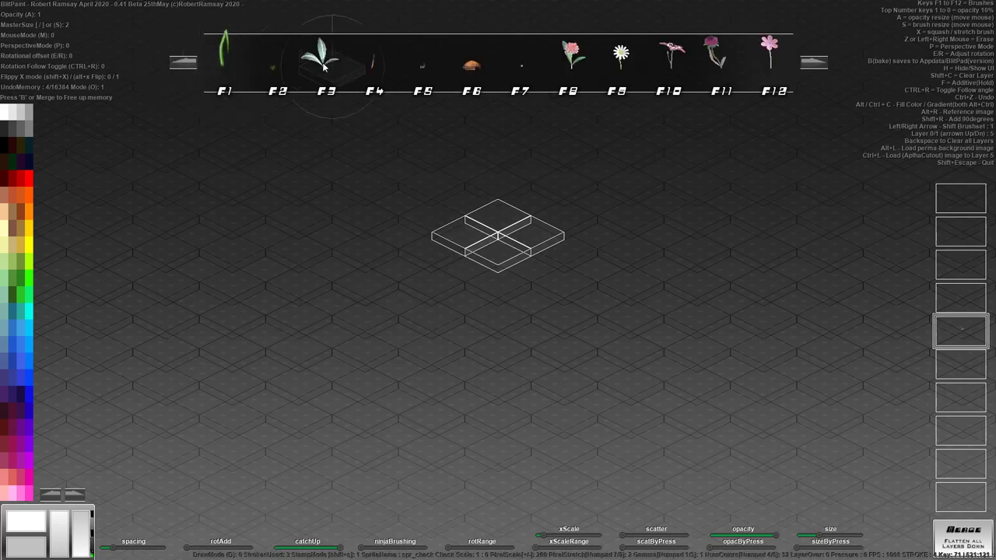
{"action": "left_click", "coordinate": [335, 68]}
{"action": "key", "text": "s"}
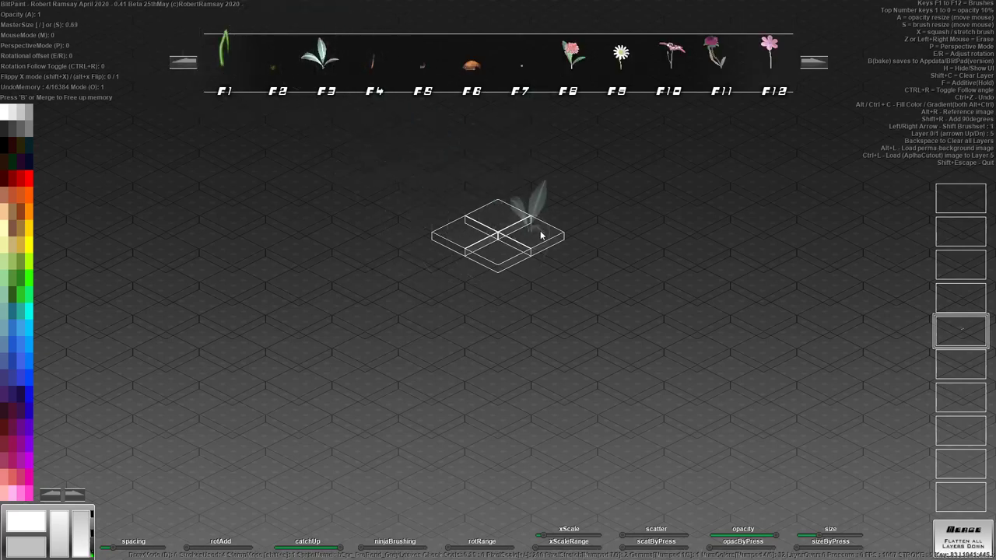
{"action": "mouse_move", "coordinate": [534, 237]}
{"action": "left_mouse_down"}
{"action": "mouse_move", "coordinate": [525, 222]}
{"action": "mouse_move", "coordinate": [475, 240]}
{"action": "mouse_move", "coordinate": [474, 262]}
{"action": "mouse_move", "coordinate": [498, 268]}
{"action": "left_mouse_up"}
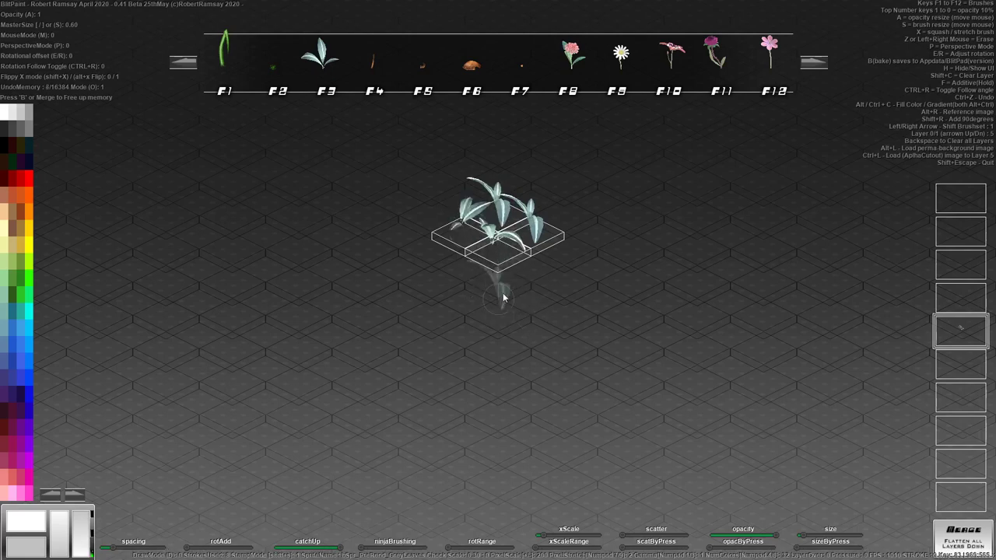
- Undo the leafy plants stamped on the four isometric tiles
{"action": "key", "text": "ctrl+z"}
{"action": "key", "text": "ctrl+z"}
{"action": "key", "text": "ctrl+z"}
{"action": "key", "text": "ctrl+z"}
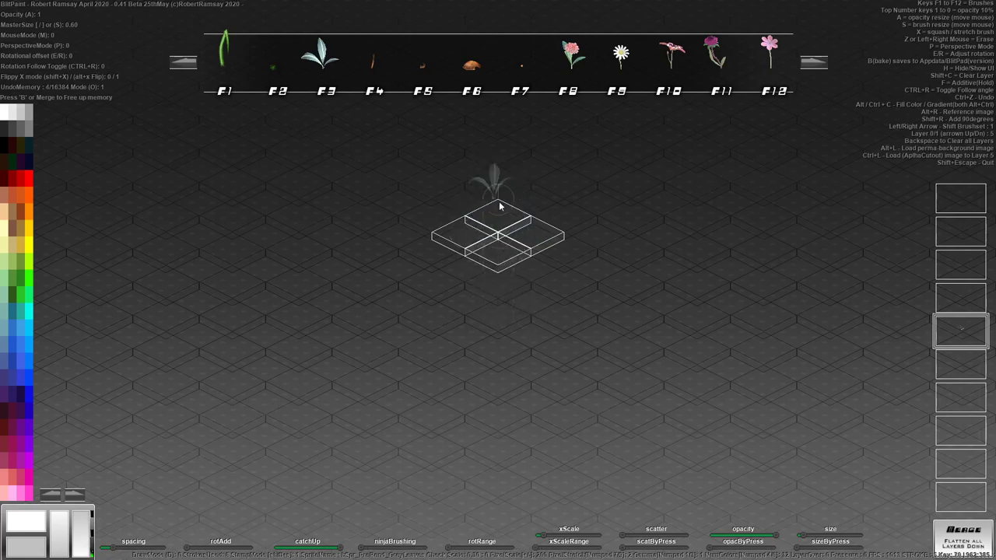
- Stamp the leafy plants on the isometric tiles again and undo them
{"action": "mouse_move", "coordinate": [499, 220]}
{"action": "left_mouse_down"}
{"action": "mouse_move", "coordinate": [503, 254]}
{"action": "mouse_move", "coordinate": [473, 236]}
{"action": "mouse_move", "coordinate": [487, 269]}
{"action": "mouse_move", "coordinate": [500, 218]}
{"action": "mouse_move", "coordinate": [524, 233]}
{"action": "mouse_move", "coordinate": [500, 251]}
{"action": "mouse_move", "coordinate": [479, 240]}
{"action": "mouse_move", "coordinate": [473, 228]}
{"action": "mouse_move", "coordinate": [490, 244]}
{"action": "mouse_move", "coordinate": [497, 209]}
{"action": "mouse_move", "coordinate": [504, 255]}
{"action": "mouse_move", "coordinate": [530, 235]}
{"action": "mouse_move", "coordinate": [485, 253]}
{"action": "left_mouse_up"}
{"action": "key", "text": "ctrl+z"}
{"action": "key", "text": "ctrl+z"}
{"action": "key", "text": "ctrl+z"}
- Set the brush opacity to 0.50 and stamp faint leafy plants over the isometric tiles
{"action": "key", "text": "5"}
{"action": "key", "text": "ctrl+z"}
{"action": "key", "text": "ctrl+z"}
{"action": "key", "text": "ctrl+z"}
{"action": "key", "text": "ctrl+z"}
{"action": "key", "text": "ctrl+z"}
{"action": "key", "text": "ctrl+z"}
{"action": "key", "text": "ctrl+z"}
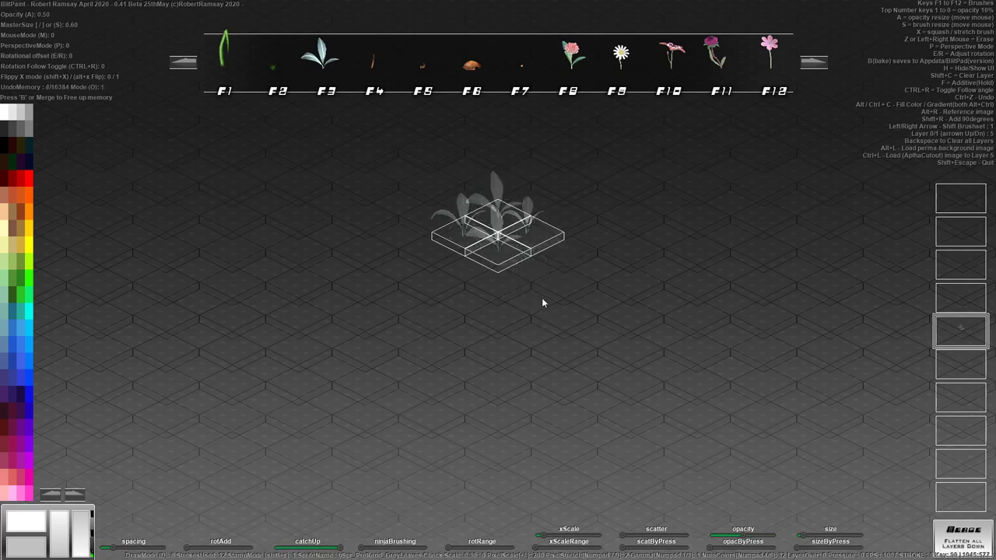
- Undo the faint plants and all but one of the isometric outline tiles
{"action": "key", "text": "ctrl+z"}
{"action": "key", "text": "ctrl+z"}
{"action": "key", "text": "ctrl+z"}
{"action": "key", "text": "ctrl+z"}
{"action": "key", "text": "ctrl+z"}
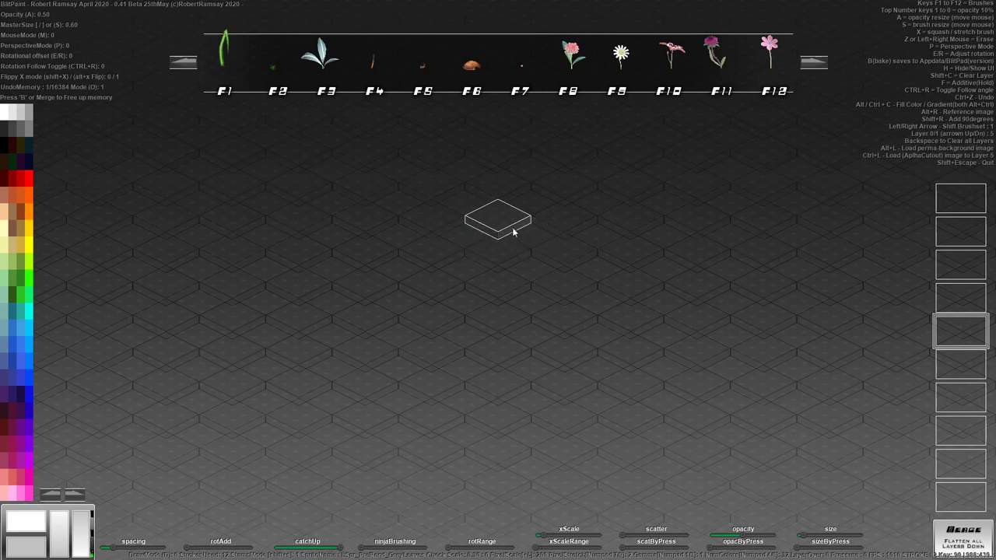
- Cycle through the grid layouts to the fine pixel grid and bring up brush set 3 with the geometric shapes
{"action": "key", "text": "g"}
{"action": "key", "text": "g"}
{"action": "key", "text": "g"}
{"action": "key", "text": "g"}
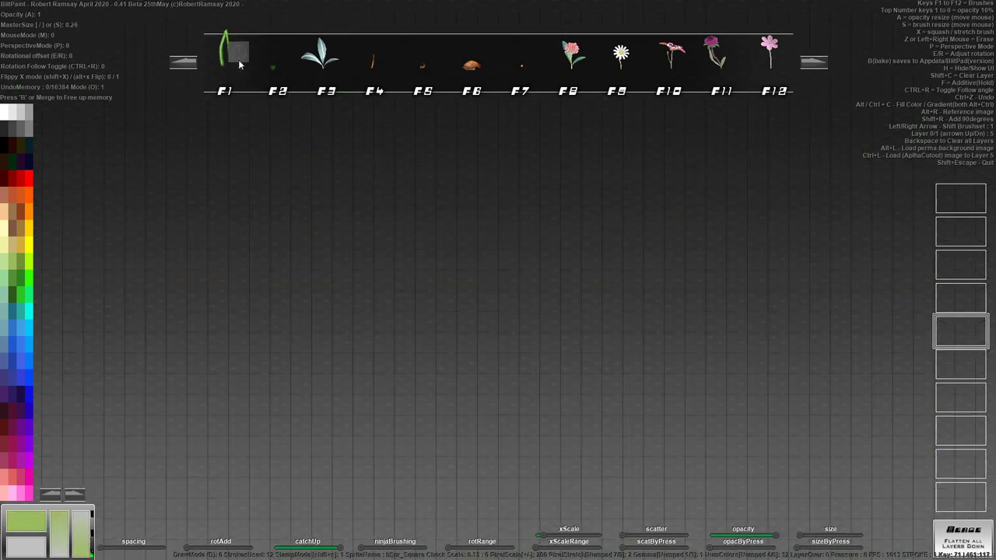
{"action": "left_click", "coordinate": [813, 61]}
{"action": "left_click", "coordinate": [814, 61]}
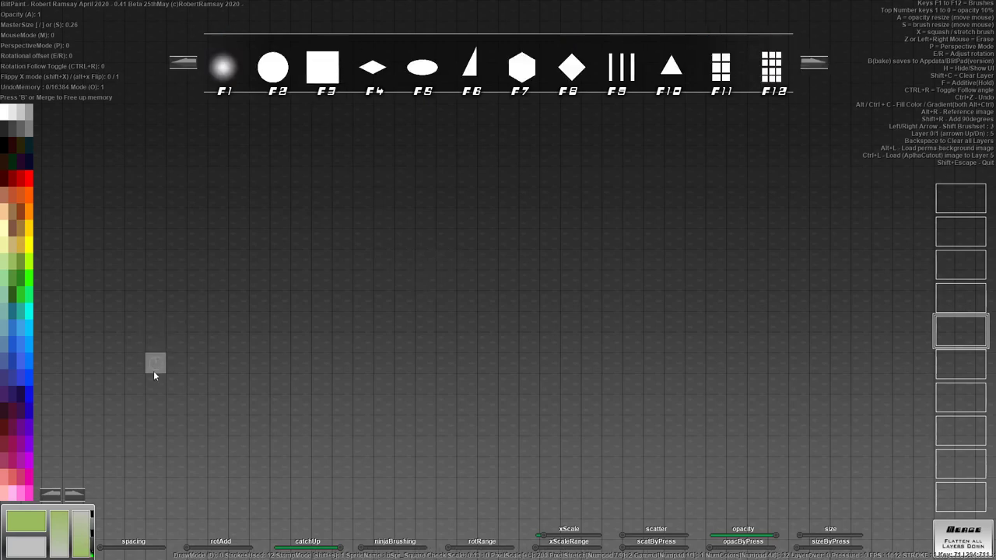
{"action": "key", "text": "g"}
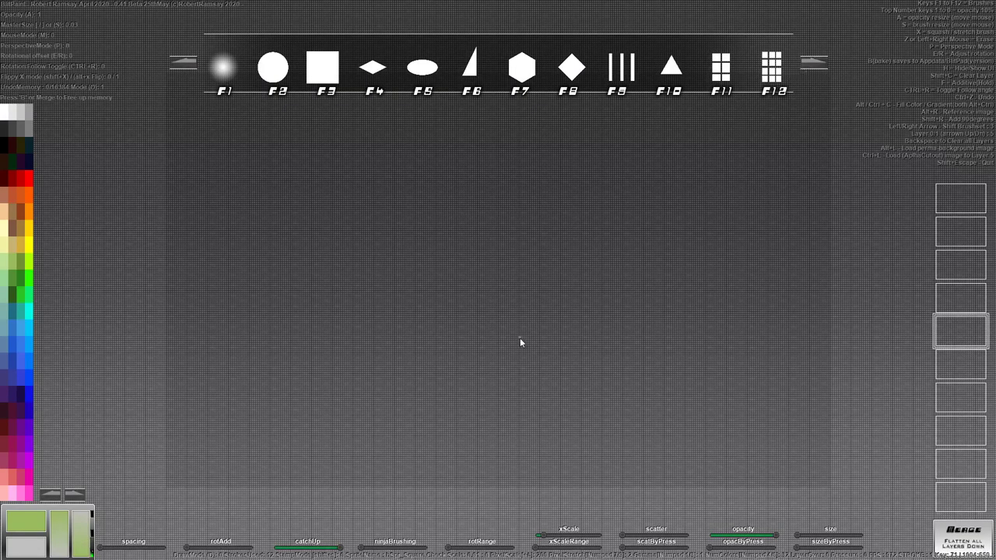
- Switch to the isometric grid with brush set 4 and stamp two diagonally adjacent outline tiles
{"action": "key", "text": "]"}
{"action": "left_click", "coordinate": [812, 62]}
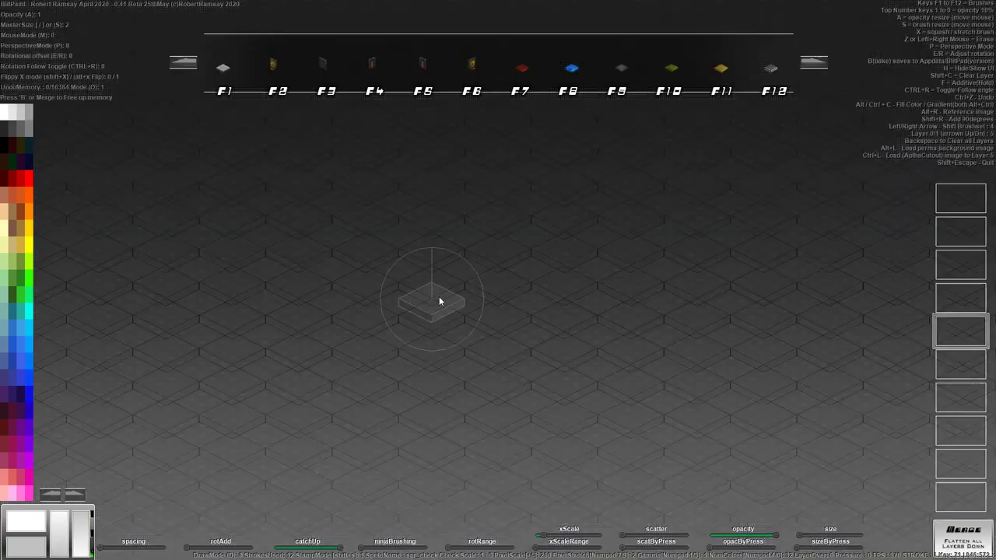
{"action": "left_click", "coordinate": [462, 298]}
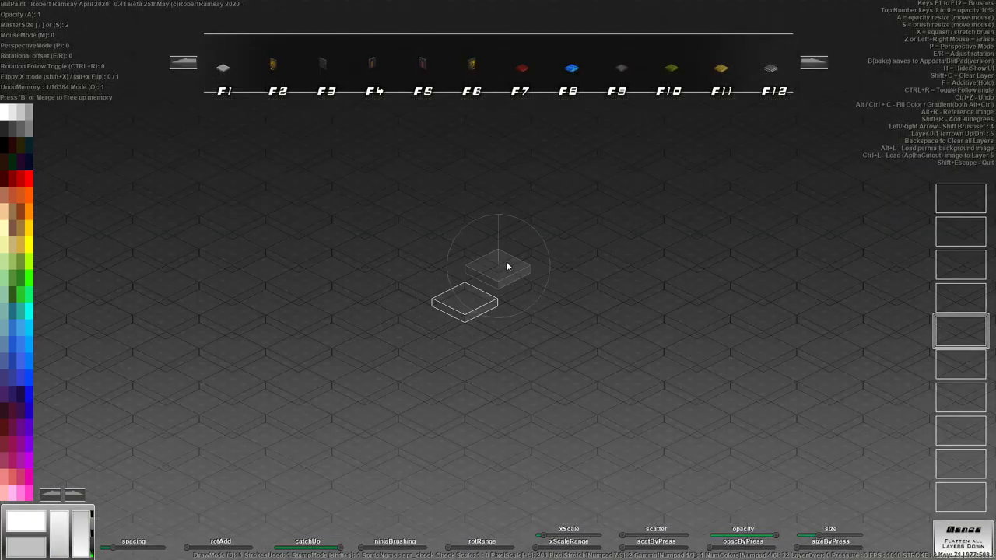
{"action": "left_click", "coordinate": [506, 267]}
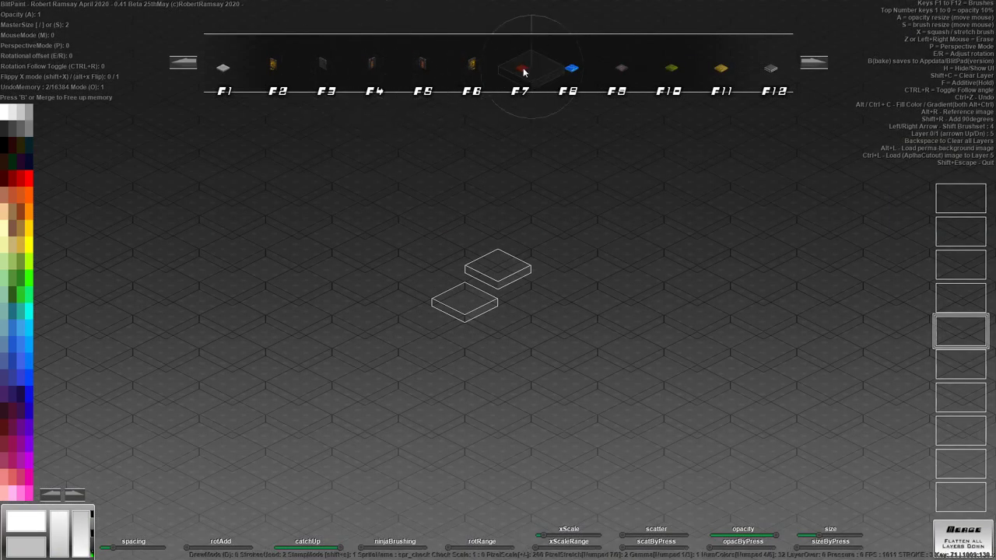
- Choose the F7 red clay tile brush and lay an angled strip of tiles beside the two outline tiles
{"action": "left_click", "coordinate": [522, 72]}
{"action": "mouse_move", "coordinate": [546, 235]}
{"action": "left_mouse_down"}
{"action": "mouse_move", "coordinate": [572, 254]}
{"action": "mouse_move", "coordinate": [583, 291]}
{"action": "mouse_move", "coordinate": [595, 266]}
{"action": "mouse_move", "coordinate": [569, 286]}
{"action": "mouse_move", "coordinate": [625, 285]}
{"action": "mouse_move", "coordinate": [604, 310]}
{"action": "left_mouse_up"}
{"action": "left_click", "coordinate": [576, 317]}
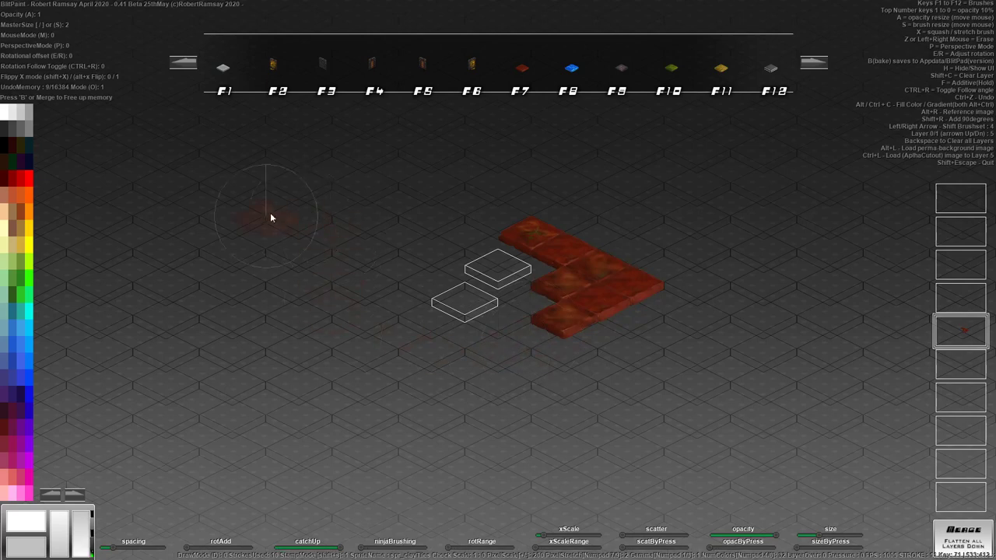
- Lay a stepped patch of red clay tiles below and to the left of the outline tiles
{"action": "left_click", "coordinate": [428, 342]}
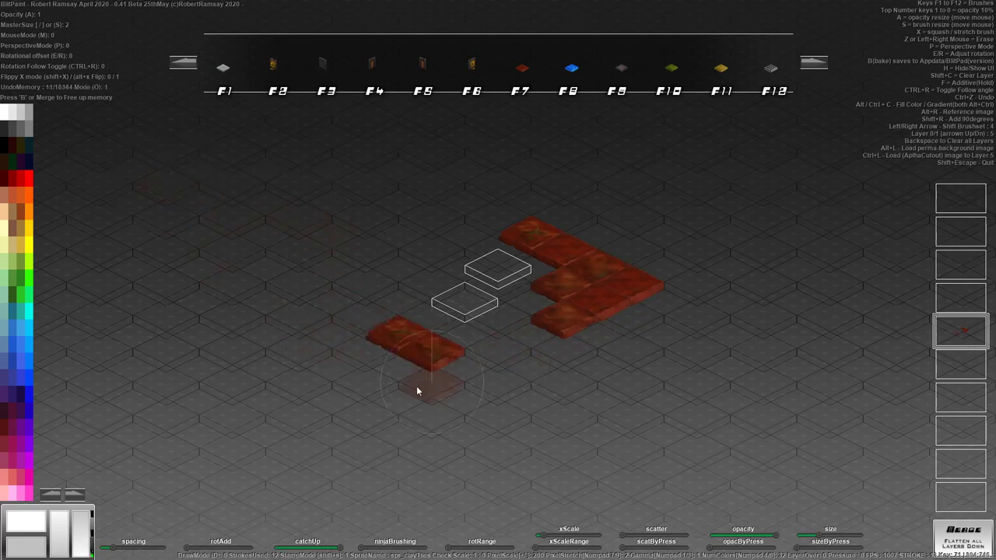
{"action": "left_click", "coordinate": [426, 383]}
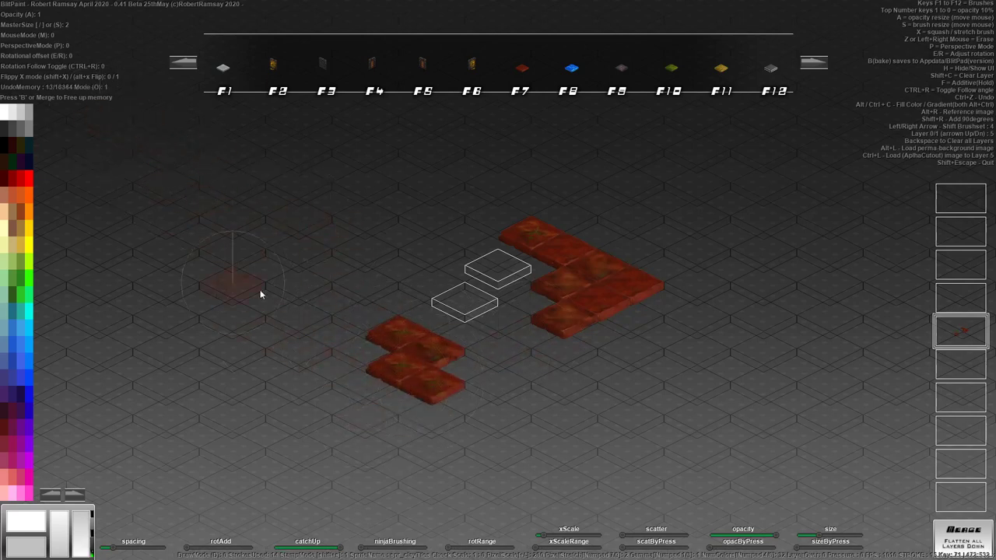
{"action": "left_click", "coordinate": [393, 404]}
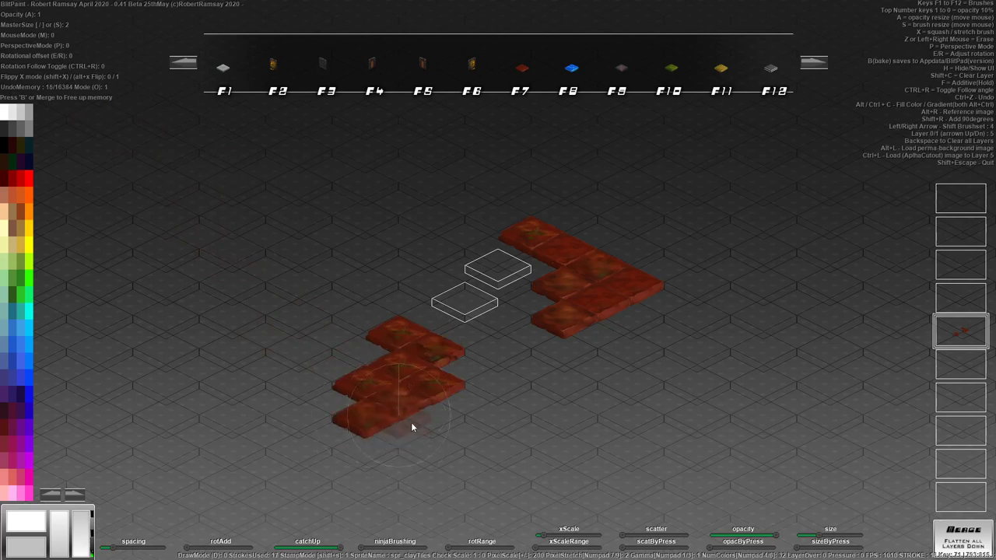
{"action": "left_click", "coordinate": [399, 435]}
{"action": "left_click", "coordinate": [454, 438]}
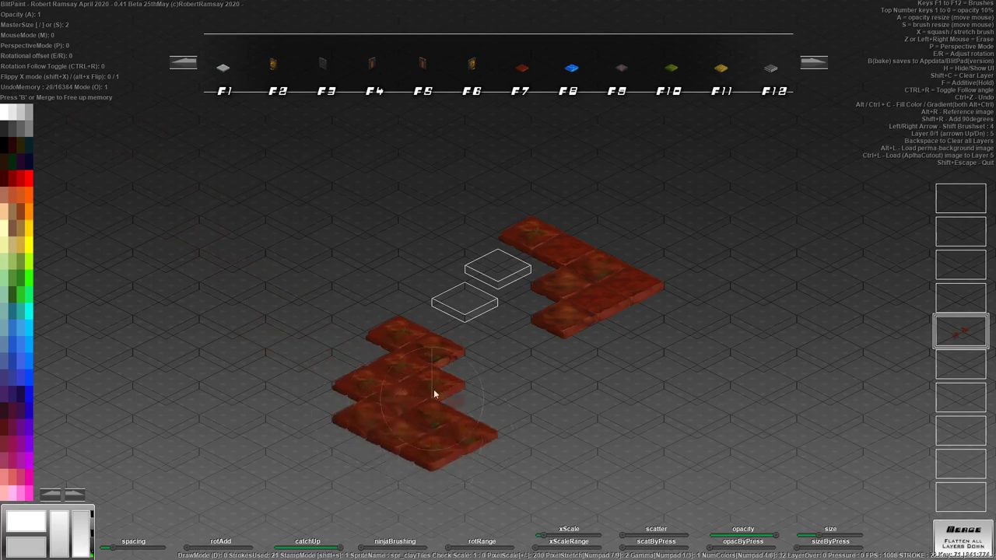
- Stack a cluster of red clay tiles at the lower right and extend it into one large overlapping tile mass
{"action": "left_click", "coordinate": [541, 397]}
{"action": "left_click", "coordinate": [563, 384]}
{"action": "left_click", "coordinate": [558, 417]}
{"action": "left_click", "coordinate": [589, 397]}
{"action": "left_click", "coordinate": [564, 434]}
{"action": "left_click", "coordinate": [596, 432]}
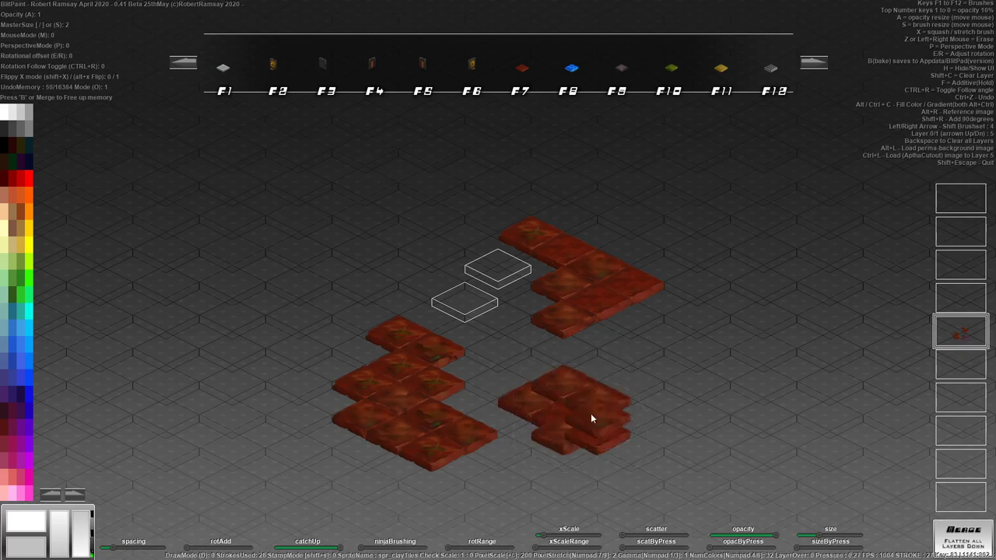
{"action": "left_click", "coordinate": [564, 402]}
{"action": "mouse_move", "coordinate": [532, 420]}
{"action": "left_mouse_down"}
{"action": "mouse_move", "coordinate": [490, 429]}
{"action": "mouse_move", "coordinate": [540, 312]}
{"action": "mouse_move", "coordinate": [552, 375]}
{"action": "mouse_move", "coordinate": [602, 264]}
{"action": "mouse_move", "coordinate": [436, 313]}
{"action": "mouse_move", "coordinate": [349, 277]}
{"action": "mouse_move", "coordinate": [300, 358]}
{"action": "mouse_move", "coordinate": [240, 265]}
{"action": "mouse_move", "coordinate": [351, 342]}
{"action": "mouse_move", "coordinate": [281, 265]}
{"action": "mouse_move", "coordinate": [454, 287]}
{"action": "mouse_move", "coordinate": [537, 390]}
{"action": "mouse_move", "coordinate": [582, 252]}
{"action": "mouse_move", "coordinate": [586, 334]}
{"action": "mouse_move", "coordinate": [577, 250]}
{"action": "mouse_move", "coordinate": [494, 357]}
{"action": "mouse_move", "coordinate": [509, 319]}
{"action": "mouse_move", "coordinate": [644, 262]}
{"action": "mouse_move", "coordinate": [636, 287]}
{"action": "mouse_move", "coordinate": [670, 305]}
{"action": "mouse_move", "coordinate": [411, 405]}
{"action": "left_mouse_up"}
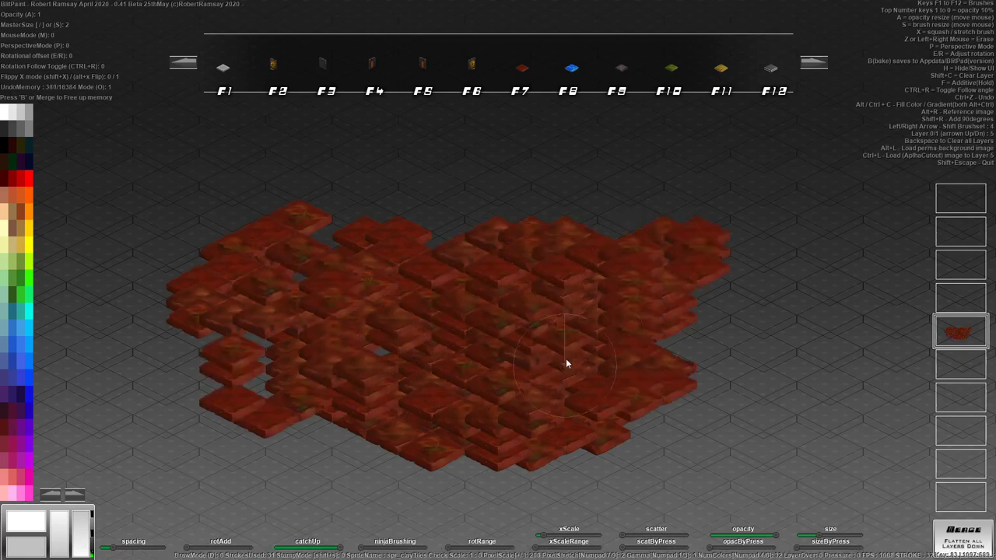
- Change the grid layout and paint a dense, freely overlapping stroke of clay tiles over the tile mass
{"action": "key", "text": "g"}
{"action": "key", "text": "g"}
{"action": "key", "text": "g"}
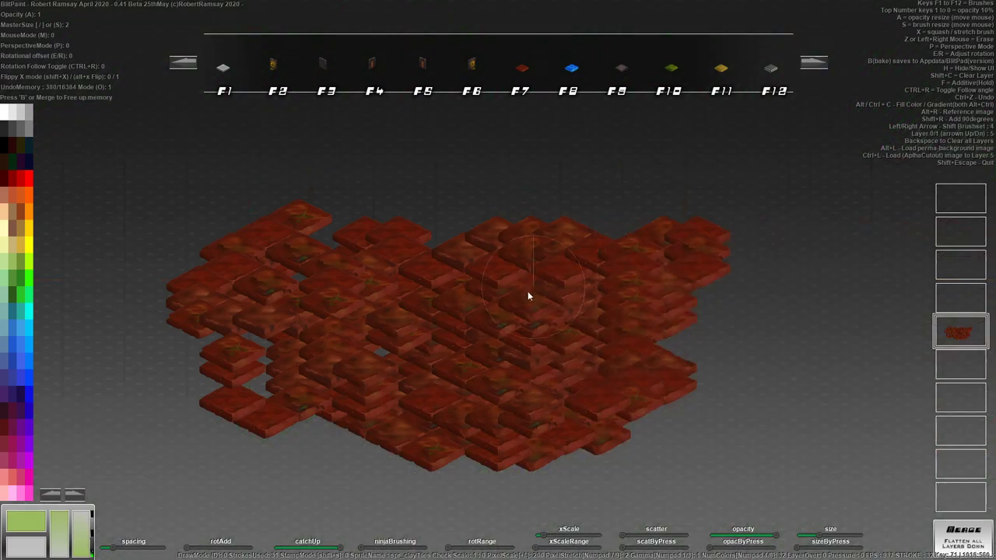
{"action": "mouse_move", "coordinate": [527, 296]}
{"action": "left_mouse_down"}
{"action": "mouse_move", "coordinate": [494, 212]}
{"action": "mouse_move", "coordinate": [506, 333]}
{"action": "mouse_move", "coordinate": [627, 351]}
{"action": "mouse_move", "coordinate": [466, 395]}
{"action": "mouse_move", "coordinate": [670, 292]}
{"action": "left_mouse_up"}
- Cycle through the grid layouts to the 4-Split Mode brush-making template and clear all layers
{"action": "key", "text": "F12"}
{"action": "key", "text": "g"}
{"action": "key", "text": "g"}
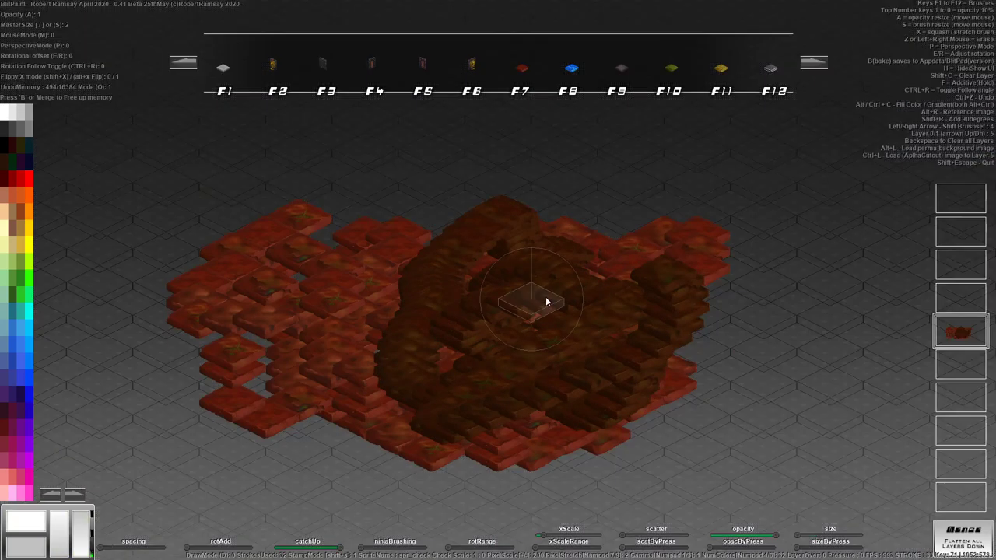
{"action": "key", "text": "g"}
{"action": "key", "text": "g"}
{"action": "key", "text": "g"}
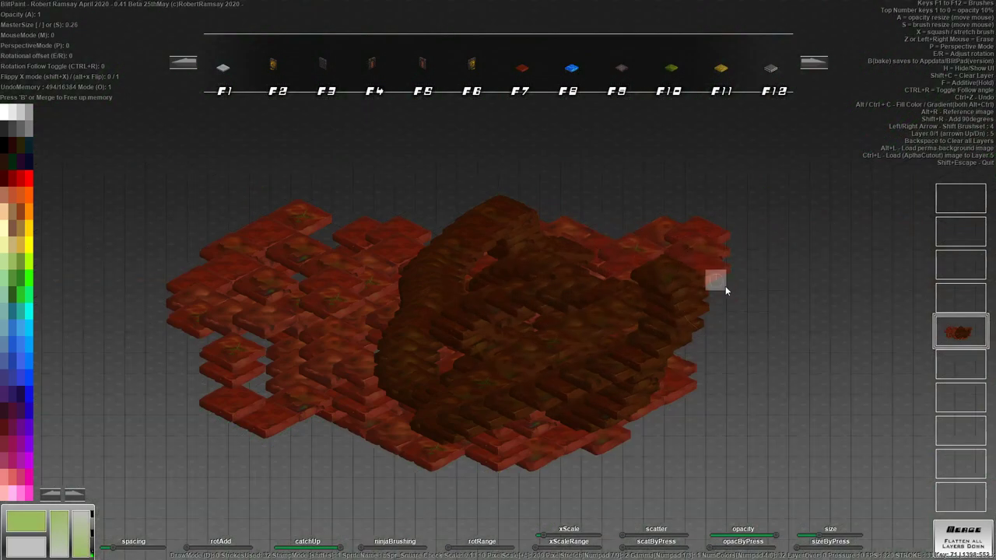
{"action": "key", "text": "g"}
{"action": "key", "text": "g"}
{"action": "key", "text": "g"}
{"action": "key", "text": "g"}
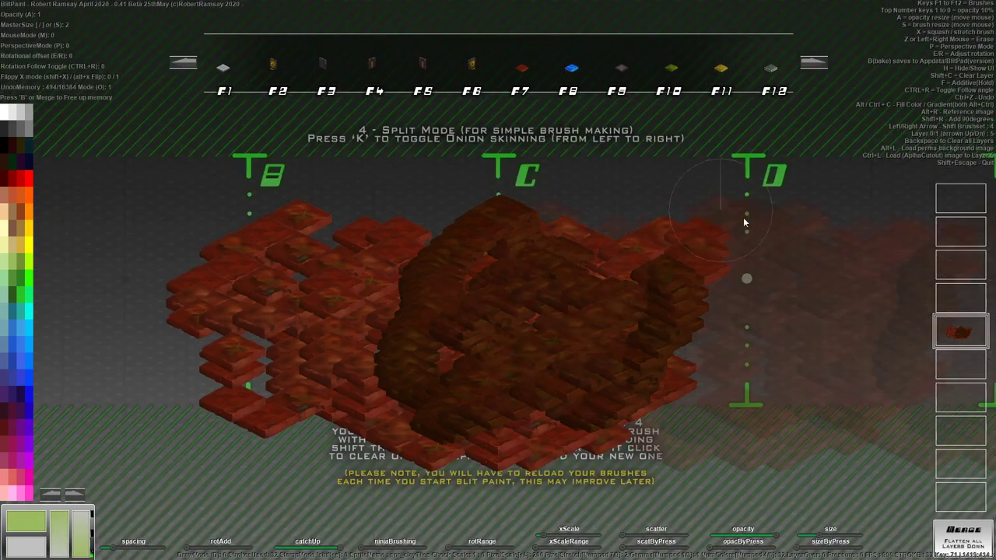
{"action": "key", "text": "BackSpace"}
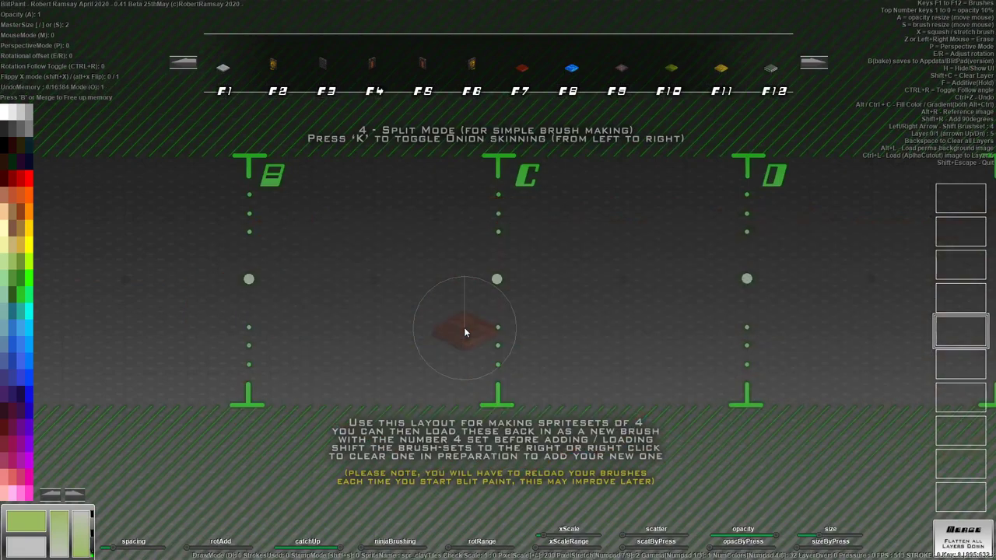
- Resize the brush to 0.46, cycle through the other grid layouts and return to the 4-Split Mode template
{"action": "key", "text": "s"}
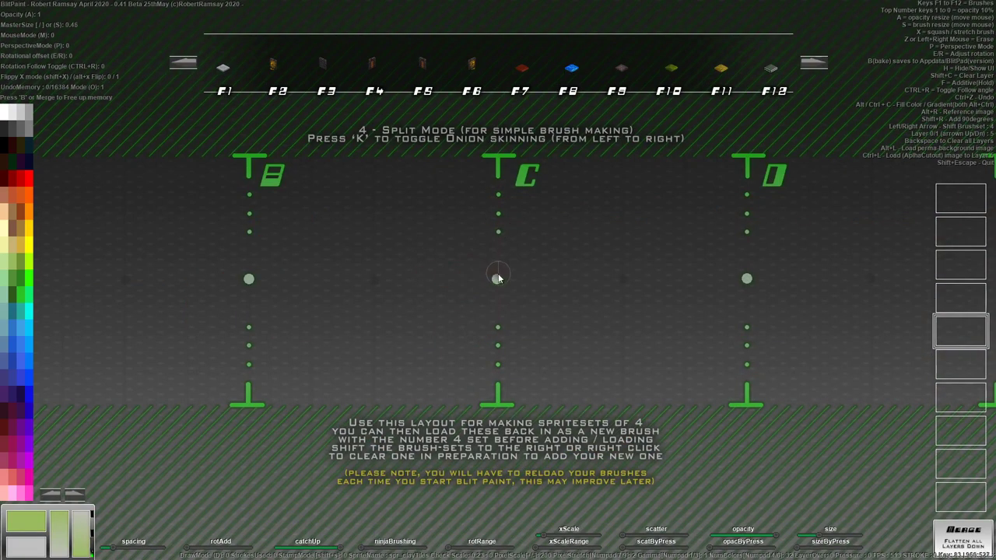
{"action": "key", "text": "g"}
{"action": "key", "text": "g"}
{"action": "key", "text": "g"}
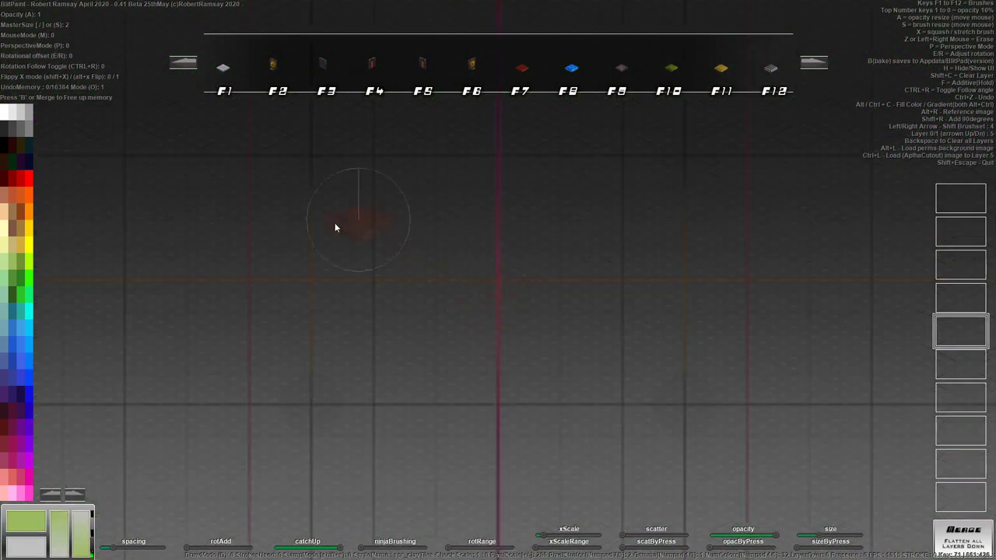
{"action": "key", "text": "4"}
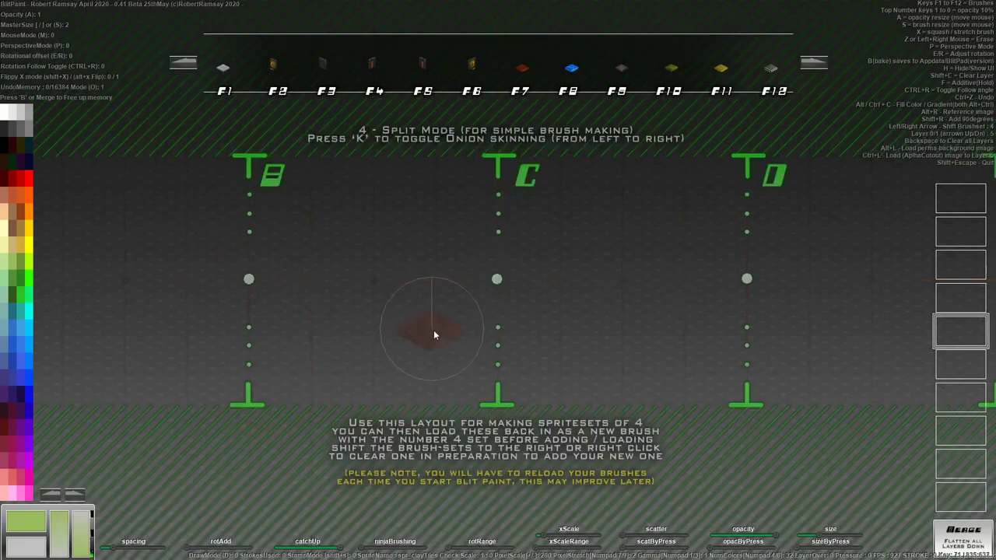
- Switch to the composition guide grid and stamp four clay tiles at its upper and lower line crossings
{"action": "key", "text": "5"}
{"action": "key", "text": "6"}
{"action": "key", "text": "7"}
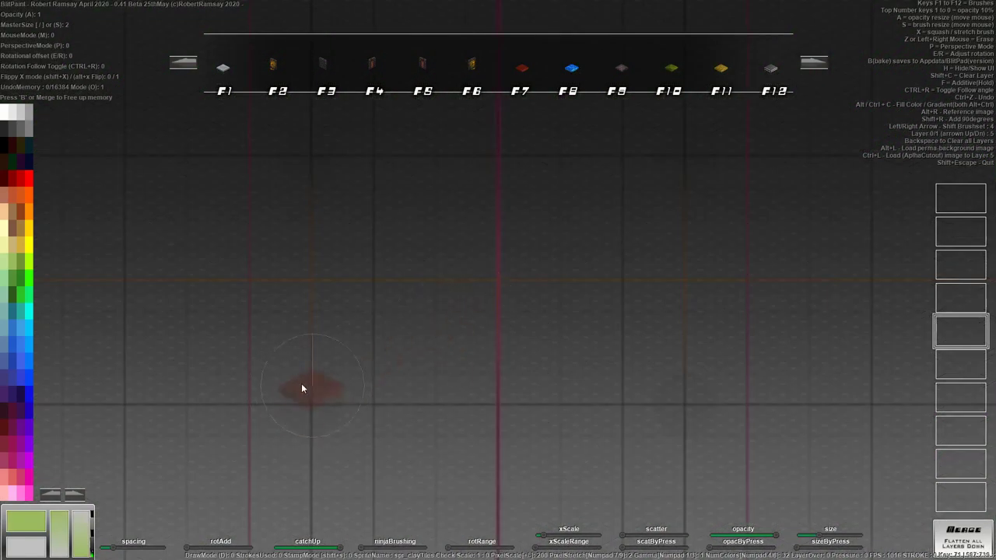
{"action": "left_click", "coordinate": [683, 403]}
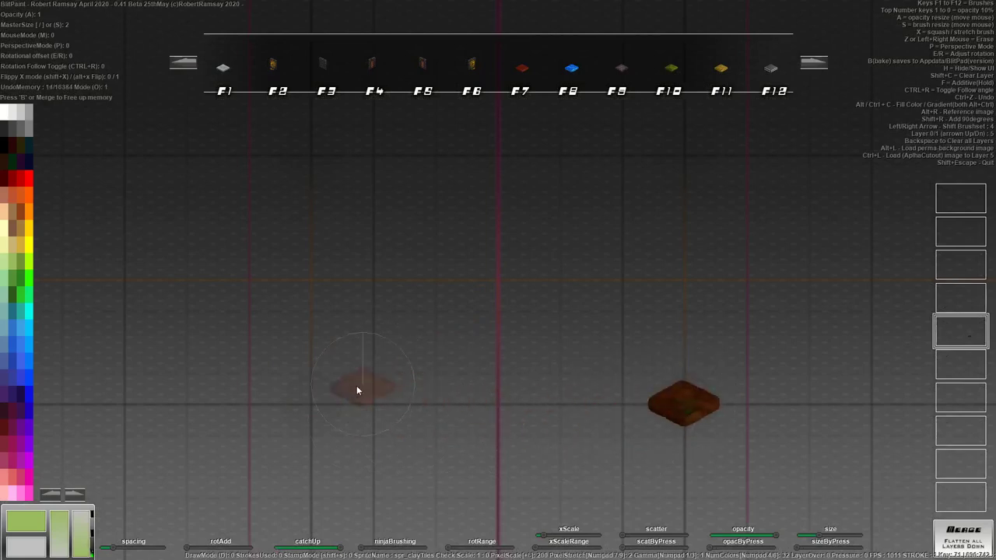
{"action": "left_click", "coordinate": [322, 397]}
{"action": "left_click", "coordinate": [317, 149]}
{"action": "left_click", "coordinate": [686, 151]}
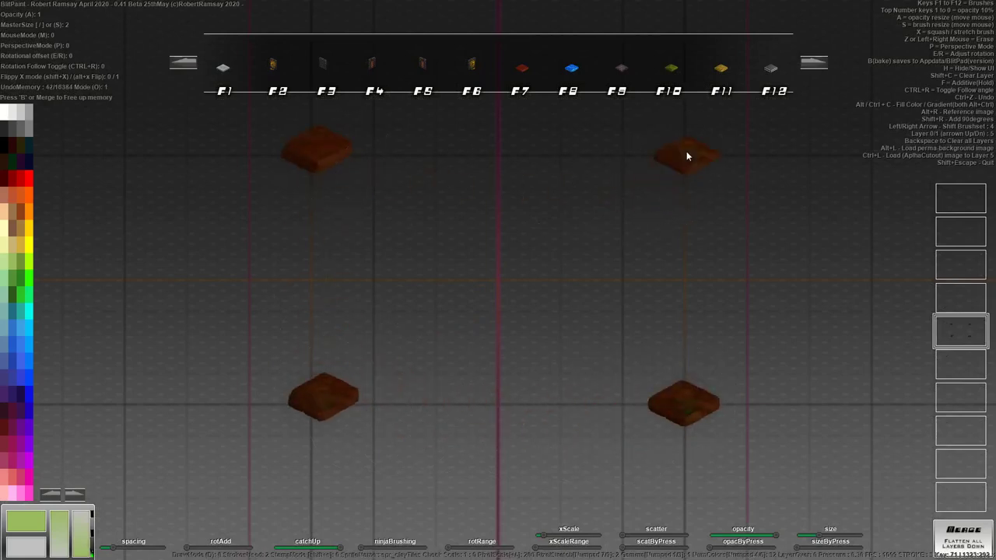
- Stamp three clay tiles along the horizontal centre line and paint eight overlapping tile stacks across it with the interface hidden
{"action": "left_click", "coordinate": [497, 274]}
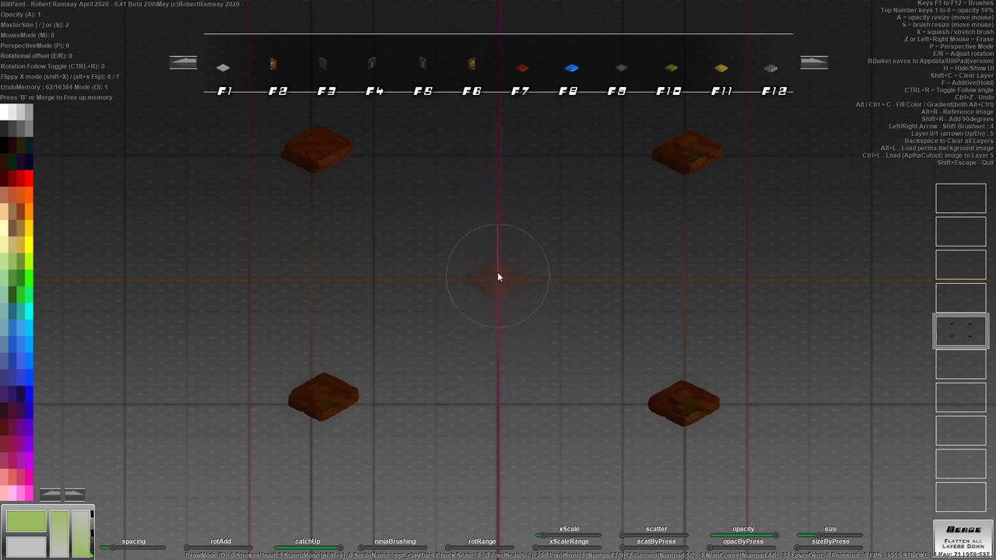
{"action": "left_click", "coordinate": [139, 282]}
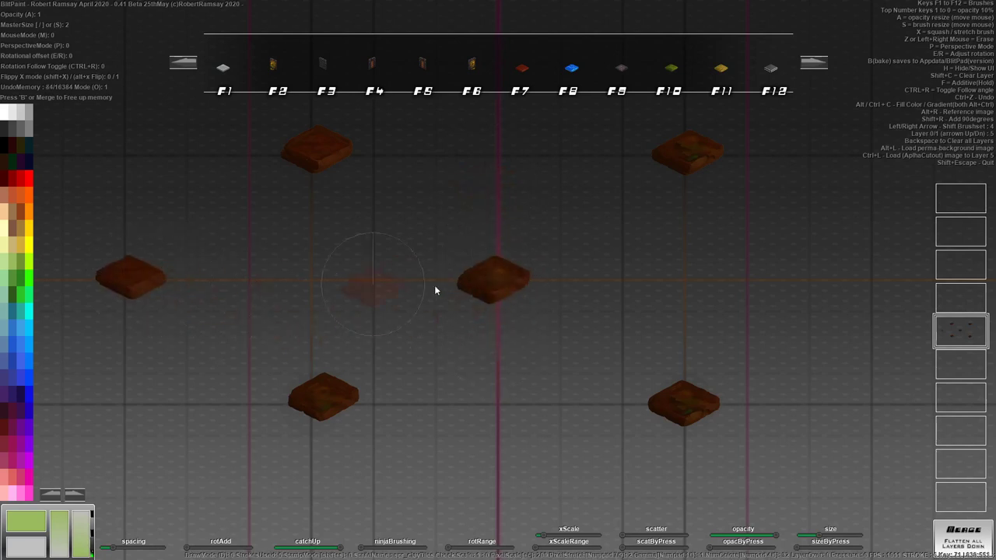
{"action": "left_click", "coordinate": [864, 286]}
{"action": "key", "text": "h"}
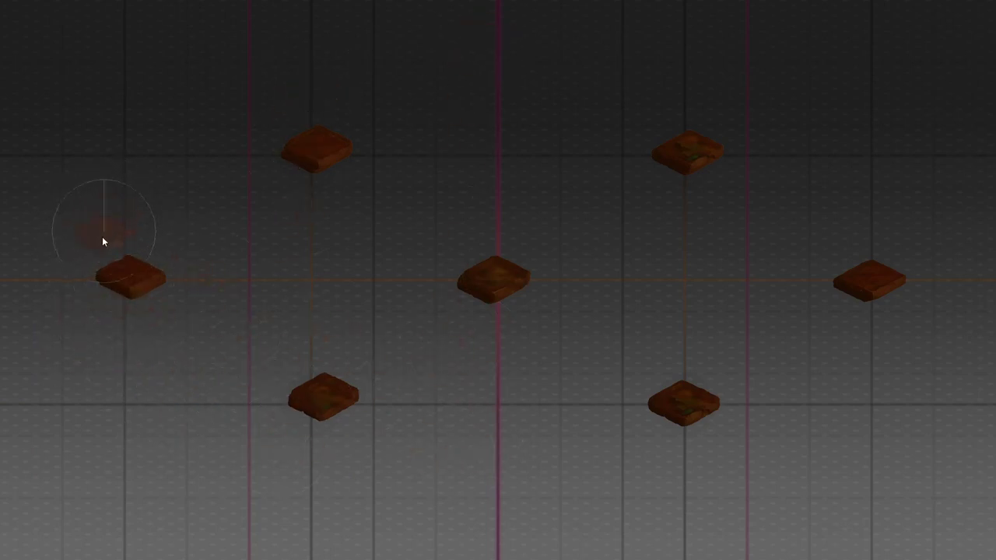
{"action": "mouse_move", "coordinate": [200, 256]}
{"action": "left_mouse_down"}
{"action": "mouse_move", "coordinate": [210, 317]}
{"action": "mouse_move", "coordinate": [305, 259]}
{"action": "mouse_move", "coordinate": [340, 304]}
{"action": "mouse_move", "coordinate": [428, 243]}
{"action": "mouse_move", "coordinate": [484, 319]}
{"action": "mouse_move", "coordinate": [576, 239]}
{"action": "mouse_move", "coordinate": [632, 293]}
{"action": "mouse_move", "coordinate": [686, 304]}
{"action": "mouse_move", "coordinate": [808, 265]}
{"action": "mouse_move", "coordinate": [832, 333]}
{"action": "mouse_move", "coordinate": [923, 298]}
{"action": "left_mouse_up"}
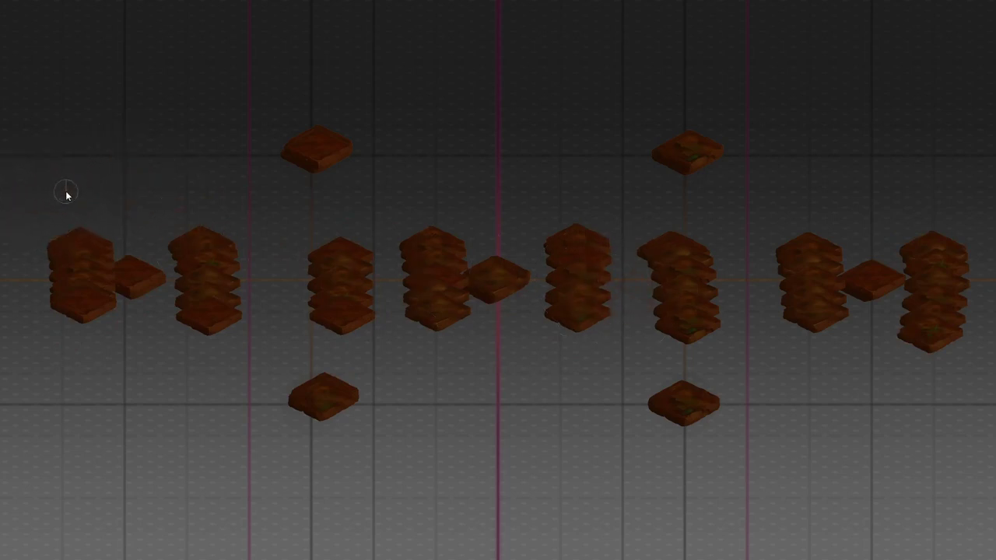
{"action": "left_click", "coordinate": [220, 220]}
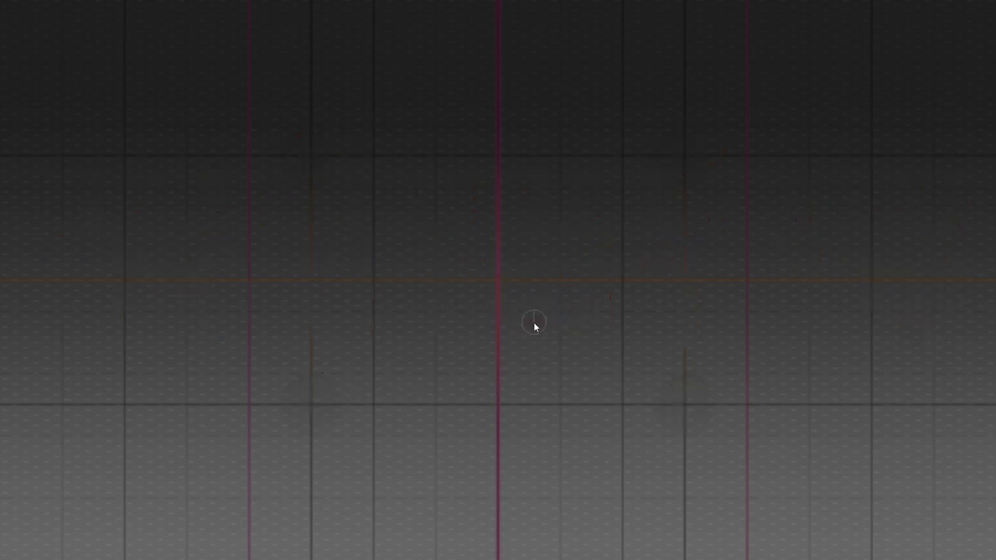
- Return to the 4-Split Mode template with the interface shown and select the F1 brush from brush set 0
{"action": "key", "text": "4"}
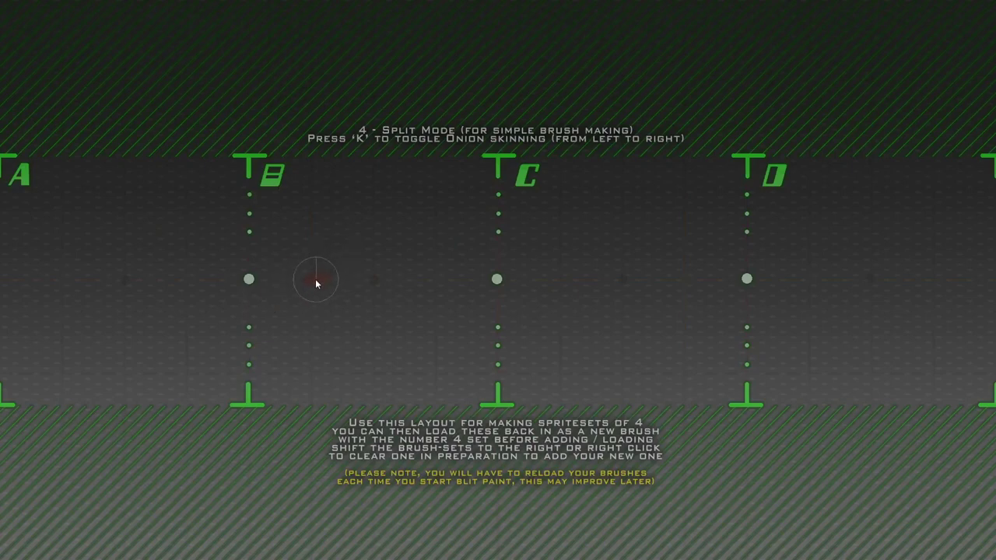
{"action": "key", "text": "h"}
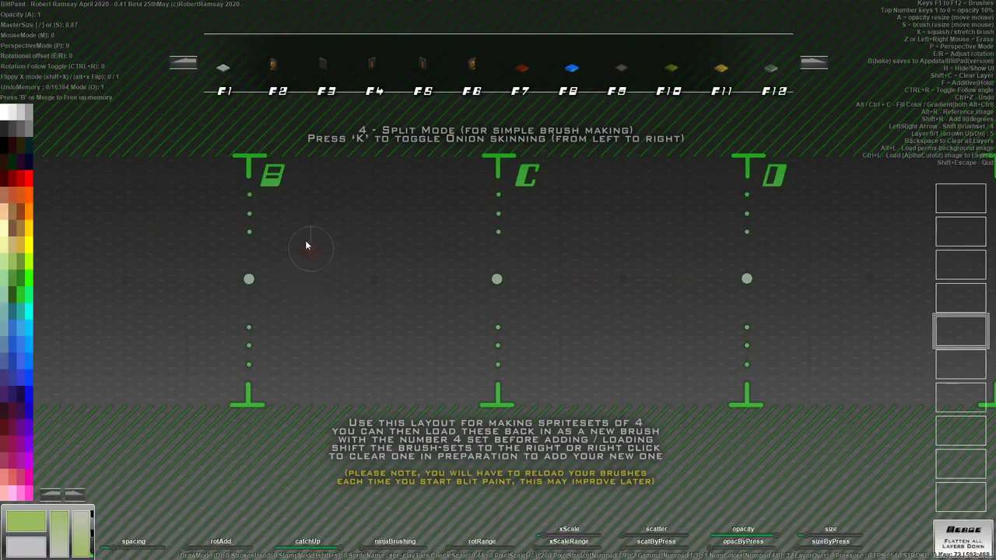
{"action": "left_click", "coordinate": [189, 63]}
{"action": "left_click", "coordinate": [191, 63]}
{"action": "left_click", "coordinate": [191, 63]}
{"action": "left_click", "coordinate": [191, 67]}
{"action": "left_click", "coordinate": [224, 68]}
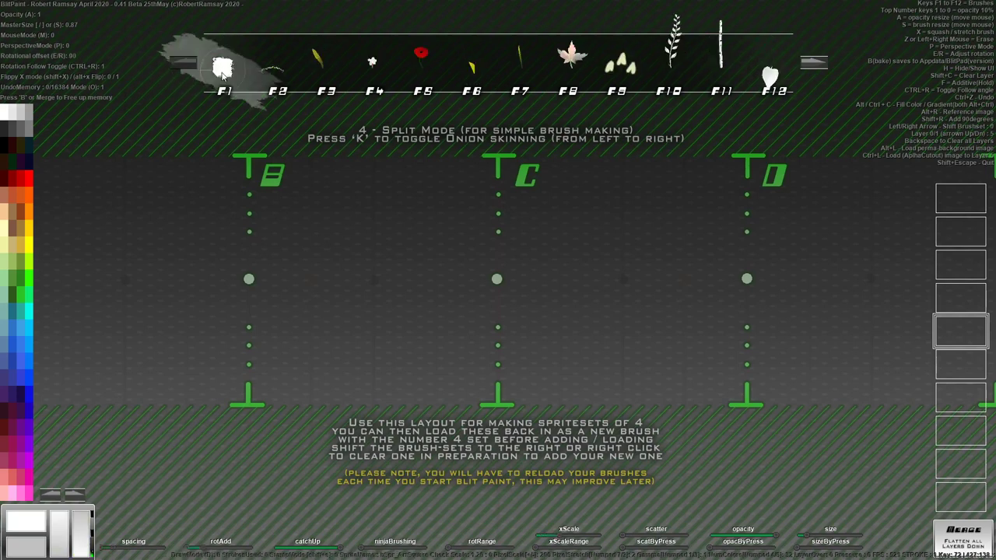
- Choose bright green, shrink the brush to 0.10 and paint a wavy vertical stem in section A
{"action": "left_click", "coordinate": [23, 293]}
{"action": "key", "text": "s"}
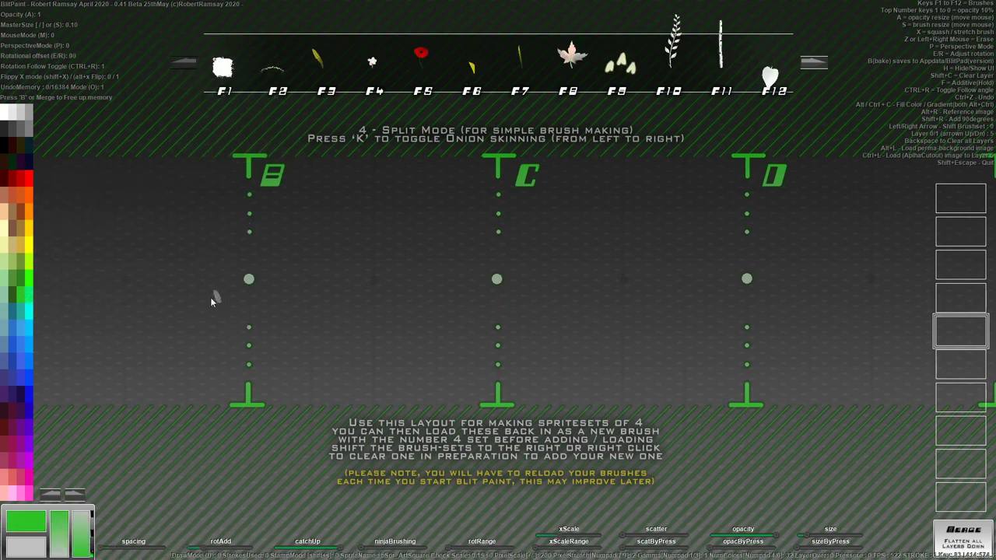
{"action": "key", "text": "s"}
{"action": "left_click_drag", "start_coordinate": [126, 375], "coordinate": [123, 224]}
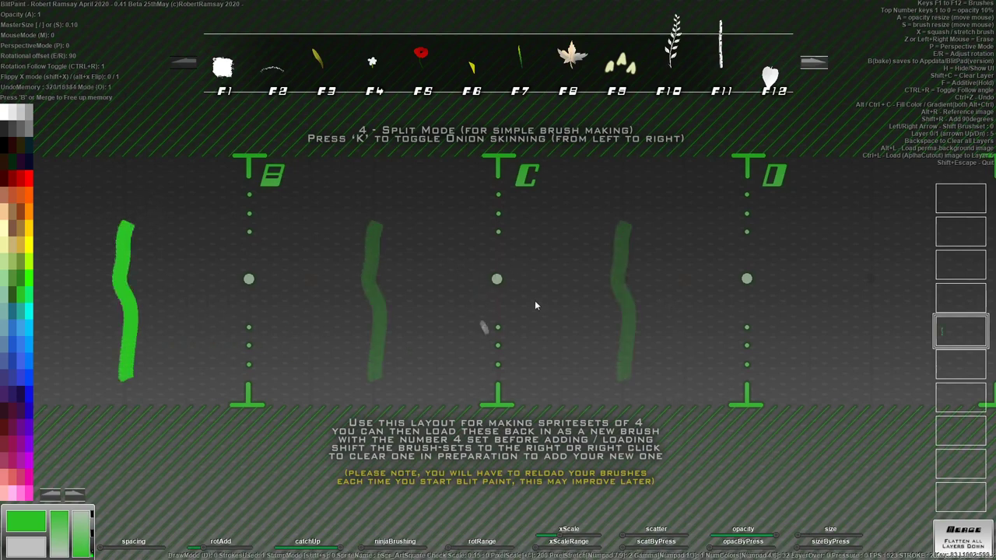
- Toggle onion skinning off and on repeatedly to compare the ghost copies of the stem in the neighbouring sections
{"action": "key", "text": "k"}
{"action": "key", "text": "k"}
{"action": "key", "text": "k"}
{"action": "key", "text": "k"}
{"action": "key", "text": "k"}
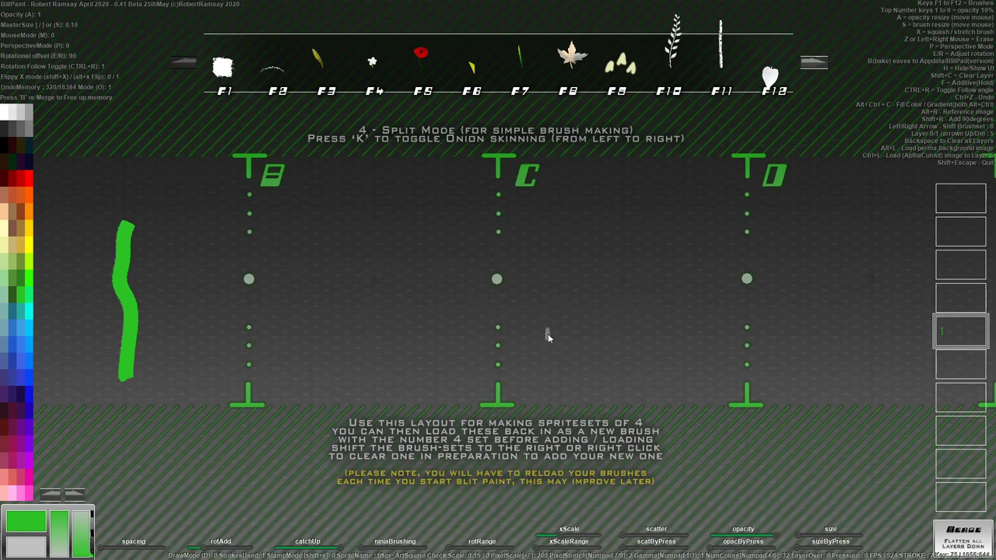
{"action": "key", "text": "k"}
{"action": "key", "text": "k"}
{"action": "key", "text": "k"}
{"action": "key", "text": "k"}
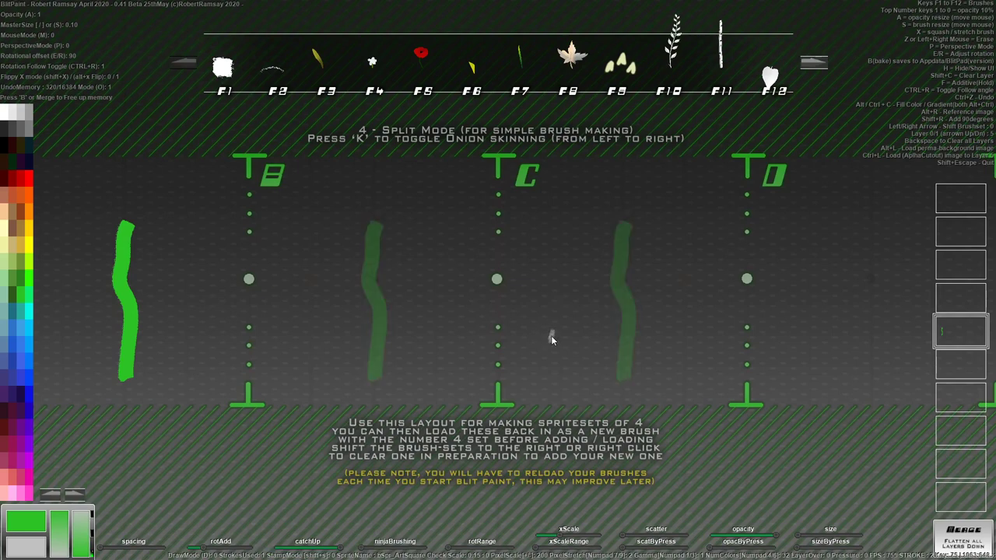
{"action": "key", "text": "k"}
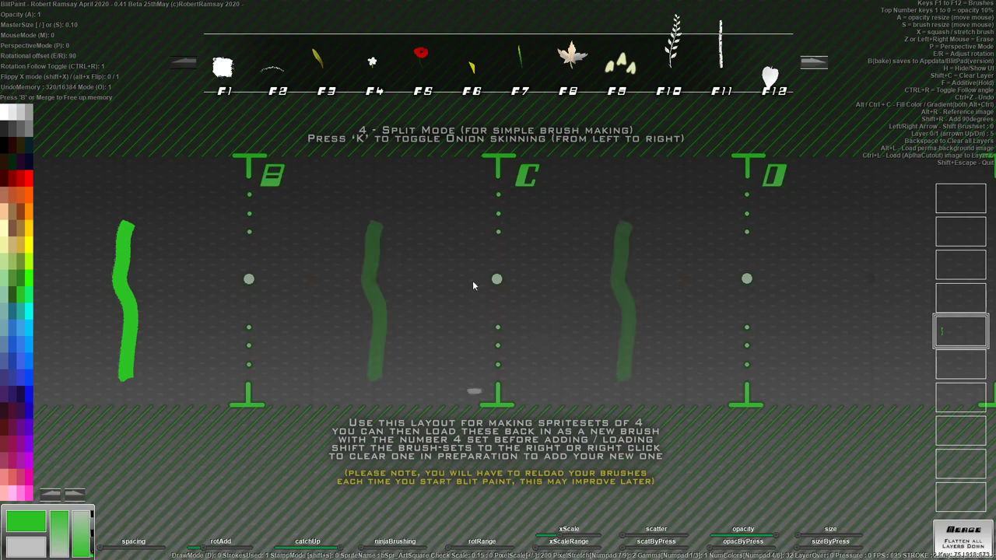
{"action": "key", "text": "k"}
{"action": "key", "text": "k"}
- Paint a forked plant shape in section B and a zigzag stem in section C over the ghosted stem
{"action": "mouse_move", "coordinate": [372, 378]}
{"action": "left_mouse_down"}
{"action": "mouse_move", "coordinate": [369, 295]}
{"action": "mouse_move", "coordinate": [327, 261]}
{"action": "left_mouse_up"}
{"action": "left_click_drag", "start_coordinate": [378, 319], "coordinate": [408, 266]}
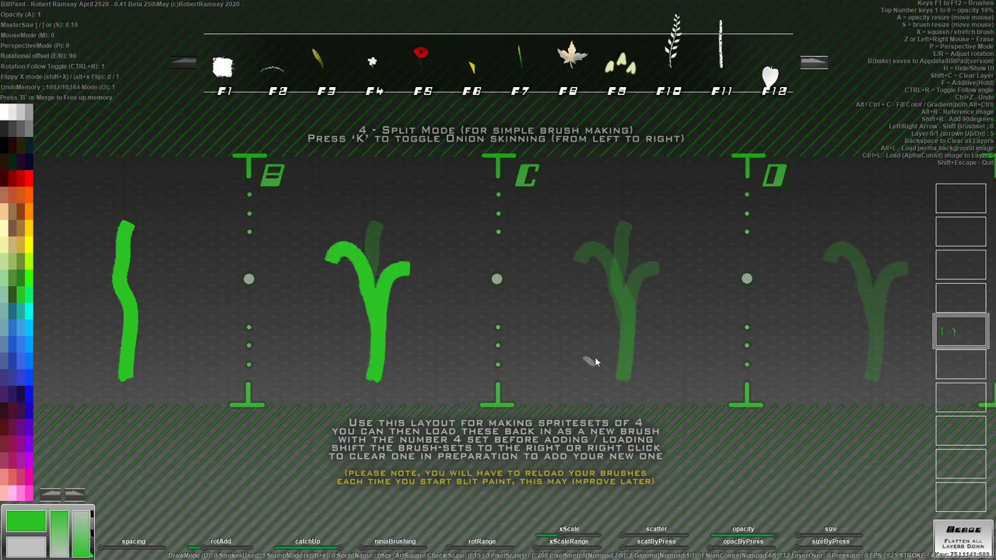
{"action": "mouse_move", "coordinate": [618, 379]}
{"action": "left_mouse_down"}
{"action": "mouse_move", "coordinate": [601, 333]}
{"action": "mouse_move", "coordinate": [625, 300]}
{"action": "mouse_move", "coordinate": [623, 221]}
{"action": "left_mouse_up"}
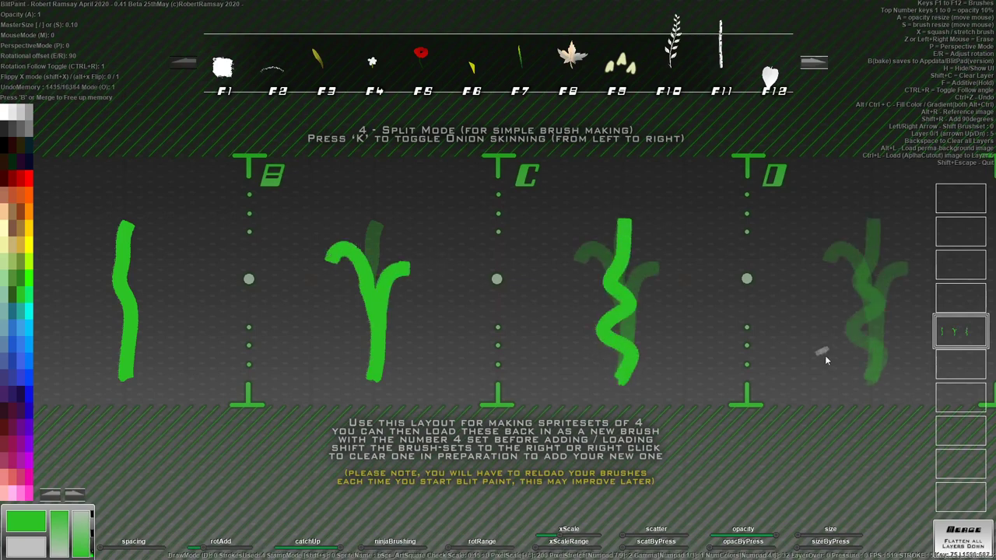
- Toggle onion skinning off and on, and paint a short Y-shaped sprout in section D
{"action": "key", "text": "k"}
{"action": "key", "text": "k"}
{"action": "left_click_drag", "start_coordinate": [872, 381], "coordinate": [841, 322]}
{"action": "left_click_drag", "start_coordinate": [873, 379], "coordinate": [902, 340]}
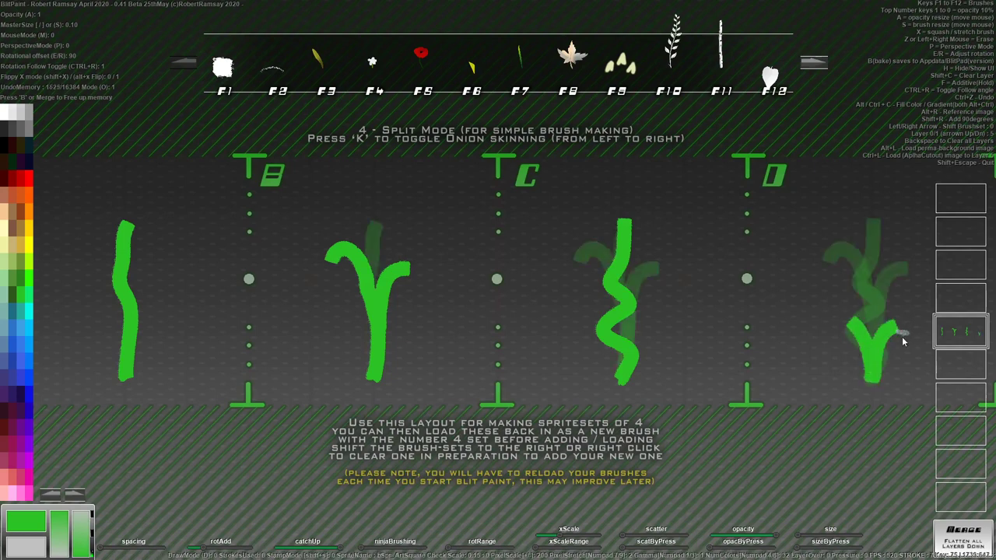
- Check the four shapes with the interface hidden and replace the 4-Split template with a fine square grid
{"action": "key", "text": "h"}
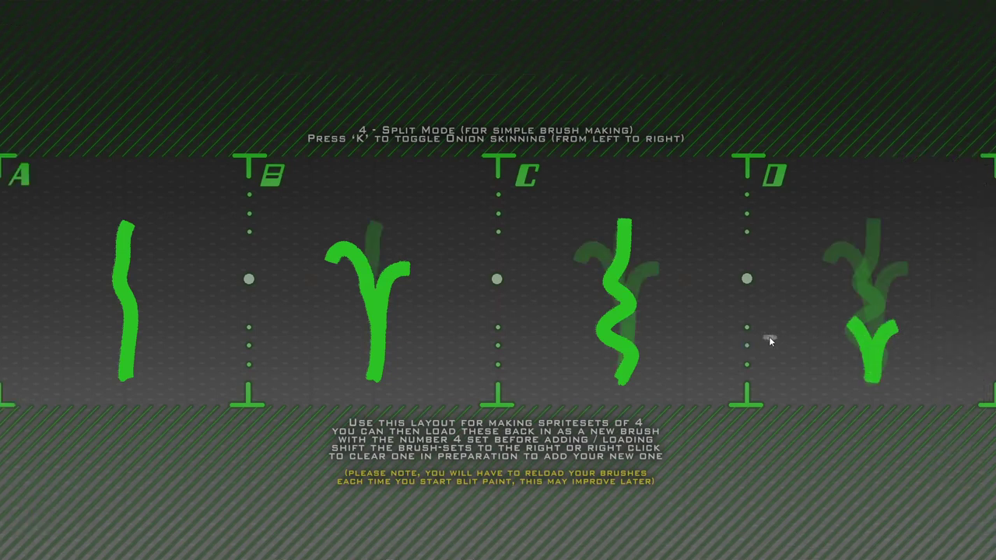
{"action": "key", "text": "h"}
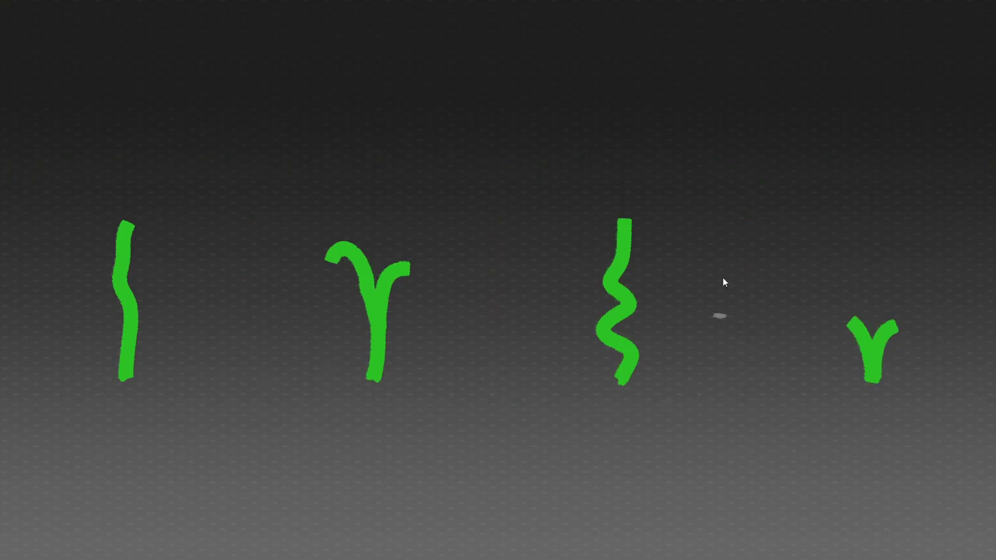
{"action": "key", "text": "h"}
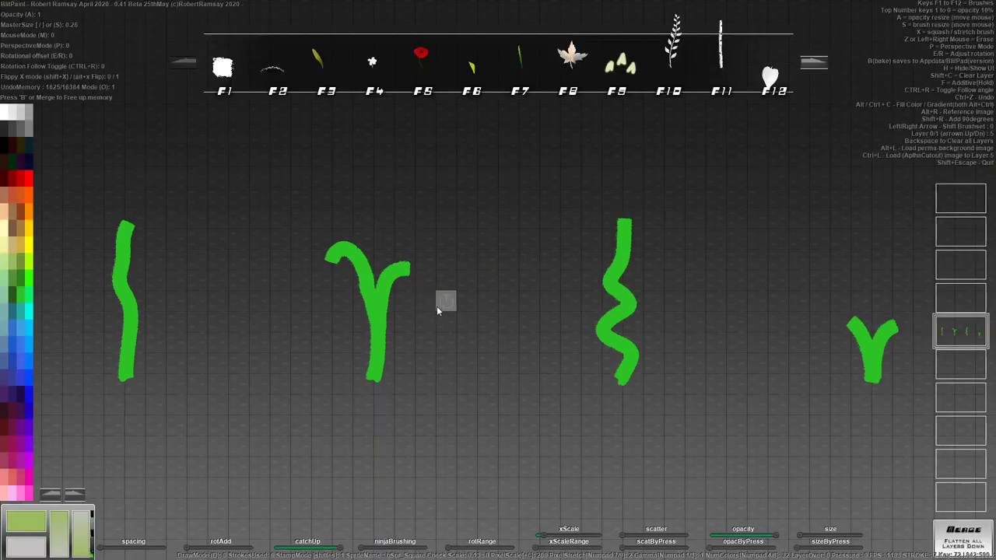
- Save the four green shapes as a PNG named teststrip in the IMAGES folder
{"action": "key", "text": "ctrl+s"}
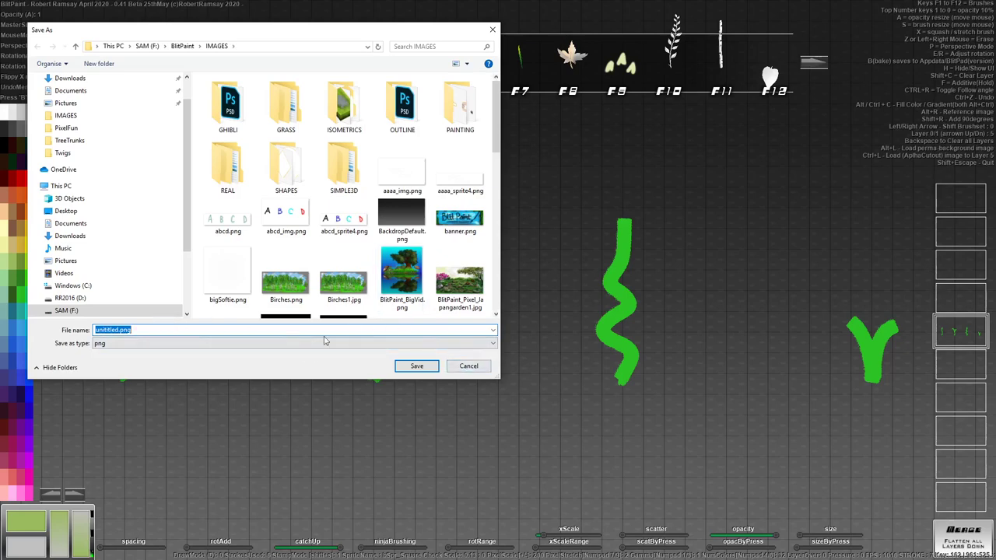
{"action": "type", "text": "test"}
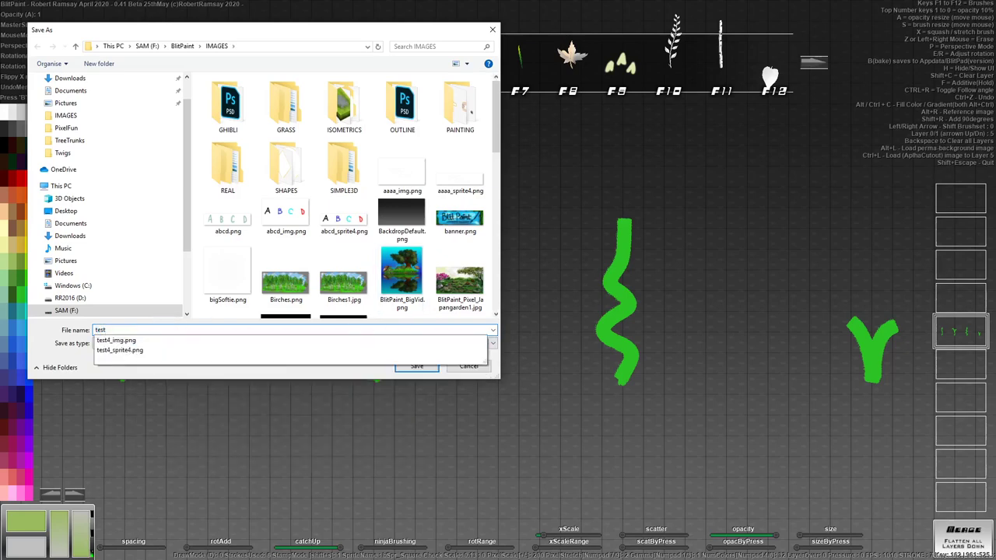
{"action": "type", "text": "sp"}
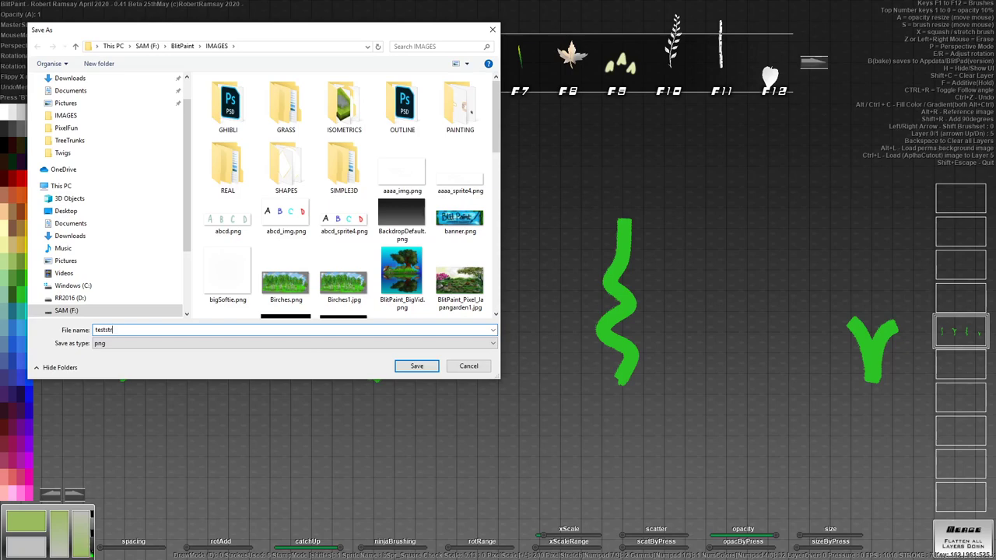
{"action": "type", "text": "rip"}
{"action": "key", "text": "Return"}
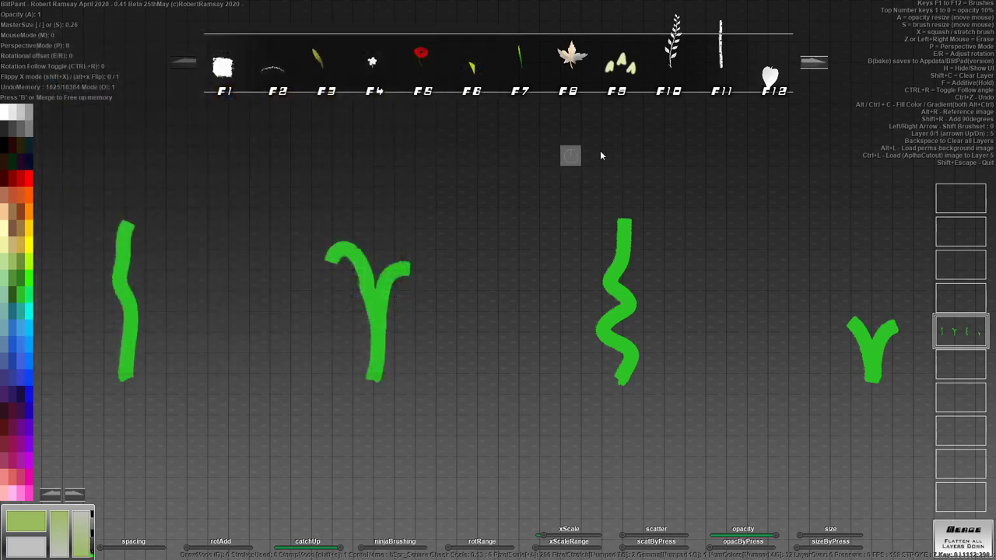
- Shift to brush set 6 and load teststrip_sprite4.png into the empty F9 brush slot
{"action": "left_click", "coordinate": [809, 67]}
{"action": "left_click", "coordinate": [814, 65]}
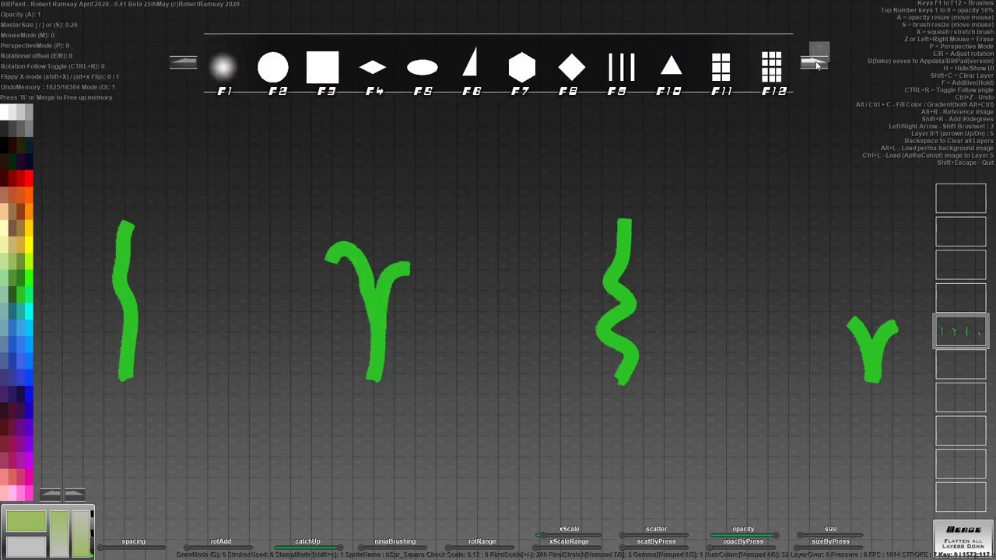
{"action": "left_click", "coordinate": [814, 65]}
{"action": "left_click", "coordinate": [815, 66]}
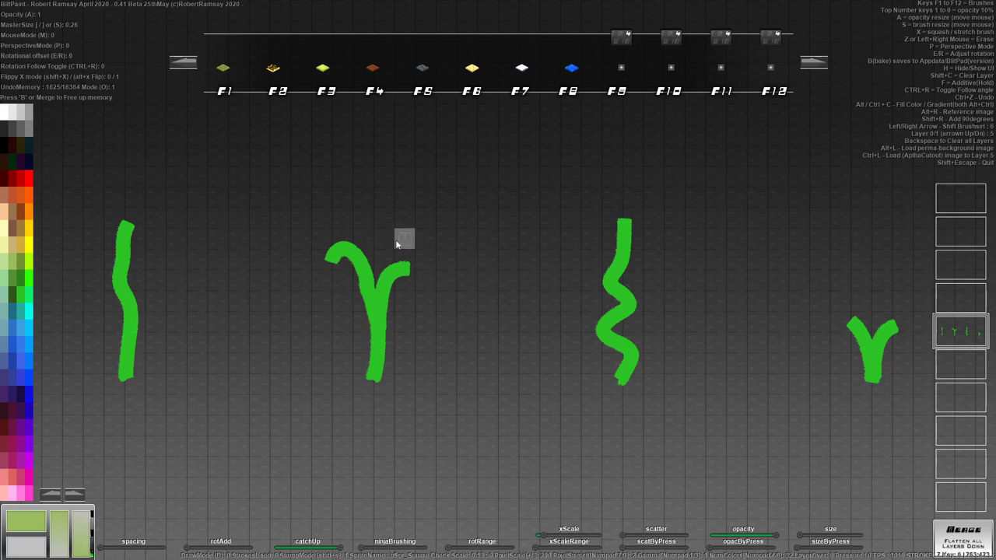
{"action": "left_click", "coordinate": [623, 71]}
{"action": "left_click_drag", "start_coordinate": [490, 150], "coordinate": [490, 306]}
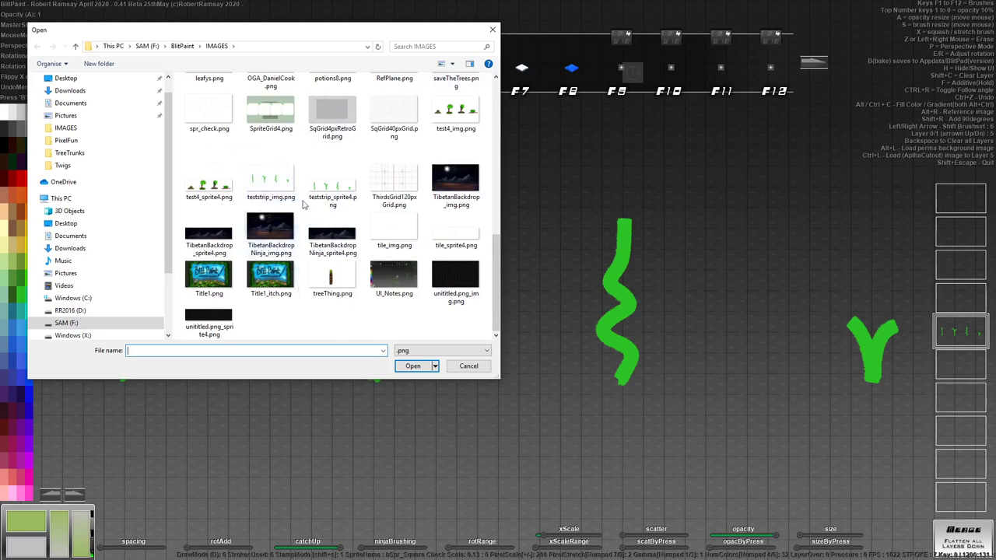
{"action": "left_click", "coordinate": [348, 189]}
{"action": "left_click", "coordinate": [412, 366]}
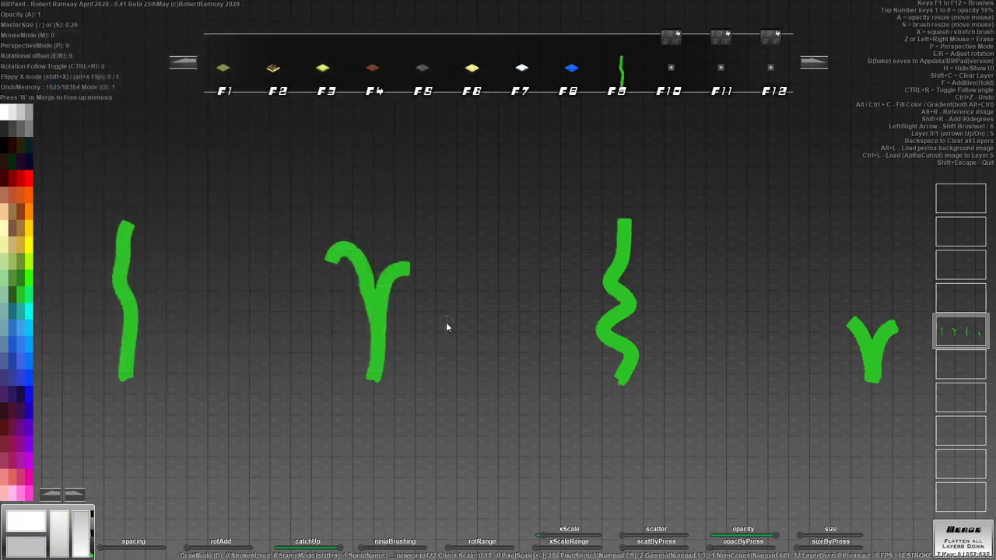
- Resize the loaded brush to 1.07, anchor it at its base and stamp its green shapes down the middle of the canvas
{"action": "key", "text": "s"}
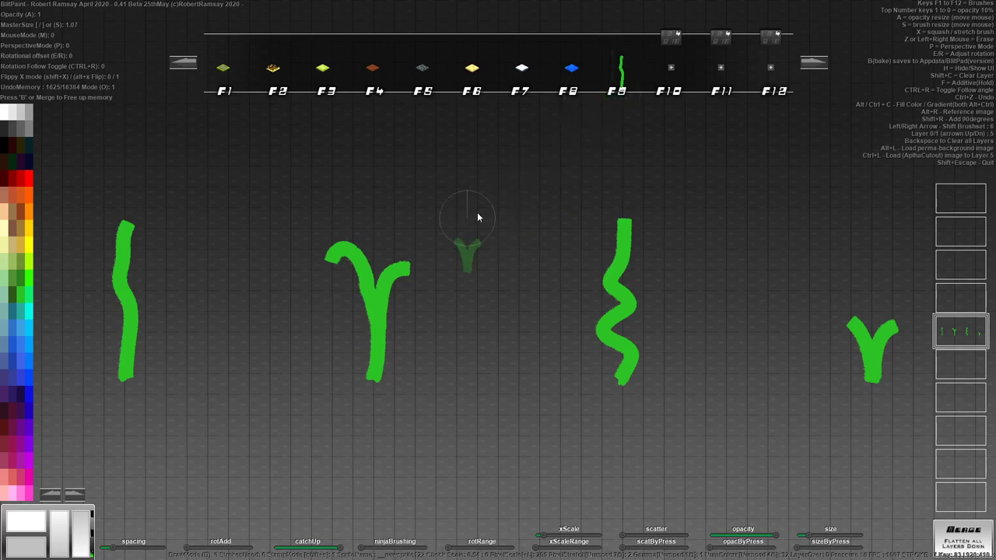
{"action": "key", "text": "KP_2"}
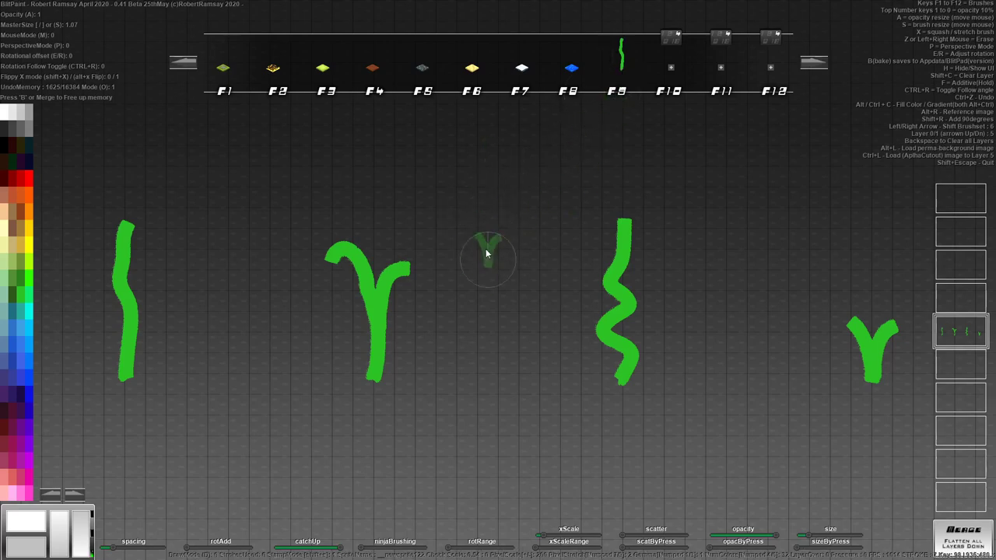
{"action": "left_click", "coordinate": [487, 247]}
{"action": "left_click", "coordinate": [509, 248]}
{"action": "left_click", "coordinate": [468, 265]}
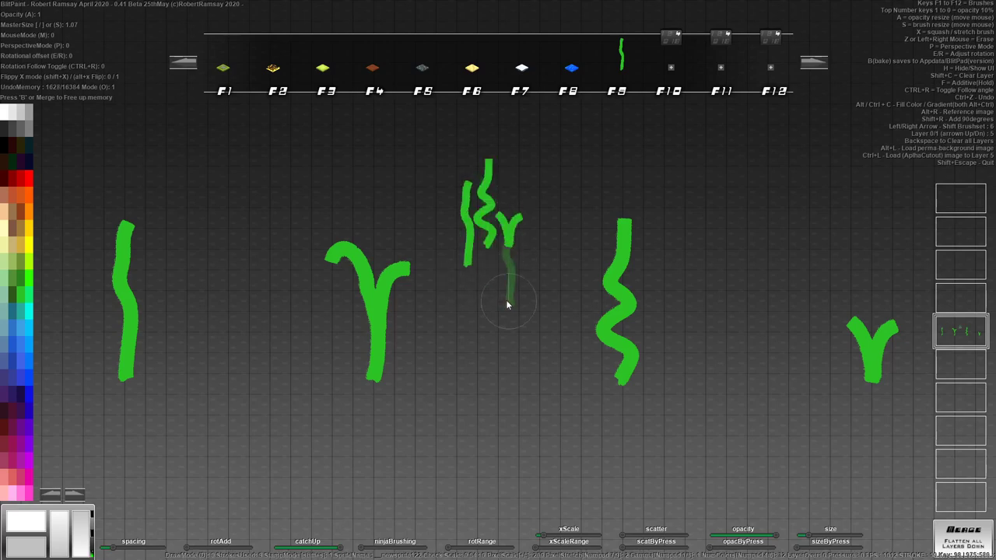
{"action": "left_click", "coordinate": [509, 308]}
{"action": "left_click", "coordinate": [467, 347]}
{"action": "mouse_move", "coordinate": [472, 336]}
{"action": "left_mouse_down"}
{"action": "mouse_move", "coordinate": [494, 406]}
{"action": "mouse_move", "coordinate": [528, 451]}
{"action": "mouse_move", "coordinate": [472, 473]}
{"action": "left_mouse_up"}
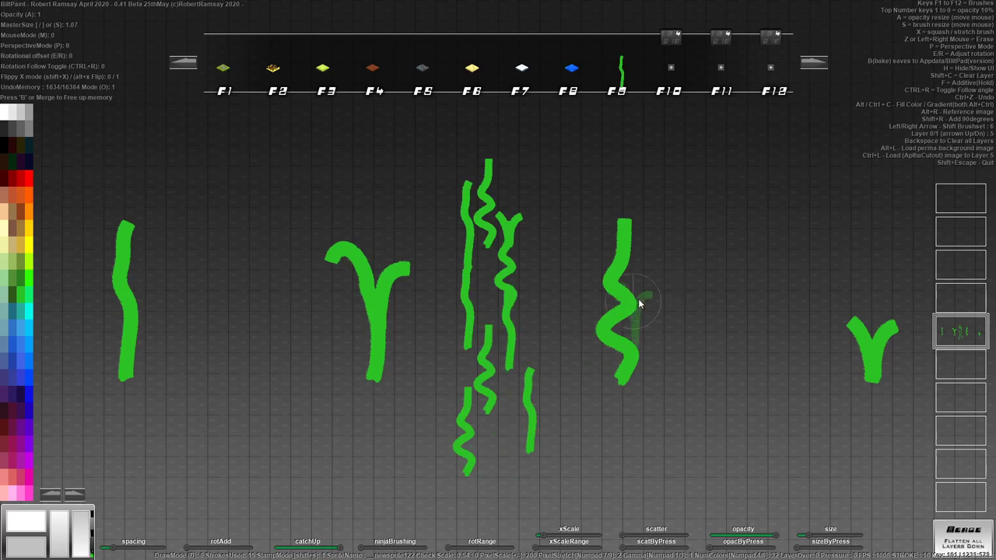
- Go back to brush set 4 and the 4-Split Mode template with the brush size at 2
{"action": "key", "text": "F1"}
{"action": "key", "text": "g"}
{"action": "key", "text": "g"}
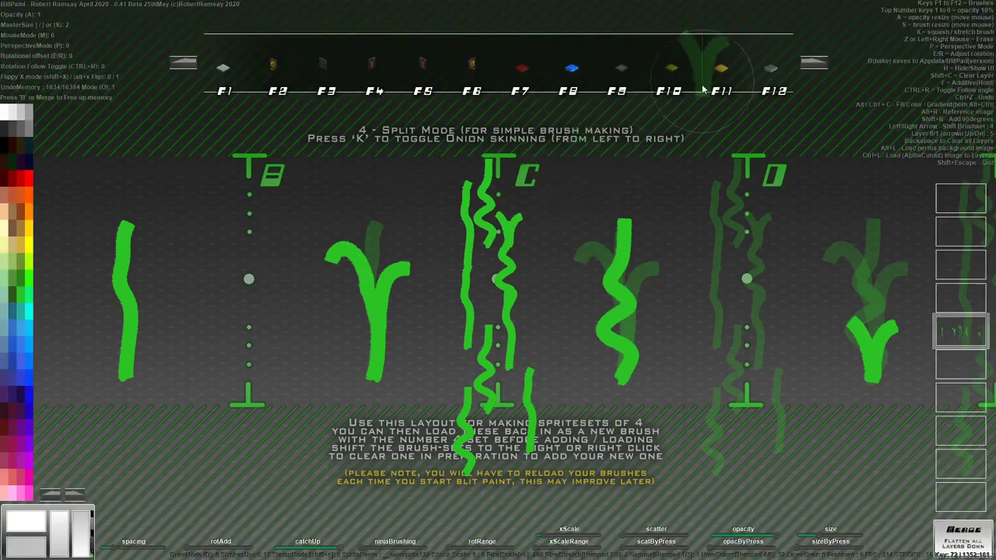
- Leave the 4-Split template for brush set 6 and cycle the loaded brush's anchor between top, centre and base, ending at the base
{"action": "key", "text": "g"}
{"action": "left_click", "coordinate": [813, 64]}
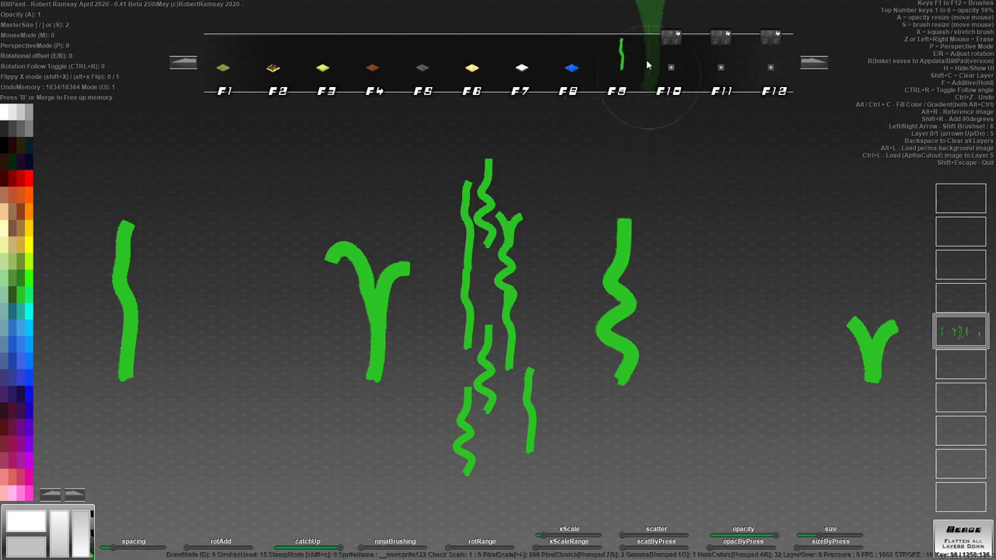
{"action": "key", "text": "KP_5"}
{"action": "key", "text": "KP_8"}
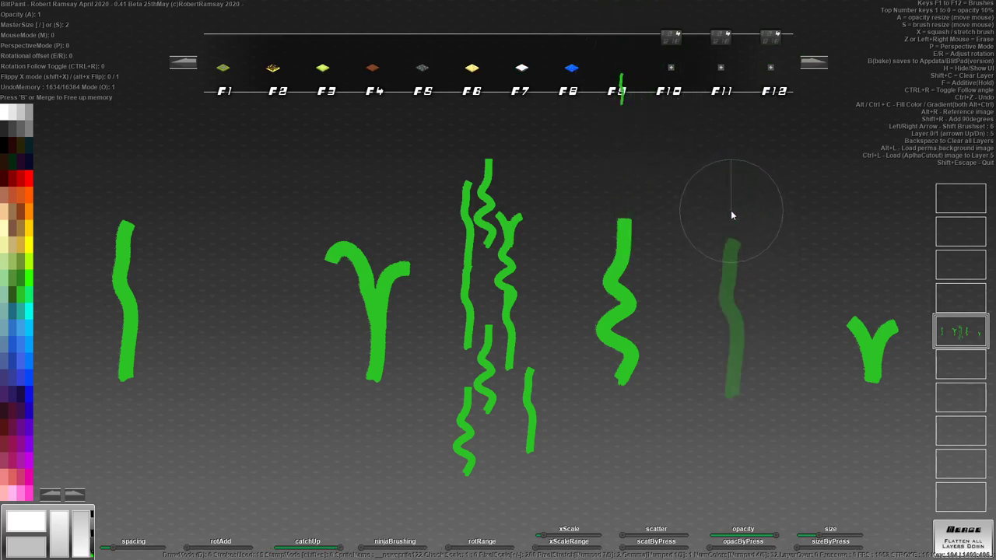
{"action": "key", "text": "KP_5"}
{"action": "key", "text": "KP_2"}
{"action": "key", "text": "KP_5"}
{"action": "key", "text": "KP_8"}
{"action": "key", "text": "KP_5"}
{"action": "key", "text": "KP_2"}
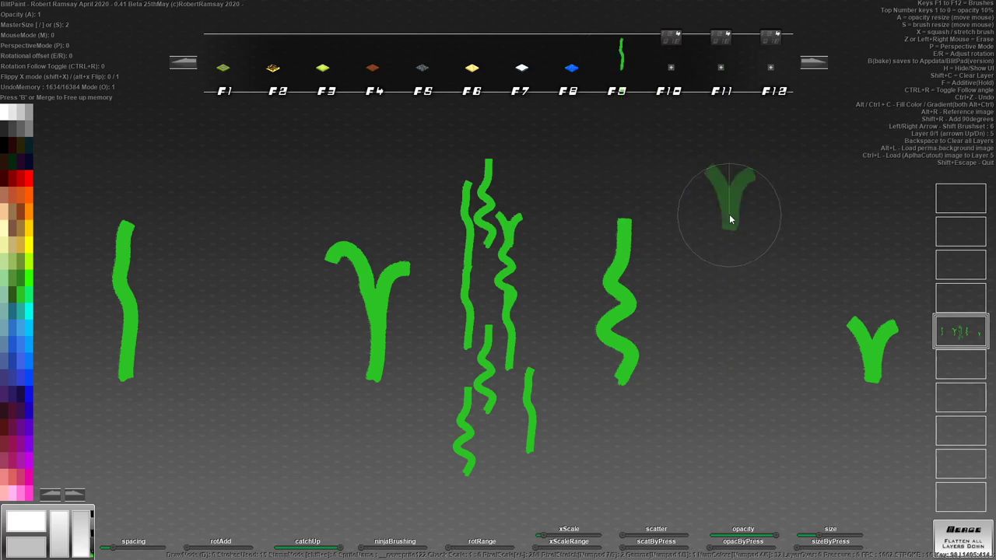
- Clear the canvas, resize the brush to 0.89 and paint a dense horizontal row of green shapes across the middle
{"action": "key", "text": "BackSpace"}
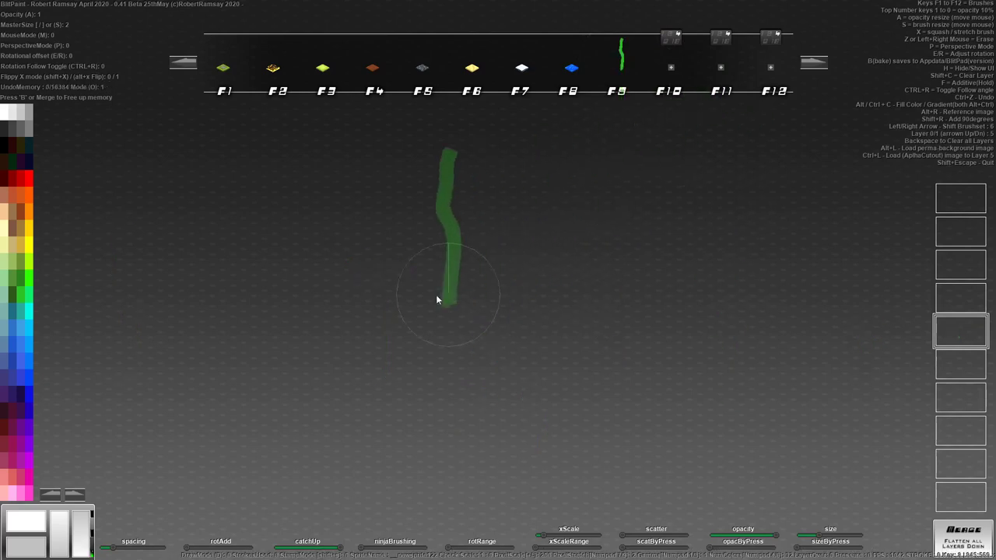
{"action": "key", "text": "s"}
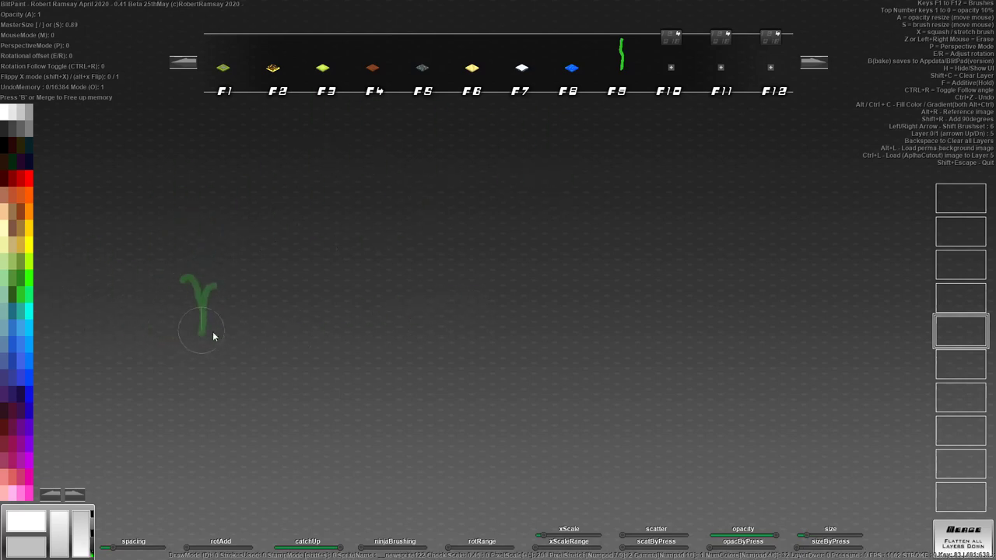
{"action": "mouse_move", "coordinate": [313, 360]}
{"action": "left_mouse_down"}
{"action": "mouse_move", "coordinate": [467, 366]}
{"action": "mouse_move", "coordinate": [449, 373]}
{"action": "mouse_move", "coordinate": [548, 366]}
{"action": "left_mouse_up"}
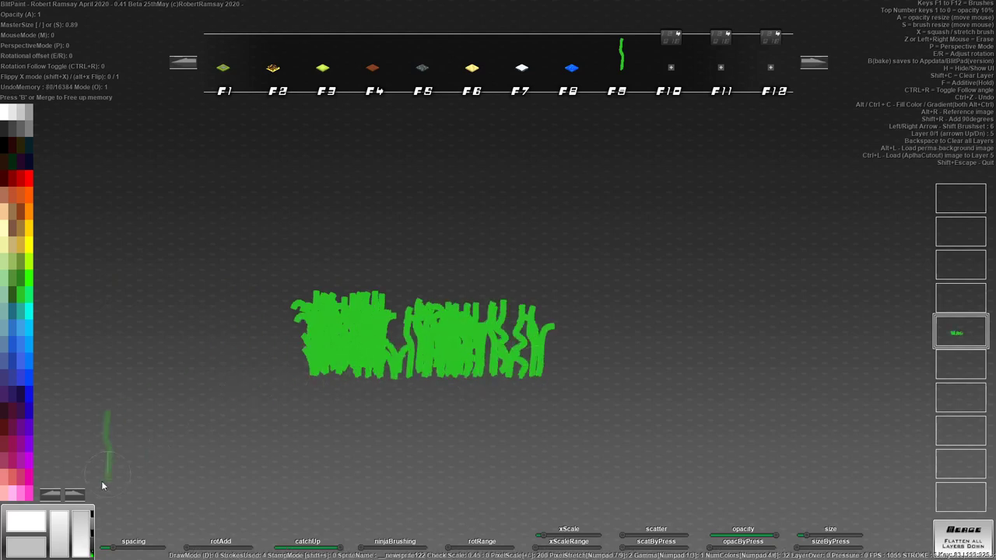
- Choose dark blue as the second brush colour and paint two lower rows of shapes, the second in mixed dark greens
{"action": "left_click", "coordinate": [29, 397]}
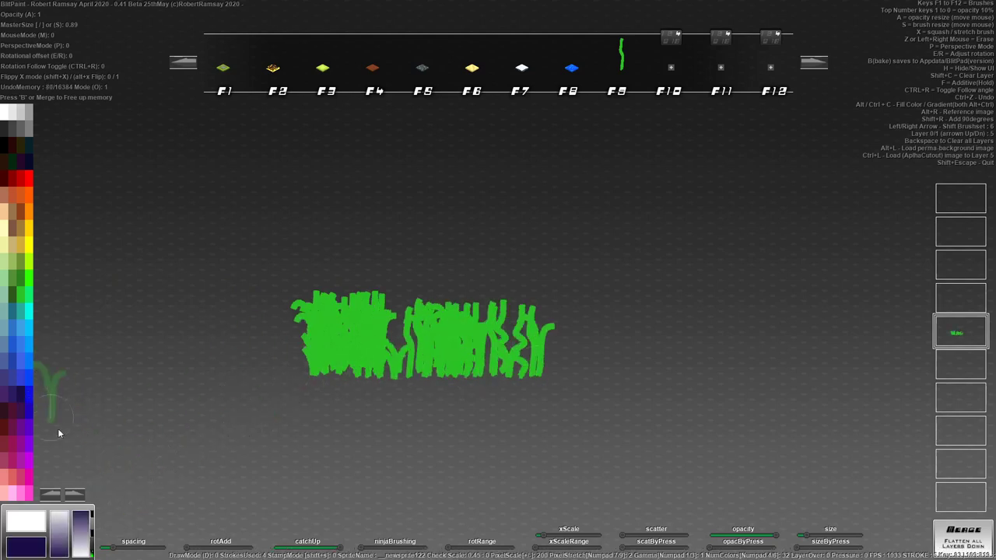
{"action": "mouse_move", "coordinate": [268, 407]}
{"action": "left_mouse_down"}
{"action": "mouse_move", "coordinate": [340, 413]}
{"action": "mouse_move", "coordinate": [296, 422]}
{"action": "mouse_move", "coordinate": [216, 469]}
{"action": "mouse_move", "coordinate": [383, 444]}
{"action": "mouse_move", "coordinate": [459, 413]}
{"action": "left_mouse_up"}
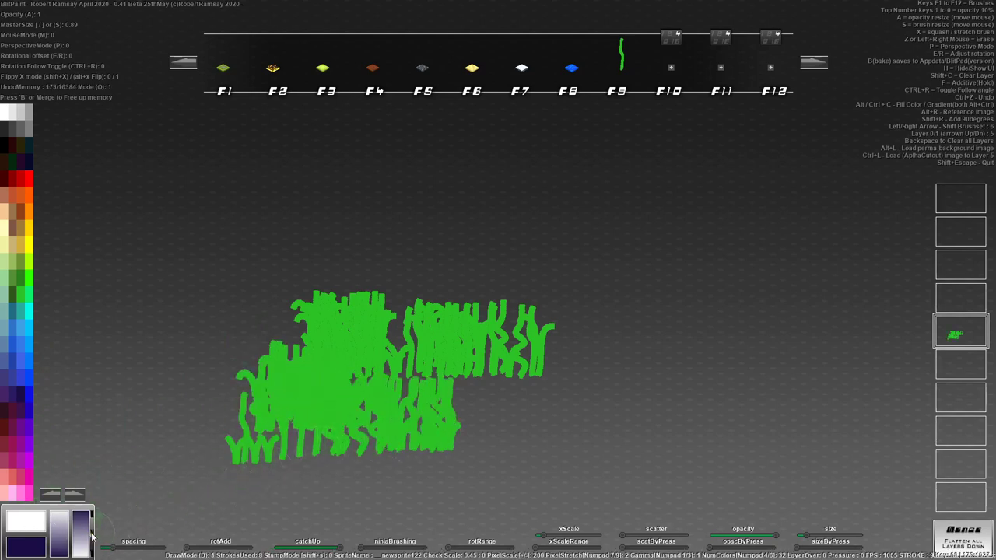
{"action": "mouse_move", "coordinate": [497, 443]}
{"action": "left_mouse_down"}
{"action": "mouse_move", "coordinate": [549, 459]}
{"action": "mouse_move", "coordinate": [611, 449]}
{"action": "mouse_move", "coordinate": [561, 454]}
{"action": "mouse_move", "coordinate": [646, 460]}
{"action": "left_mouse_up"}
- Set the brush colours to brown and yellow and paint two upper patches of green shapes, the second with a raised rotation range
{"action": "left_click", "coordinate": [31, 235]}
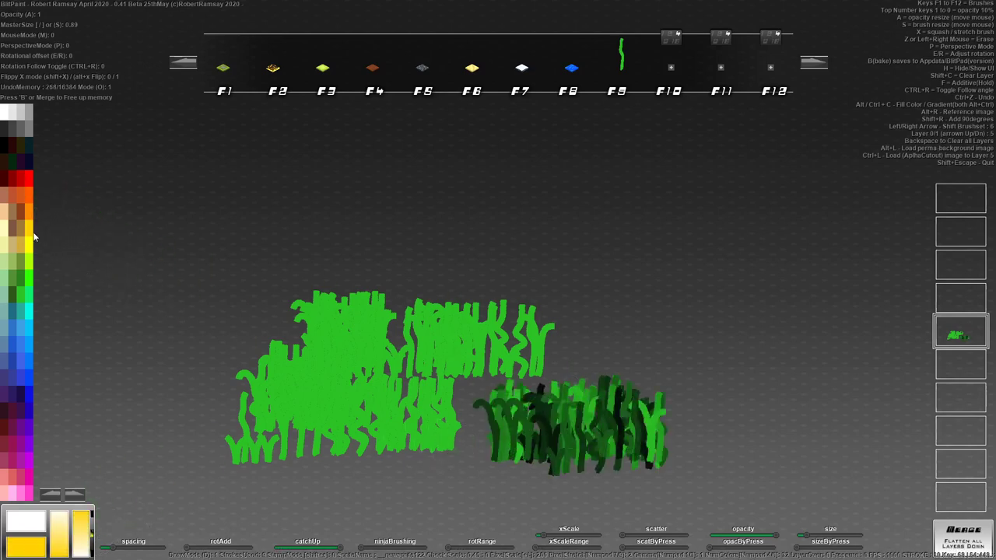
{"action": "left_click", "coordinate": [17, 236]}
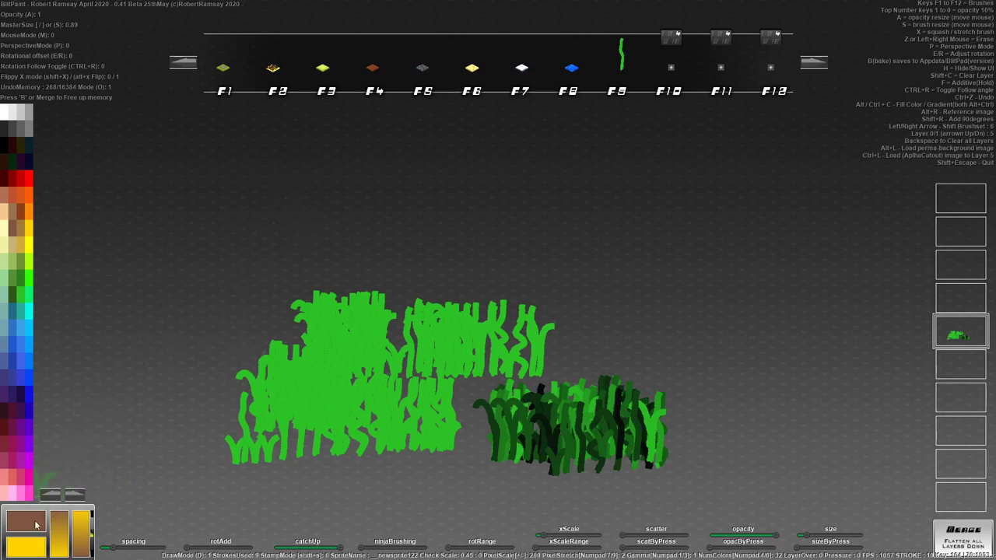
{"action": "mouse_move", "coordinate": [212, 269]}
{"action": "left_mouse_down"}
{"action": "mouse_move", "coordinate": [303, 274]}
{"action": "mouse_move", "coordinate": [299, 281]}
{"action": "mouse_move", "coordinate": [279, 277]}
{"action": "mouse_move", "coordinate": [455, 249]}
{"action": "left_mouse_up"}
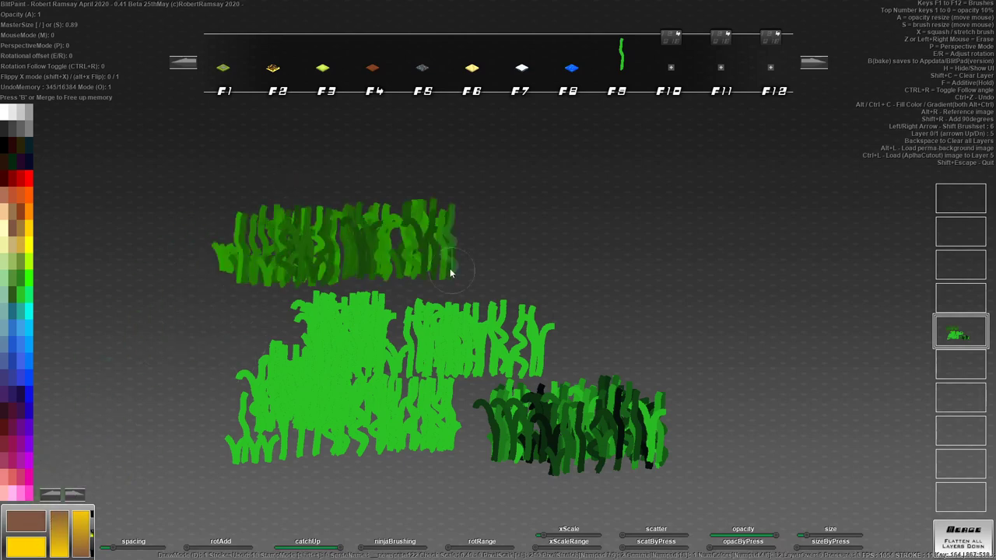
{"action": "mouse_move", "coordinate": [615, 288]}
{"action": "left_mouse_down"}
{"action": "mouse_move", "coordinate": [678, 271]}
{"action": "mouse_move", "coordinate": [613, 289]}
{"action": "mouse_move", "coordinate": [685, 303]}
{"action": "left_mouse_up"}
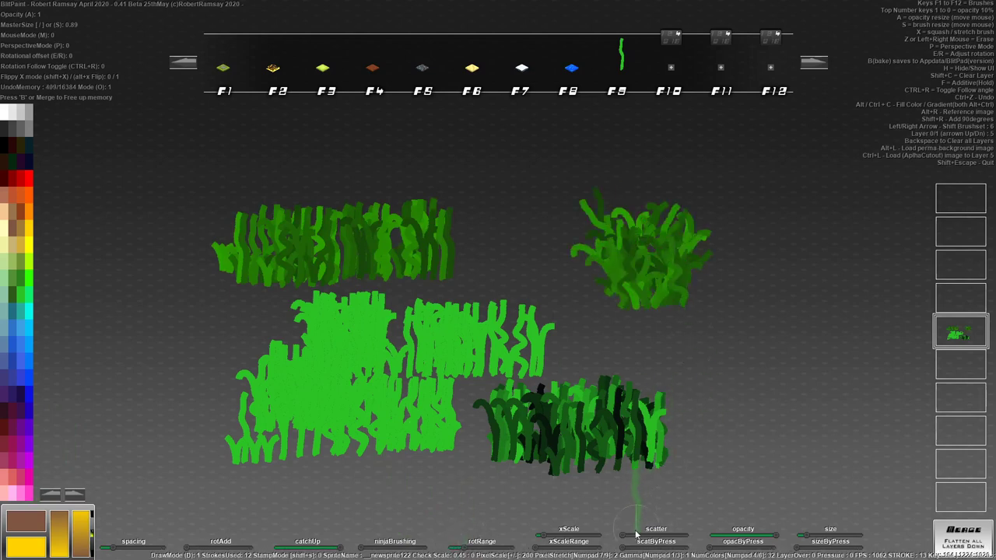
- Raise the brush's scatter, size, pressure size and pressure opacity, and set its opacity to 0.75
{"action": "left_click", "coordinate": [828, 547]}
{"action": "left_click", "coordinate": [837, 535]}
{"action": "left_click", "coordinate": [724, 548]}
{"action": "left_click_drag", "start_coordinate": [726, 549], "coordinate": [778, 551]}
{"action": "left_click", "coordinate": [768, 537]}
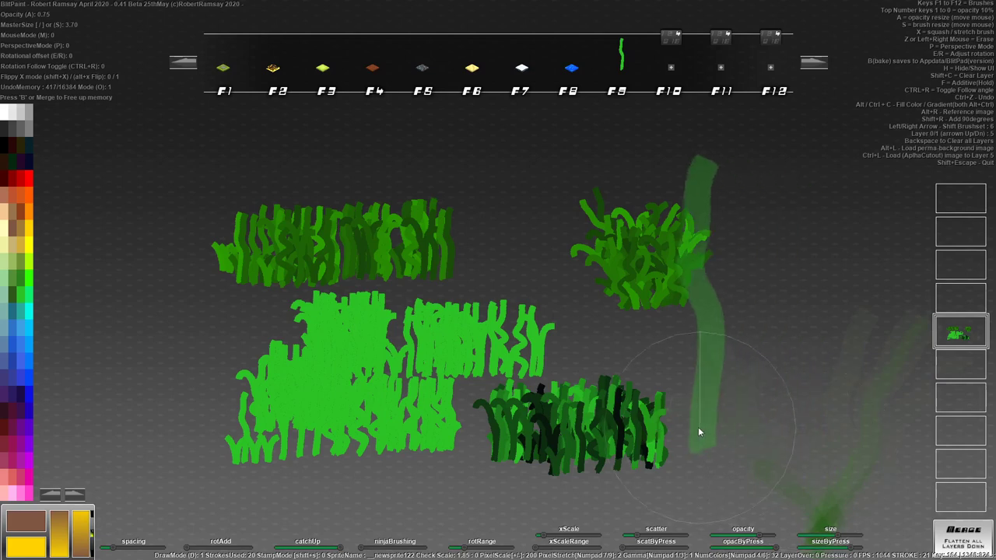
- Clear the canvas, resize the brush to 0.44 and paint a soft, scattered patch of grass in the middle
{"action": "key", "text": "BackSpace"}
{"action": "key", "text": "s"}
{"action": "mouse_move", "coordinate": [480, 365]}
{"action": "left_mouse_down"}
{"action": "mouse_move", "coordinate": [456, 412]}
{"action": "mouse_move", "coordinate": [462, 401]}
{"action": "left_mouse_up"}
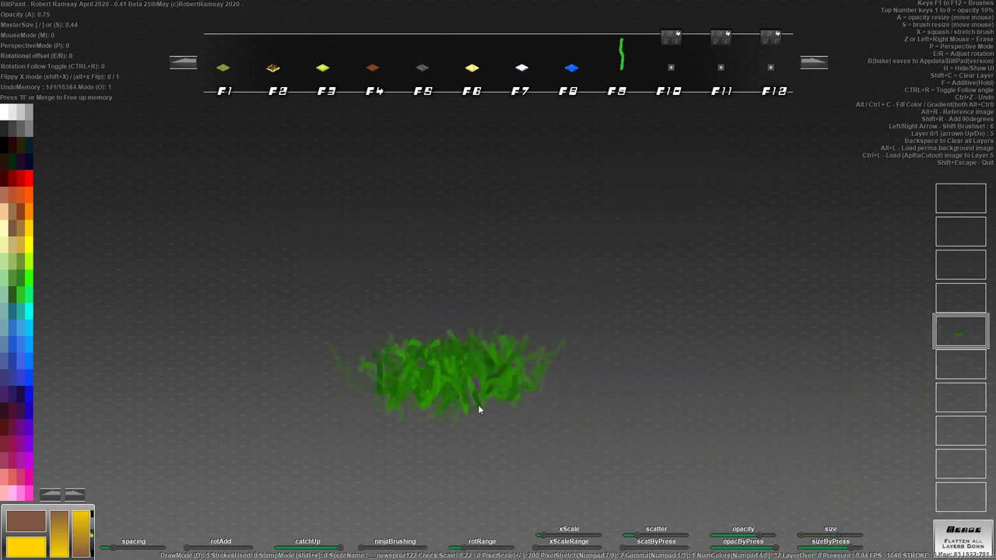
{"action": "mouse_move", "coordinate": [379, 428]}
{"action": "left_mouse_down"}
{"action": "mouse_move", "coordinate": [431, 432]}
{"action": "mouse_move", "coordinate": [403, 422]}
{"action": "mouse_move", "coordinate": [462, 413]}
{"action": "mouse_move", "coordinate": [436, 439]}
{"action": "mouse_move", "coordinate": [404, 421]}
{"action": "mouse_move", "coordinate": [434, 409]}
{"action": "mouse_move", "coordinate": [520, 432]}
{"action": "mouse_move", "coordinate": [397, 441]}
{"action": "mouse_move", "coordinate": [411, 454]}
{"action": "mouse_move", "coordinate": [444, 440]}
{"action": "mouse_move", "coordinate": [459, 449]}
{"action": "mouse_move", "coordinate": [457, 431]}
{"action": "mouse_move", "coordinate": [408, 421]}
{"action": "mouse_move", "coordinate": [433, 444]}
{"action": "left_mouse_up"}
{"action": "mouse_move", "coordinate": [478, 403]}
{"action": "left_mouse_down"}
{"action": "mouse_move", "coordinate": [446, 423]}
{"action": "mouse_move", "coordinate": [426, 415]}
{"action": "mouse_move", "coordinate": [574, 387]}
{"action": "left_mouse_up"}
- Clear the canvas and return to brush set 4 with the 4-Split Mode template
{"action": "key", "text": "BackSpace"}
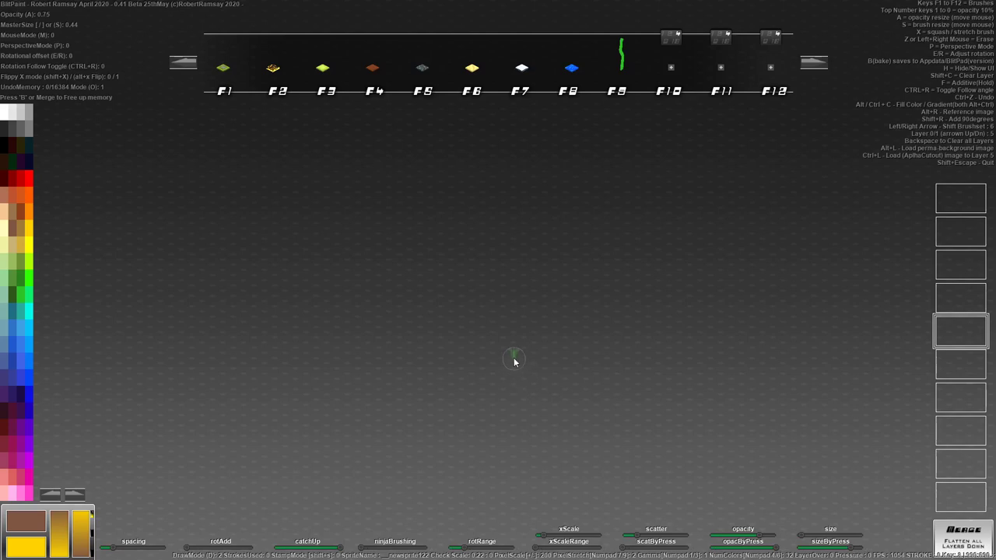
{"action": "key", "text": "F10"}
{"action": "key", "text": "Left"}
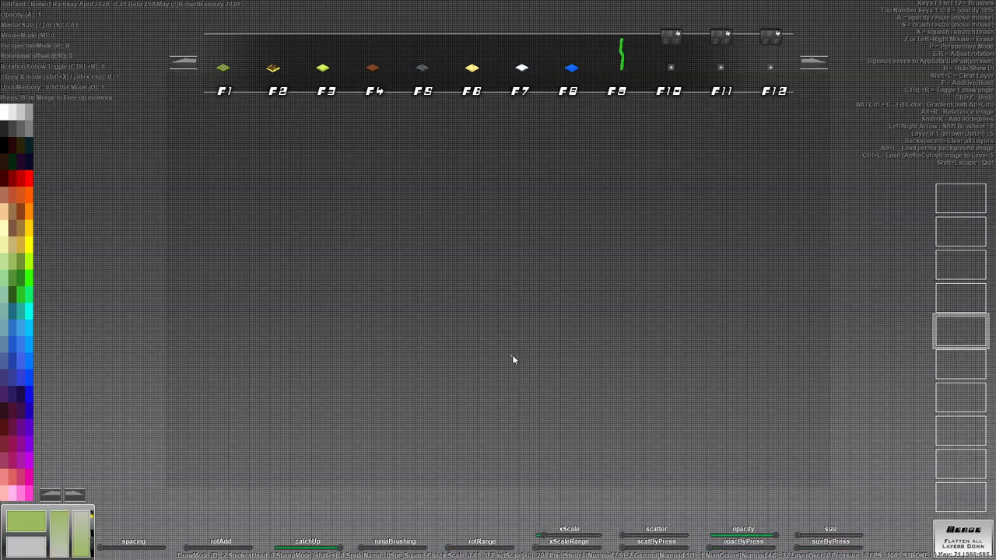
{"action": "key", "text": "Left"}
{"action": "key", "text": "4"}
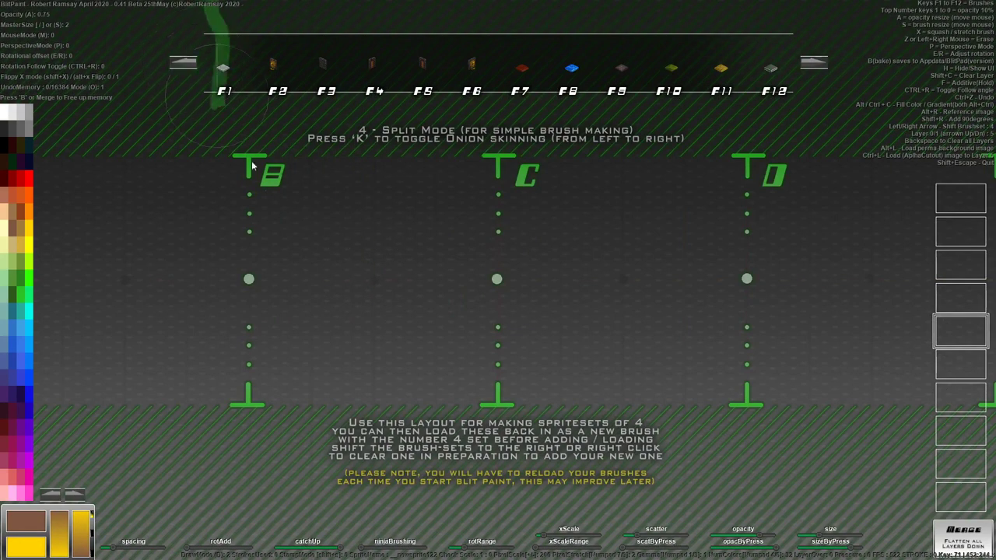
- Use brush set 0's F1 square brush at size 0.10 to paint a black twig with white highlights in the first section
{"action": "left_click", "coordinate": [192, 64]}
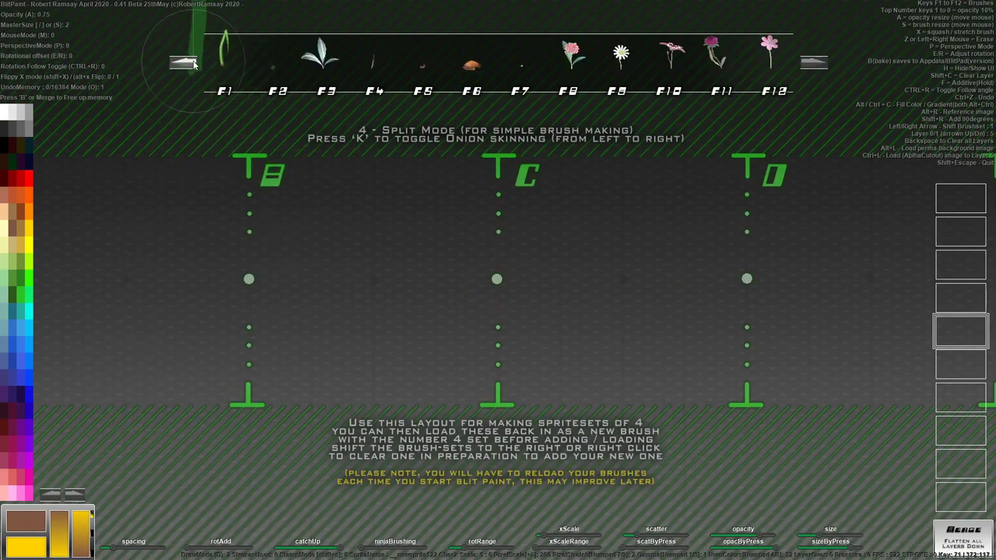
{"action": "left_click", "coordinate": [223, 69]}
{"action": "key", "text": "s"}
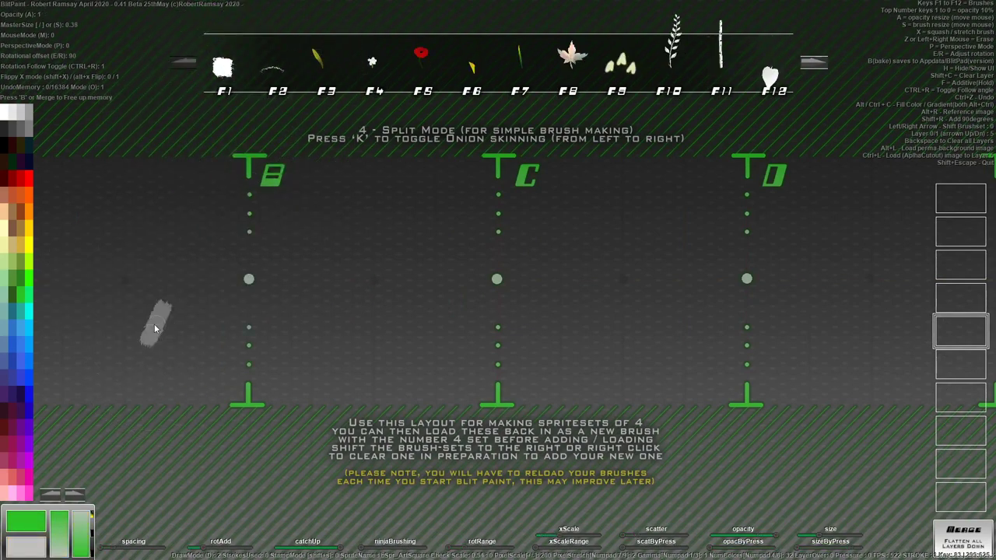
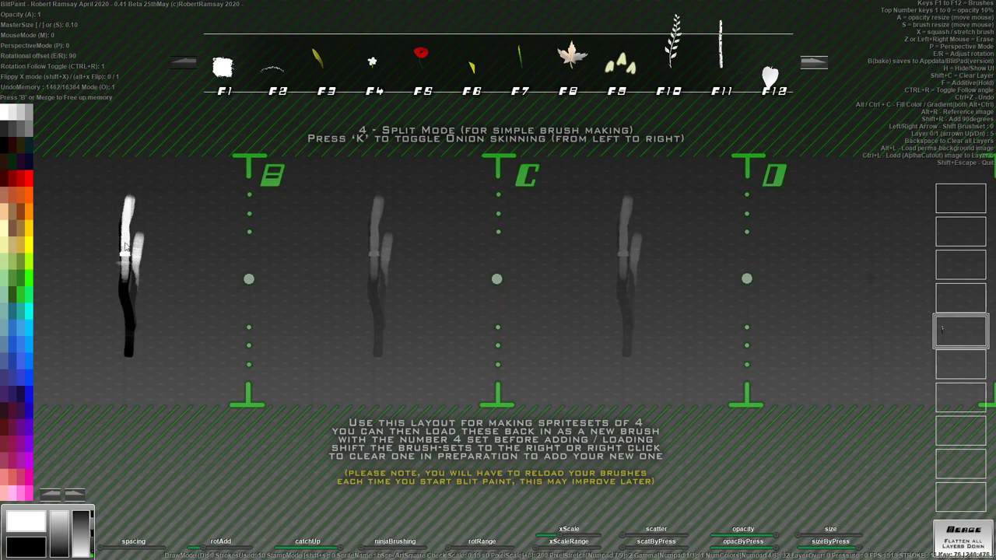
{"action": "left_click_drag", "start_coordinate": [125, 224], "coordinate": [120, 296]}
{"action": "mouse_move", "coordinate": [122, 255]}
{"action": "left_mouse_down"}
{"action": "mouse_move", "coordinate": [137, 358]}
{"action": "mouse_move", "coordinate": [126, 223]}
{"action": "mouse_move", "coordinate": [133, 192]}
{"action": "mouse_move", "coordinate": [128, 237]}
{"action": "mouse_move", "coordinate": [140, 223]}
{"action": "mouse_move", "coordinate": [147, 270]}
{"action": "left_mouse_up"}
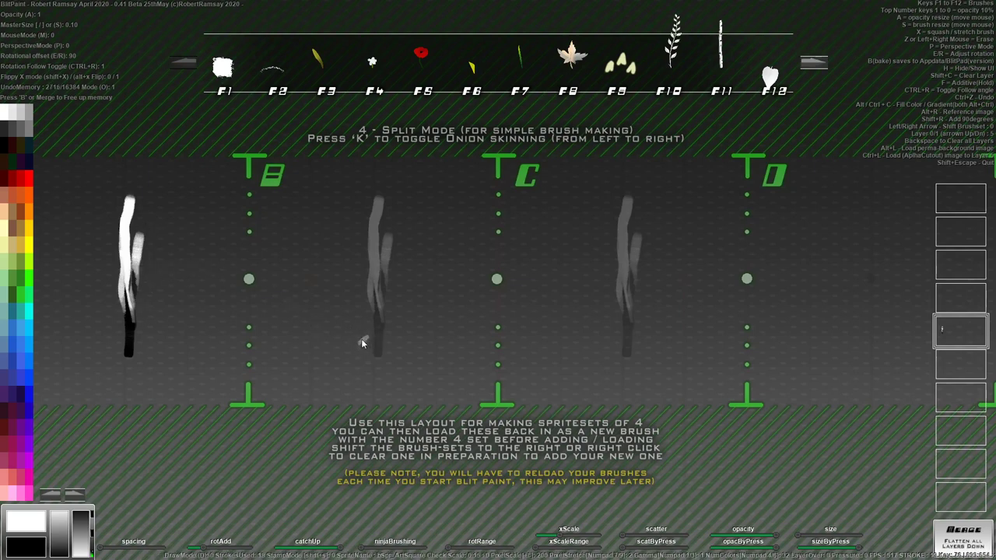
- Paint a black forked twig with a curved stem in section B and turn off onion skinning
{"action": "key", "text": "x"}
{"action": "left_click_drag", "start_coordinate": [379, 358], "coordinate": [386, 330]}
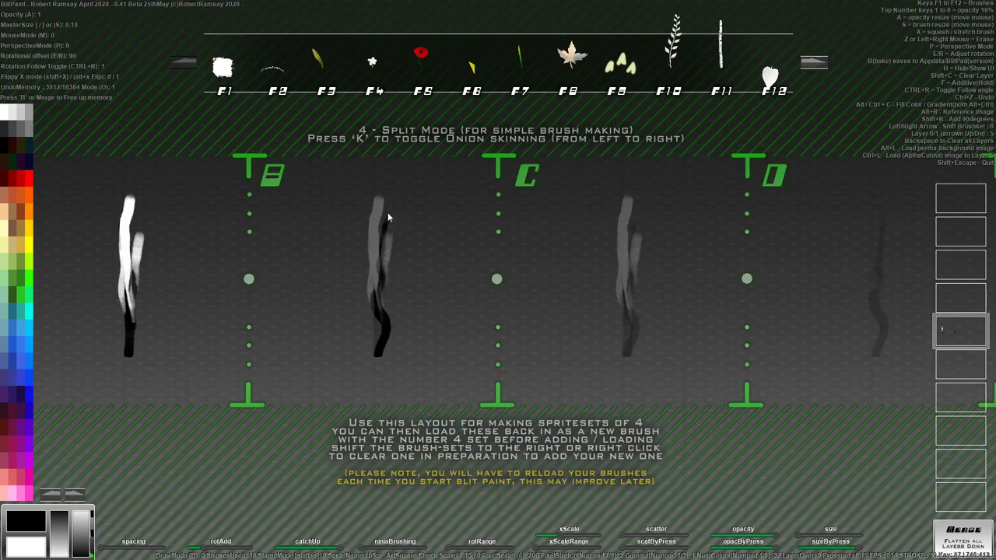
{"action": "mouse_move", "coordinate": [391, 199]}
{"action": "left_mouse_down"}
{"action": "mouse_move", "coordinate": [382, 290]}
{"action": "mouse_move", "coordinate": [361, 191]}
{"action": "left_mouse_up"}
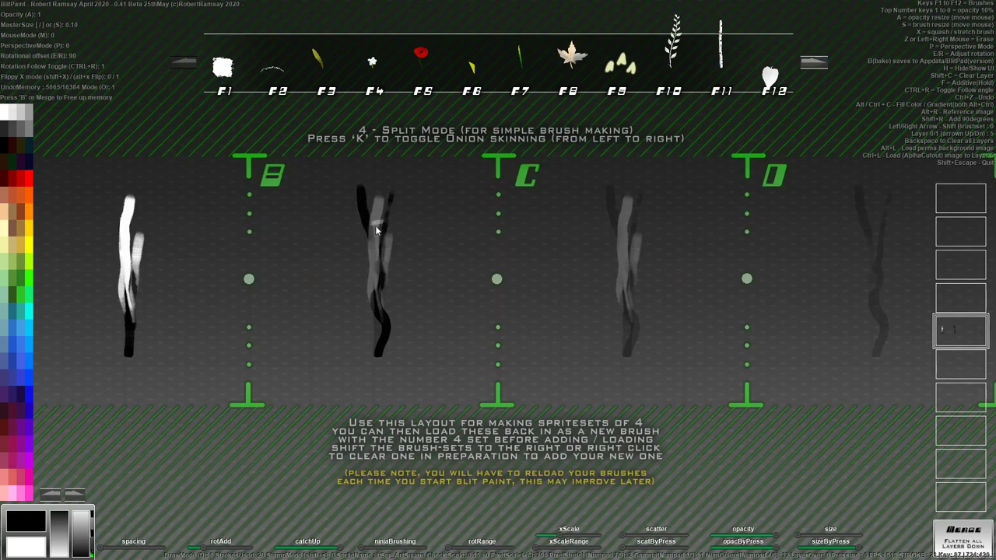
{"action": "key", "text": "k"}
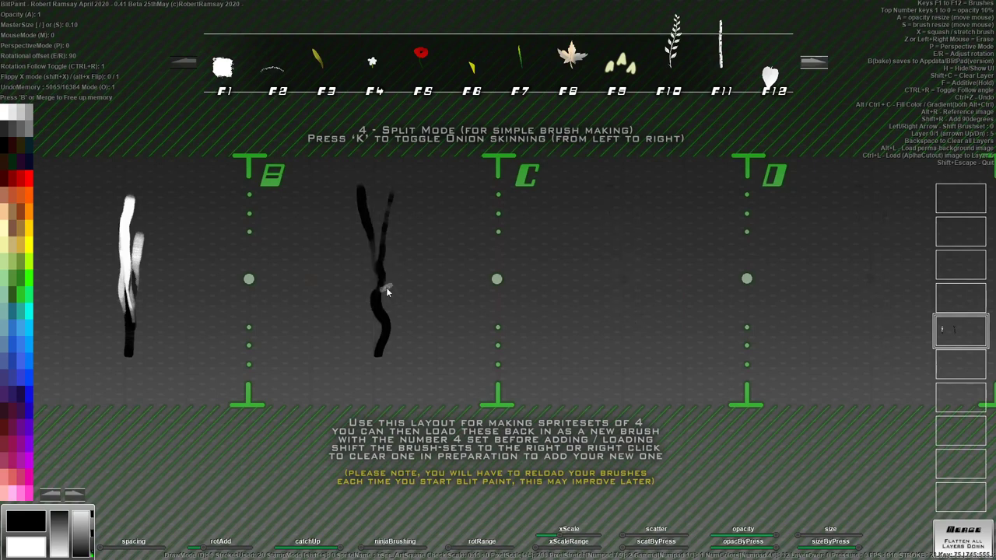
{"action": "mouse_move", "coordinate": [380, 267]}
{"action": "left_mouse_down"}
{"action": "mouse_move", "coordinate": [365, 184]}
{"action": "mouse_move", "coordinate": [362, 246]}
{"action": "mouse_move", "coordinate": [365, 183]}
{"action": "mouse_move", "coordinate": [376, 286]}
{"action": "left_mouse_up"}
- Swap to white and paint highlights down both branches and the stem of the section B twig
{"action": "key", "text": "x"}
{"action": "left_click_drag", "start_coordinate": [389, 186], "coordinate": [381, 351]}
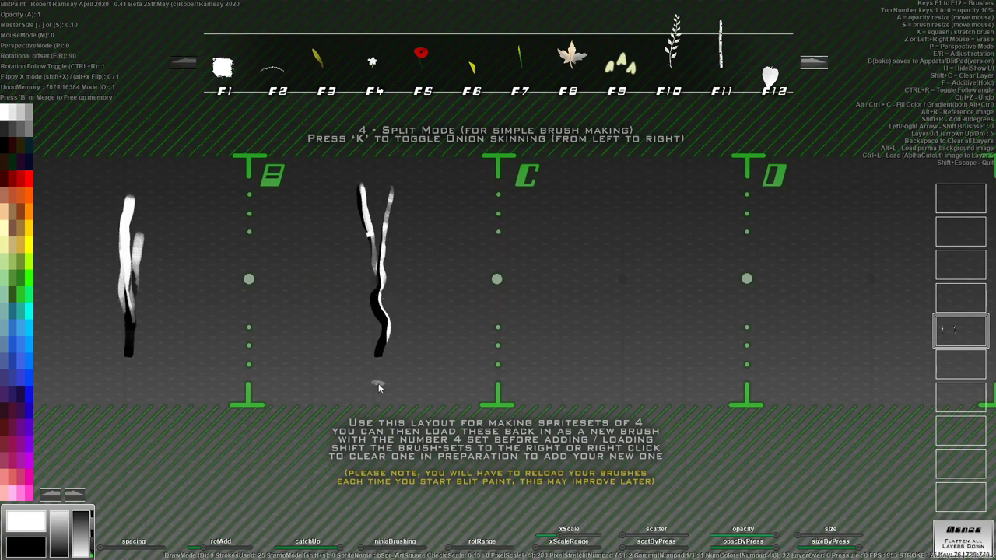
{"action": "left_click_drag", "start_coordinate": [382, 282], "coordinate": [389, 342]}
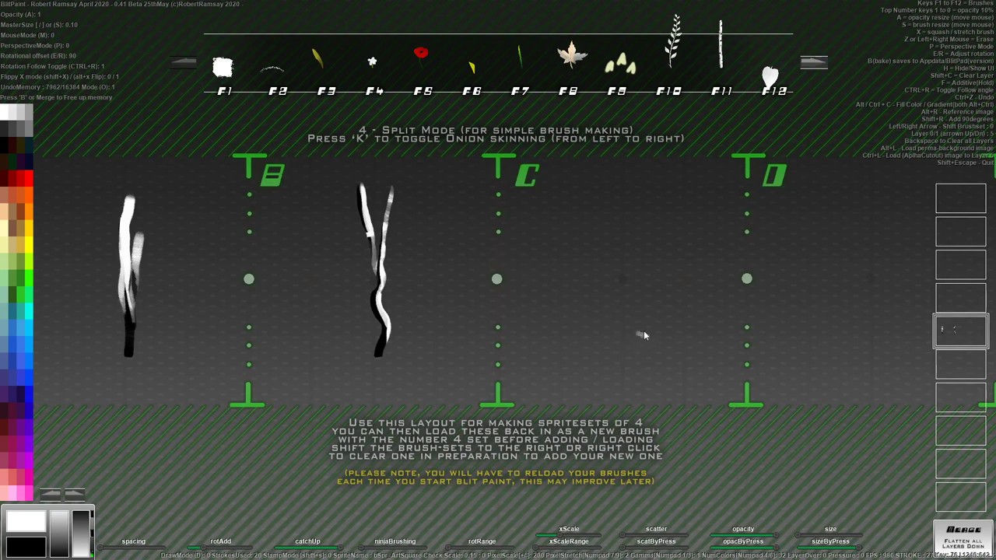
- Swap to black and paint a winding twig with two upper branches and a short side shoot in section C
{"action": "key", "text": "w"}
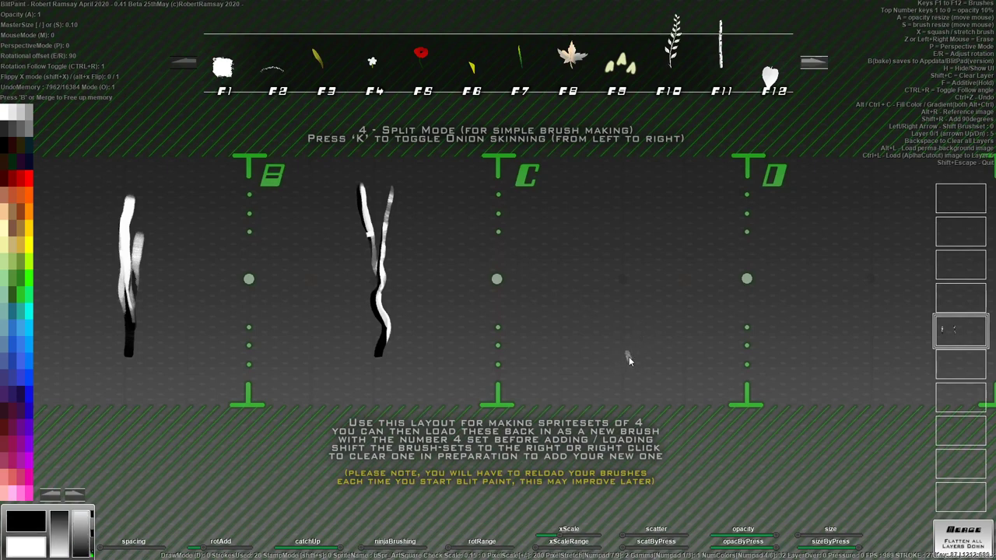
{"action": "left_click_drag", "start_coordinate": [625, 355], "coordinate": [633, 328]}
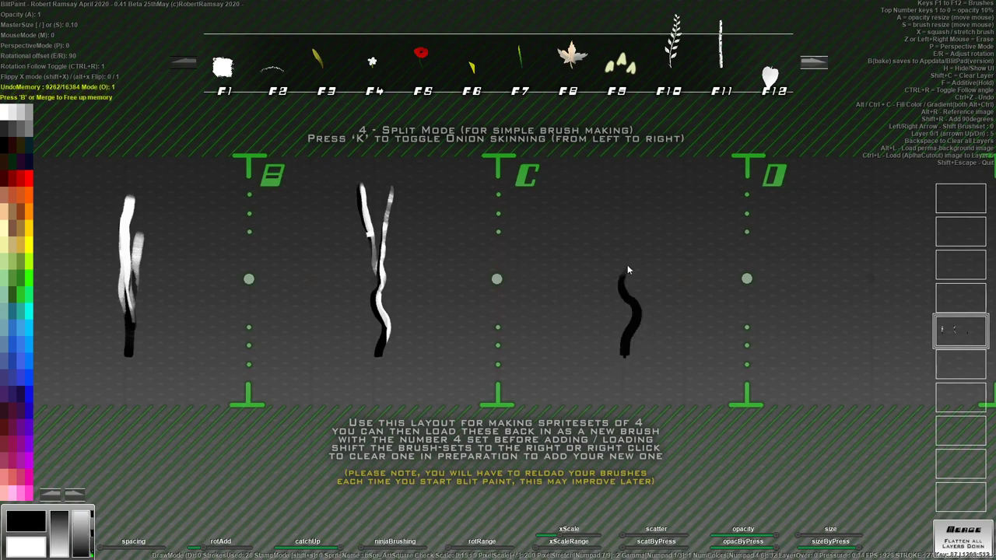
{"action": "left_click_drag", "start_coordinate": [626, 265], "coordinate": [628, 255]}
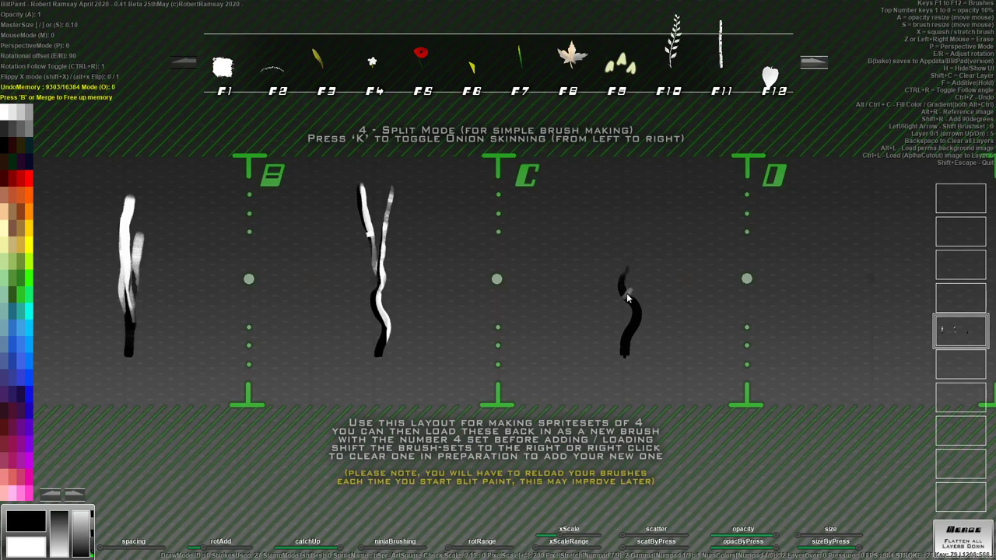
{"action": "left_click_drag", "start_coordinate": [624, 297], "coordinate": [611, 273]}
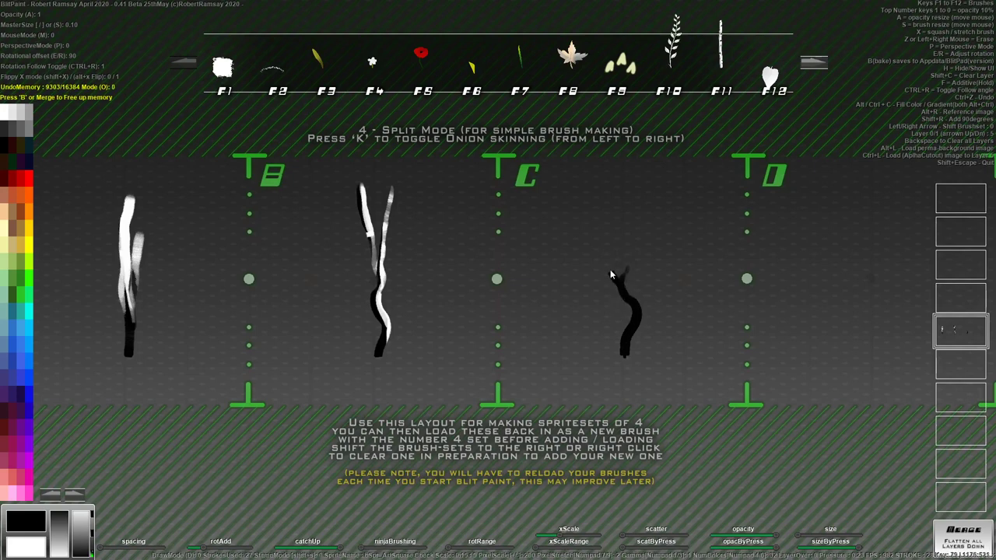
{"action": "left_click_drag", "start_coordinate": [615, 228], "coordinate": [617, 201]}
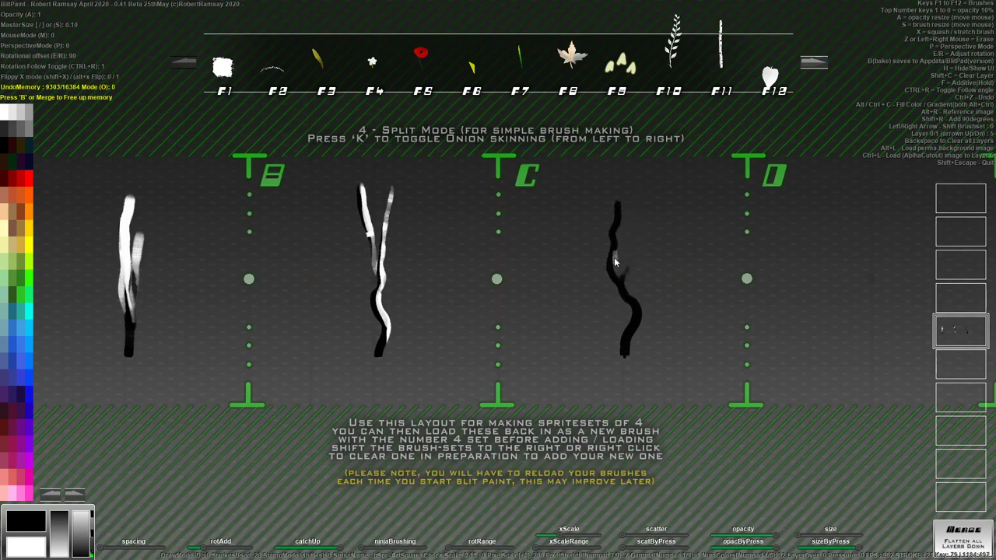
{"action": "left_click_drag", "start_coordinate": [614, 257], "coordinate": [641, 195]}
- Swap to white and paint highlights along the branches and stem of the section C twig
{"action": "key", "text": "x"}
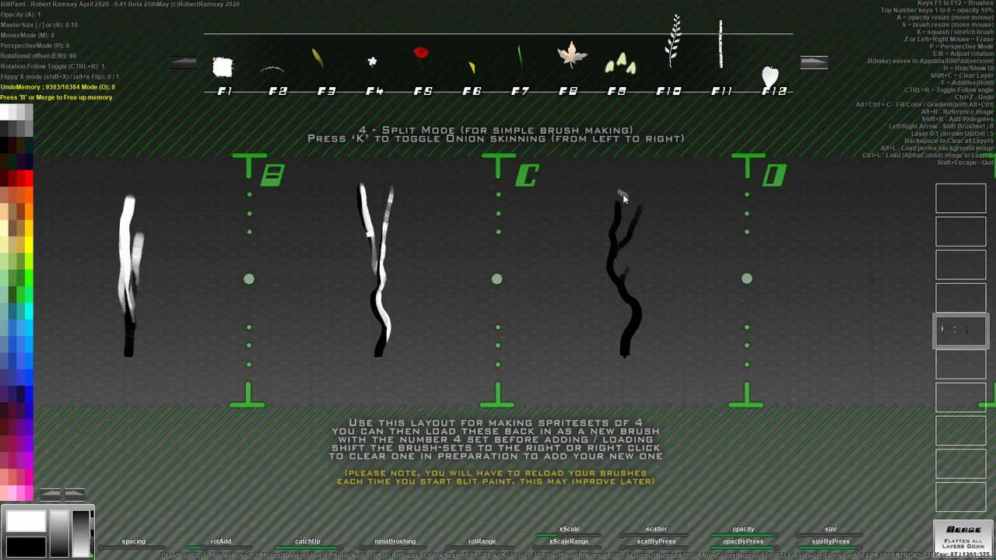
{"action": "mouse_move", "coordinate": [619, 200]}
{"action": "left_mouse_down"}
{"action": "mouse_move", "coordinate": [624, 245]}
{"action": "mouse_move", "coordinate": [638, 227]}
{"action": "mouse_move", "coordinate": [627, 287]}
{"action": "left_mouse_up"}
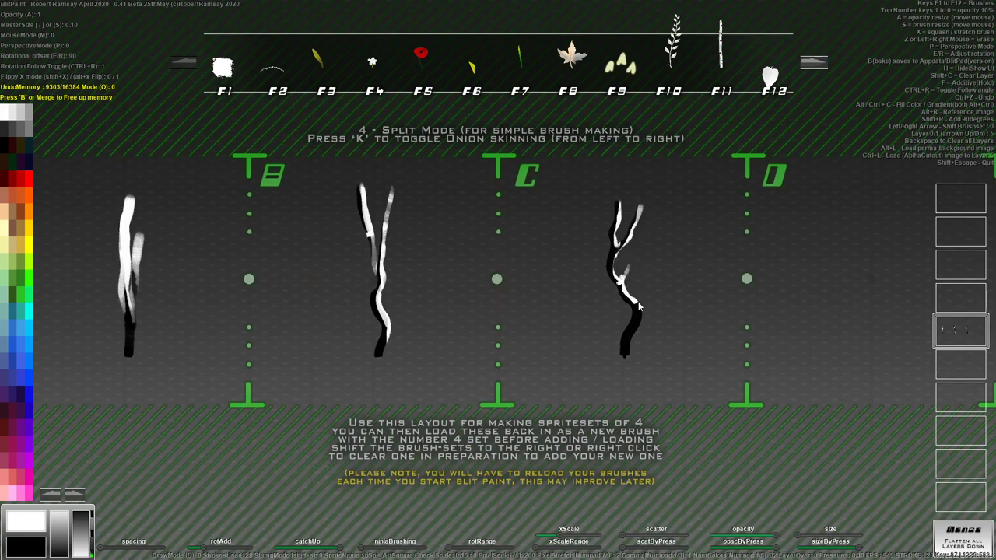
{"action": "left_click_drag", "start_coordinate": [631, 366], "coordinate": [637, 368]}
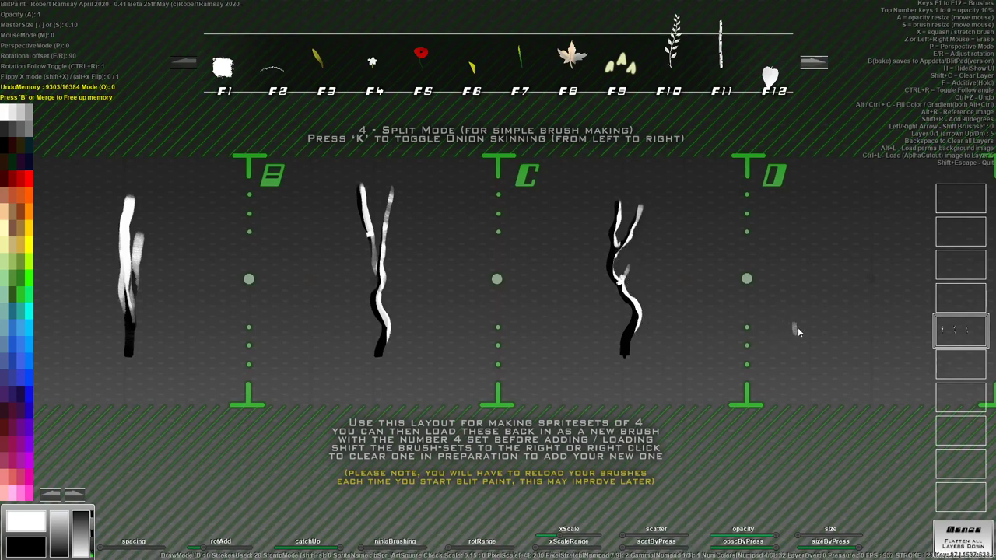
- Paint a low black forked twig with two drooping branches in section D and highlight its arcs in white
{"action": "key", "text": "x"}
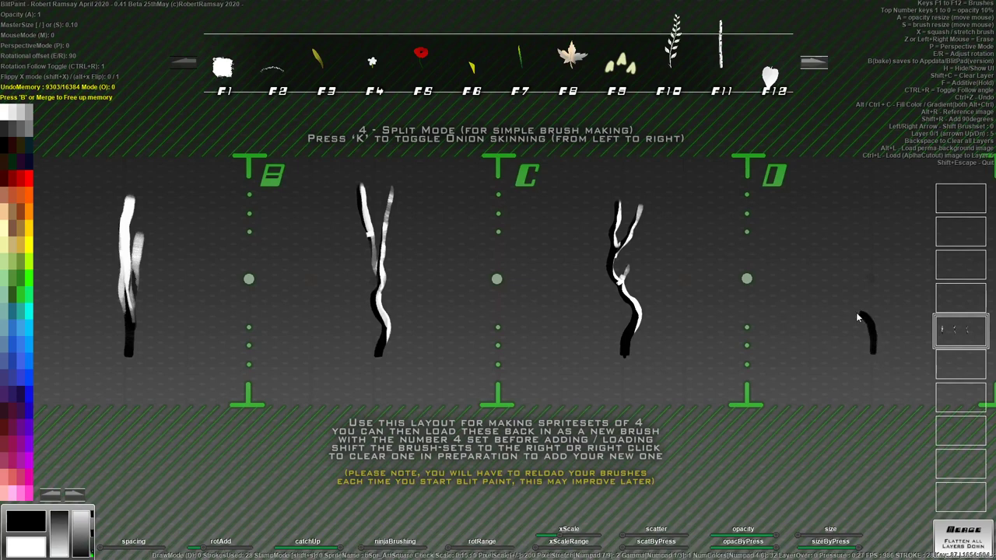
{"action": "left_click_drag", "start_coordinate": [846, 322], "coordinate": [860, 312]}
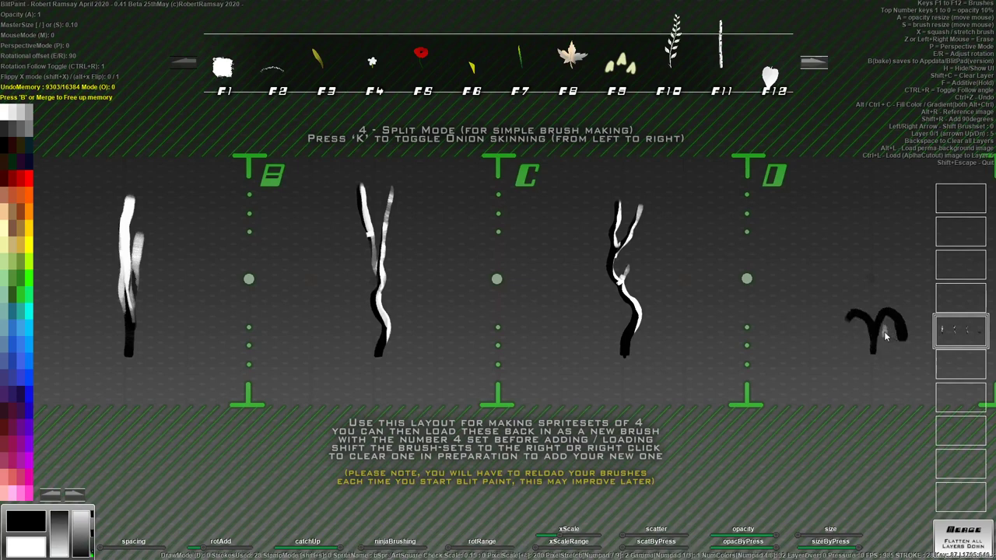
{"action": "key", "text": "w"}
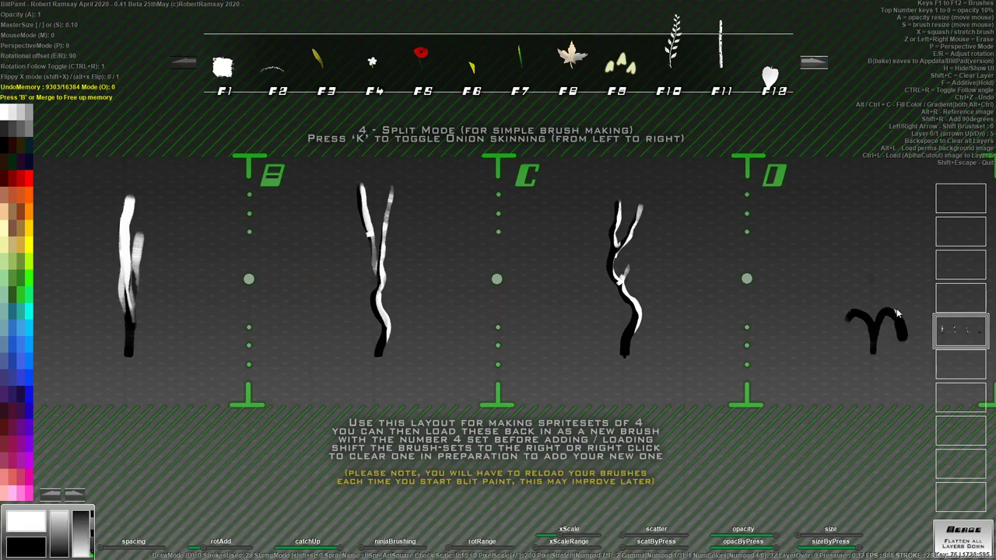
{"action": "mouse_move", "coordinate": [893, 311]}
{"action": "left_mouse_down"}
{"action": "mouse_move", "coordinate": [906, 342]}
{"action": "mouse_move", "coordinate": [893, 309]}
{"action": "mouse_move", "coordinate": [871, 347]}
{"action": "mouse_move", "coordinate": [875, 311]}
{"action": "mouse_move", "coordinate": [849, 314]}
{"action": "left_mouse_up"}
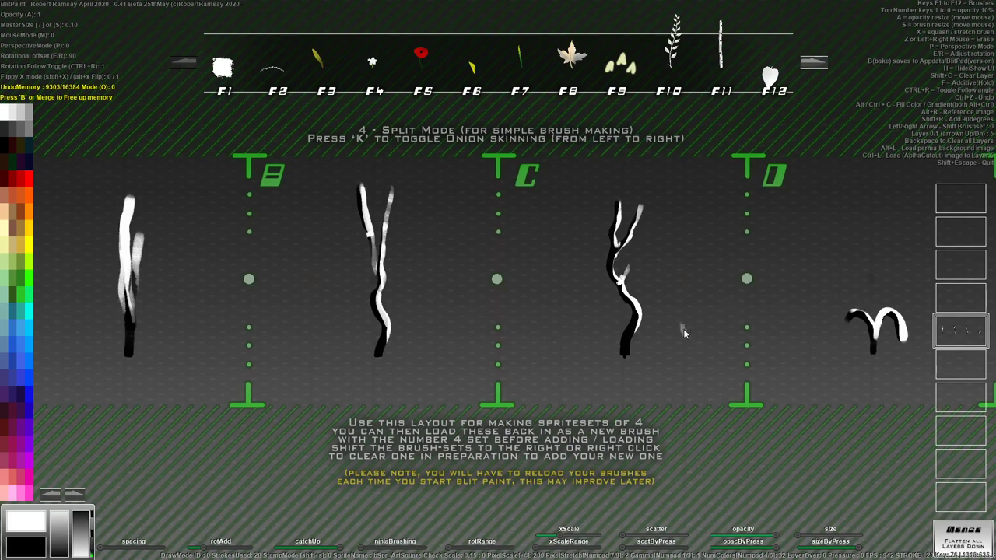
- Save the four-twig drawing in the IMAGES folder as a PNG named teststrip
{"action": "key", "text": "ctrl+s"}
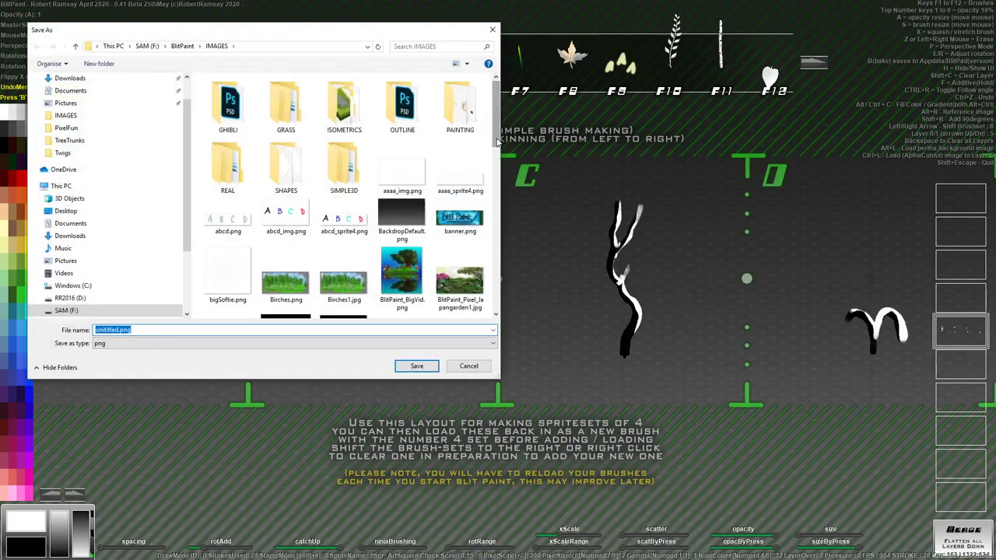
{"action": "left_click_drag", "start_coordinate": [498, 142], "coordinate": [484, 264]}
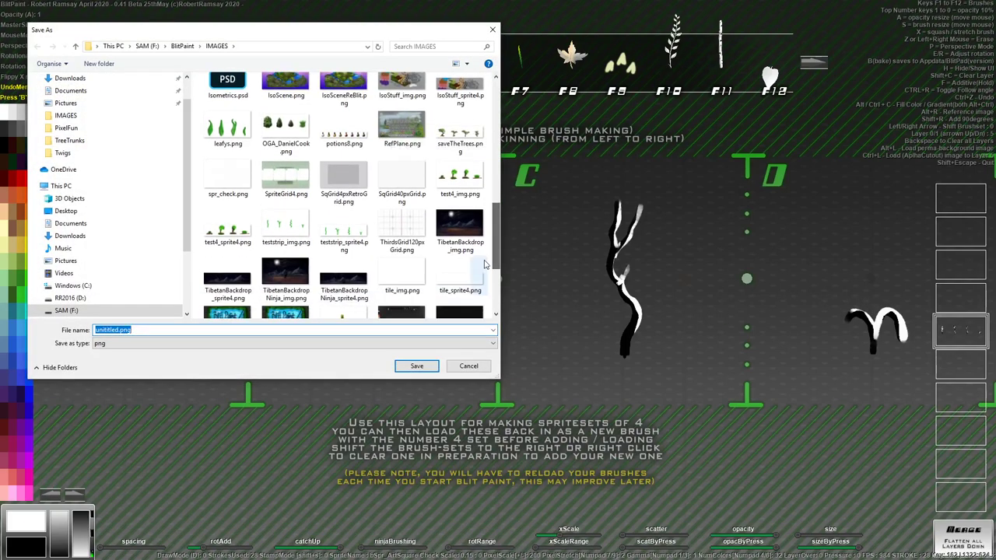
{"action": "left_click", "coordinate": [284, 241]}
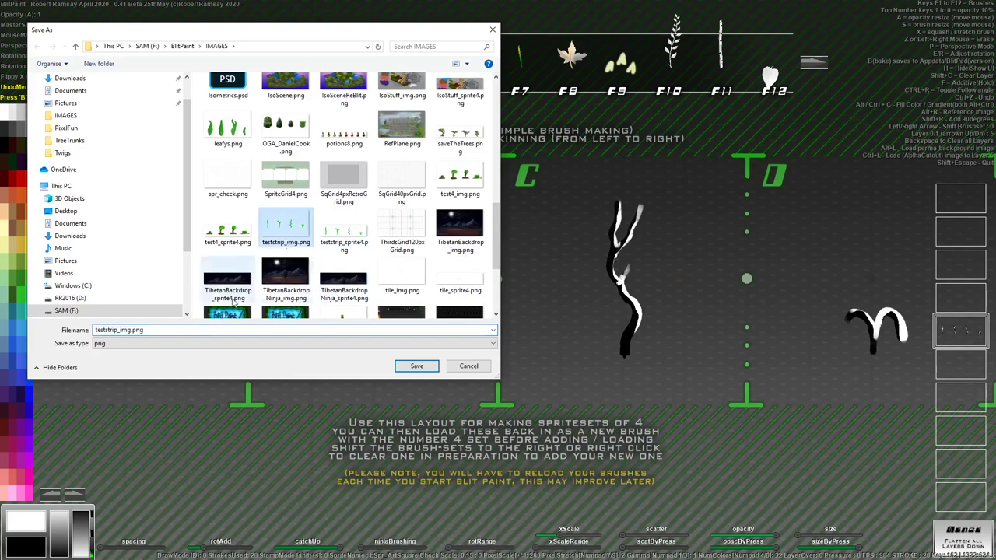
{"action": "double_click", "coordinate": [137, 330]}
{"action": "key", "text": "BackSpace"}
{"action": "key", "text": "BackSpace"}
{"action": "key", "text": "BackSpace"}
{"action": "key", "text": "BackSpace"}
{"action": "key", "text": "BackSpace"}
{"action": "key", "text": "BackSpace"}
{"action": "key", "text": "BackSpace"}
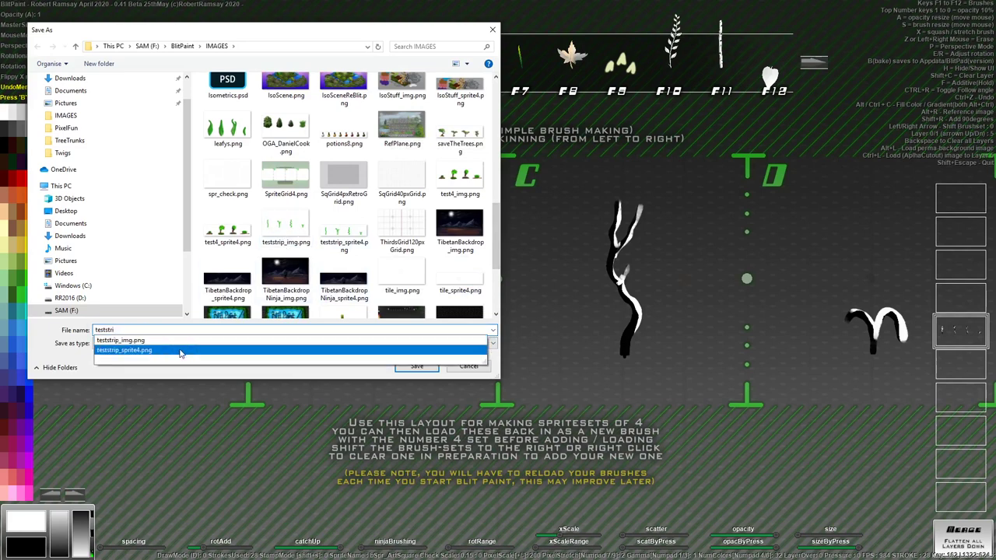
{"action": "type", "text": "p"}
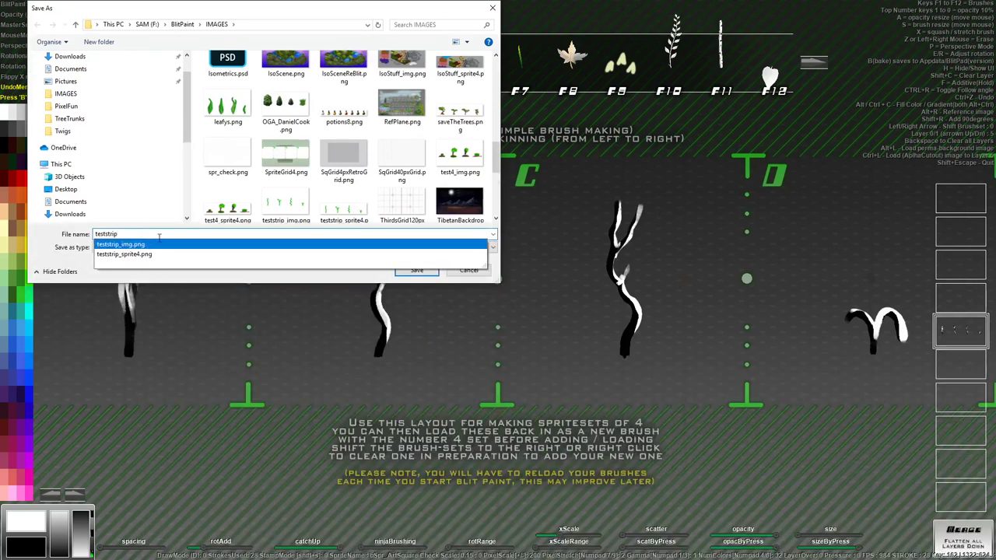
{"action": "left_click", "coordinate": [402, 272]}
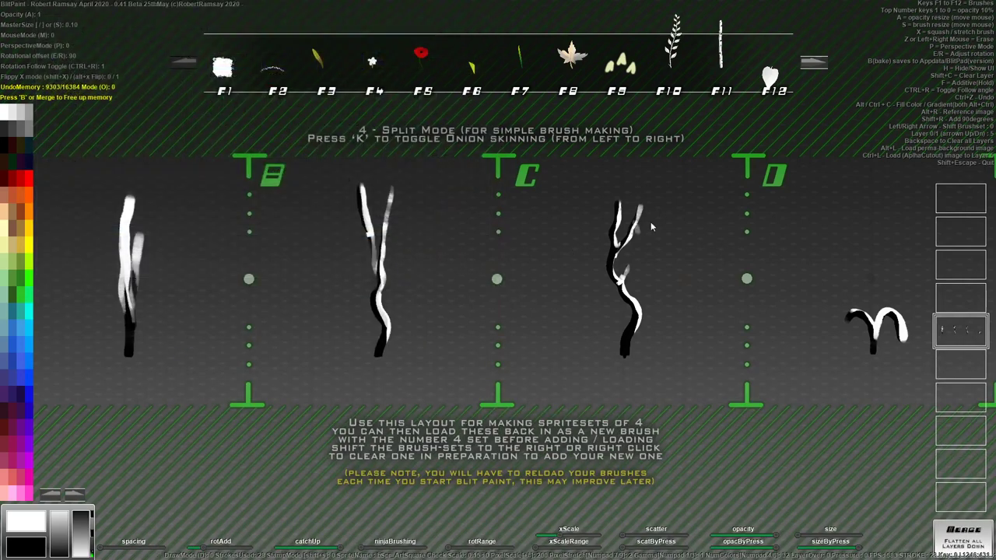
- In brush set 6, clear the F9 brush slot and load teststrip_sprite4.png into it as a four-sprite brush
{"action": "left_click", "coordinate": [811, 65]}
{"action": "left_click", "coordinate": [811, 64]}
{"action": "left_click", "coordinate": [811, 64]}
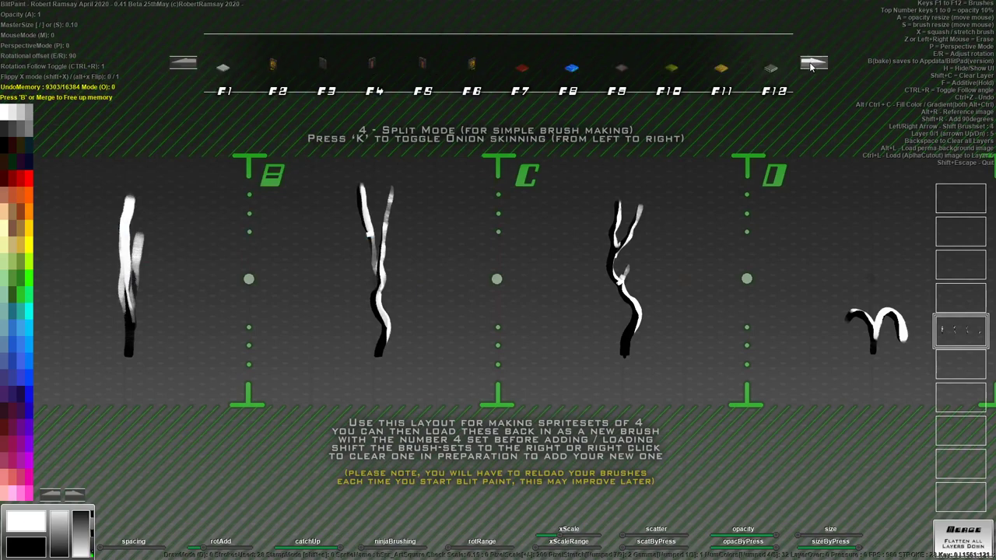
{"action": "left_click", "coordinate": [811, 65]}
{"action": "left_click", "coordinate": [811, 65]}
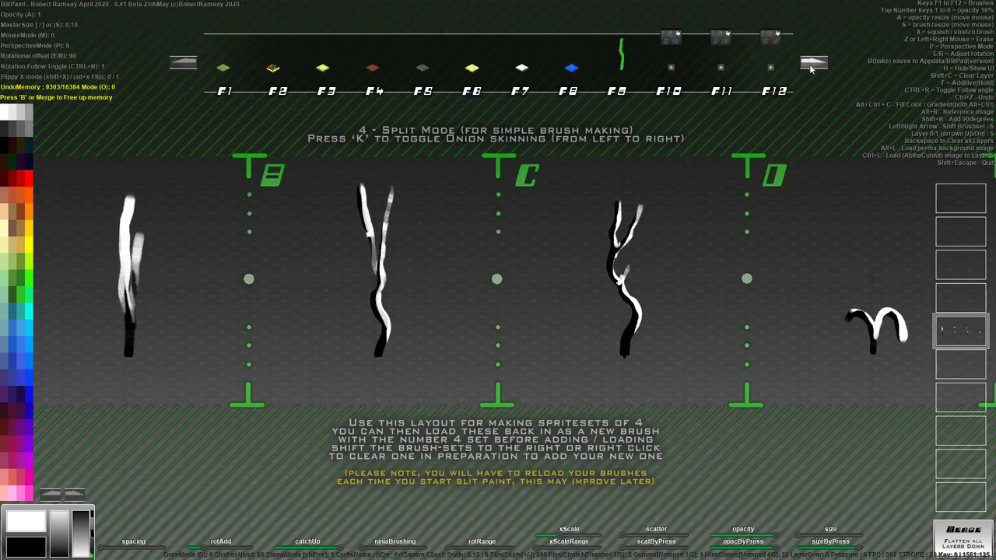
{"action": "right_click", "coordinate": [624, 59]}
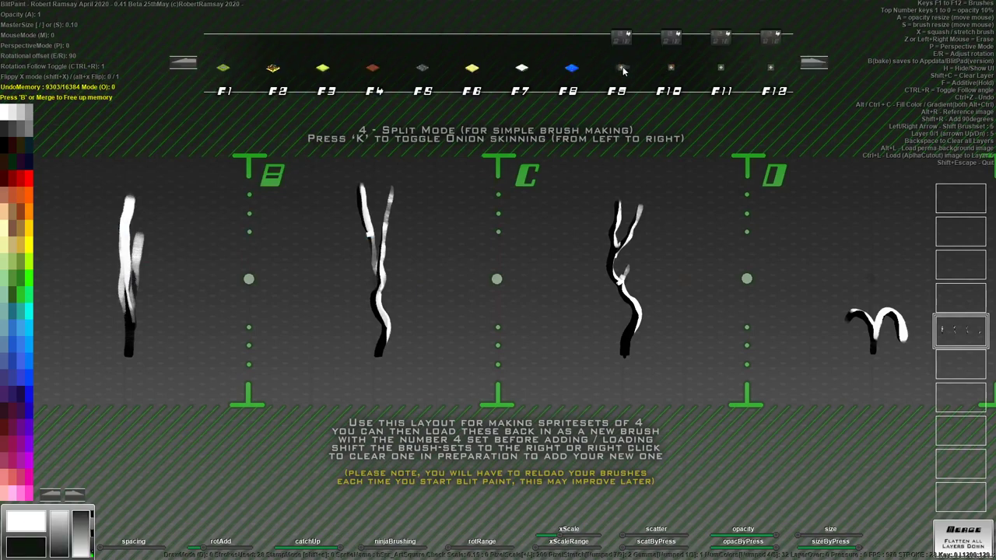
{"action": "left_click", "coordinate": [623, 69]}
{"action": "left_click_drag", "start_coordinate": [497, 137], "coordinate": [495, 254]}
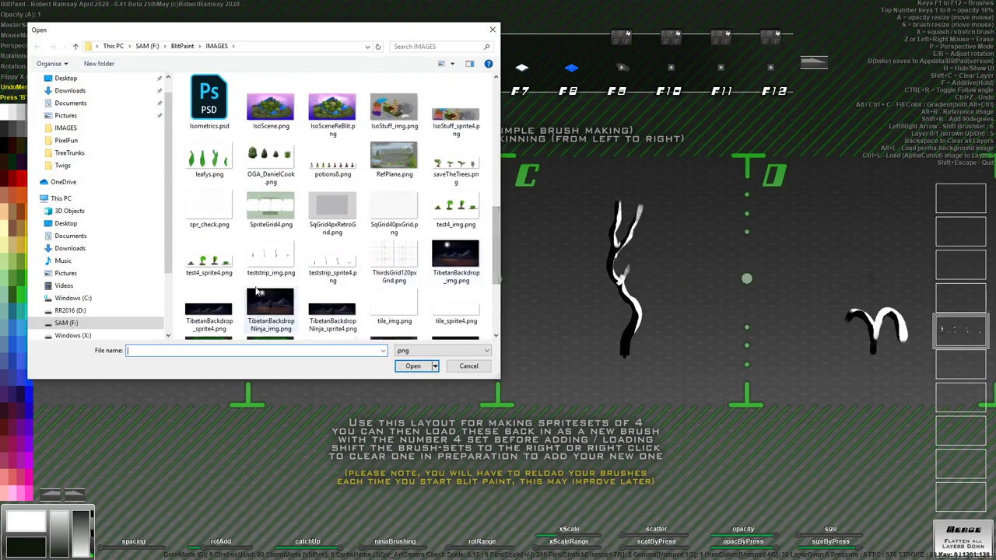
{"action": "double_click", "coordinate": [311, 264]}
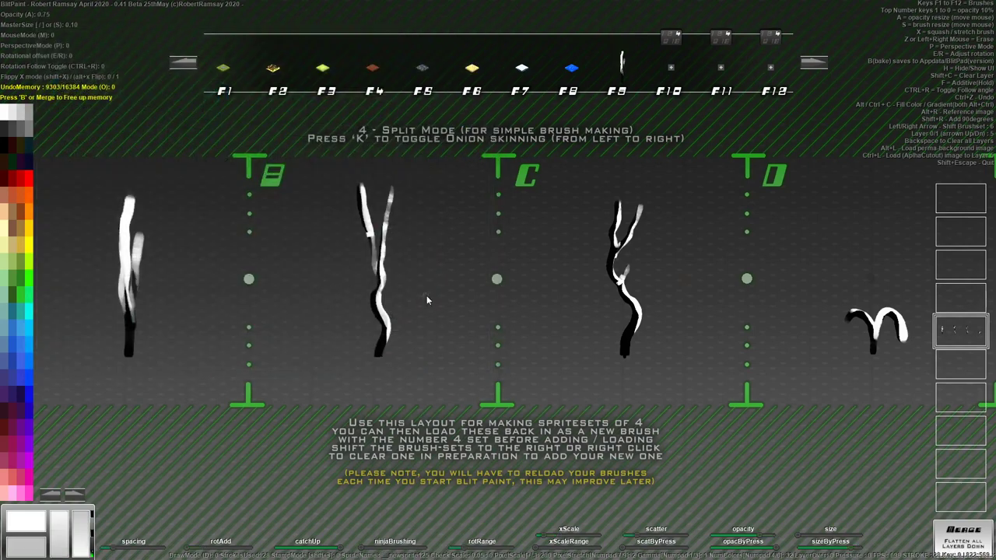
- Hide the interface and the 4-Split layout, and clear the twig drawing from the canvas
{"action": "key", "text": "h"}
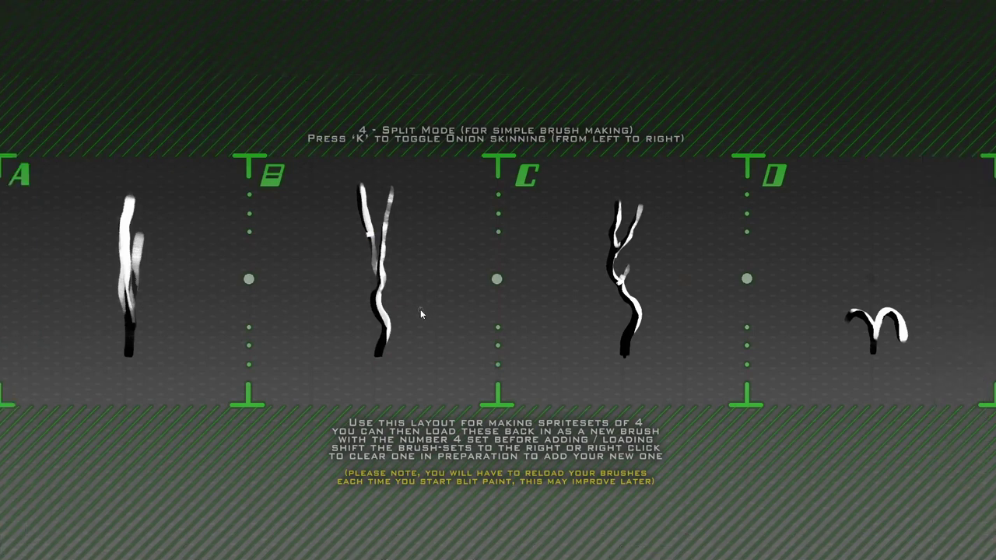
{"action": "key", "text": "4"}
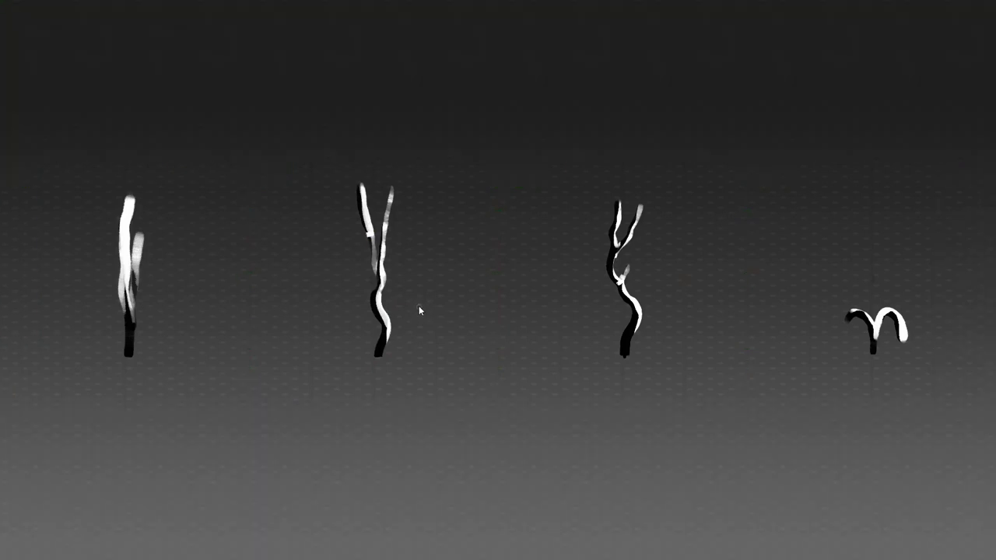
{"action": "key", "text": "Delete"}
- Enlarge the new twig brush to a master size of 1.60 and paint a faint brown-and-yellow test patch
{"action": "scroll", "coordinate": [484, 287], "scroll_direction": "up", "scroll_amount": 5}
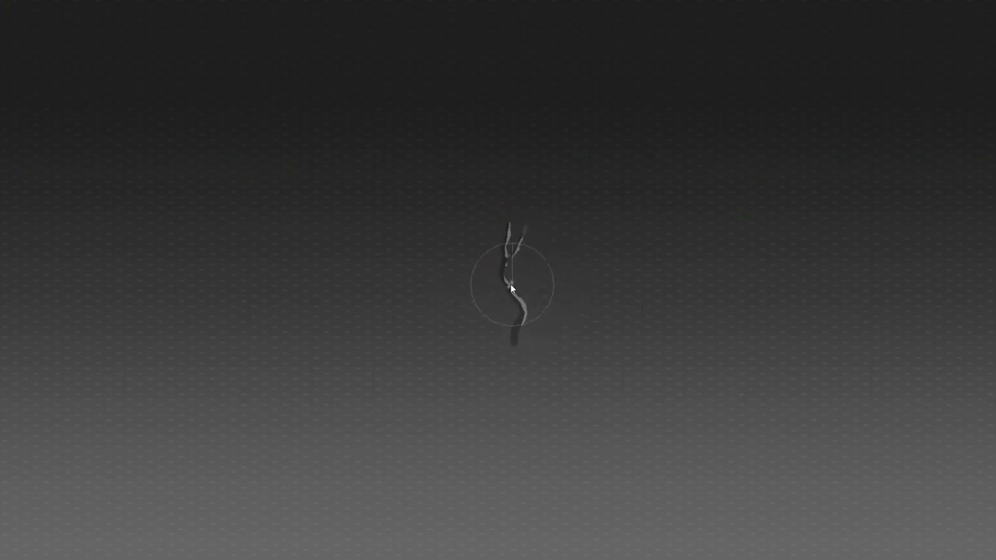
{"action": "key", "text": "h"}
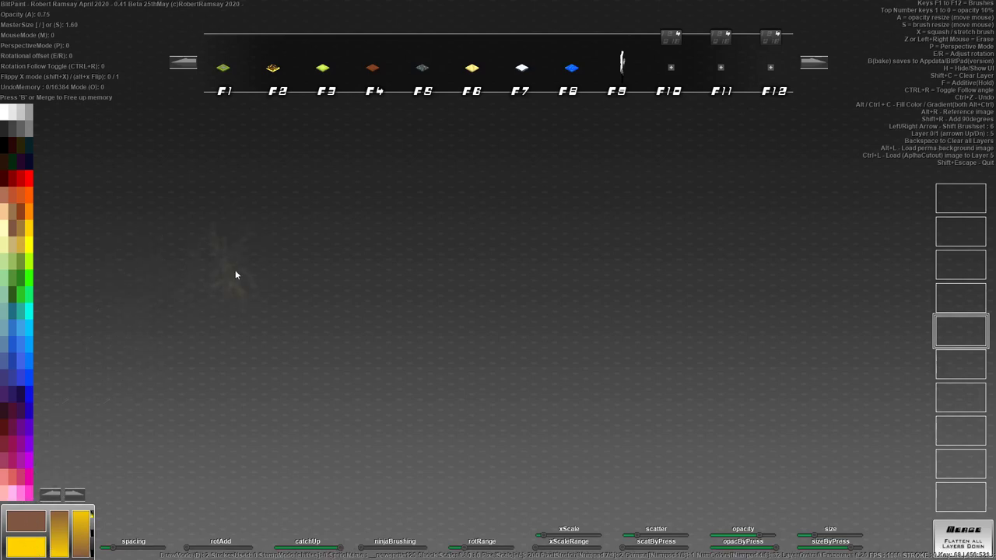
{"action": "left_click_drag", "start_coordinate": [235, 274], "coordinate": [342, 225]}
- Set the brush opacity to 0.94 and master size to 1.31, and paint a dense band of yellow-and-brown twigs
{"action": "left_click", "coordinate": [769, 536]}
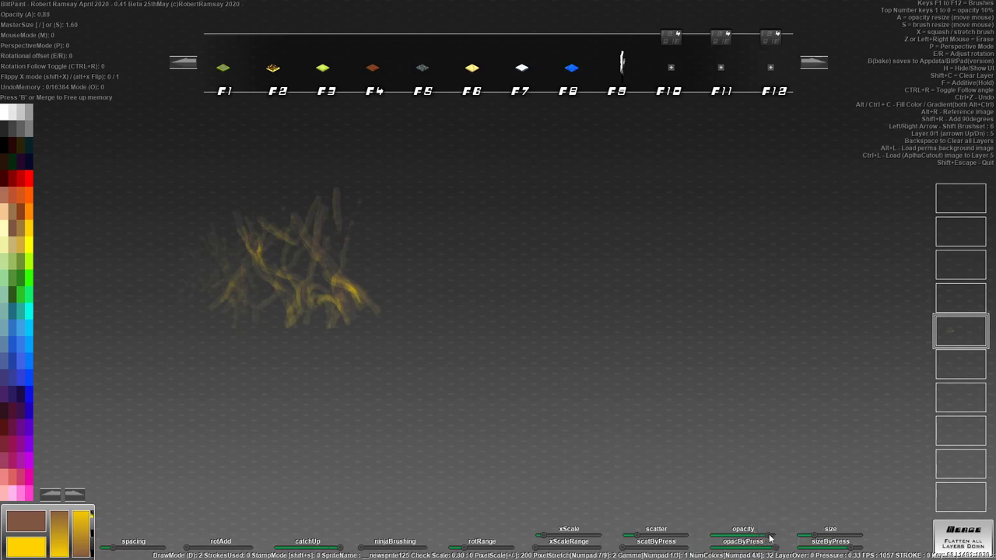
{"action": "left_click_drag", "start_coordinate": [769, 535], "coordinate": [773, 535]}
{"action": "left_click", "coordinate": [825, 535]}
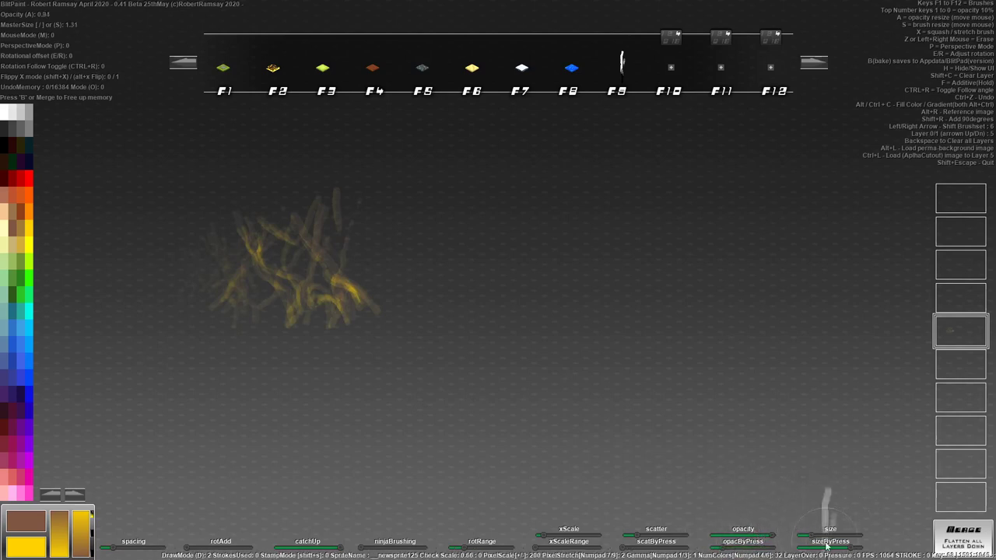
{"action": "mouse_move", "coordinate": [439, 311]}
{"action": "left_mouse_down"}
{"action": "mouse_move", "coordinate": [526, 280]}
{"action": "mouse_move", "coordinate": [646, 300]}
{"action": "mouse_move", "coordinate": [319, 340]}
{"action": "mouse_move", "coordinate": [466, 358]}
{"action": "left_mouse_up"}
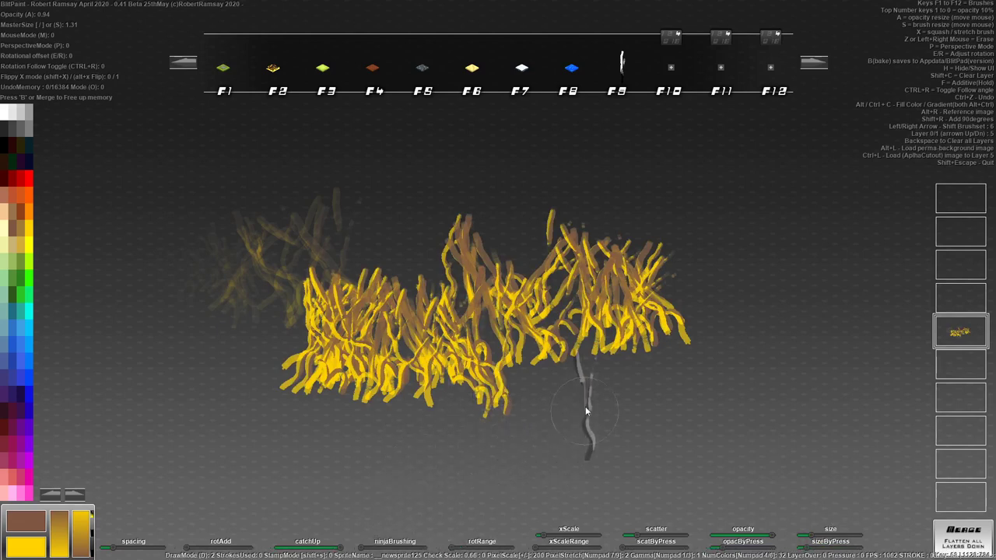
- Clear the layer, raise the brush spacing to near maximum and paint two rows of separate twigs
{"action": "key", "text": "shift+c"}
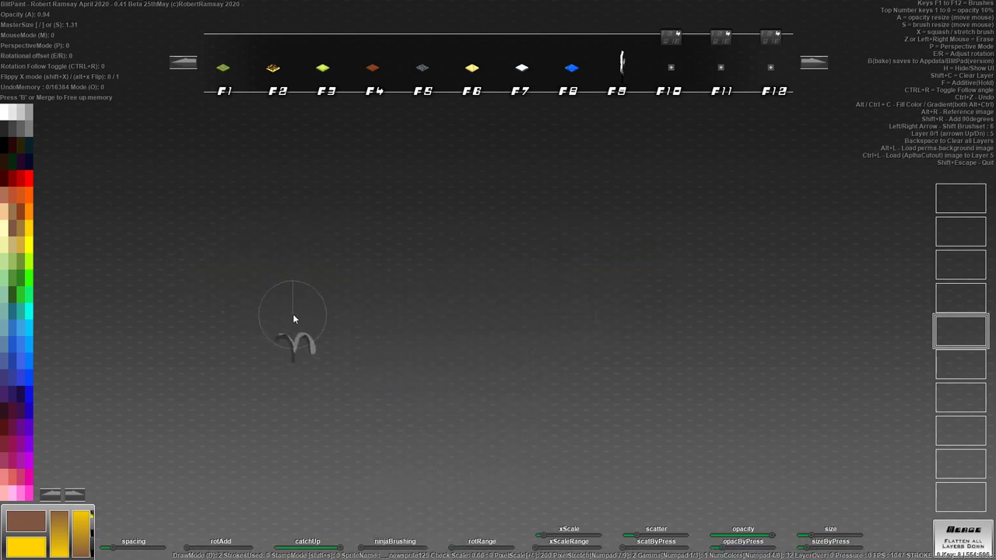
{"action": "left_click", "coordinate": [265, 245]}
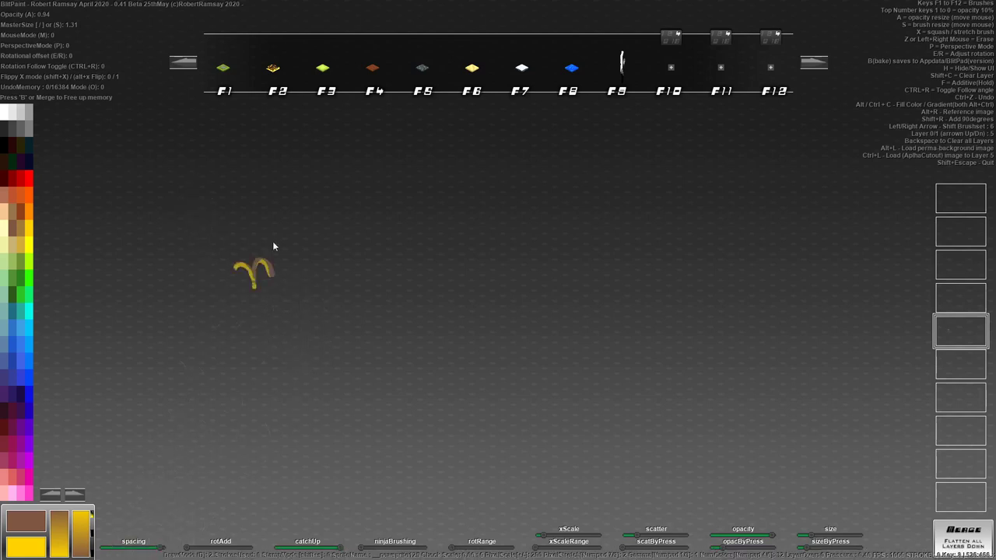
{"action": "mouse_move", "coordinate": [273, 242]}
{"action": "left_mouse_down"}
{"action": "mouse_move", "coordinate": [562, 267]}
{"action": "mouse_move", "coordinate": [640, 306]}
{"action": "left_mouse_up"}
{"action": "left_click_drag", "start_coordinate": [248, 408], "coordinate": [723, 411]}
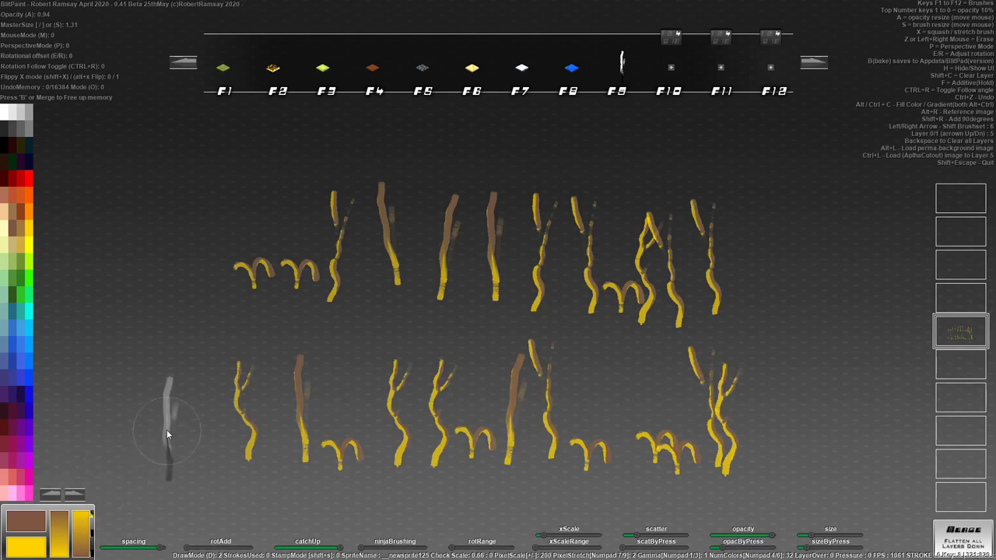
- Paint more overlapping rows of twigs between and over the existing rows, with brown and yellow swapped, building a dense thicket
{"action": "mouse_move", "coordinate": [142, 323]}
{"action": "left_mouse_down"}
{"action": "mouse_move", "coordinate": [235, 307]}
{"action": "mouse_move", "coordinate": [361, 324]}
{"action": "mouse_move", "coordinate": [549, 328]}
{"action": "mouse_move", "coordinate": [630, 346]}
{"action": "left_mouse_up"}
{"action": "mouse_move", "coordinate": [285, 385]}
{"action": "left_mouse_down"}
{"action": "mouse_move", "coordinate": [331, 398]}
{"action": "mouse_move", "coordinate": [522, 399]}
{"action": "mouse_move", "coordinate": [677, 419]}
{"action": "left_mouse_up"}
{"action": "left_click_drag", "start_coordinate": [275, 424], "coordinate": [704, 428]}
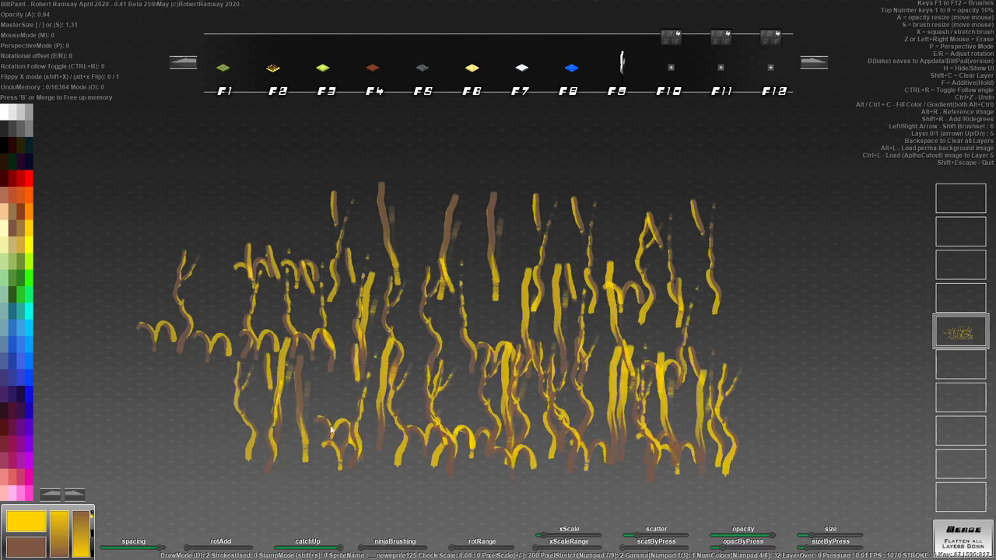
{"action": "left_click_drag", "start_coordinate": [331, 430], "coordinate": [630, 420]}
{"action": "mouse_move", "coordinate": [521, 420]}
{"action": "left_mouse_down"}
{"action": "mouse_move", "coordinate": [278, 434]}
{"action": "mouse_move", "coordinate": [395, 432]}
{"action": "mouse_move", "coordinate": [262, 425]}
{"action": "mouse_move", "coordinate": [252, 406]}
{"action": "mouse_move", "coordinate": [256, 414]}
{"action": "mouse_move", "coordinate": [297, 401]}
{"action": "mouse_move", "coordinate": [318, 421]}
{"action": "mouse_move", "coordinate": [378, 440]}
{"action": "mouse_move", "coordinate": [547, 441]}
{"action": "mouse_move", "coordinate": [454, 421]}
{"action": "mouse_move", "coordinate": [633, 419]}
{"action": "mouse_move", "coordinate": [634, 430]}
{"action": "mouse_move", "coordinate": [603, 430]}
{"action": "mouse_move", "coordinate": [636, 423]}
{"action": "mouse_move", "coordinate": [579, 364]}
{"action": "mouse_move", "coordinate": [457, 350]}
{"action": "left_mouse_up"}
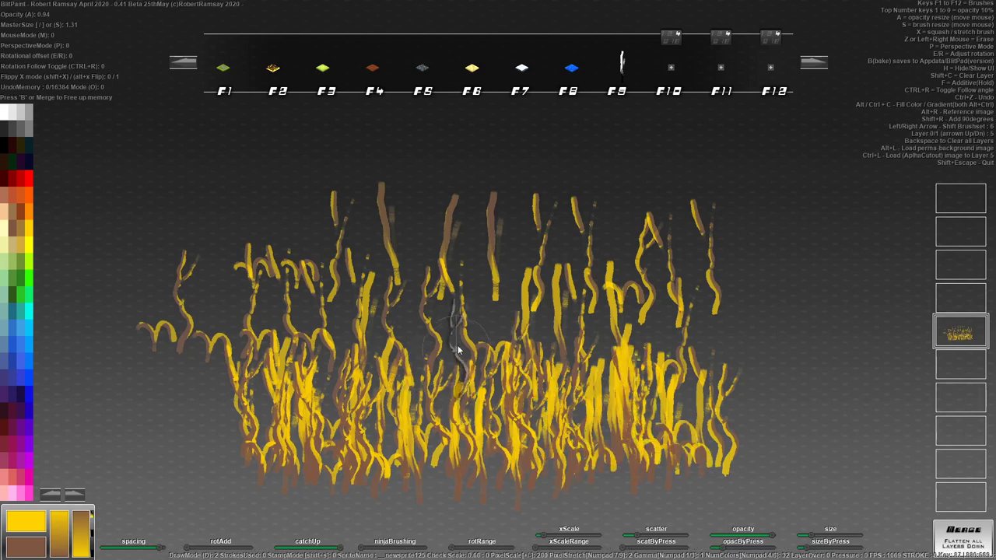
- Clear all layers and select the branching outline brush in brush set 7
{"action": "key", "text": "BackSpace"}
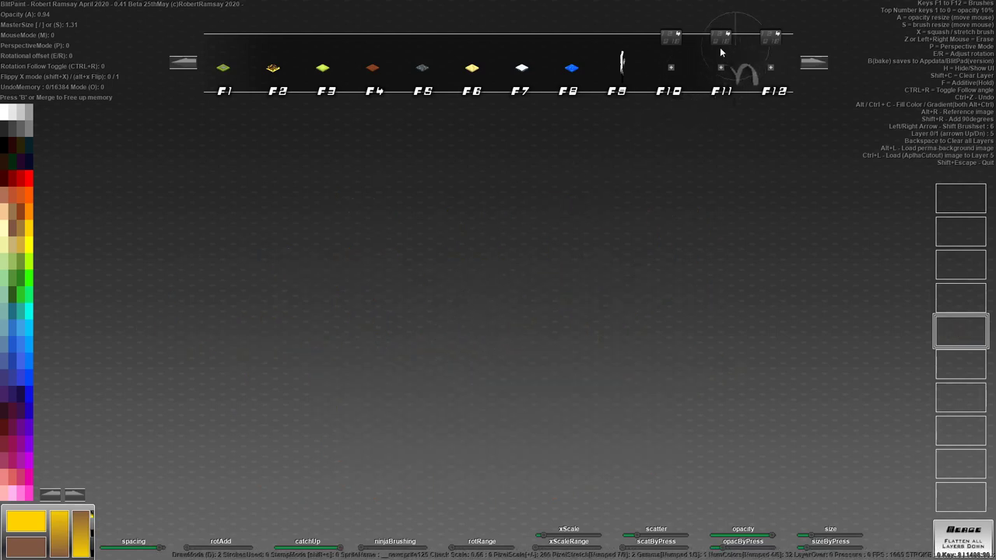
{"action": "left_click", "coordinate": [813, 62]}
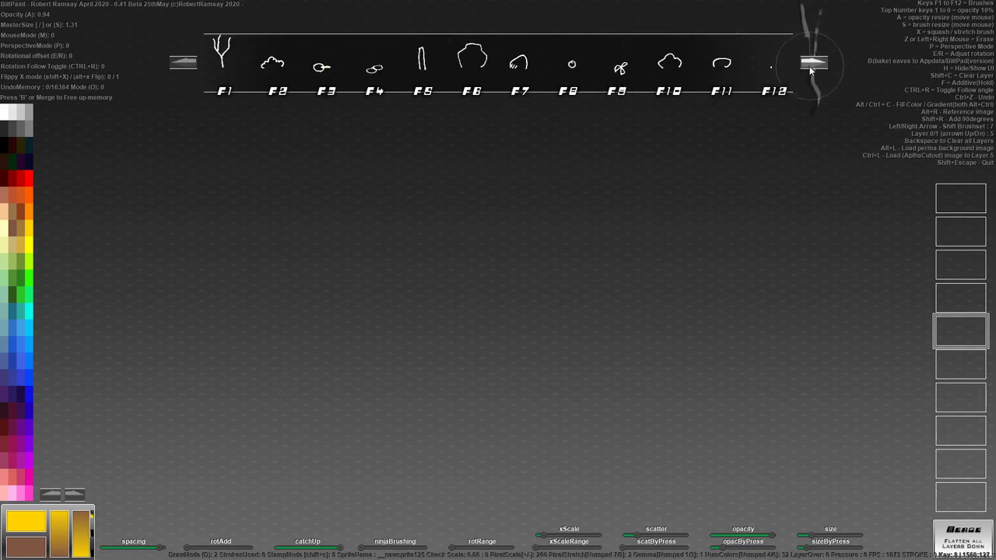
{"action": "left_click", "coordinate": [224, 58]}
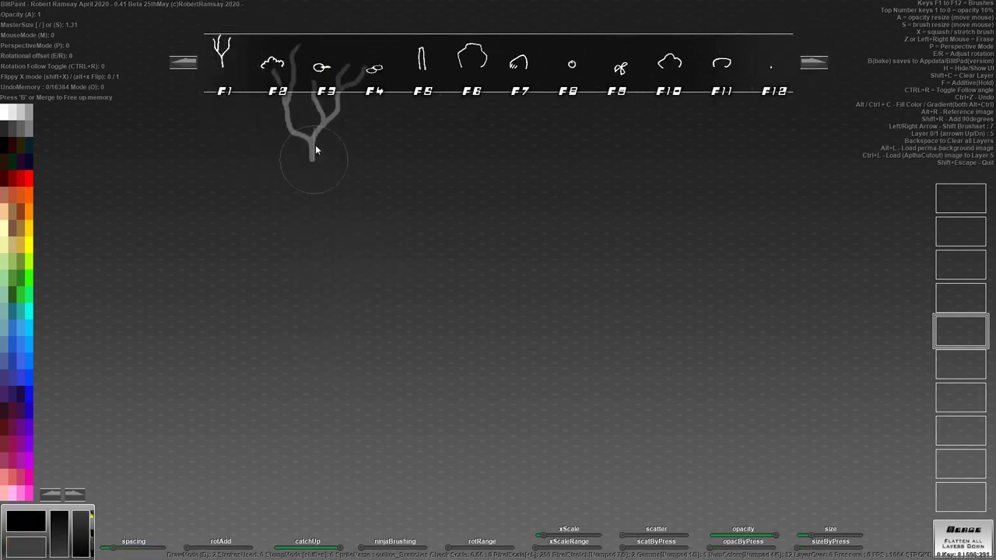
- Select the bush outline brush, paint black test strokes across the canvas and undo them
{"action": "left_click", "coordinate": [273, 63]}
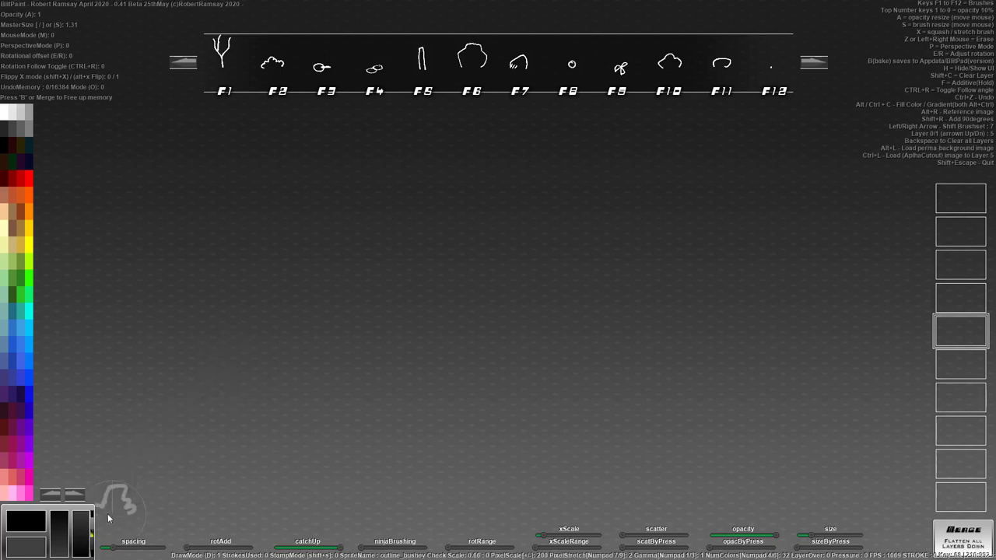
{"action": "mouse_move", "coordinate": [226, 316]}
{"action": "left_mouse_down"}
{"action": "mouse_move", "coordinate": [391, 334]}
{"action": "mouse_move", "coordinate": [704, 331]}
{"action": "left_mouse_up"}
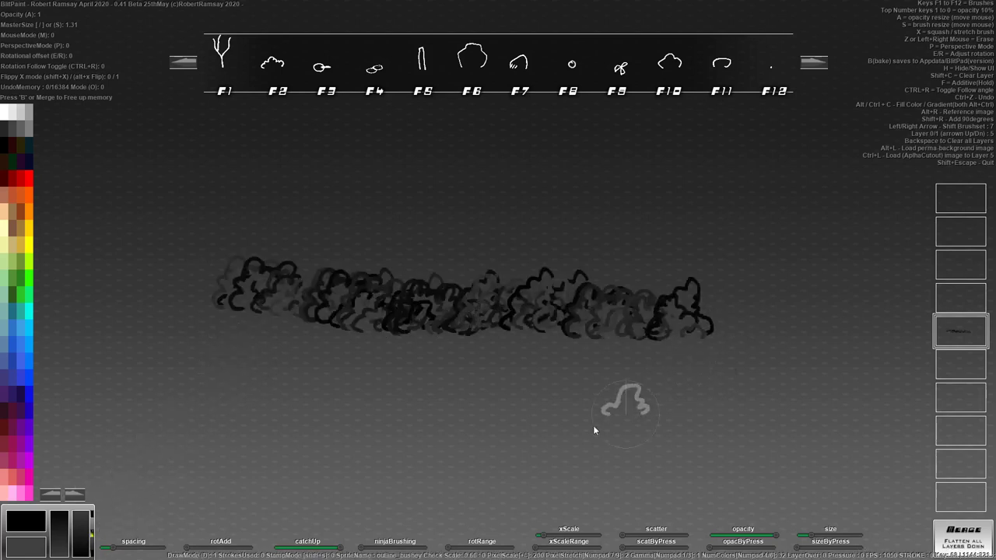
{"action": "key", "text": "ctrl+z"}
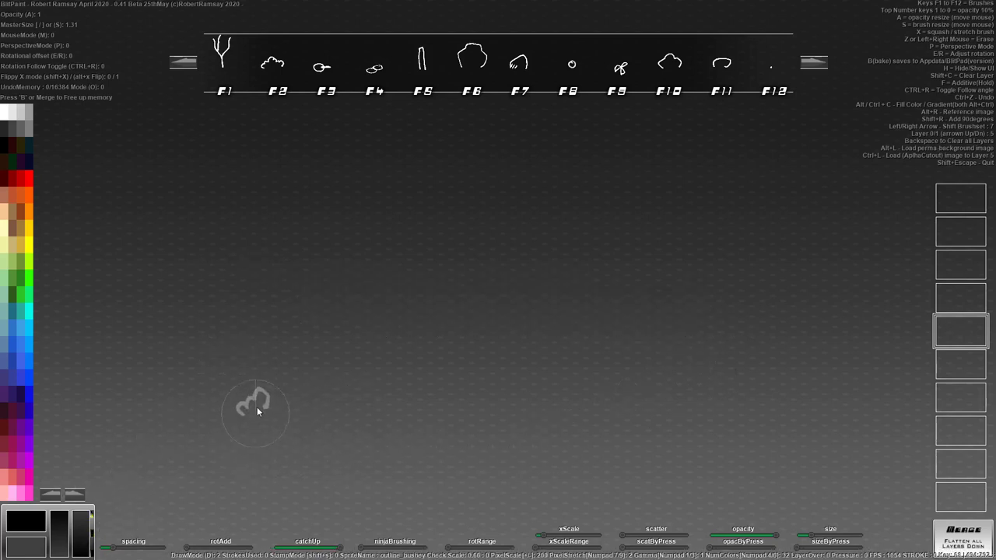
{"action": "left_click_drag", "start_coordinate": [224, 294], "coordinate": [544, 312]}
{"action": "key", "text": "ctrl+z"}
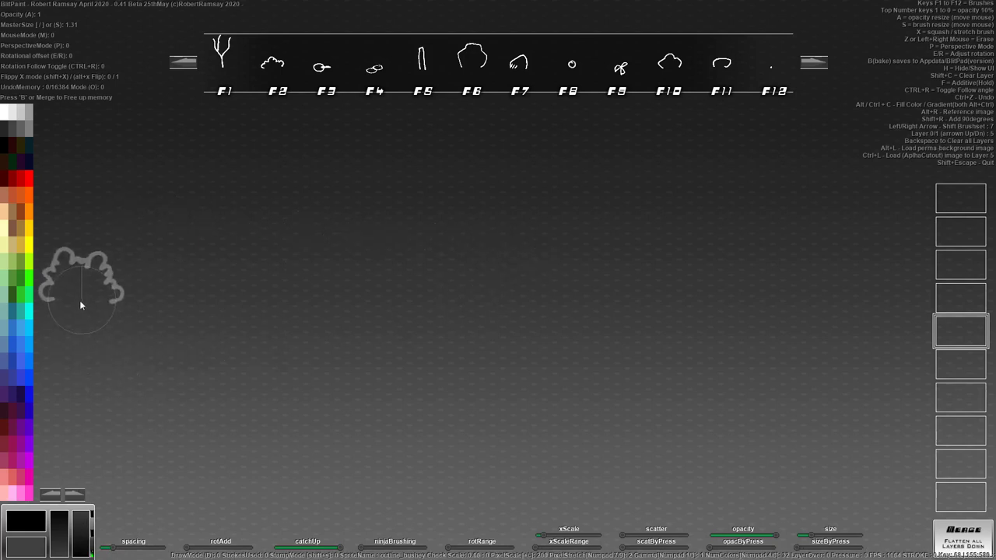
- Apply a darker gradient to the background and turn on stamp mode for the bush outline brush
{"action": "left_click", "coordinate": [69, 542]}
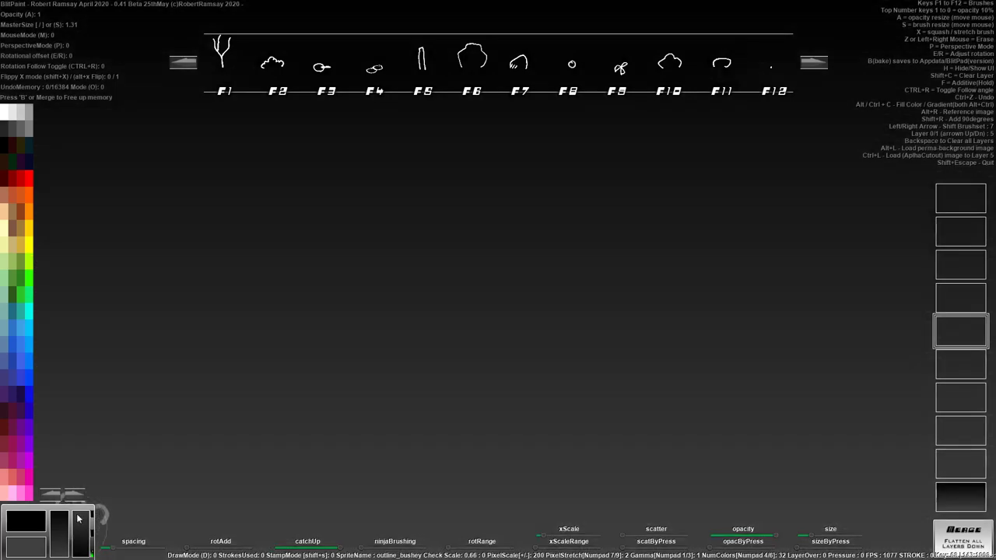
{"action": "key", "text": "s"}
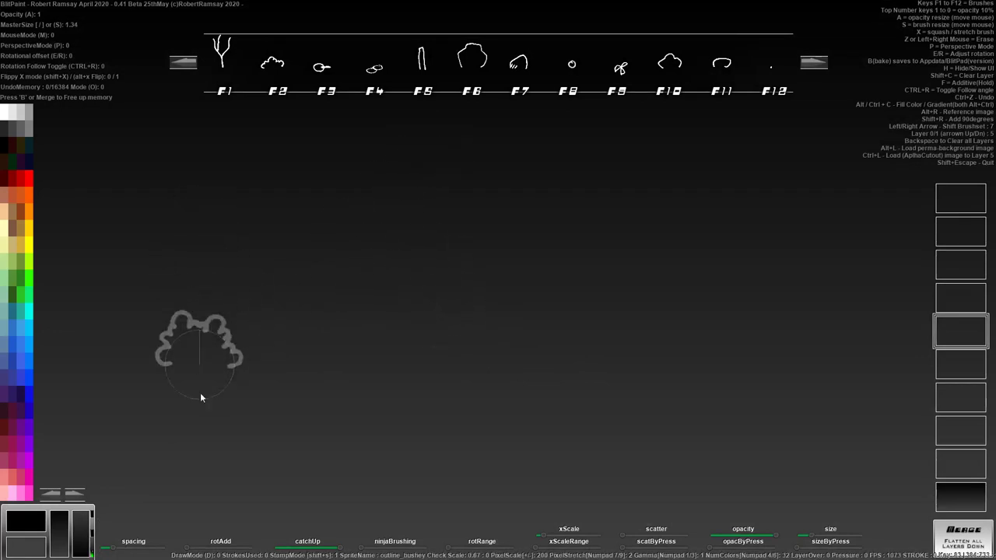
{"action": "left_click", "coordinate": [200, 342]}
{"action": "left_click", "coordinate": [280, 326]}
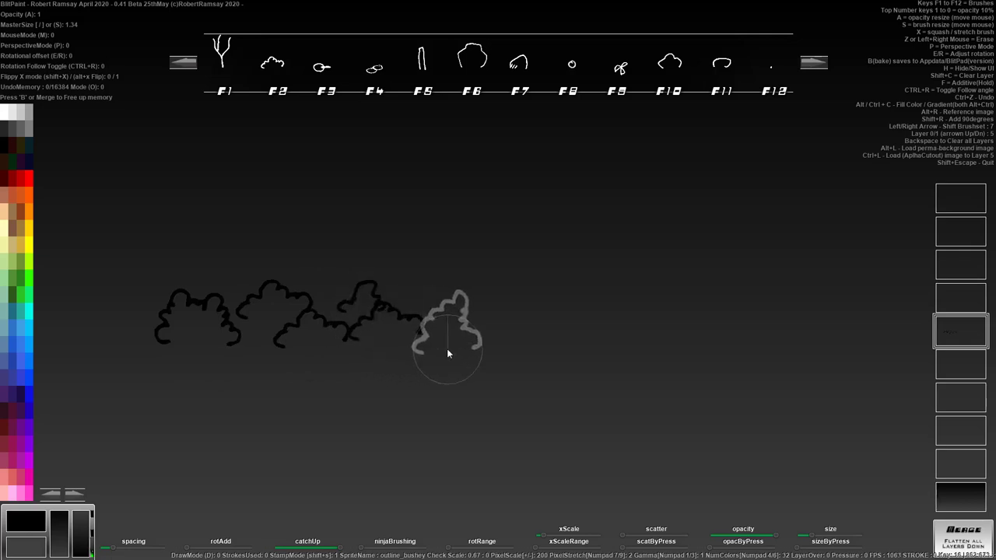
{"action": "left_click", "coordinate": [407, 345]}
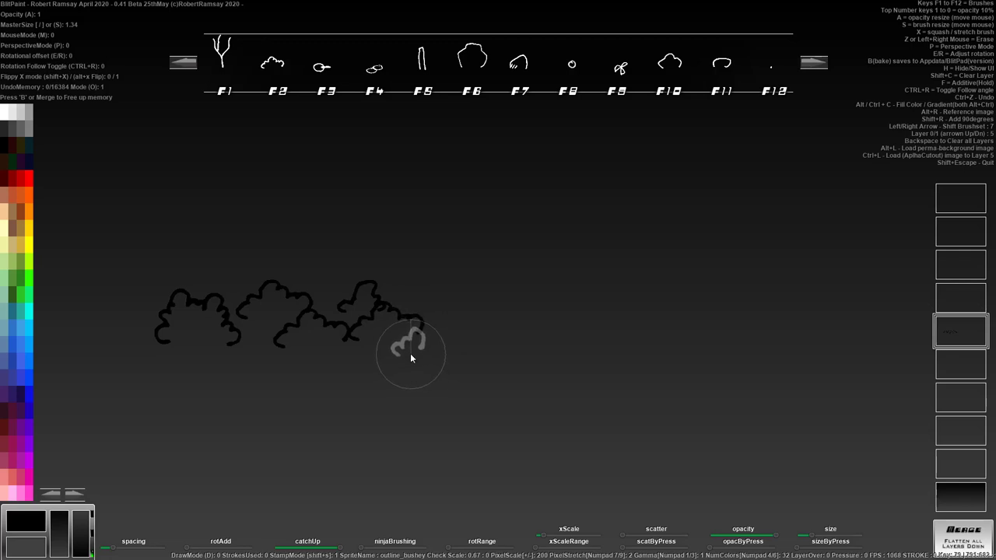
{"action": "key", "text": "BackSpace"}
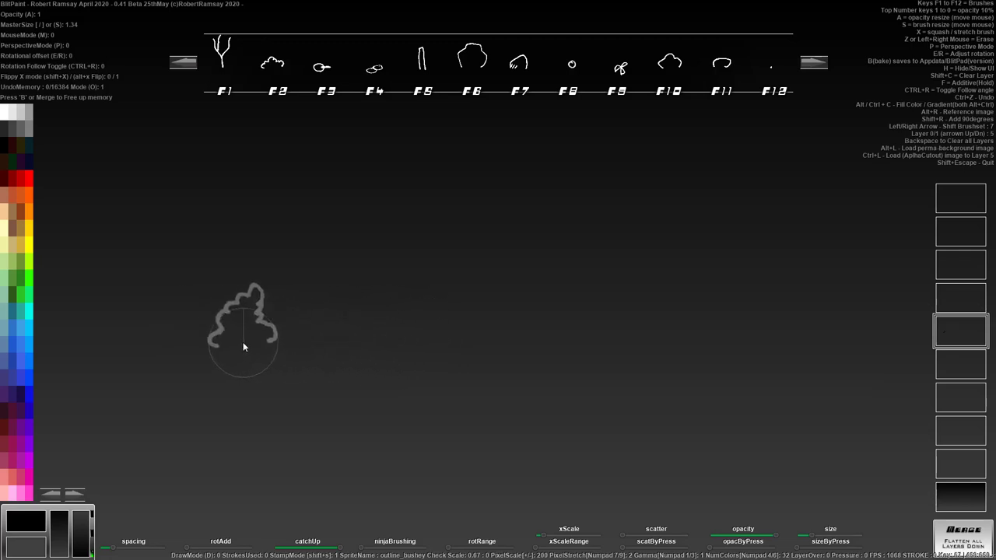
- Stamp a row of varied, partly overlapping black bush outlines across the middle of the canvas
{"action": "mouse_move", "coordinate": [242, 345]}
{"action": "left_mouse_down"}
{"action": "mouse_move", "coordinate": [299, 321]}
{"action": "mouse_move", "coordinate": [339, 363]}
{"action": "mouse_move", "coordinate": [393, 344]}
{"action": "mouse_move", "coordinate": [430, 354]}
{"action": "mouse_move", "coordinate": [411, 338]}
{"action": "mouse_move", "coordinate": [432, 364]}
{"action": "mouse_move", "coordinate": [467, 355]}
{"action": "mouse_move", "coordinate": [471, 323]}
{"action": "mouse_move", "coordinate": [511, 315]}
{"action": "mouse_move", "coordinate": [538, 343]}
{"action": "mouse_move", "coordinate": [563, 345]}
{"action": "left_mouse_up"}
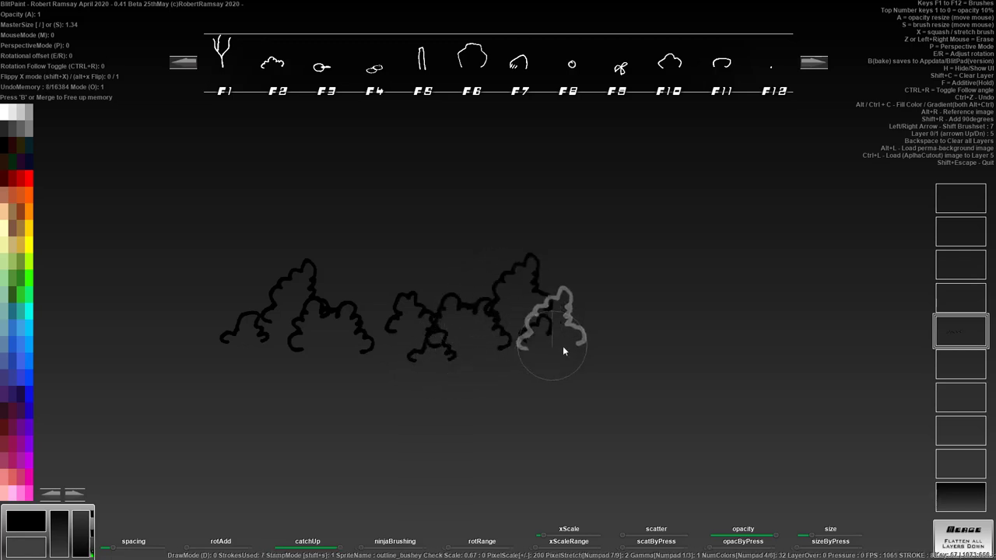
{"action": "left_click", "coordinate": [624, 346]}
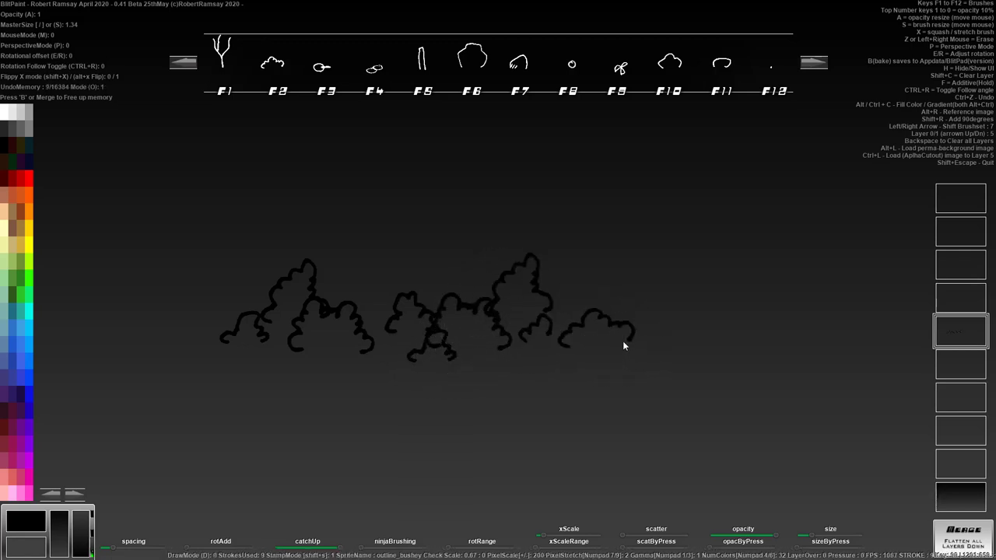
{"action": "left_click", "coordinate": [666, 343]}
{"action": "left_click", "coordinate": [704, 350]}
{"action": "left_click", "coordinate": [747, 348]}
{"action": "left_click", "coordinate": [778, 358]}
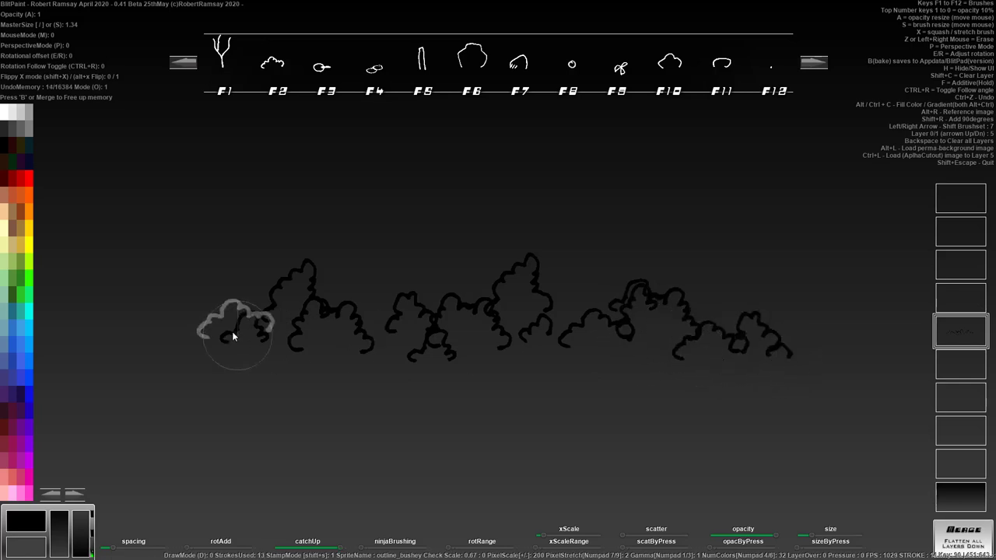
{"action": "left_click_drag", "start_coordinate": [234, 336], "coordinate": [175, 336]}
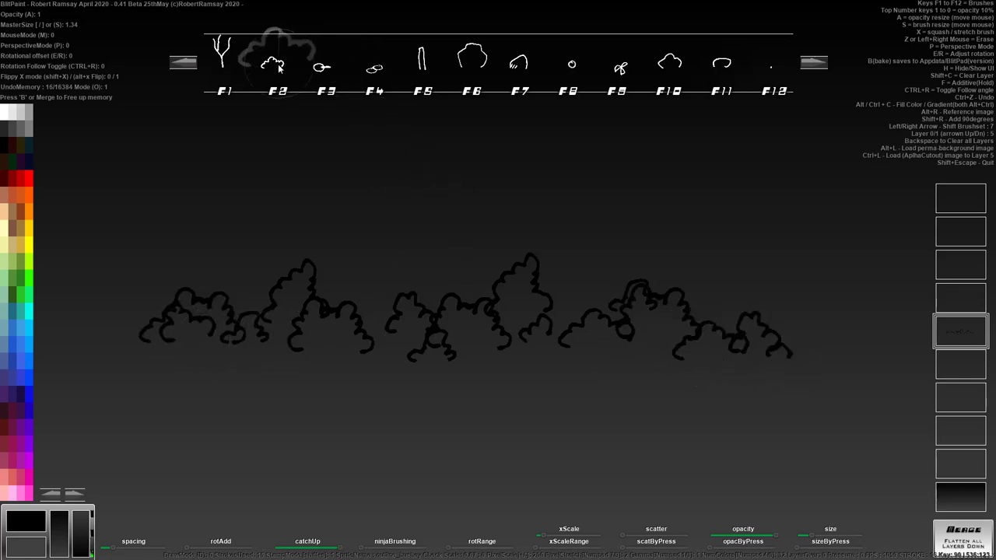
- Paint a sagging chain below the bushes with the chain-links brush at size 0.35, using wider spacing and rotation follow with stamp mode off
{"action": "left_click", "coordinate": [326, 68]}
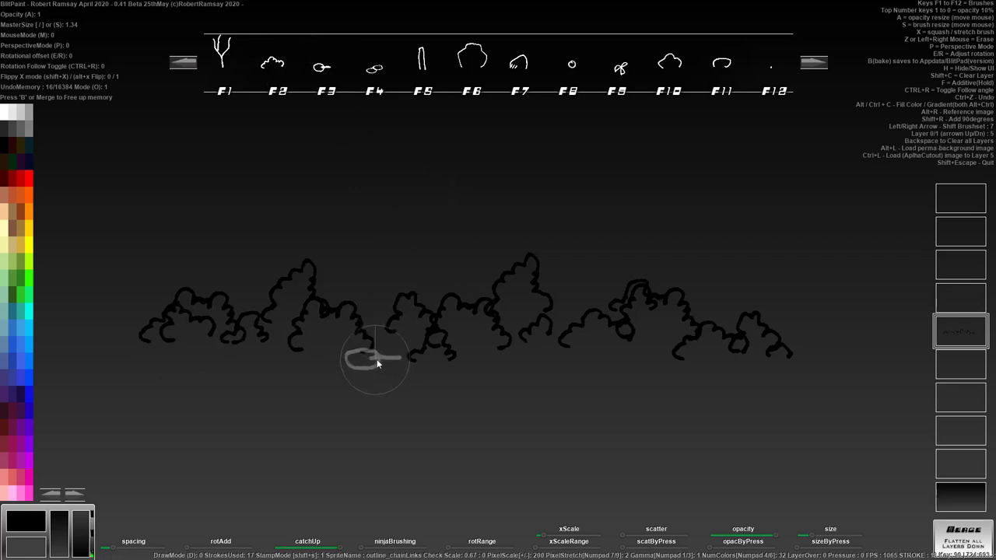
{"action": "key", "text": "s"}
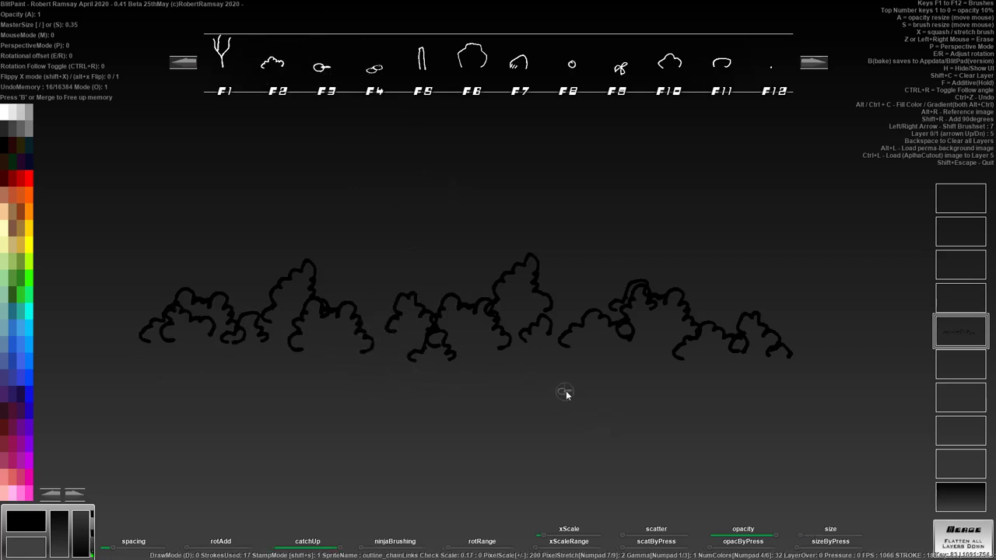
{"action": "left_click", "coordinate": [565, 404]}
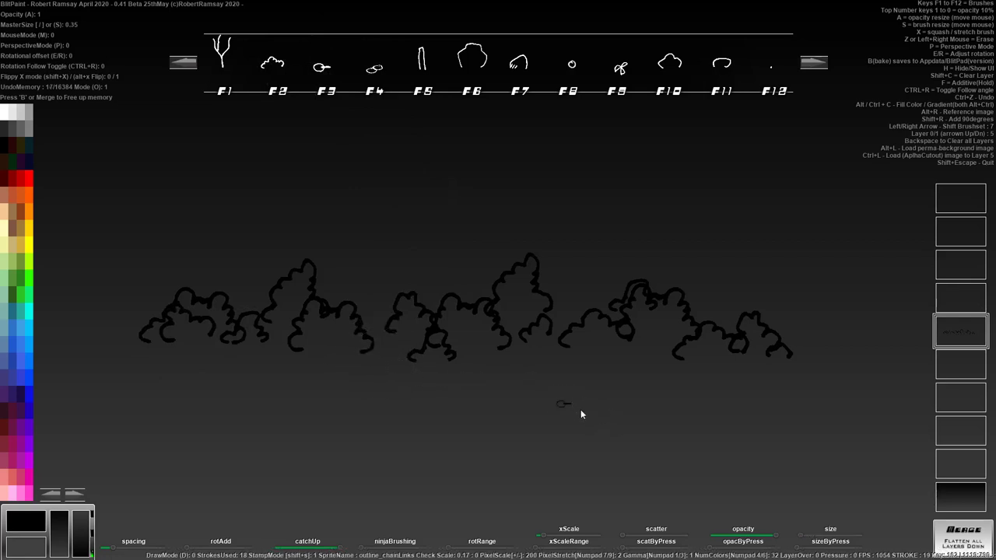
{"action": "key", "text": "ctrl+z"}
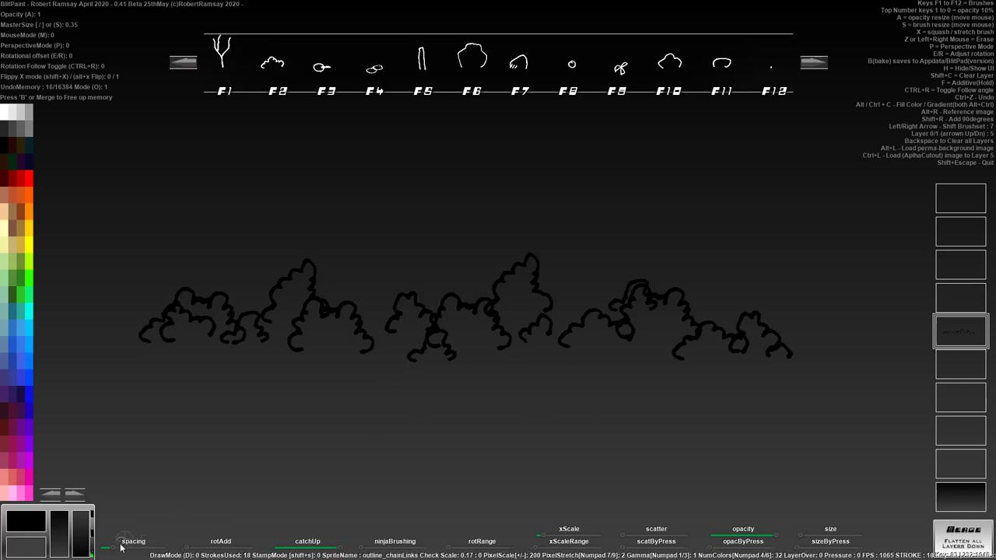
{"action": "key", "text": "shift+s"}
{"action": "mouse_move", "coordinate": [533, 413]}
{"action": "left_mouse_down"}
{"action": "mouse_move", "coordinate": [576, 424]}
{"action": "mouse_move", "coordinate": [658, 410]}
{"action": "left_mouse_up"}
{"action": "mouse_move", "coordinate": [534, 409]}
{"action": "left_mouse_down"}
{"action": "mouse_move", "coordinate": [570, 427]}
{"action": "mouse_move", "coordinate": [656, 411]}
{"action": "left_mouse_up"}
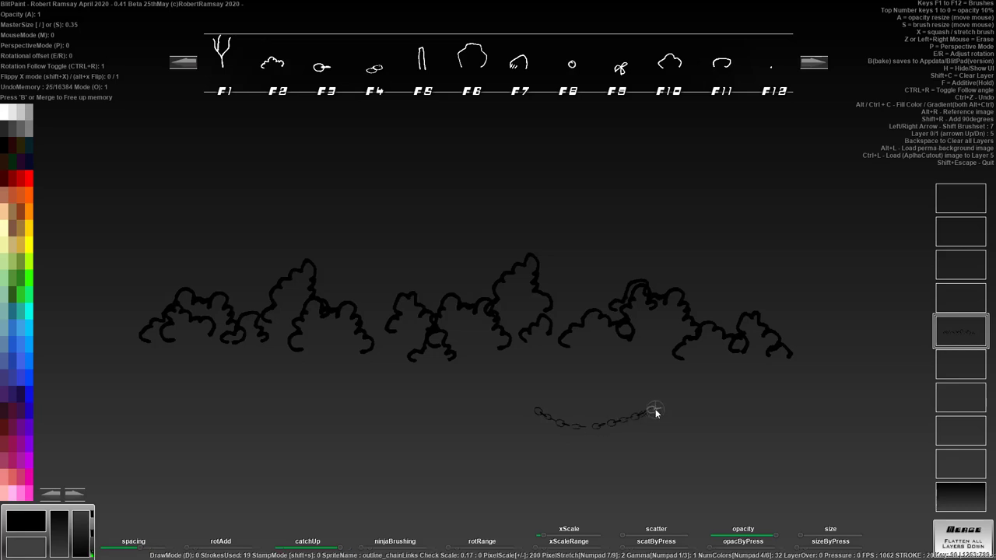
- Stamp fence posts with the fence-bits brush at size 0.85, one at each end of the chain and two more to its right
{"action": "left_click", "coordinate": [437, 75]}
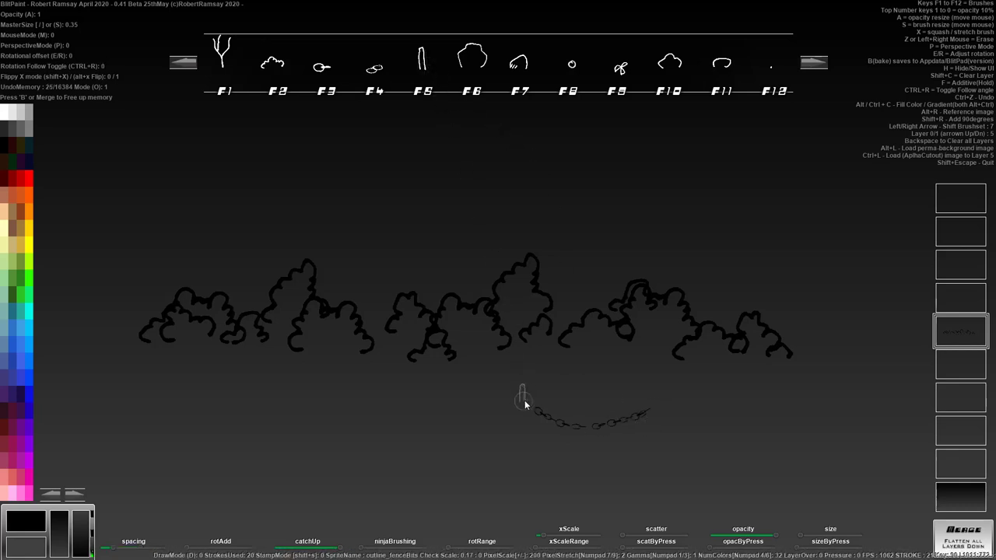
{"action": "key", "text": "]"}
{"action": "left_click", "coordinate": [536, 438]}
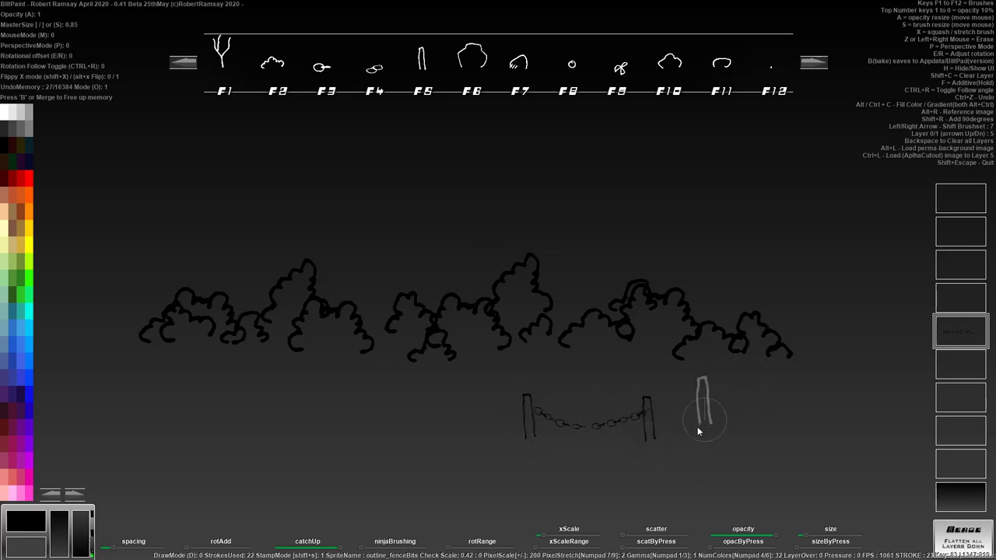
{"action": "left_click", "coordinate": [670, 437]}
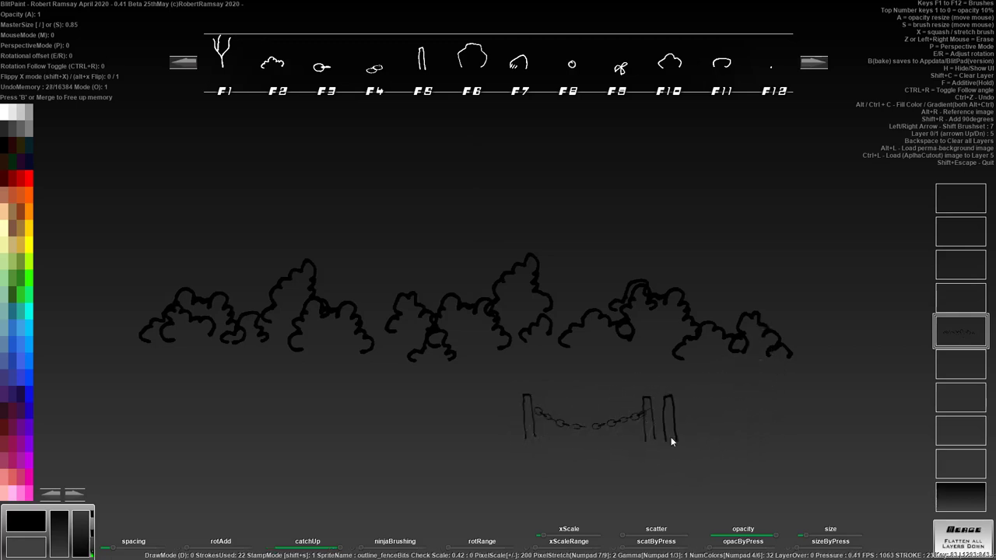
{"action": "left_click", "coordinate": [747, 444]}
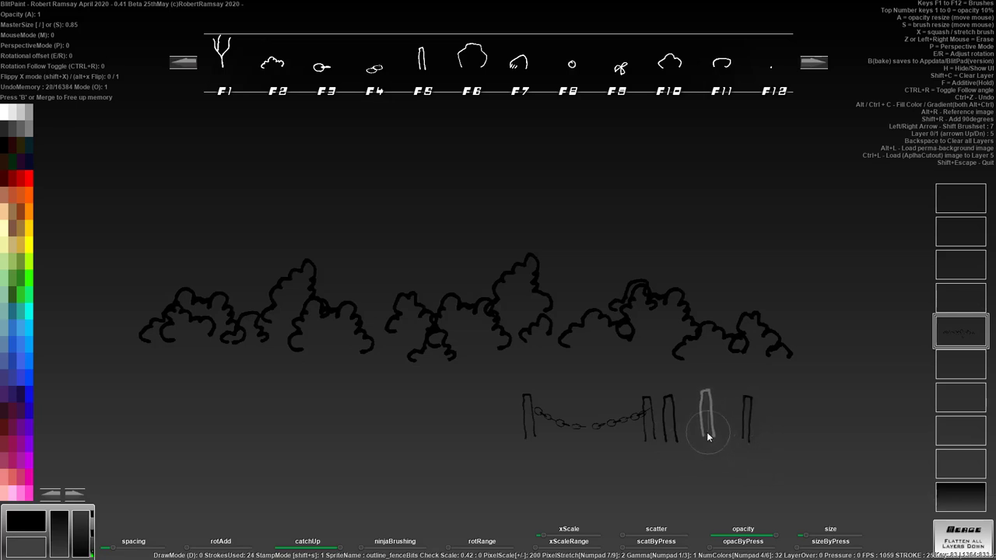
- Rotate the fence brush 90 degrees, stretch it at size 1.36 and stamp two horizontal rails between the two right-hand posts
{"action": "key", "text": "shift+r"}
{"action": "key", "text": "x"}
{"action": "key", "text": "s"}
{"action": "key", "text": "s"}
{"action": "key", "text": "s"}
{"action": "left_click", "coordinate": [737, 406]}
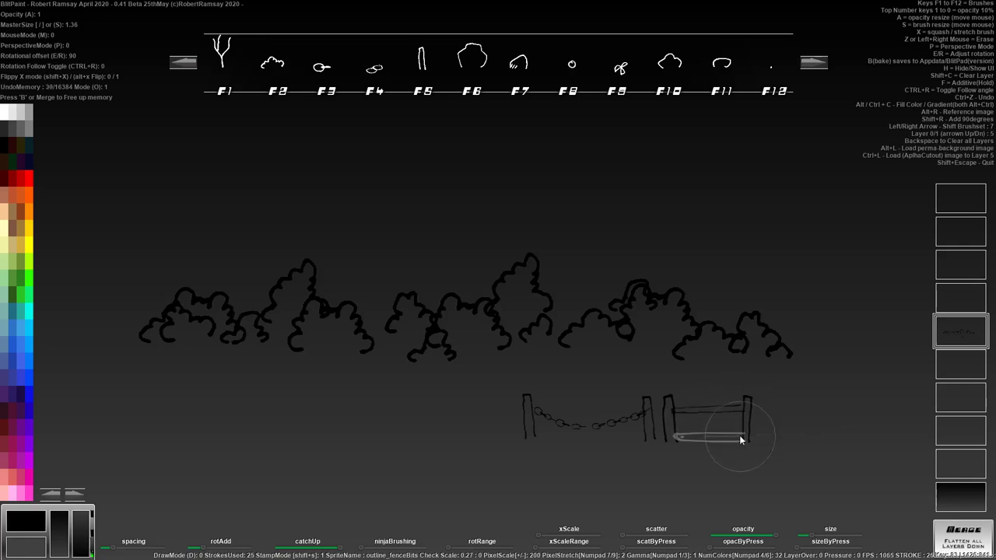
{"action": "left_click", "coordinate": [741, 427]}
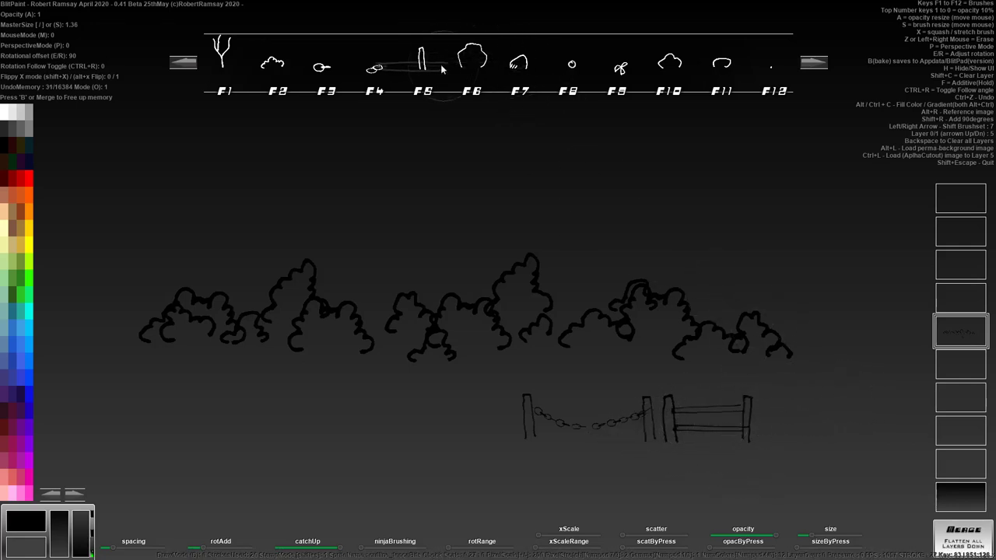
- Stamp a bare tree on each side of the fence with the branches brush, adding small rotated branches at size 0.41 to the left tree
{"action": "left_click", "coordinate": [223, 53]}
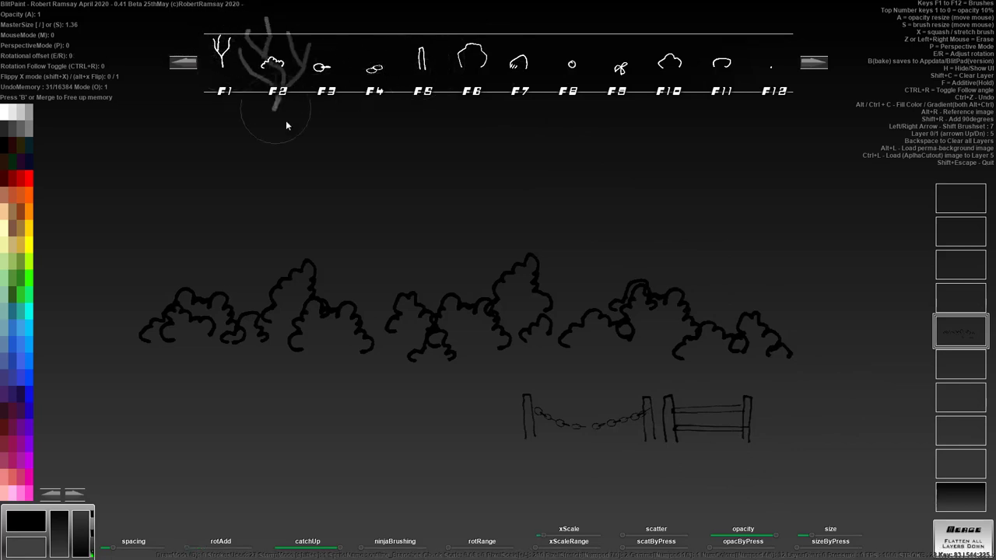
{"action": "left_click", "coordinate": [824, 440]}
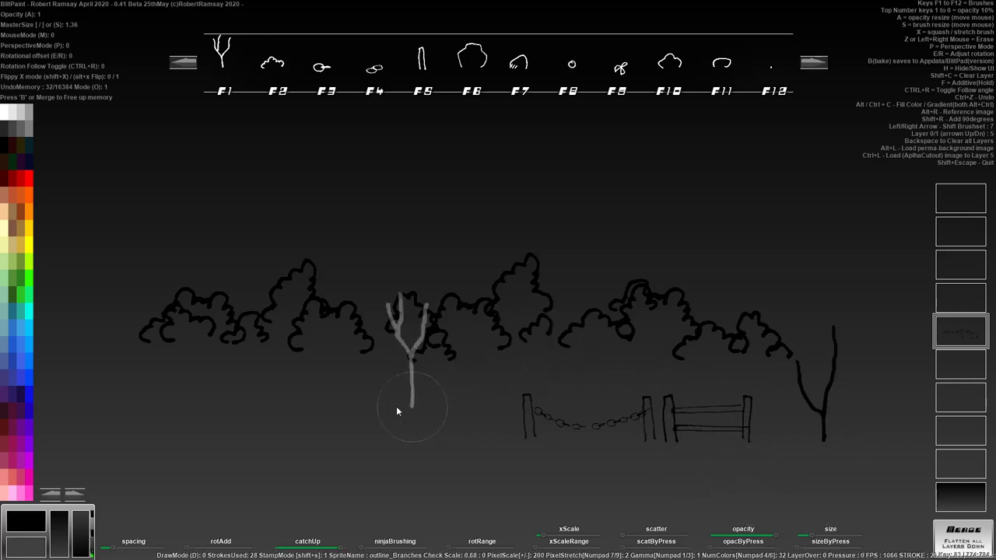
{"action": "key", "text": "s"}
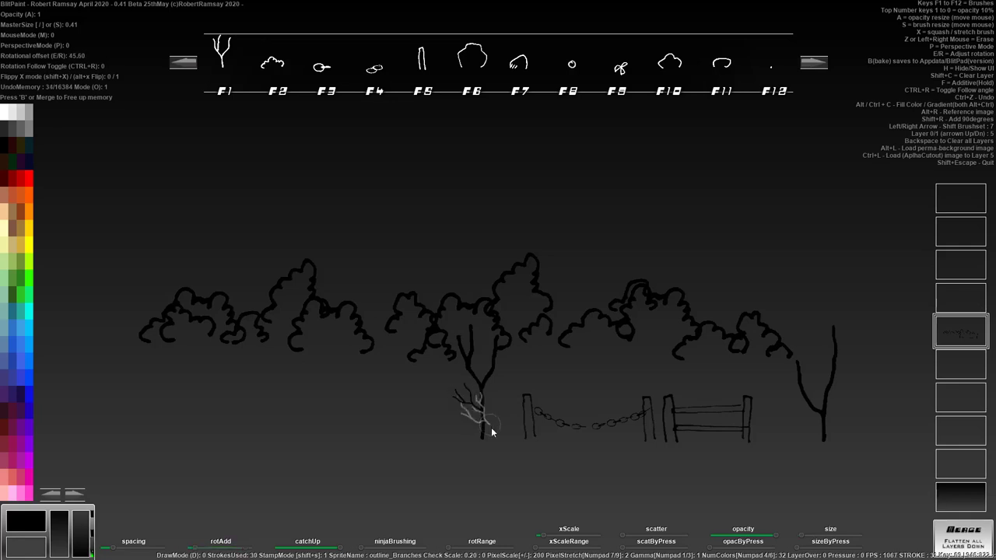
{"action": "left_click", "coordinate": [493, 377]}
{"action": "left_click", "coordinate": [492, 364]}
{"action": "key", "text": "e"}
{"action": "left_click", "coordinate": [476, 356]}
- Paint foliage over both trees' branches with the petals outline brush, using random rotation and increased scatter
{"action": "key", "text": "F9"}
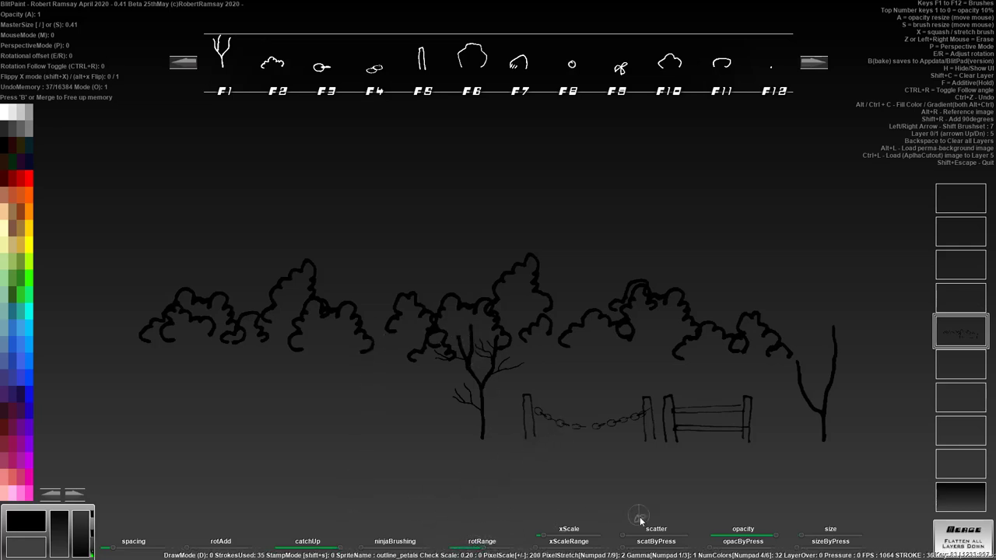
{"action": "left_click_drag", "start_coordinate": [629, 534], "coordinate": [644, 535]}
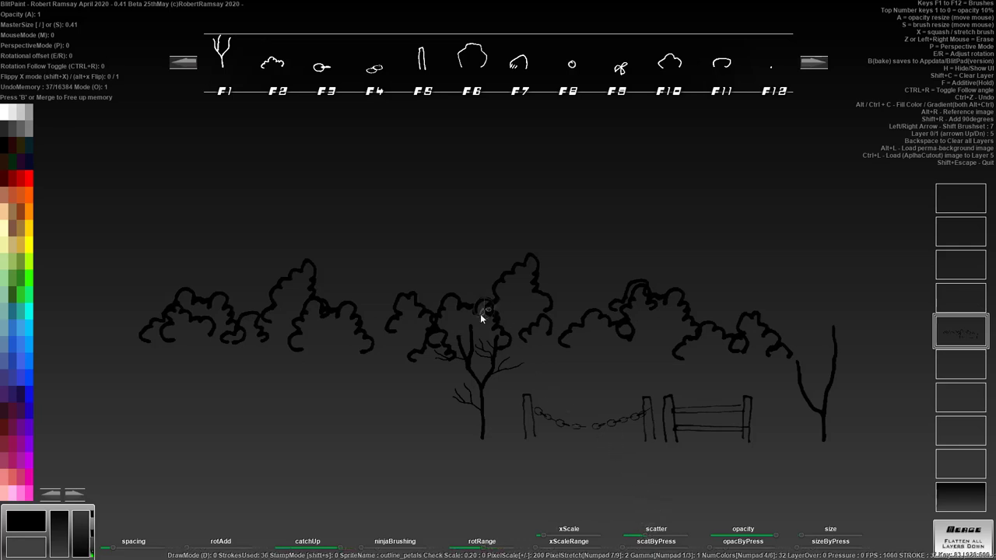
{"action": "mouse_move", "coordinate": [465, 336]}
{"action": "left_mouse_down"}
{"action": "mouse_move", "coordinate": [456, 376]}
{"action": "mouse_move", "coordinate": [444, 374]}
{"action": "mouse_move", "coordinate": [468, 330]}
{"action": "mouse_move", "coordinate": [513, 356]}
{"action": "mouse_move", "coordinate": [486, 326]}
{"action": "mouse_move", "coordinate": [477, 333]}
{"action": "mouse_move", "coordinate": [499, 347]}
{"action": "mouse_move", "coordinate": [447, 383]}
{"action": "mouse_move", "coordinate": [428, 353]}
{"action": "mouse_move", "coordinate": [452, 338]}
{"action": "left_mouse_up"}
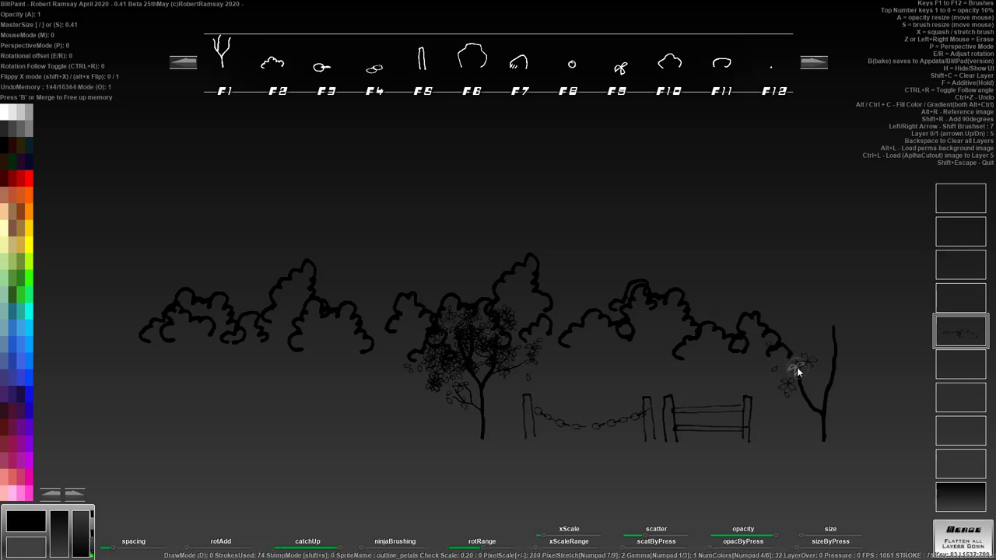
{"action": "mouse_move", "coordinate": [798, 360]}
{"action": "left_mouse_down"}
{"action": "mouse_move", "coordinate": [819, 334]}
{"action": "mouse_move", "coordinate": [827, 351]}
{"action": "mouse_move", "coordinate": [830, 312]}
{"action": "mouse_move", "coordinate": [836, 335]}
{"action": "mouse_move", "coordinate": [831, 314]}
{"action": "mouse_move", "coordinate": [820, 317]}
{"action": "mouse_move", "coordinate": [827, 308]}
{"action": "mouse_move", "coordinate": [842, 313]}
{"action": "mouse_move", "coordinate": [849, 338]}
{"action": "mouse_move", "coordinate": [856, 319]}
{"action": "mouse_move", "coordinate": [830, 337]}
{"action": "left_mouse_up"}
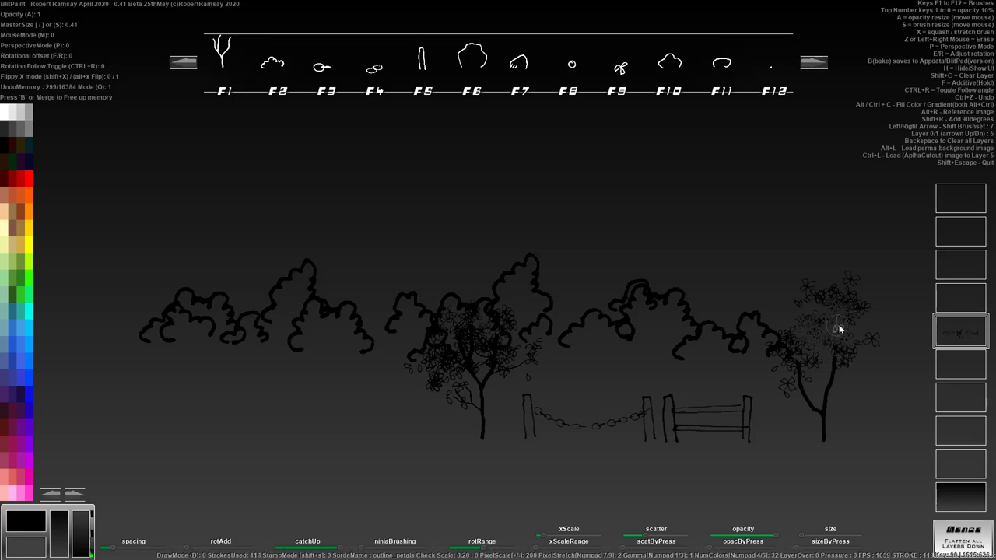
{"action": "mouse_move", "coordinate": [839, 329]}
{"action": "left_mouse_down"}
{"action": "mouse_move", "coordinate": [838, 312]}
{"action": "mouse_move", "coordinate": [821, 319]}
{"action": "mouse_move", "coordinate": [813, 340]}
{"action": "mouse_move", "coordinate": [833, 315]}
{"action": "mouse_move", "coordinate": [851, 311]}
{"action": "mouse_move", "coordinate": [817, 340]}
{"action": "left_mouse_up"}
{"action": "left_click", "coordinate": [844, 318]}
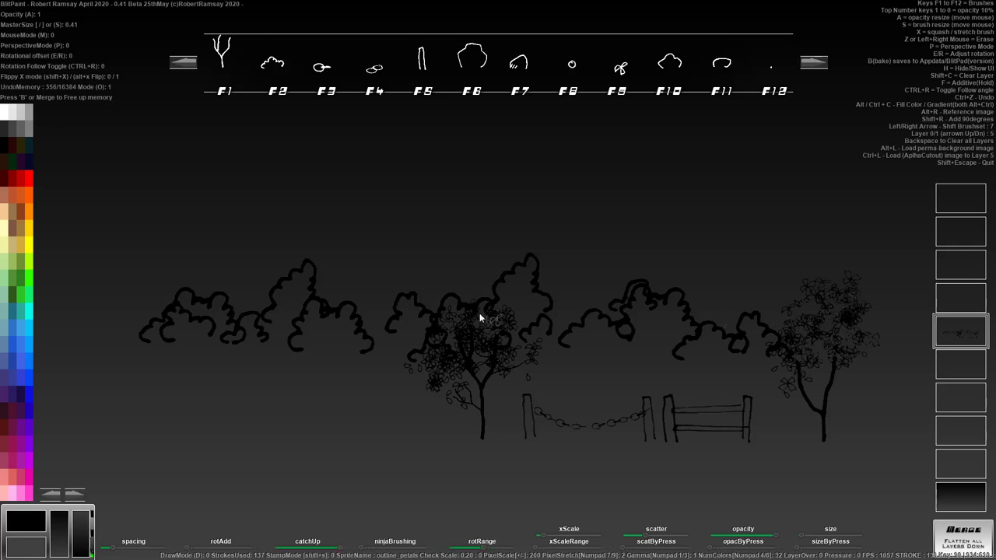
- Stamp rock outlines around and to the left of the left tree's base with the rocks brush at size 0.63 in stamp mode
{"action": "left_click", "coordinate": [670, 68]}
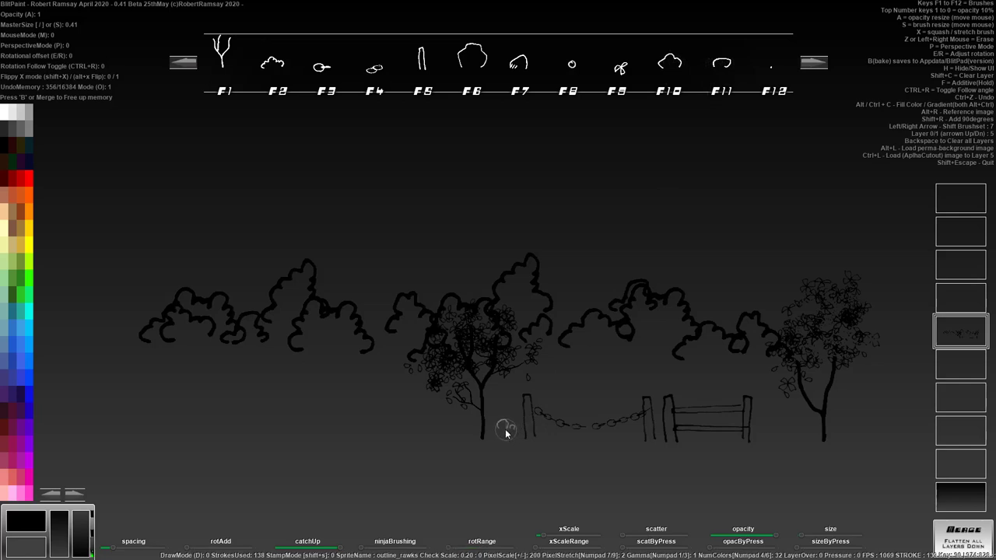
{"action": "key", "text": "shift+s"}
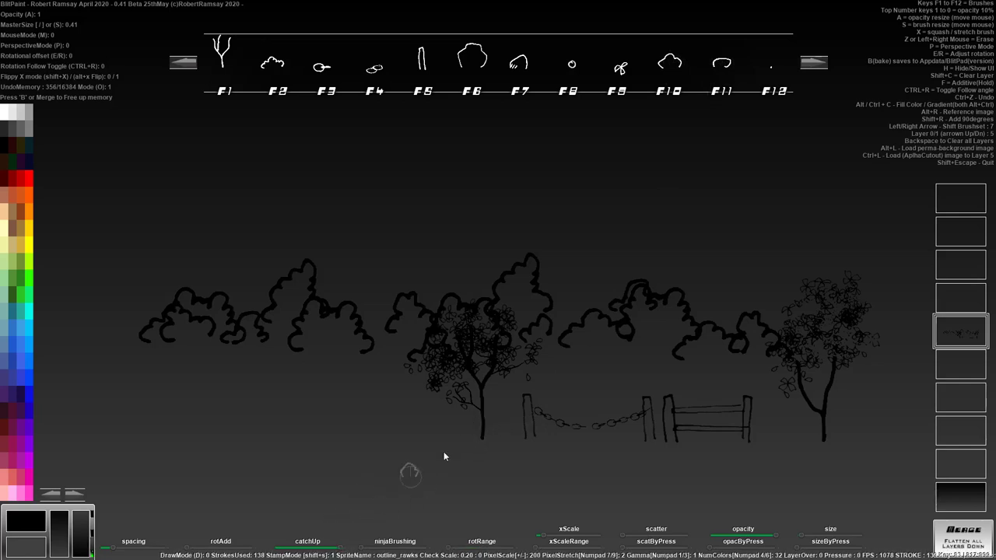
{"action": "key", "text": "s"}
{"action": "left_click", "coordinate": [496, 440]}
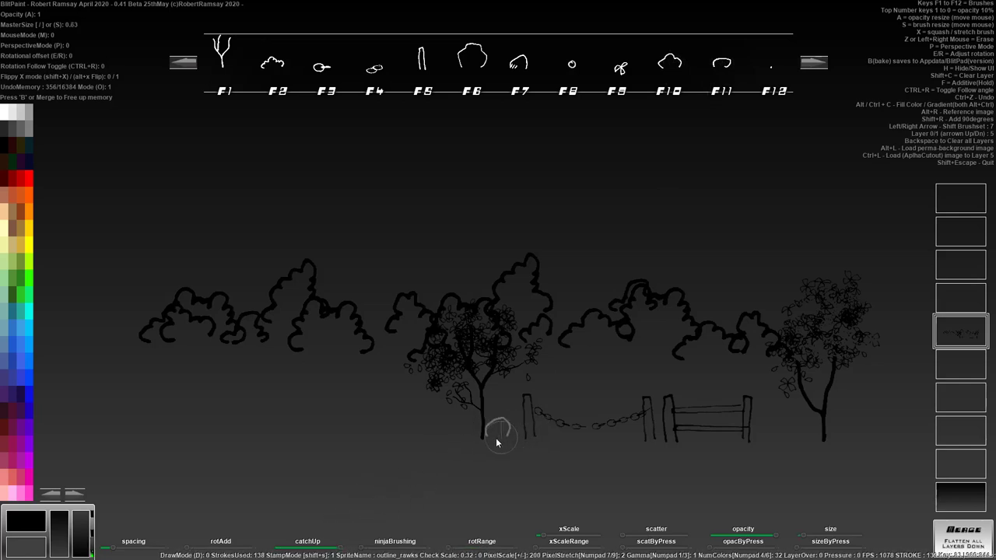
{"action": "left_click", "coordinate": [469, 445]}
{"action": "left_click", "coordinate": [462, 437]}
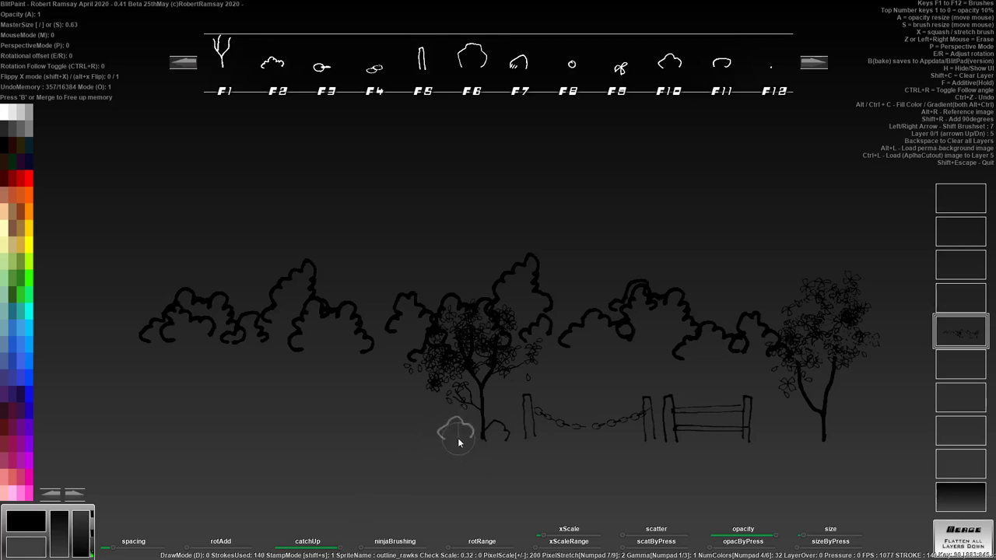
{"action": "key", "text": "ctrl+z"}
{"action": "left_click", "coordinate": [395, 455]}
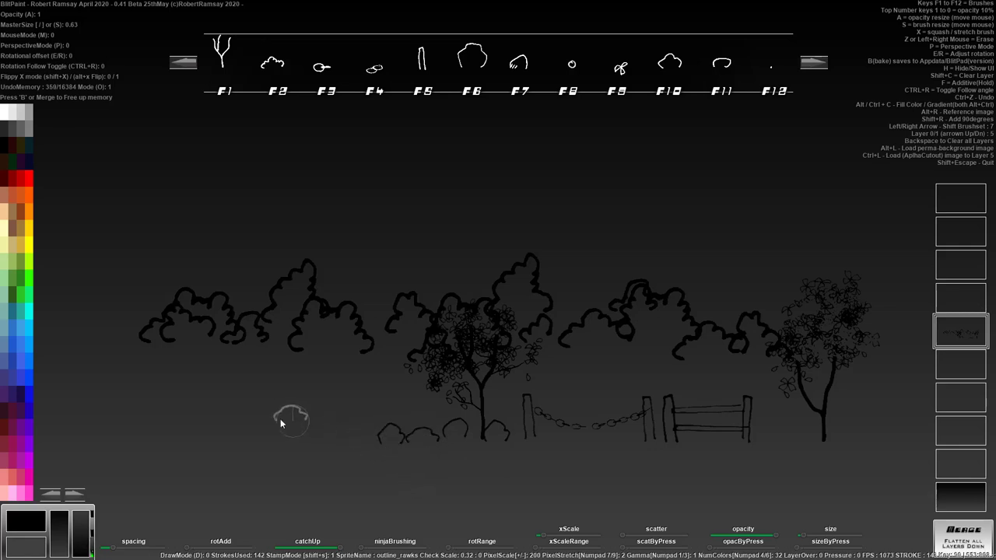
- Stamp more rock outlines at the far left and around the right tree's base, making the outermost right ones smaller
{"action": "left_click", "coordinate": [270, 444]}
{"action": "left_click", "coordinate": [217, 433]}
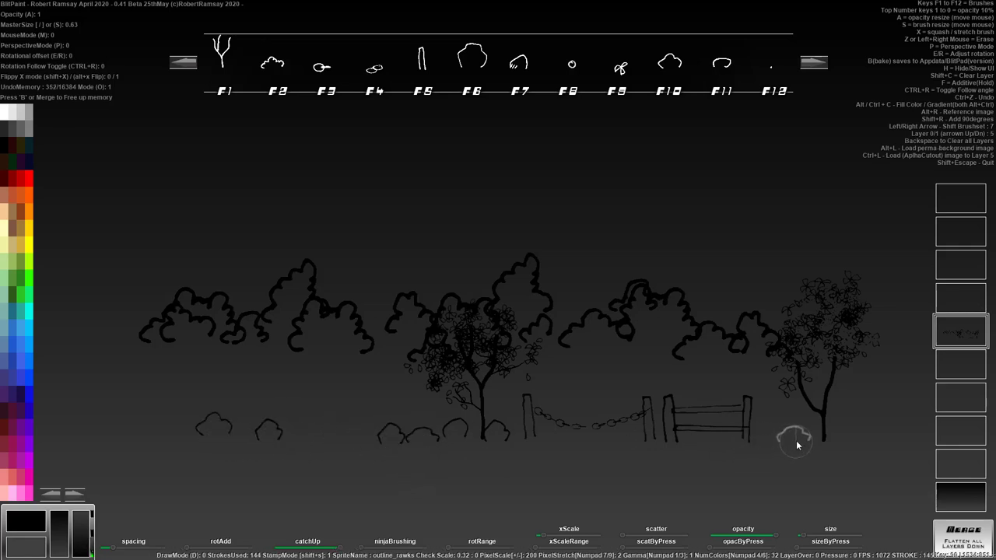
{"action": "left_click", "coordinate": [842, 445]}
{"action": "left_click", "coordinate": [788, 447]}
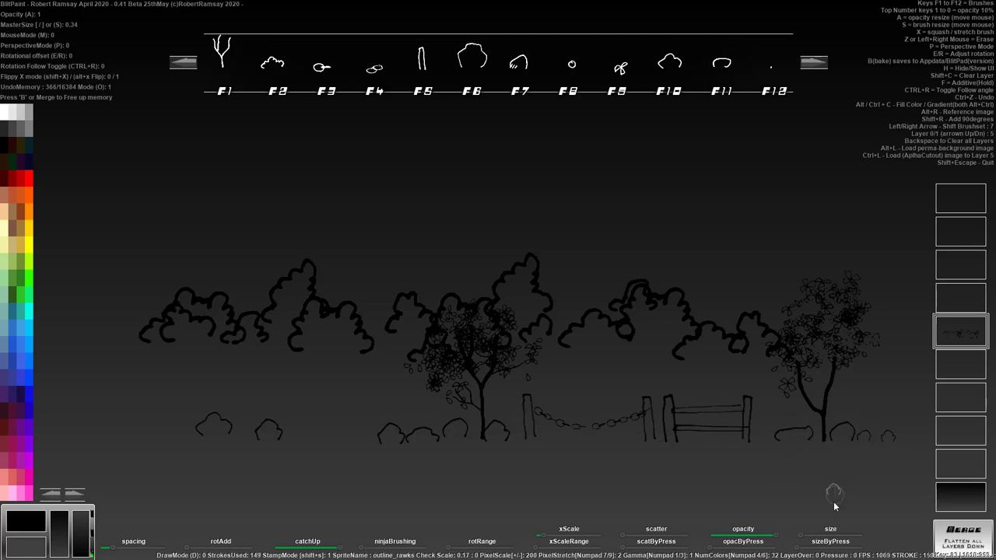
- Increase size-by-pressure and stamp small rocks at size 0.34 beyond the right tree and to the left of the left tree's rocks
{"action": "left_click_drag", "start_coordinate": [815, 548], "coordinate": [830, 547]}
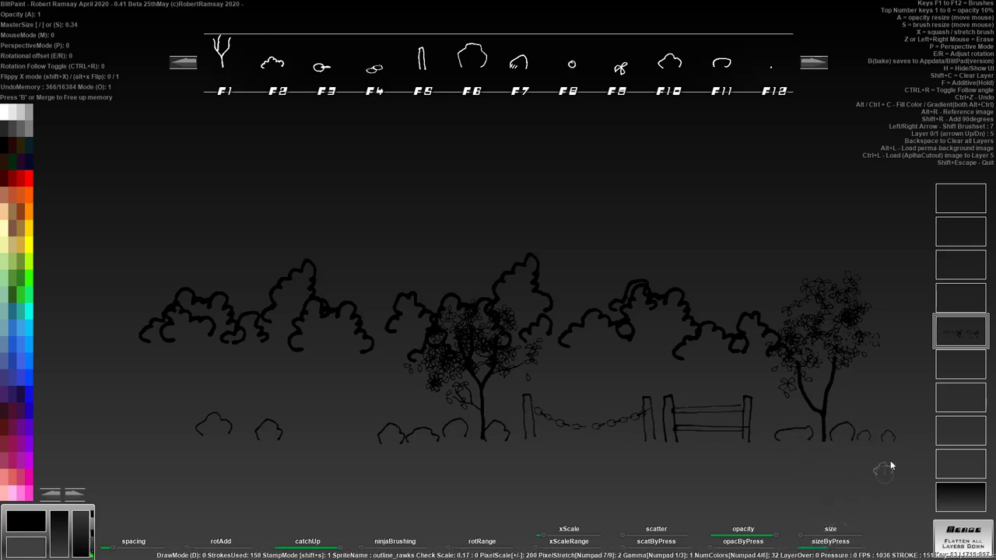
{"action": "left_click", "coordinate": [904, 441]}
{"action": "left_click", "coordinate": [371, 438]}
{"action": "left_click", "coordinate": [354, 442]}
{"action": "left_click", "coordinate": [333, 444]}
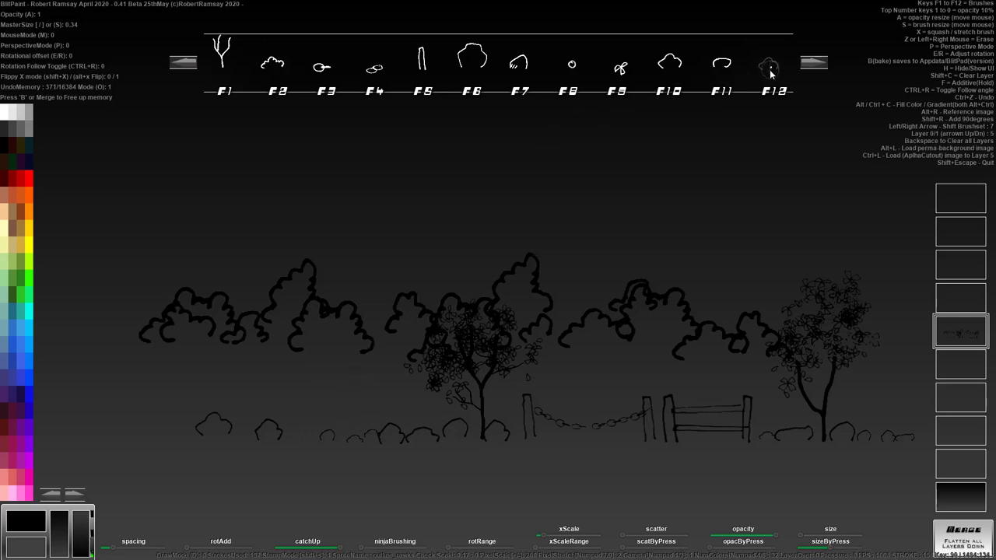
- Stamp small ground debris around the base of the left tree with the debris outline brush
{"action": "left_click", "coordinate": [375, 71]}
{"action": "left_click", "coordinate": [473, 447]}
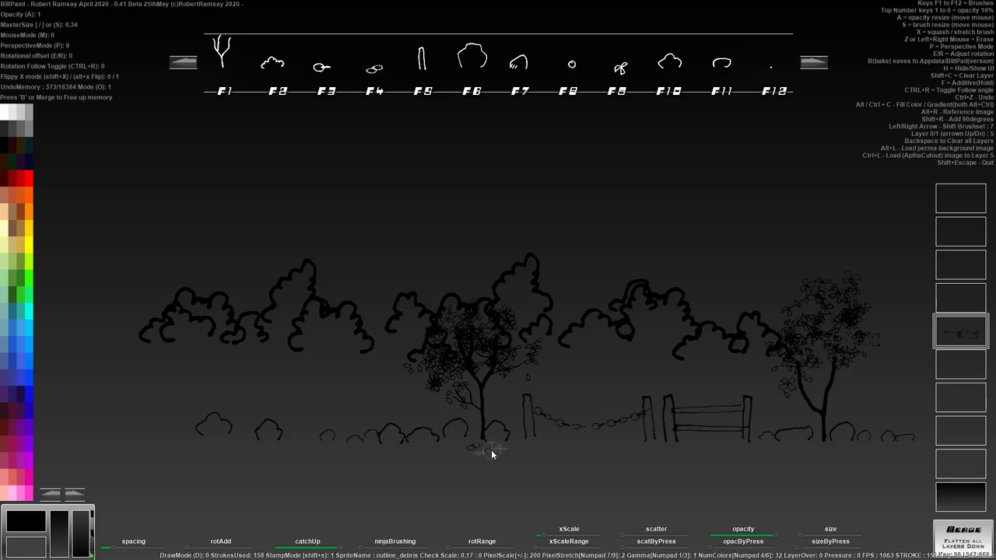
{"action": "left_click", "coordinate": [476, 453]}
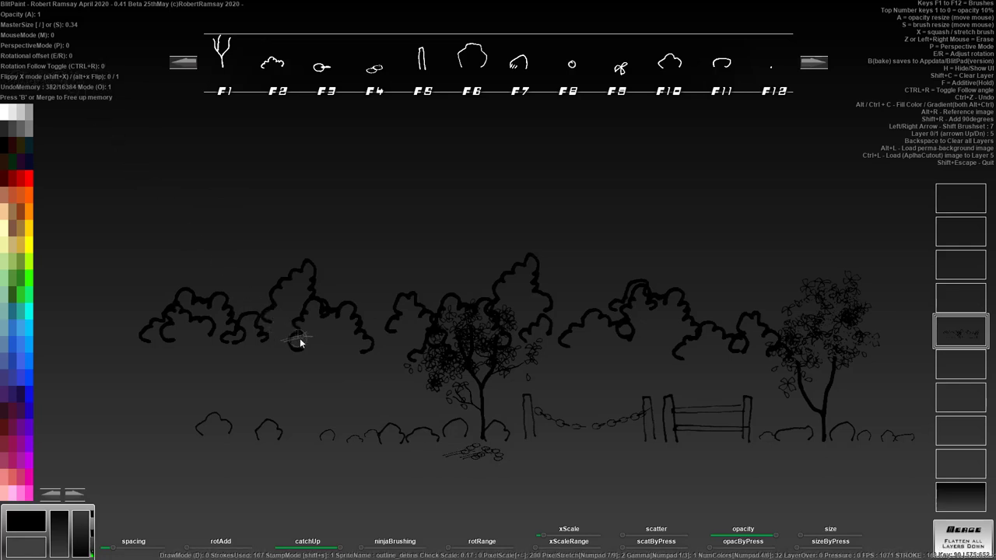
- Stamp debris with X flipping enabled from below the left tree down into the foreground
{"action": "left_click", "coordinate": [443, 462]}
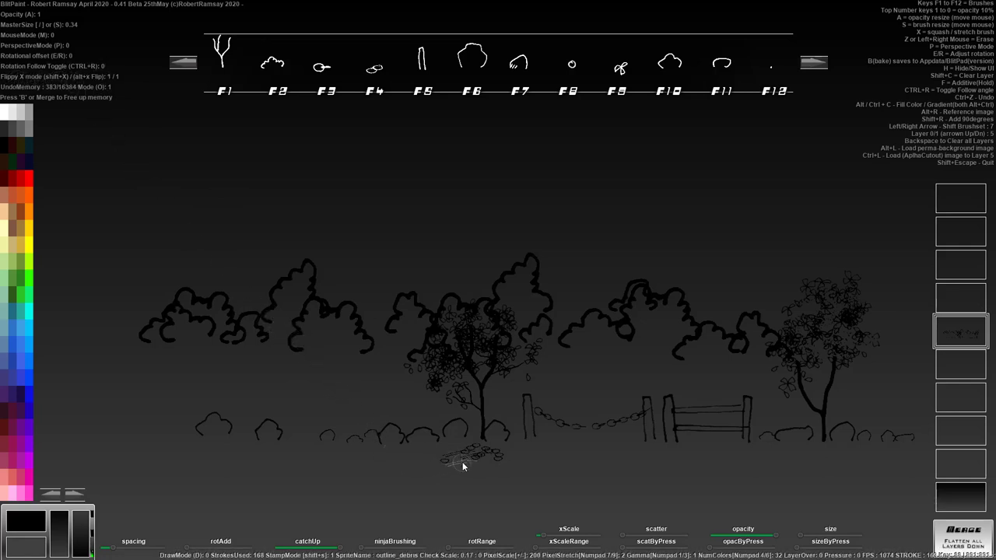
{"action": "left_click", "coordinate": [462, 462]}
{"action": "left_click", "coordinate": [453, 467]}
{"action": "left_click", "coordinate": [465, 464]}
{"action": "left_click", "coordinate": [477, 462]}
{"action": "left_click", "coordinate": [477, 467]}
{"action": "left_click", "coordinate": [477, 471]}
{"action": "left_click", "coordinate": [485, 472]}
{"action": "left_click", "coordinate": [492, 470]}
{"action": "left_click", "coordinate": [434, 479]}
{"action": "left_click", "coordinate": [448, 483]}
{"action": "left_click", "coordinate": [464, 488]}
{"action": "left_click", "coordinate": [447, 486]}
{"action": "left_click", "coordinate": [434, 496]}
{"action": "left_click", "coordinate": [466, 495]}
{"action": "left_click", "coordinate": [482, 498]}
{"action": "left_click_drag", "start_coordinate": [496, 483], "coordinate": [499, 515]}
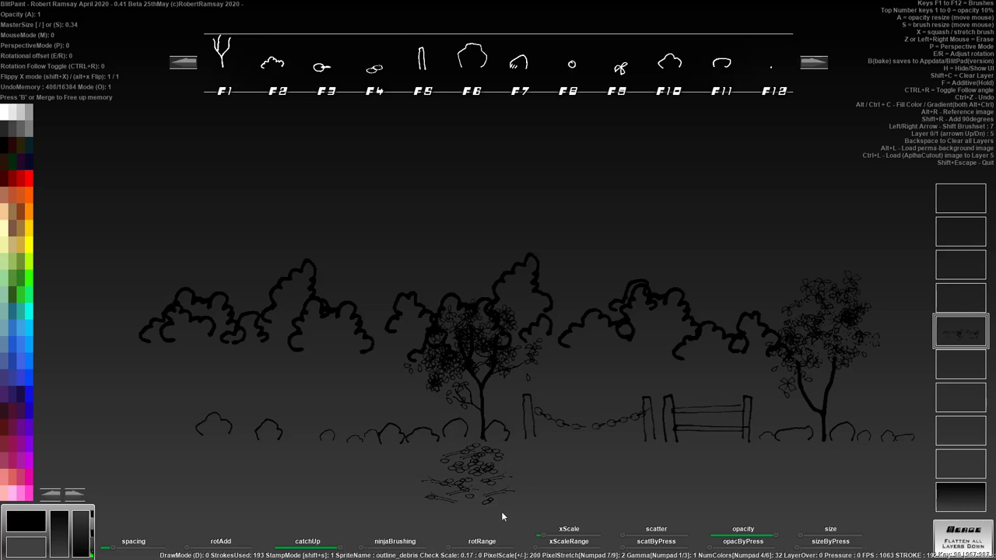
- Undo the debris stamps in the foreground back to the few at the left tree's base
{"action": "key", "text": "ctrl+z"}
{"action": "key", "text": "ctrl+z"}
{"action": "key", "text": "ctrl+z"}
{"action": "key", "text": "ctrl+z"}
{"action": "key", "text": "ctrl+z"}
{"action": "key", "text": "ctrl+z"}
{"action": "key", "text": "ctrl+z"}
{"action": "key", "text": "ctrl+z"}
{"action": "key", "text": "ctrl+z"}
{"action": "key", "text": "ctrl+z"}
{"action": "key", "text": "ctrl+z"}
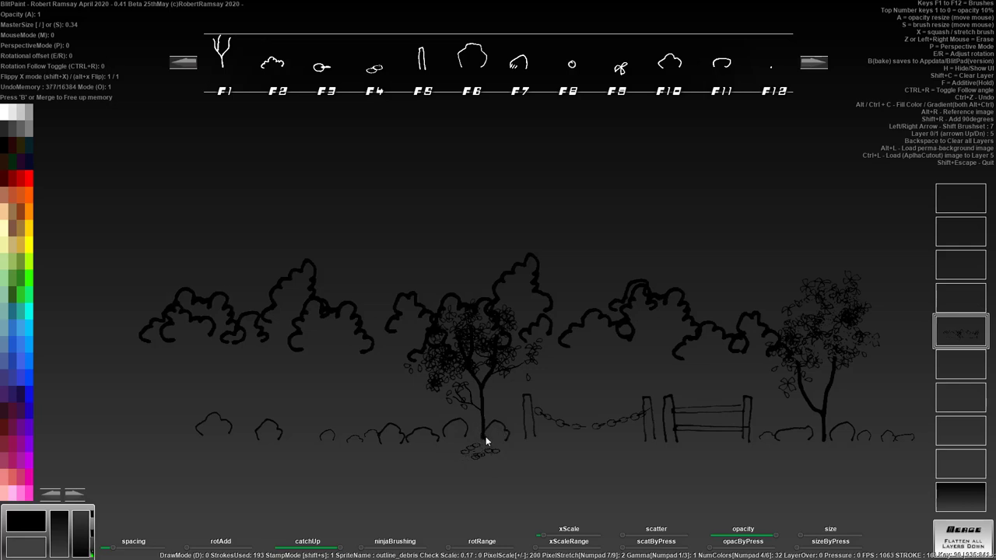
- Stamp debris along the ground line on both sides of the left tree, out to the left rocks and under the chain fence
{"action": "left_click_drag", "start_coordinate": [462, 449], "coordinate": [439, 446]}
{"action": "left_click", "coordinate": [512, 459]}
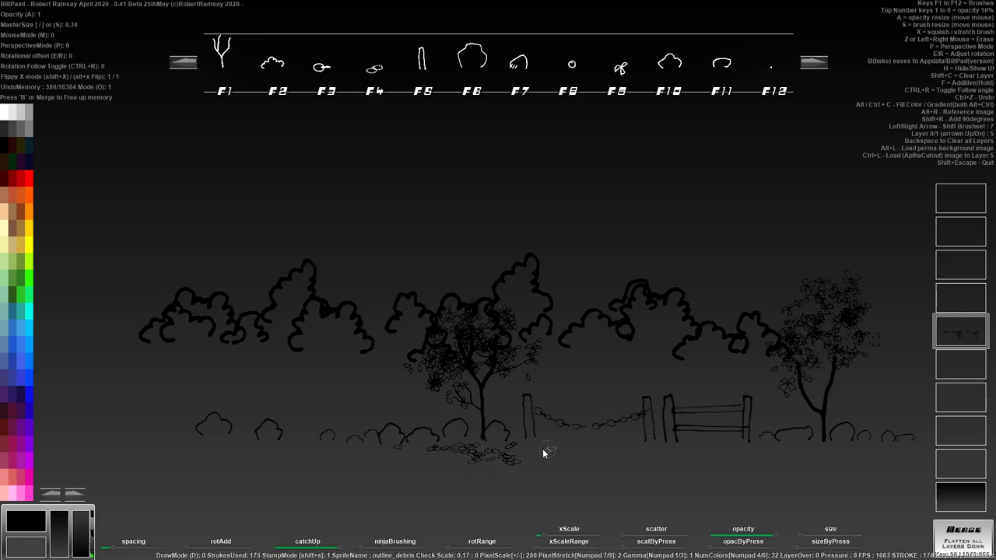
{"action": "left_click_drag", "start_coordinate": [546, 451], "coordinate": [382, 455]}
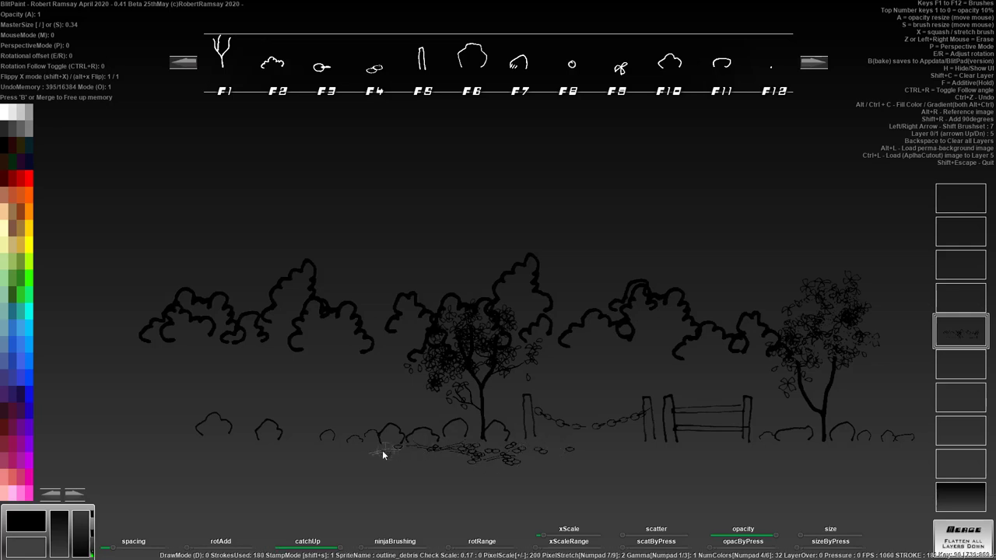
{"action": "left_click", "coordinate": [307, 441]}
{"action": "left_click", "coordinate": [633, 448]}
{"action": "left_click", "coordinate": [649, 448]}
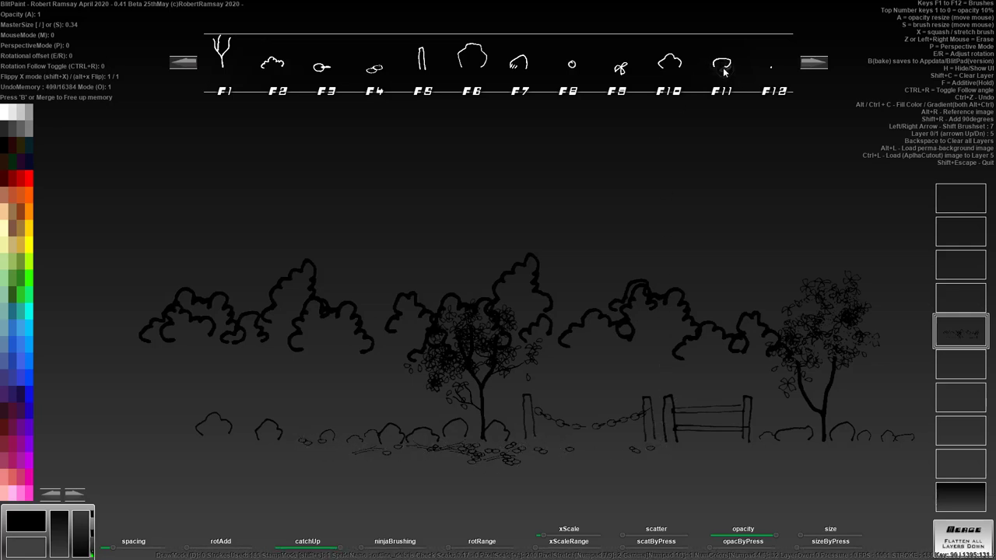
- Scatter pebbles along the ground line under the fence and around the far-left rocks with the pebbles outline brush
{"action": "left_click", "coordinate": [573, 68]}
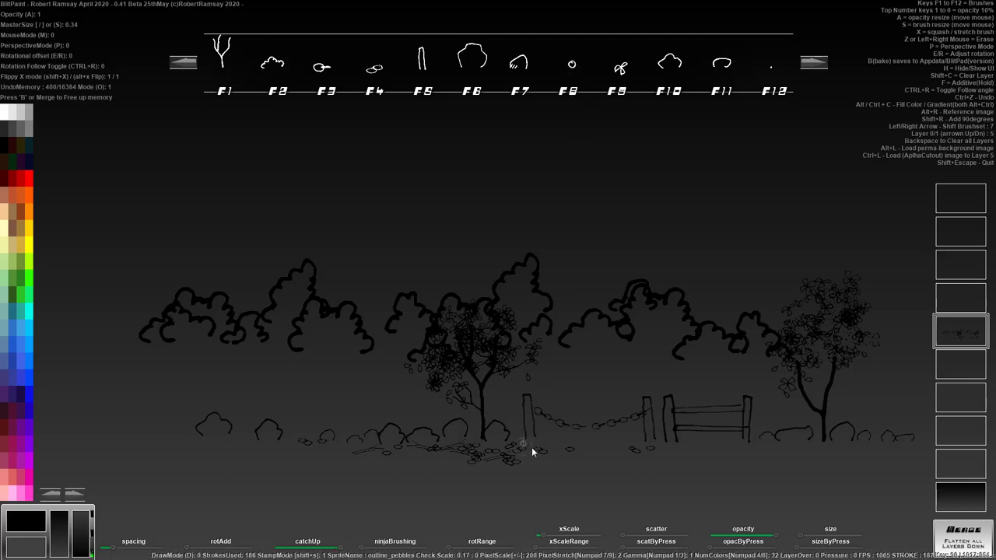
{"action": "left_click_drag", "start_coordinate": [539, 455], "coordinate": [560, 454]}
{"action": "left_click_drag", "start_coordinate": [662, 458], "coordinate": [768, 456]}
{"action": "left_click_drag", "start_coordinate": [298, 444], "coordinate": [187, 449]}
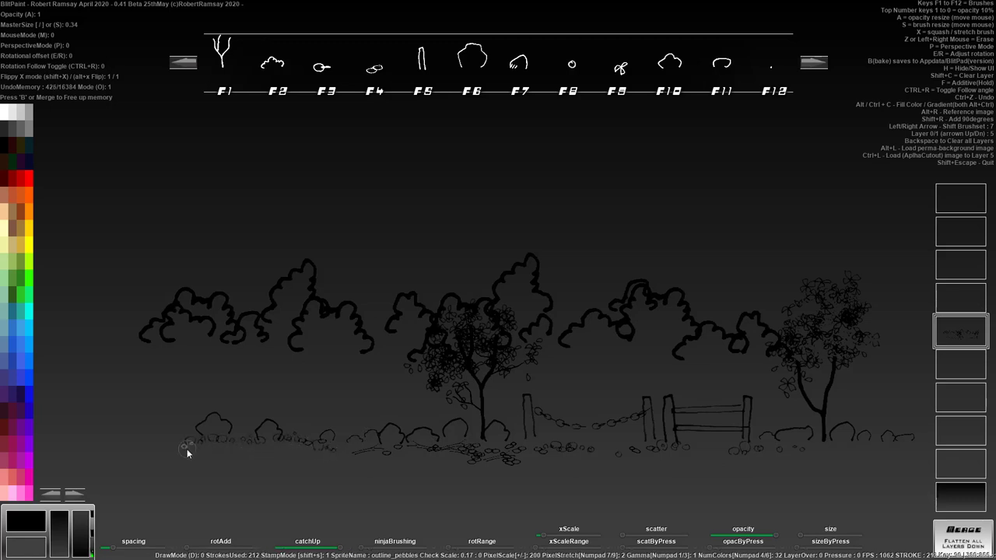
{"action": "left_click", "coordinate": [268, 426]}
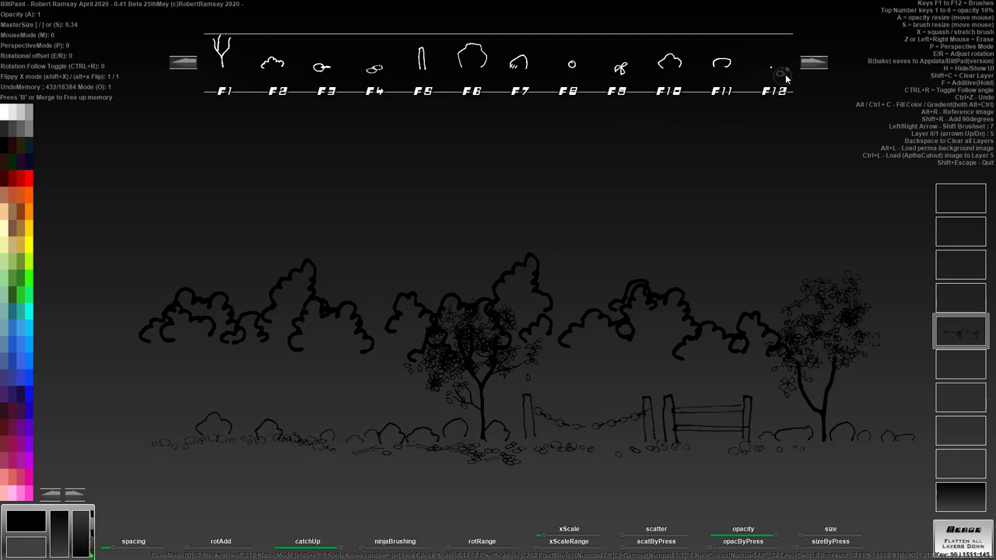
- Stamp a tall tree trunk at the scene's far left using brush set 8's tree trunks brush at size 1.01
{"action": "left_click", "coordinate": [812, 63]}
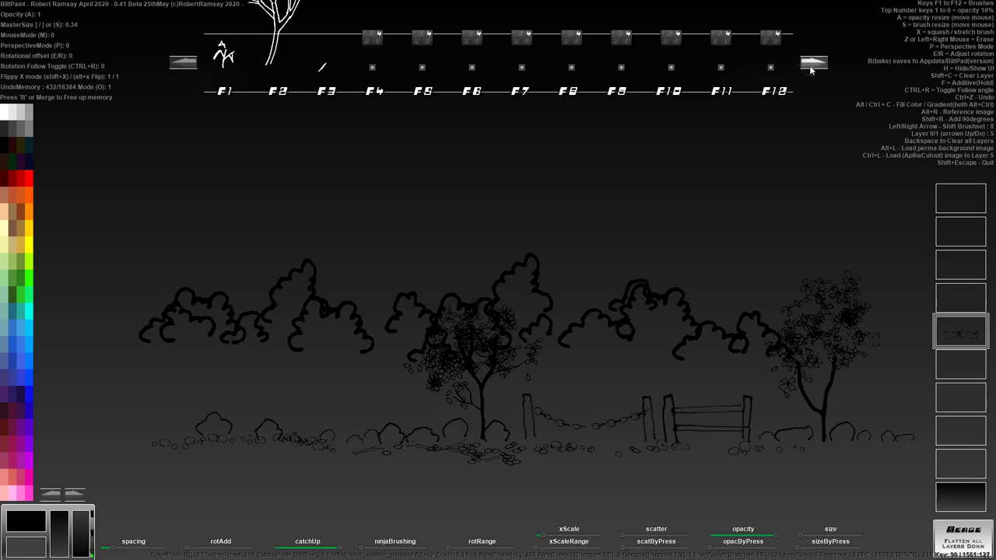
{"action": "left_click", "coordinate": [272, 61]}
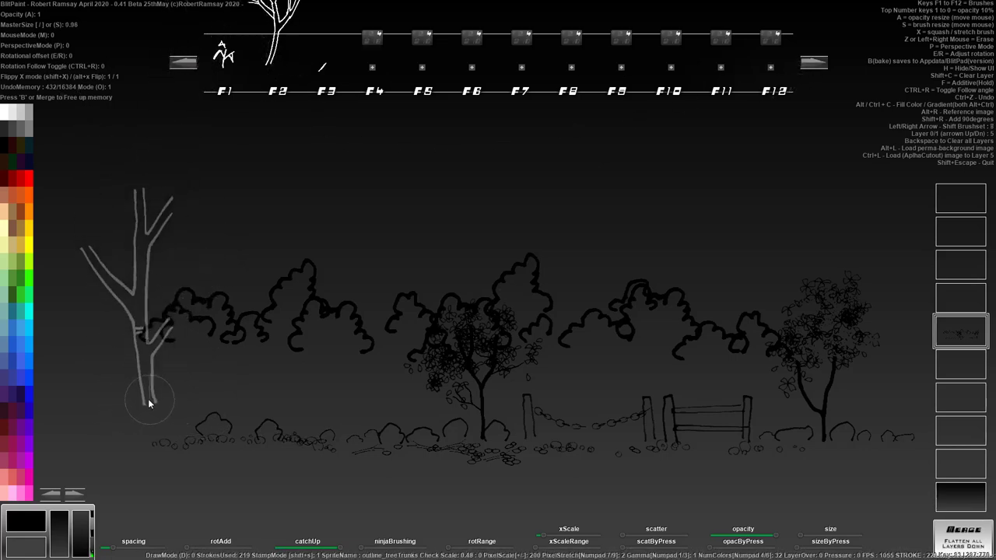
{"action": "left_click", "coordinate": [103, 436]}
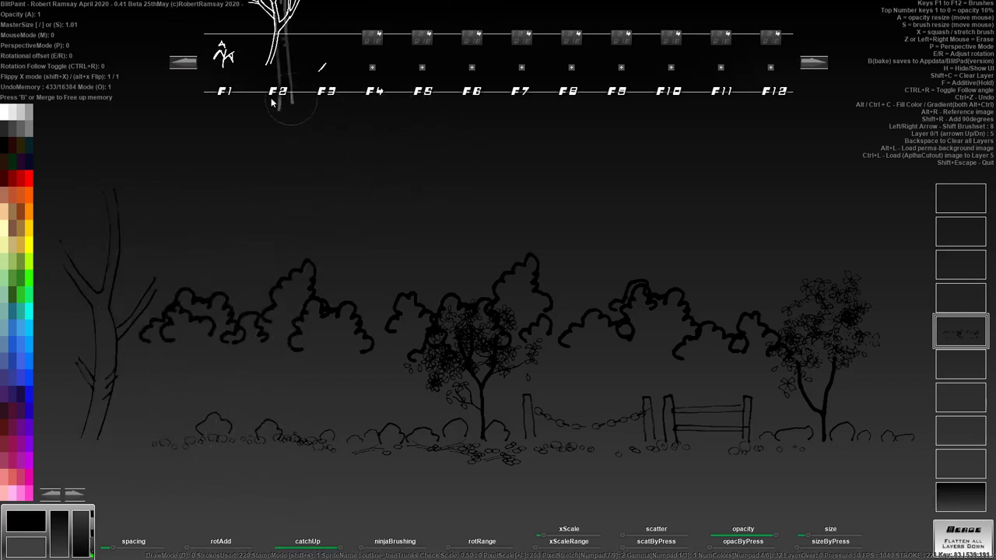
- Stamp small leafy stems beside the tall trunk and among the left rocks with the stems brush, using sizes of 0.29 and 0.42
{"action": "left_click", "coordinate": [223, 76]}
{"action": "key", "text": "s"}
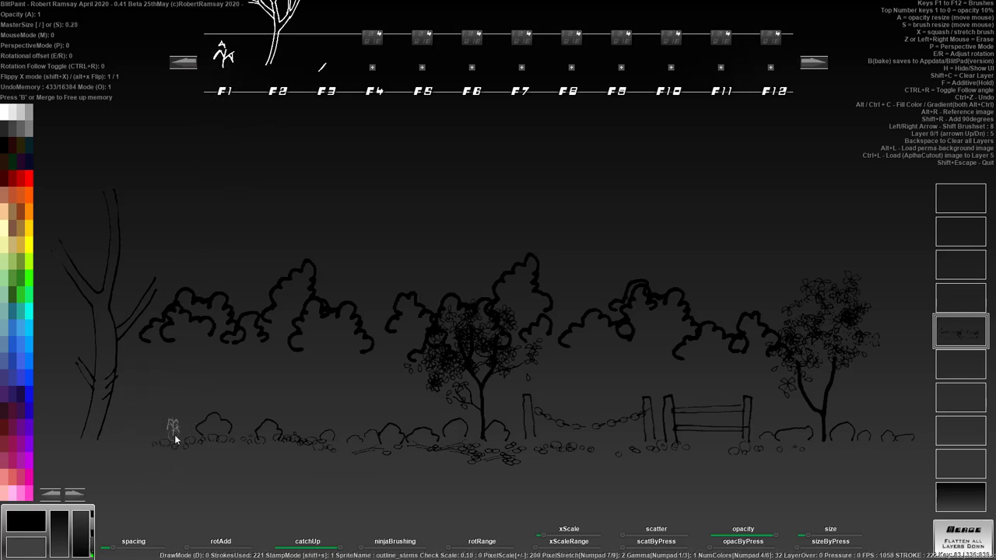
{"action": "left_click", "coordinate": [131, 441]}
{"action": "left_click", "coordinate": [149, 442]}
{"action": "left_click", "coordinate": [170, 448]}
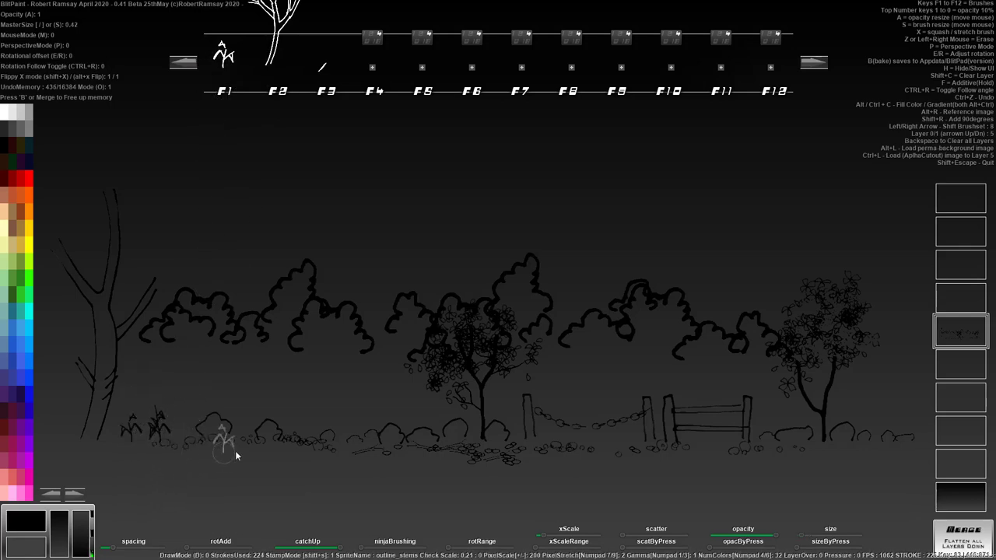
{"action": "left_click", "coordinate": [299, 455]}
{"action": "left_click", "coordinate": [318, 455]}
- Enlarge the stems brush to 1.67 and stamp big foreground plants along the canvas's lower edge with the interface hidden, restoring it when done
{"action": "key", "text": "s"}
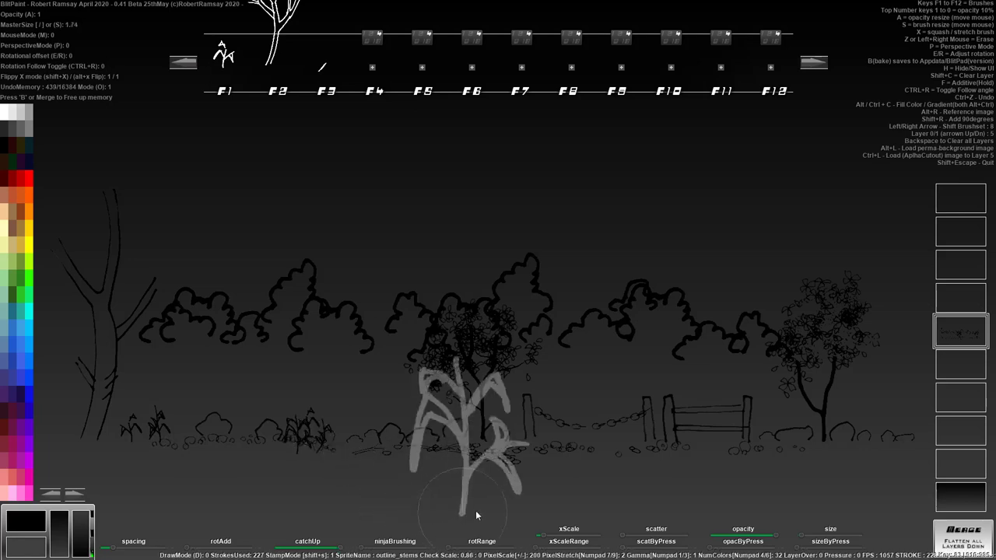
{"action": "key", "text": "h"}
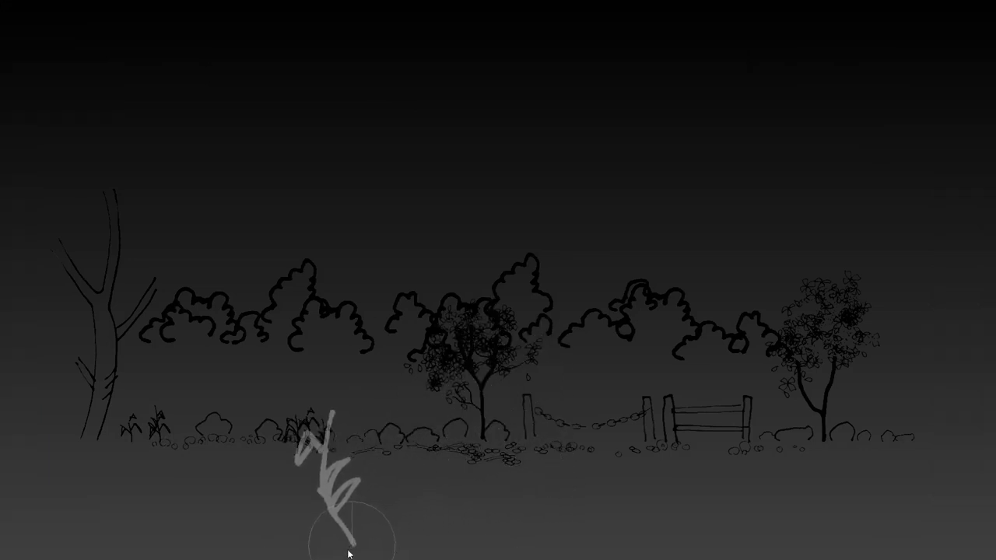
{"action": "left_click", "coordinate": [349, 554]}
{"action": "left_click", "coordinate": [69, 558]}
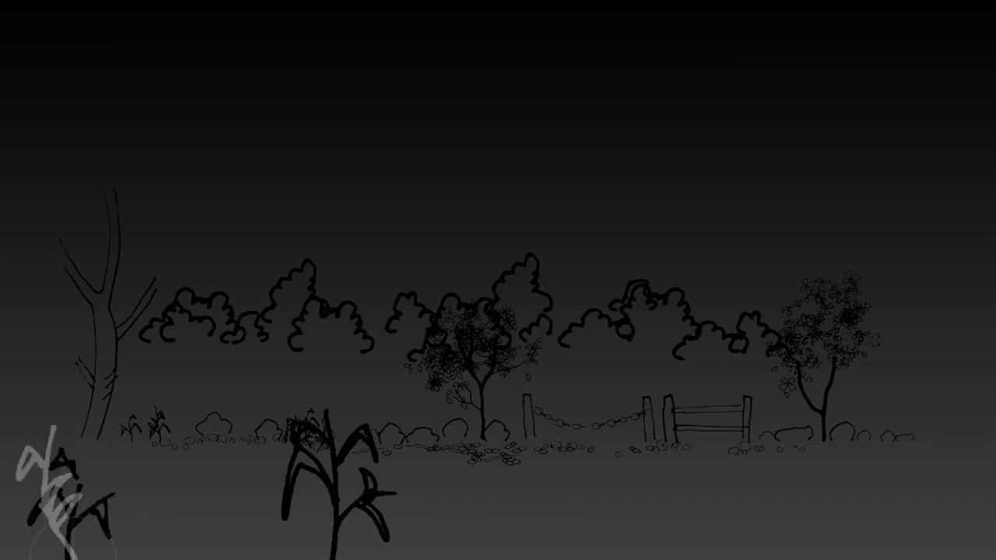
{"action": "left_click", "coordinate": [106, 559]}
{"action": "left_click", "coordinate": [871, 529]}
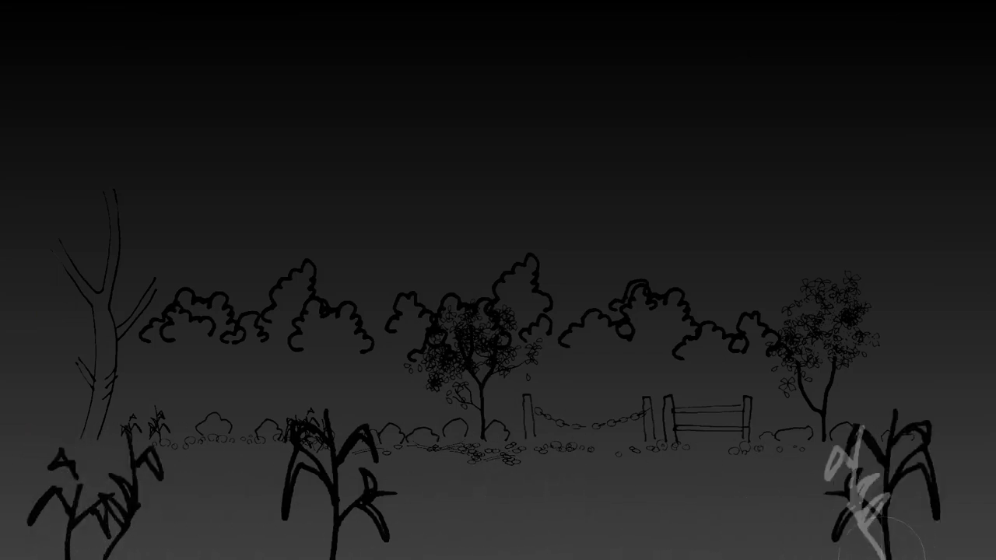
{"action": "key", "text": "h"}
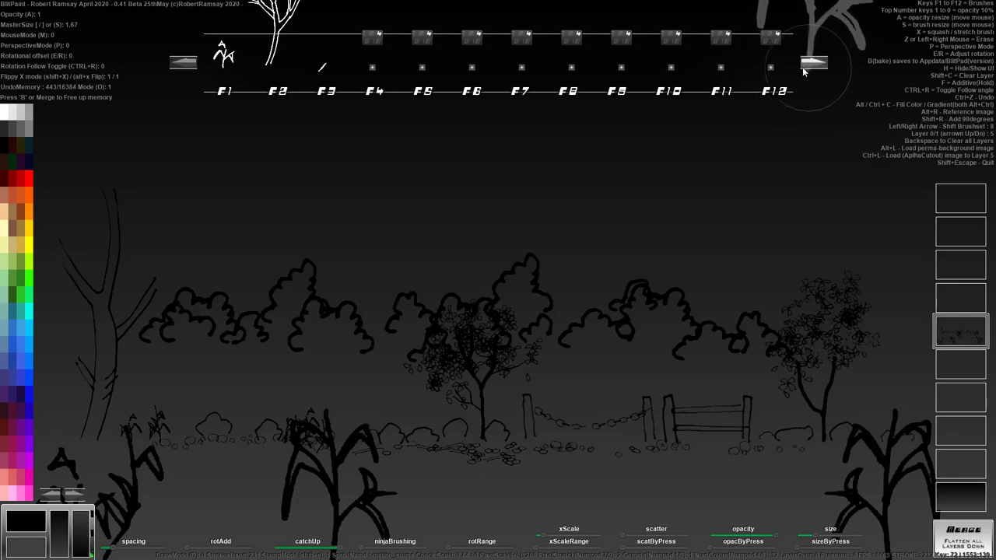
- Scatter twig outlines on the ground beneath the left and right leafy trees with the twigs brush
{"action": "left_click", "coordinate": [323, 68]}
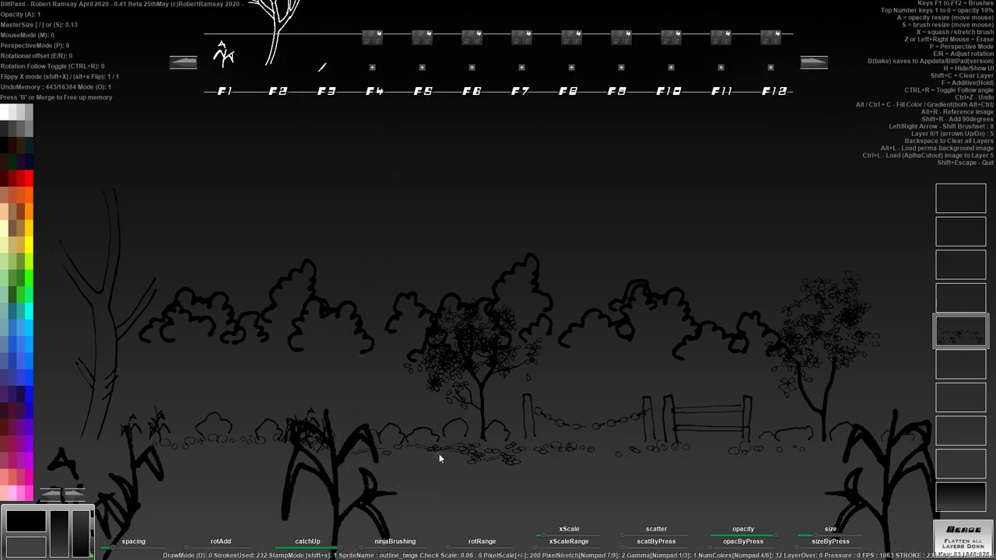
{"action": "mouse_move", "coordinate": [463, 460]}
{"action": "left_mouse_down"}
{"action": "mouse_move", "coordinate": [439, 460]}
{"action": "mouse_move", "coordinate": [497, 464]}
{"action": "mouse_move", "coordinate": [452, 470]}
{"action": "mouse_move", "coordinate": [489, 442]}
{"action": "left_mouse_up"}
{"action": "mouse_move", "coordinate": [813, 445]}
{"action": "left_mouse_down"}
{"action": "mouse_move", "coordinate": [838, 444]}
{"action": "mouse_move", "coordinate": [813, 452]}
{"action": "mouse_move", "coordinate": [779, 439]}
{"action": "left_mouse_up"}
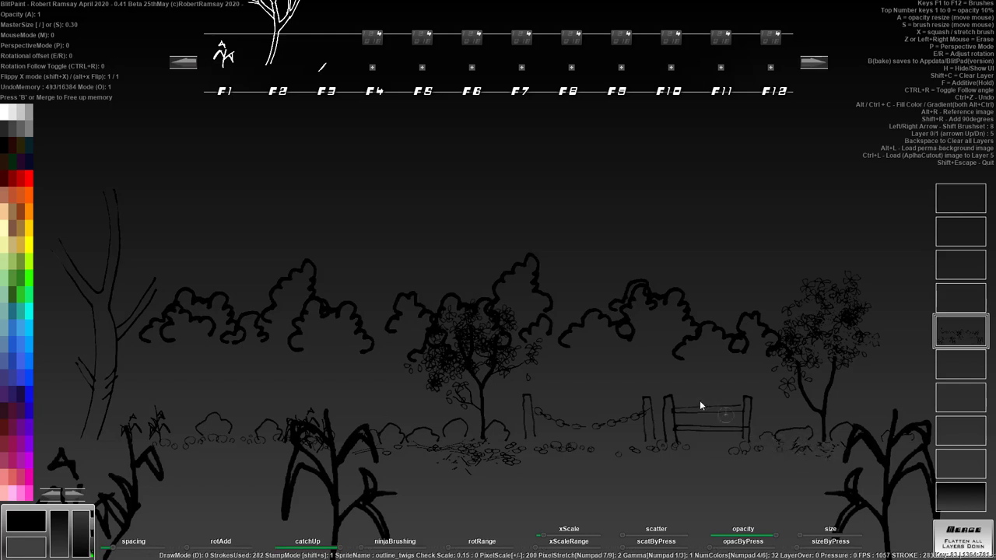
- Stamp foreground rocks with set 7's mixed rocks brush at size 0.70, undoing unwanted stamps, and add a smaller rock below the fence at 0.38
{"action": "key", "text": "Left"}
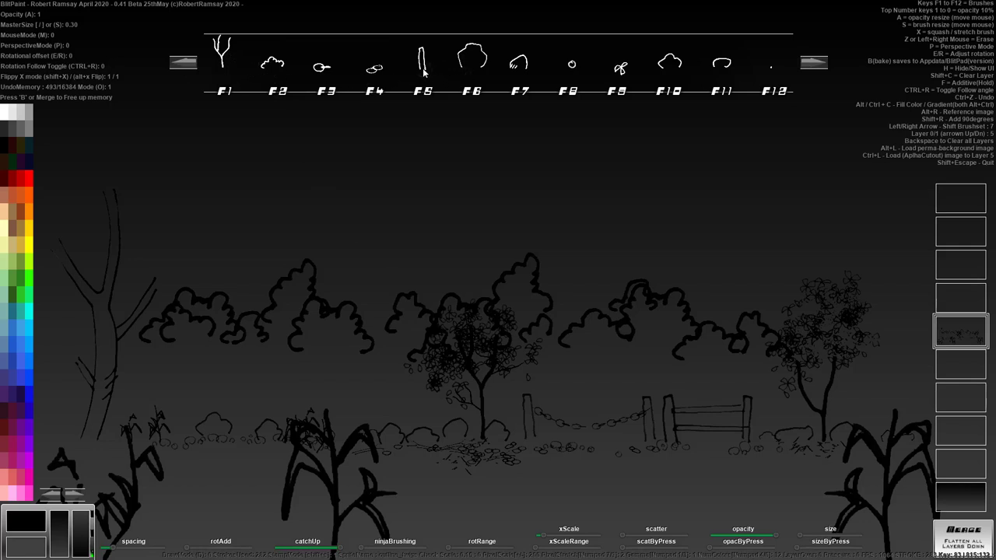
{"action": "left_click", "coordinate": [518, 67]}
{"action": "key", "text": "s"}
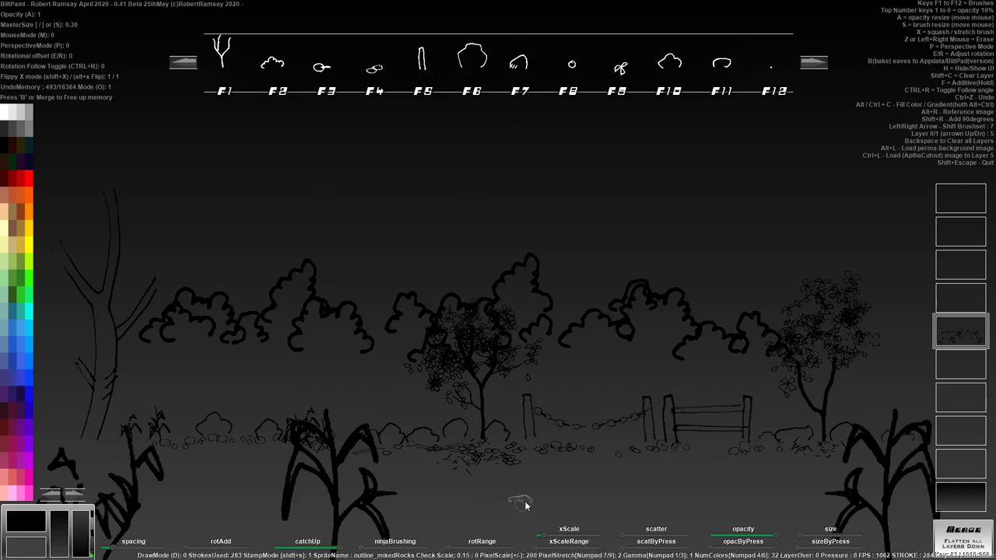
{"action": "left_click", "coordinate": [690, 505]}
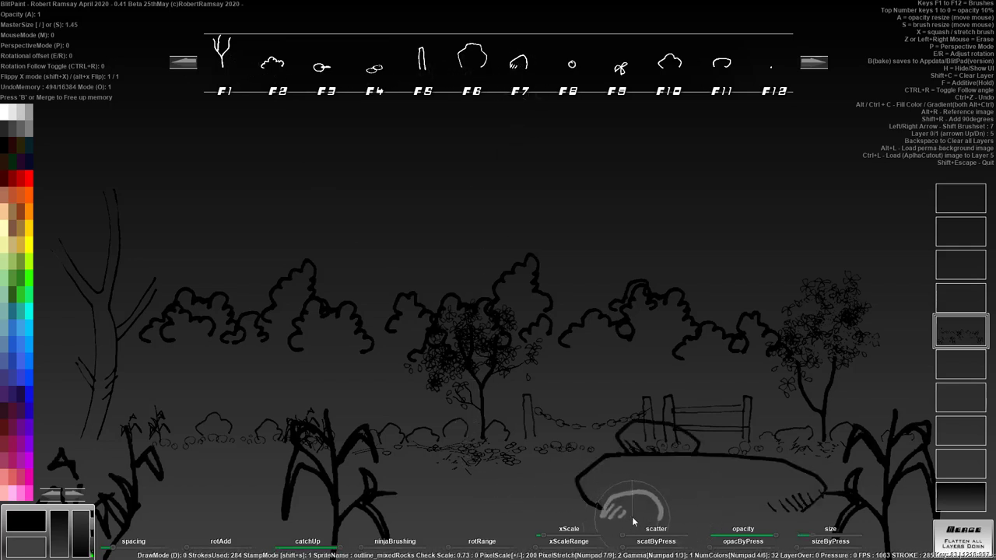
{"action": "key", "text": "ctrl+z"}
{"action": "key", "text": "s"}
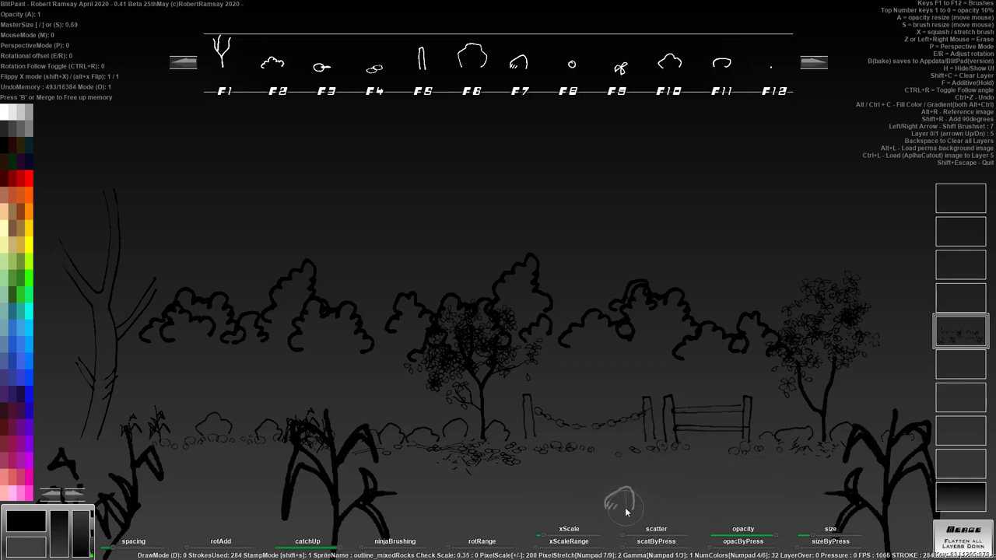
{"action": "left_click", "coordinate": [626, 511]}
{"action": "left_click", "coordinate": [790, 513]}
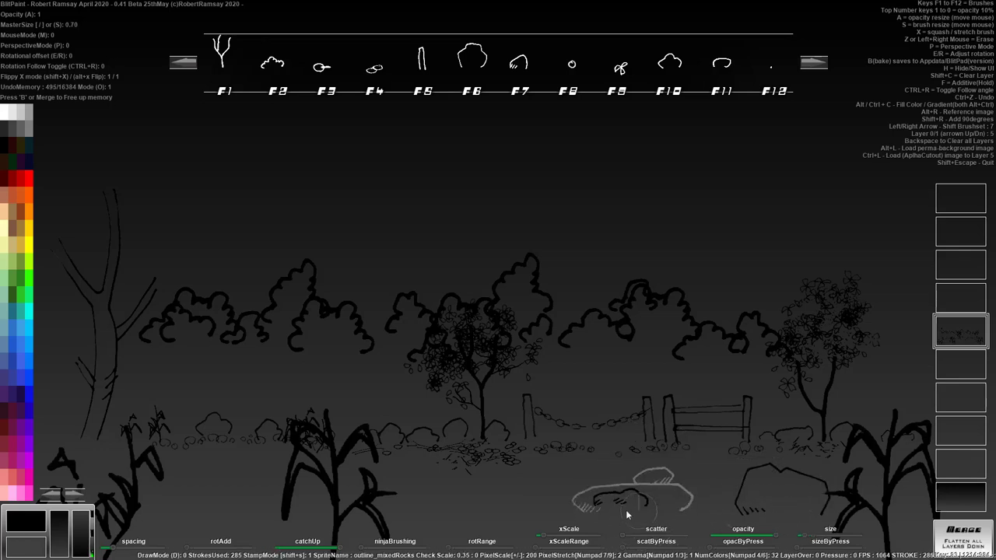
{"action": "key", "text": "ctrl+z"}
{"action": "left_click", "coordinate": [765, 516]}
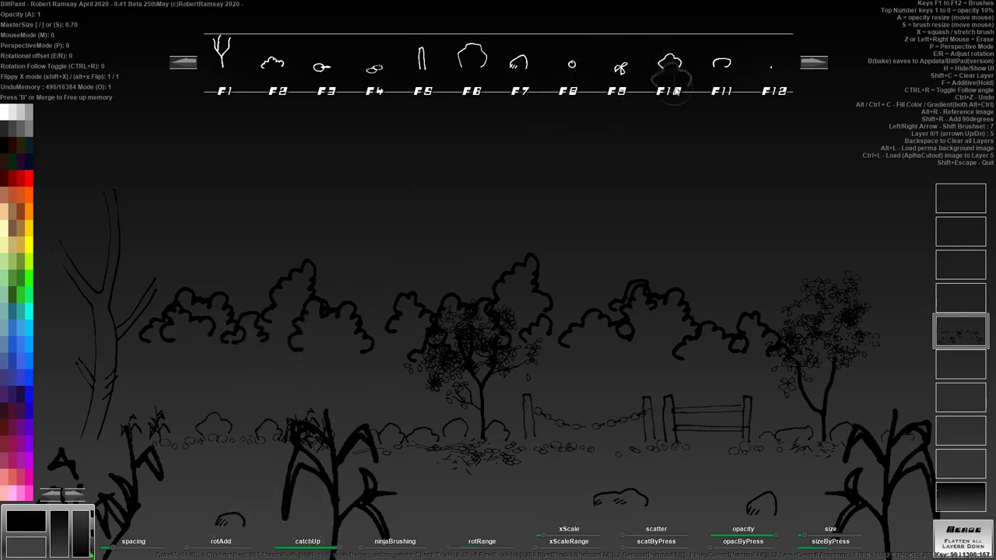
{"action": "key", "text": "s"}
{"action": "left_click", "coordinate": [537, 468]}
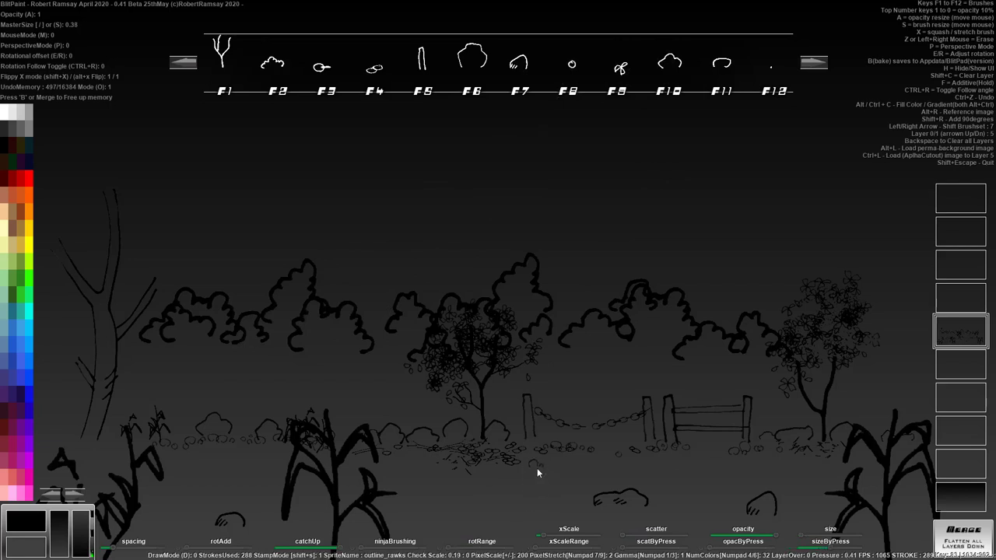
- Lay a path of flat slabs from the fence gate down through the foreground with the slab rocks brush, raising xScale and reducing size to 0.20
{"action": "key", "text": "F11"}
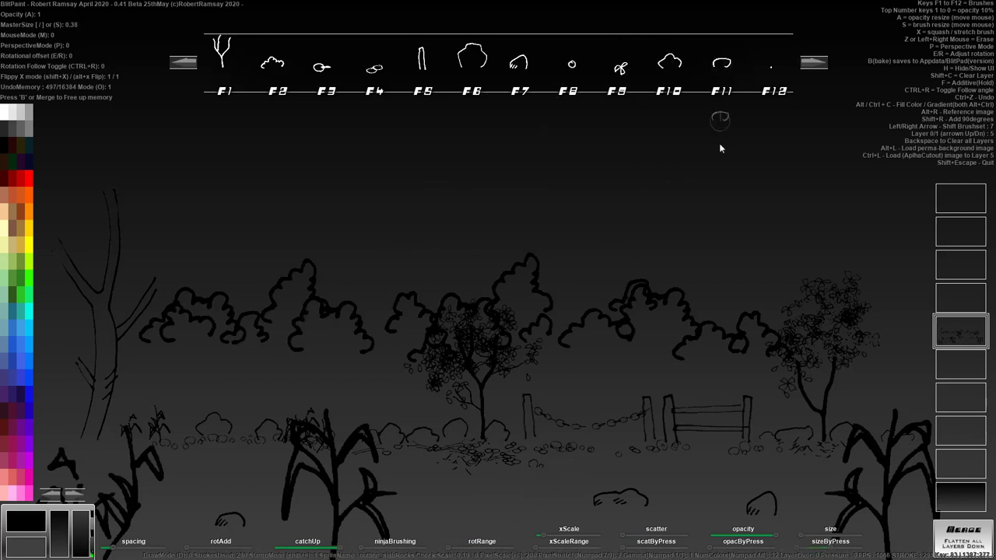
{"action": "left_click", "coordinate": [558, 464]}
{"action": "left_click", "coordinate": [575, 470]}
{"action": "key", "text": "s"}
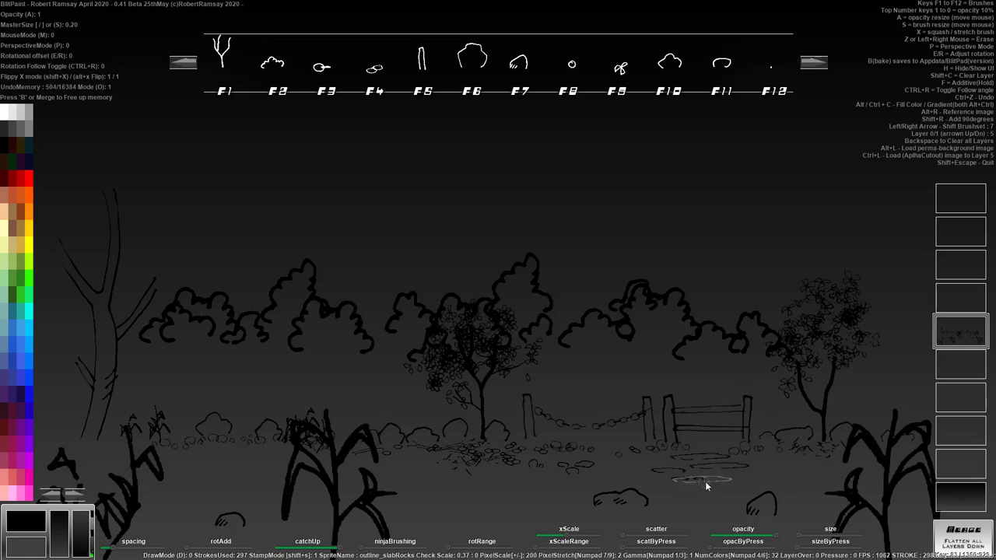
{"action": "left_click", "coordinate": [722, 515]}
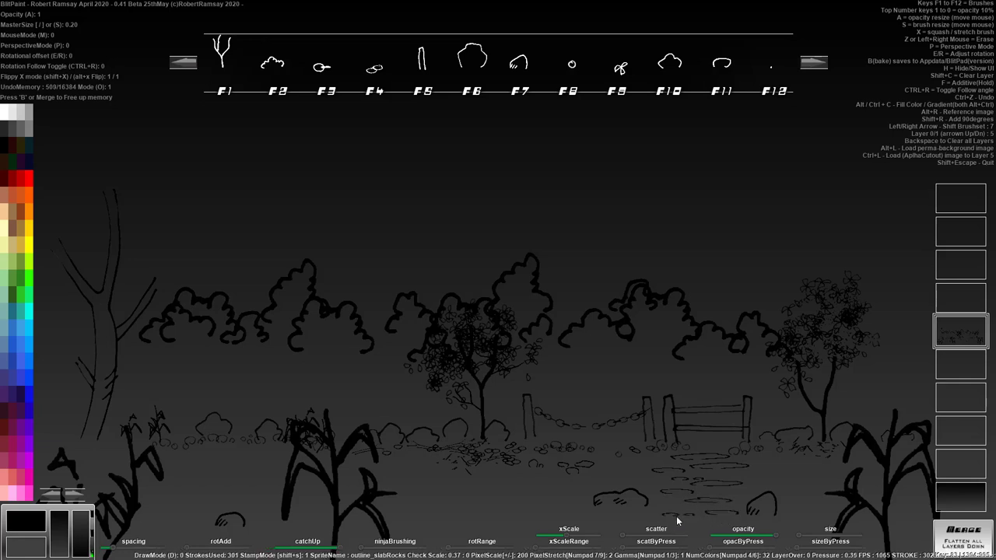
- Extend the flat slab path down to the canvas's lower edge with the interface hidden, restoring it when done
{"action": "left_click", "coordinate": [667, 518]}
{"action": "left_click", "coordinate": [633, 523]}
{"action": "key", "text": "h"}
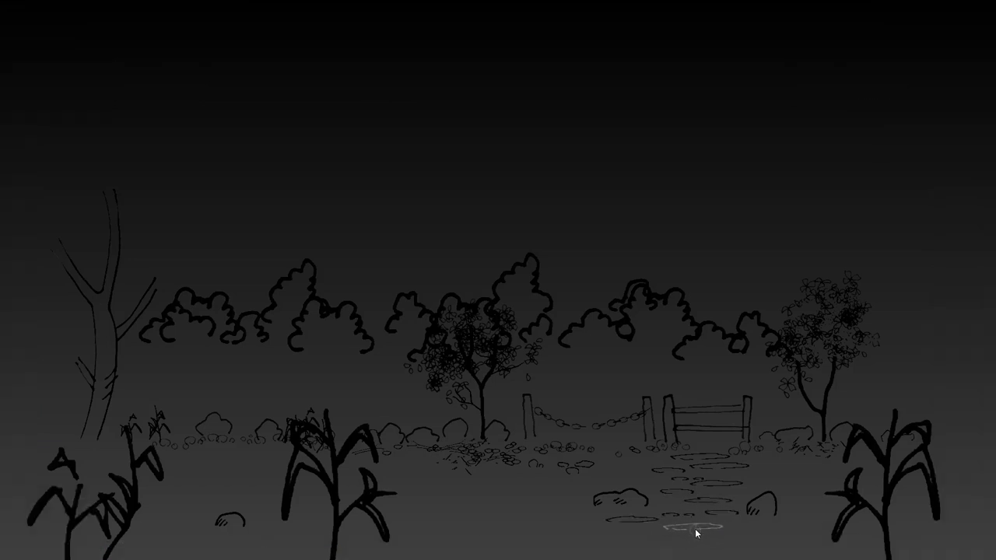
{"action": "left_click", "coordinate": [690, 555]}
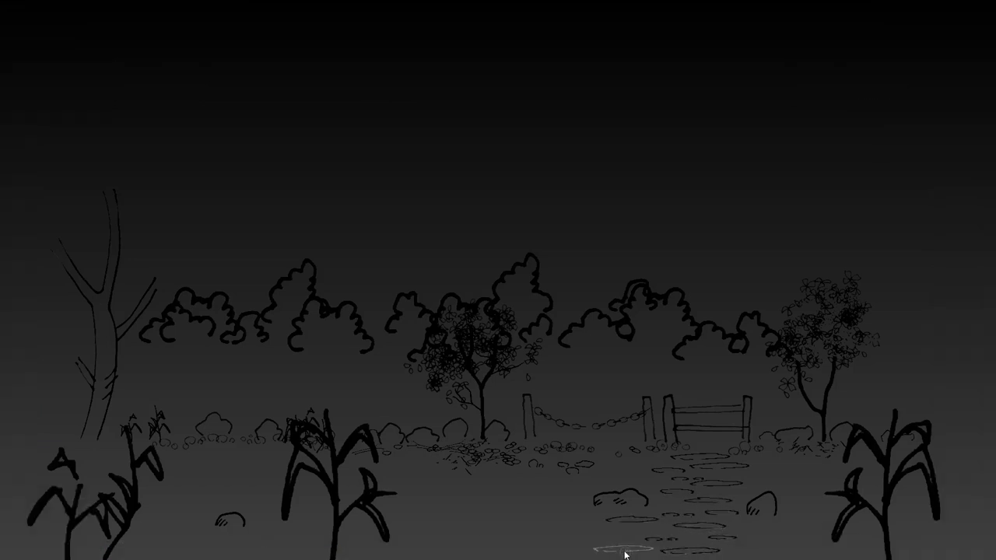
{"action": "left_click", "coordinate": [625, 552]}
{"action": "left_click", "coordinate": [622, 538]}
{"action": "left_click", "coordinate": [558, 555]}
{"action": "left_click", "coordinate": [568, 536]}
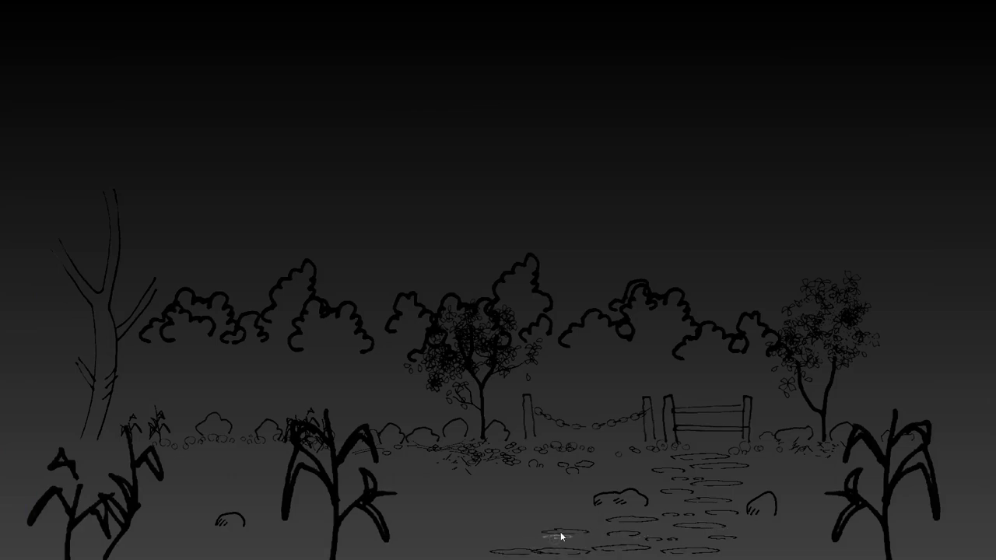
{"action": "key", "text": "h"}
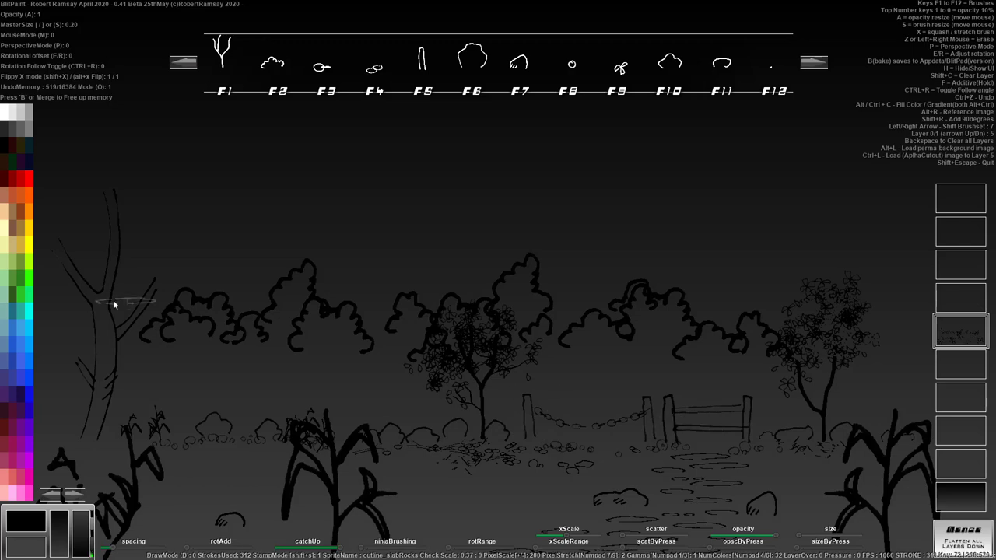
- Fill the background with a cyan-to-blue vertical gradient and make layer 4, beneath the outlines, active
{"action": "left_click", "coordinate": [28, 322]}
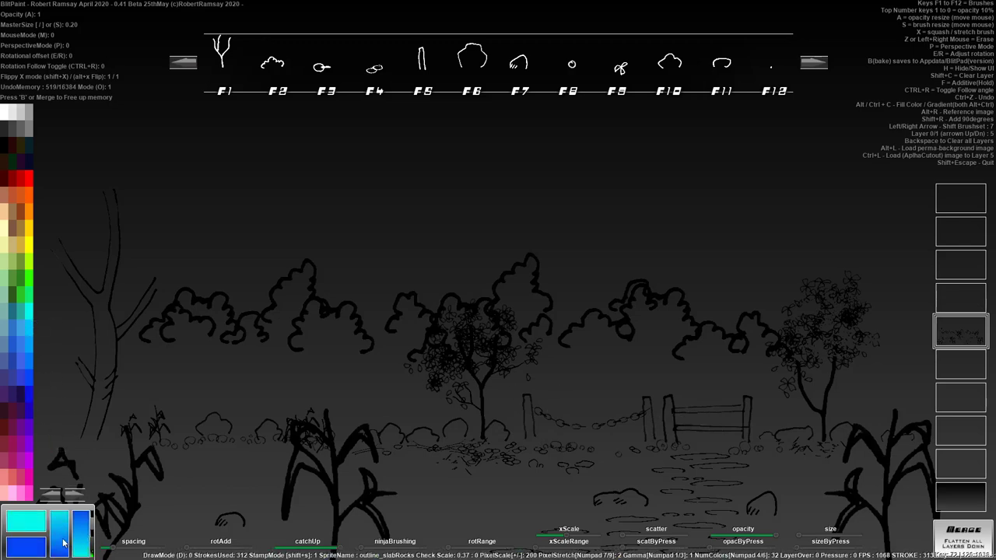
{"action": "key", "text": "ctrl+alt+c"}
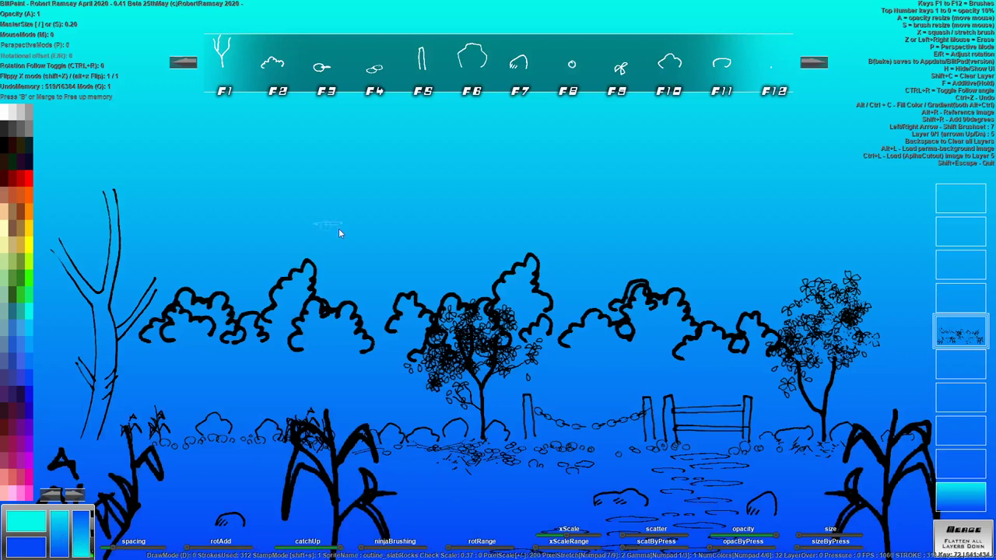
{"action": "left_click", "coordinate": [956, 375]}
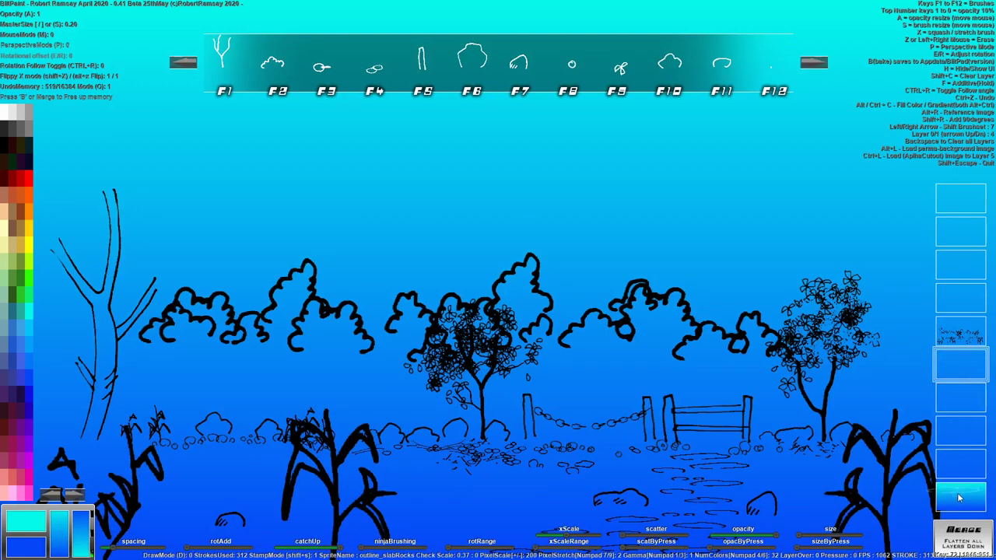
{"action": "left_click", "coordinate": [966, 501]}
{"action": "left_click", "coordinate": [960, 334]}
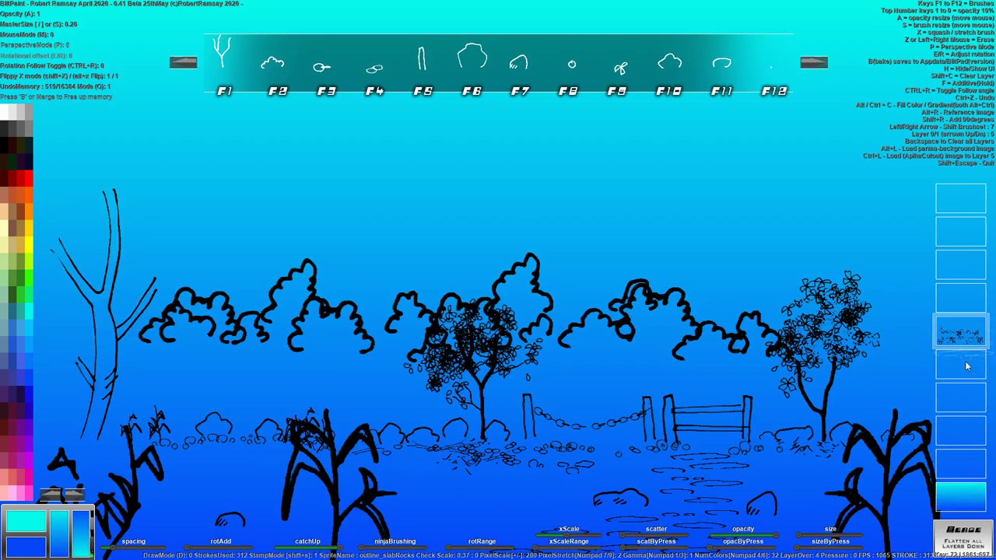
{"action": "left_click", "coordinate": [960, 366]}
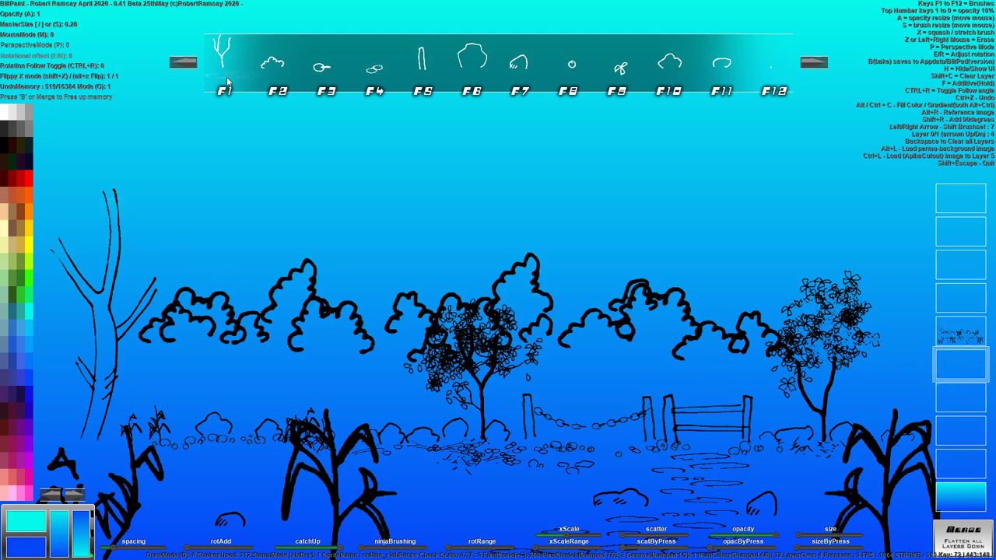
- Choose the art square brush from brush set 0 and set its two colours to green and muted blue
{"action": "left_click", "coordinate": [194, 64]}
{"action": "left_click", "coordinate": [195, 65]}
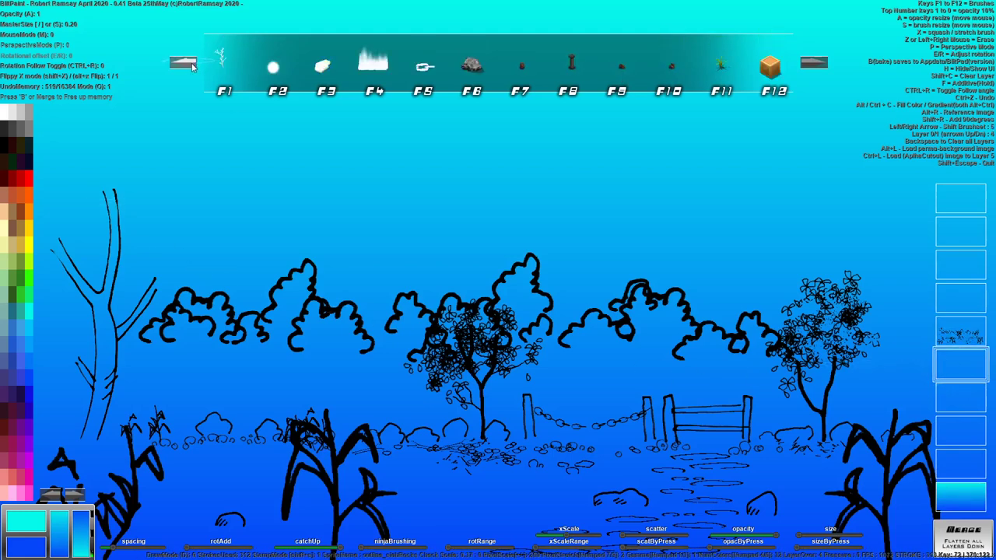
{"action": "left_click", "coordinate": [192, 64]}
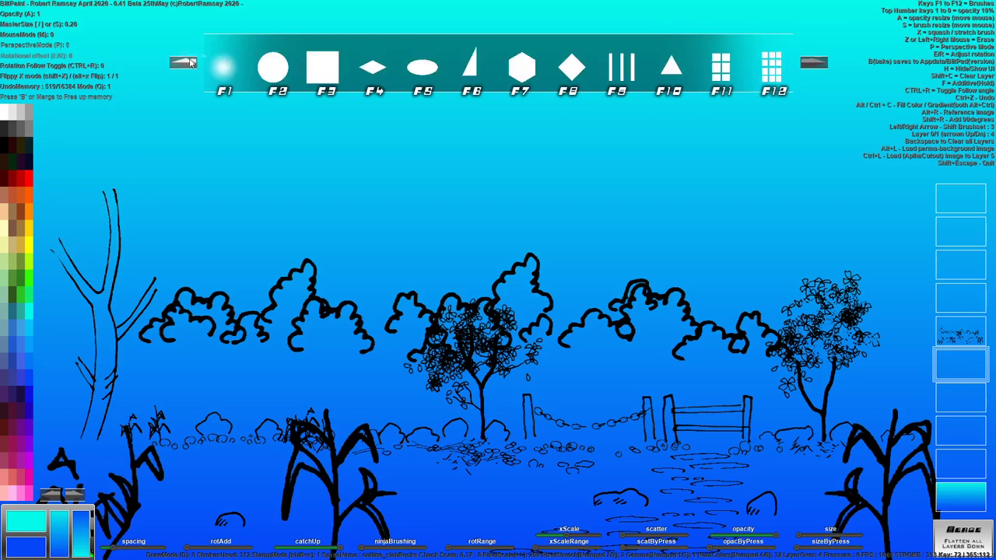
{"action": "left_click", "coordinate": [192, 63]}
{"action": "left_click", "coordinate": [192, 64]}
{"action": "left_click", "coordinate": [192, 64]}
{"action": "left_click", "coordinate": [228, 90]}
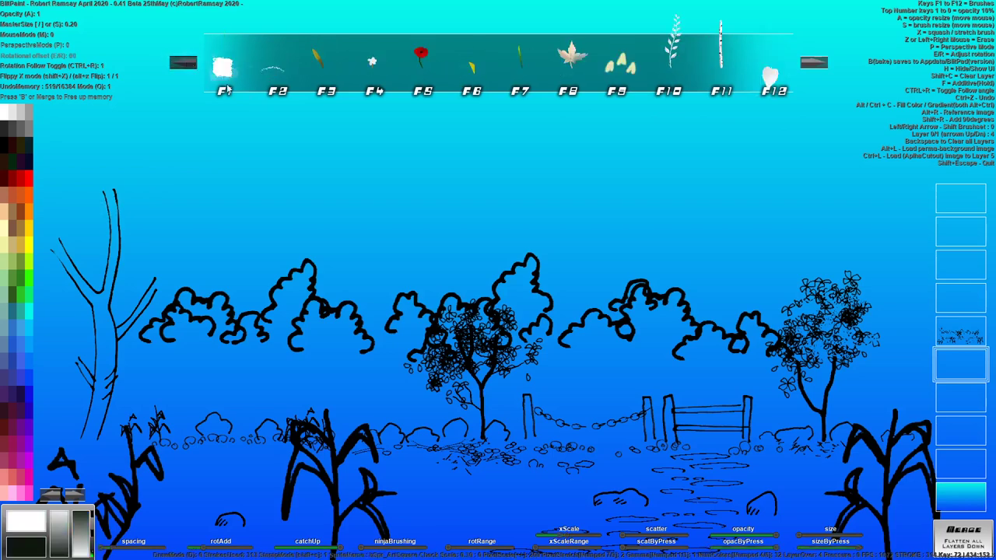
{"action": "left_click", "coordinate": [26, 289]}
{"action": "left_click", "coordinate": [15, 333]}
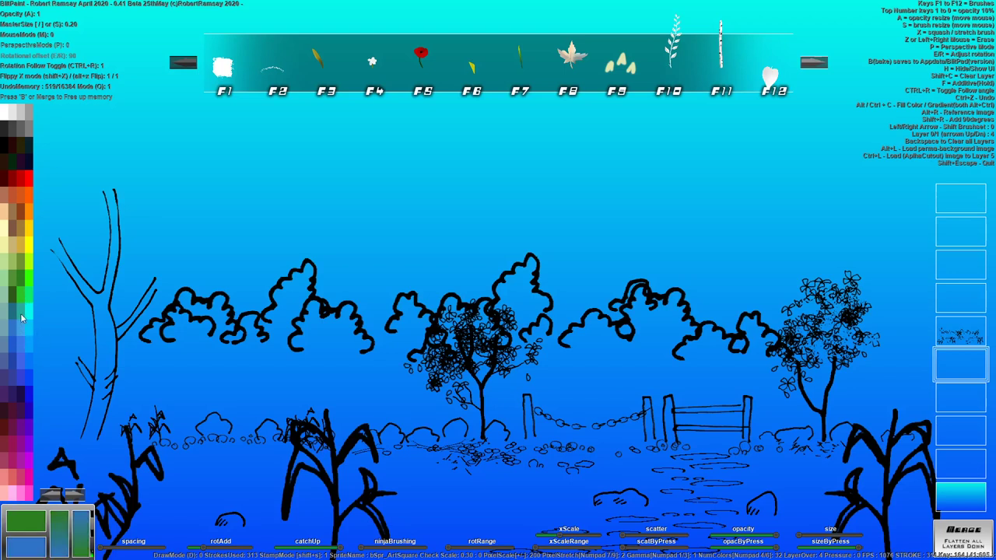
{"action": "left_click", "coordinate": [14, 314]}
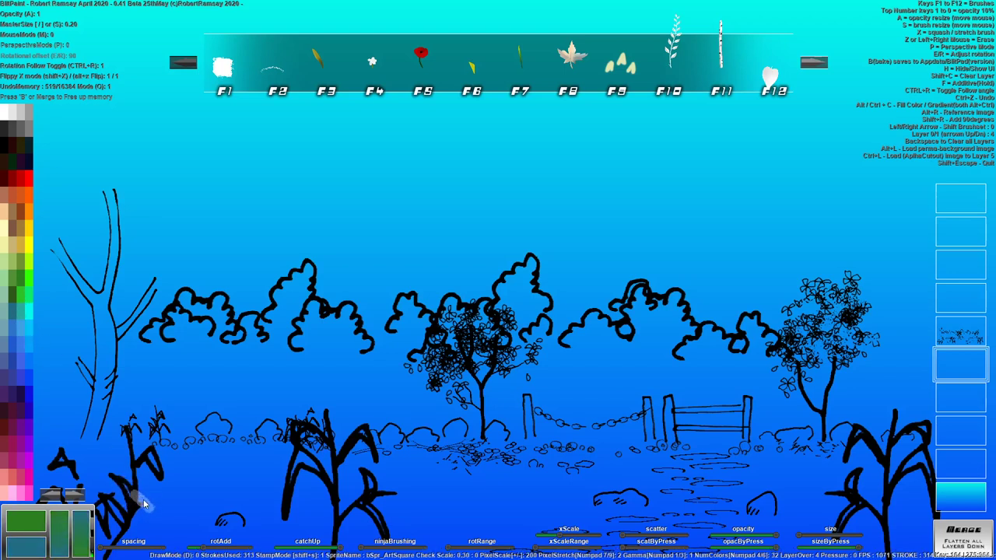
- Switch to draw mode 1 and reduce the brush's size setting and its master size to 0.11
{"action": "key", "text": "d"}
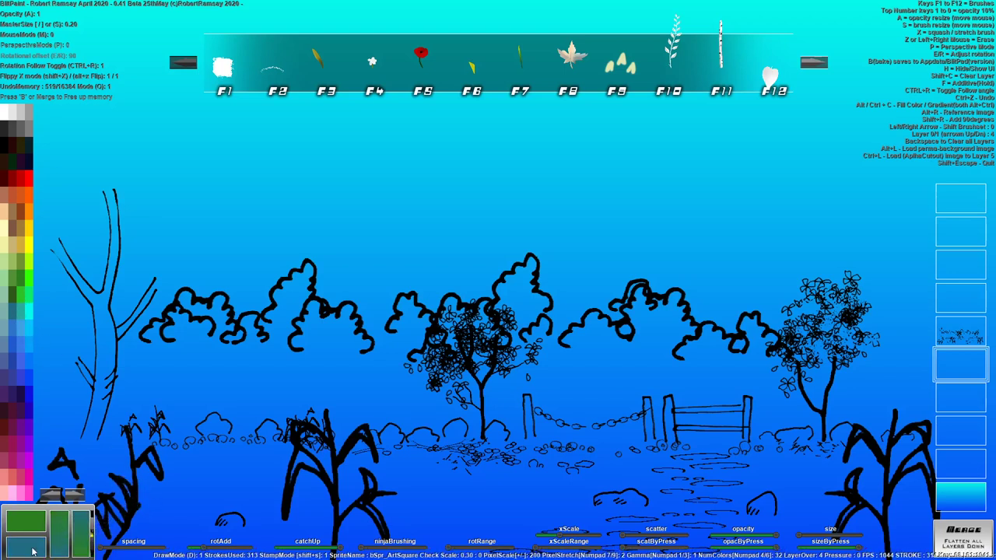
{"action": "key", "text": "bracketleft"}
{"action": "key", "text": "bracketleft"}
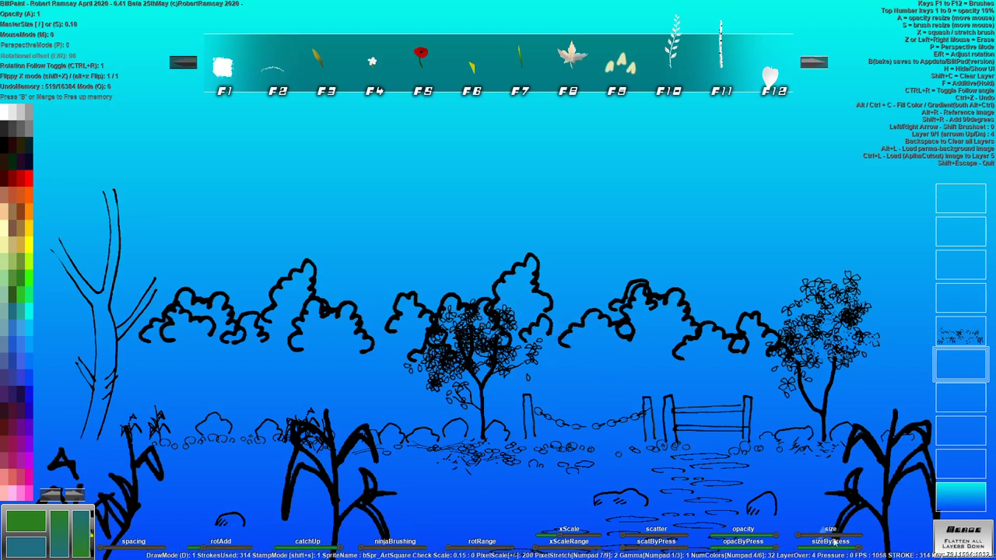
{"action": "left_click_drag", "start_coordinate": [817, 537], "coordinate": [803, 535]}
{"action": "key", "text": "s"}
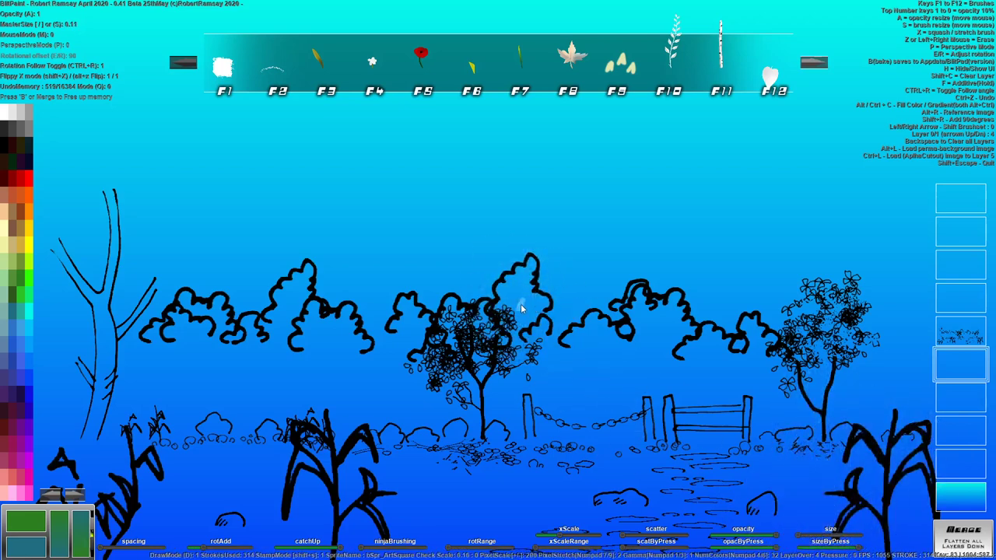
- Paint green-blue foliage inside the central and right bush outlines and across the band behind the fence
{"action": "mouse_move", "coordinate": [523, 313]}
{"action": "left_mouse_down"}
{"action": "mouse_move", "coordinate": [531, 259]}
{"action": "mouse_move", "coordinate": [507, 284]}
{"action": "mouse_move", "coordinate": [498, 313]}
{"action": "mouse_move", "coordinate": [505, 324]}
{"action": "mouse_move", "coordinate": [541, 304]}
{"action": "mouse_move", "coordinate": [530, 326]}
{"action": "mouse_move", "coordinate": [540, 329]}
{"action": "mouse_move", "coordinate": [528, 340]}
{"action": "mouse_move", "coordinate": [542, 365]}
{"action": "mouse_move", "coordinate": [597, 320]}
{"action": "mouse_move", "coordinate": [628, 352]}
{"action": "mouse_move", "coordinate": [642, 325]}
{"action": "mouse_move", "coordinate": [631, 309]}
{"action": "mouse_move", "coordinate": [621, 317]}
{"action": "mouse_move", "coordinate": [643, 289]}
{"action": "mouse_move", "coordinate": [645, 323]}
{"action": "mouse_move", "coordinate": [676, 301]}
{"action": "mouse_move", "coordinate": [687, 335]}
{"action": "mouse_move", "coordinate": [661, 329]}
{"action": "mouse_move", "coordinate": [648, 357]}
{"action": "mouse_move", "coordinate": [656, 374]}
{"action": "mouse_move", "coordinate": [690, 371]}
{"action": "mouse_move", "coordinate": [706, 349]}
{"action": "left_mouse_up"}
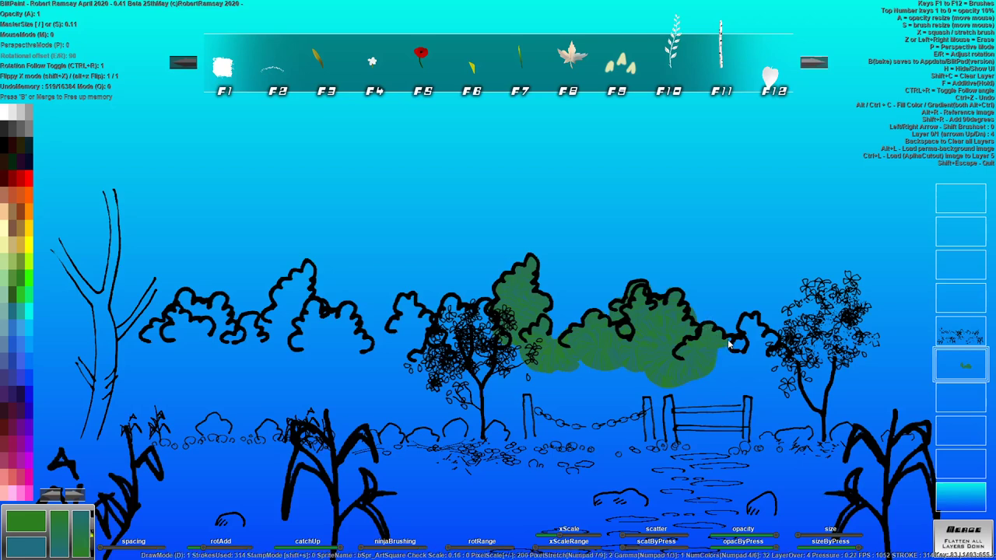
{"action": "left_click_drag", "start_coordinate": [721, 362], "coordinate": [747, 360]}
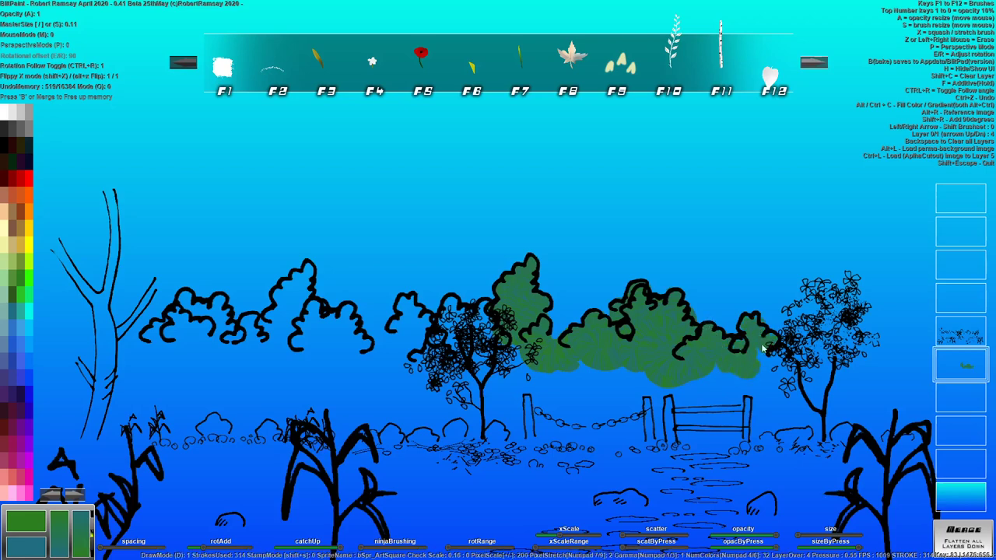
{"action": "mouse_move", "coordinate": [762, 348]}
{"action": "left_mouse_down"}
{"action": "mouse_move", "coordinate": [795, 413]}
{"action": "mouse_move", "coordinate": [796, 405]}
{"action": "mouse_move", "coordinate": [826, 421]}
{"action": "mouse_move", "coordinate": [792, 378]}
{"action": "mouse_move", "coordinate": [826, 406]}
{"action": "left_mouse_up"}
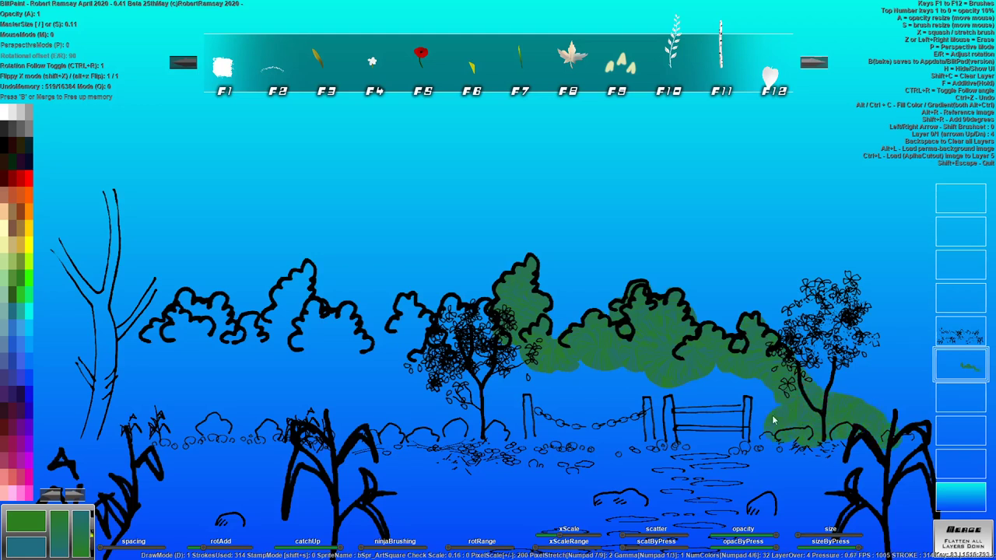
{"action": "mouse_move", "coordinate": [581, 421]}
{"action": "left_mouse_down"}
{"action": "mouse_move", "coordinate": [736, 405]}
{"action": "mouse_move", "coordinate": [644, 382]}
{"action": "mouse_move", "coordinate": [587, 393]}
{"action": "mouse_move", "coordinate": [601, 422]}
{"action": "mouse_move", "coordinate": [580, 438]}
{"action": "mouse_move", "coordinate": [450, 418]}
{"action": "mouse_move", "coordinate": [457, 410]}
{"action": "mouse_move", "coordinate": [498, 430]}
{"action": "mouse_move", "coordinate": [520, 409]}
{"action": "mouse_move", "coordinate": [431, 388]}
{"action": "mouse_move", "coordinate": [498, 367]}
{"action": "mouse_move", "coordinate": [585, 385]}
{"action": "mouse_move", "coordinate": [412, 412]}
{"action": "mouse_move", "coordinate": [287, 415]}
{"action": "mouse_move", "coordinate": [330, 416]}
{"action": "mouse_move", "coordinate": [304, 420]}
{"action": "left_mouse_up"}
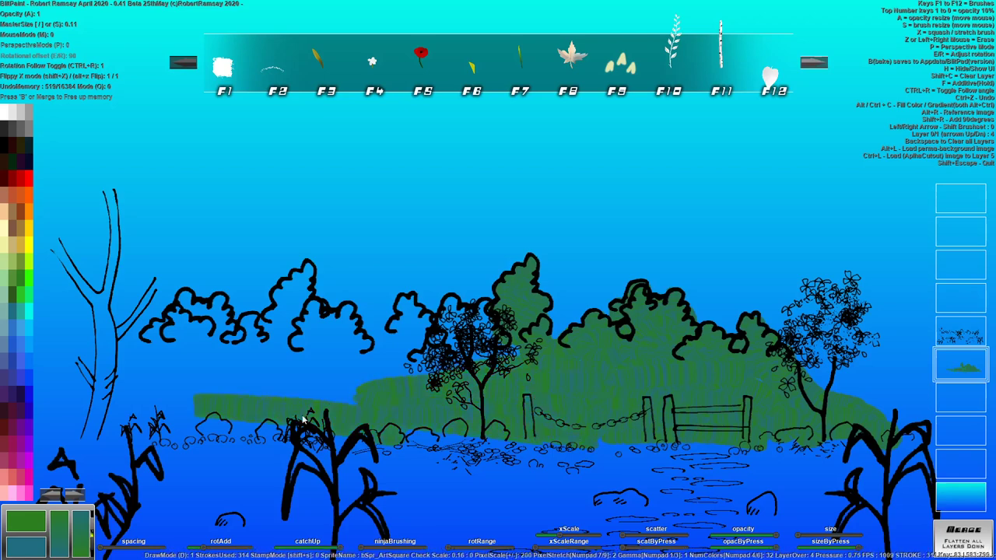
- Paint the left and left-centre bushes with the same green-blue foliage up to their outlines
{"action": "mouse_move", "coordinate": [81, 416]}
{"action": "left_mouse_down"}
{"action": "mouse_move", "coordinate": [202, 399]}
{"action": "mouse_move", "coordinate": [151, 341]}
{"action": "mouse_move", "coordinate": [163, 327]}
{"action": "mouse_move", "coordinate": [184, 339]}
{"action": "mouse_move", "coordinate": [187, 296]}
{"action": "mouse_move", "coordinate": [226, 341]}
{"action": "left_mouse_up"}
{"action": "mouse_move", "coordinate": [160, 357]}
{"action": "left_mouse_down"}
{"action": "mouse_move", "coordinate": [248, 325]}
{"action": "mouse_move", "coordinate": [262, 330]}
{"action": "mouse_move", "coordinate": [266, 308]}
{"action": "mouse_move", "coordinate": [215, 273]}
{"action": "left_mouse_up"}
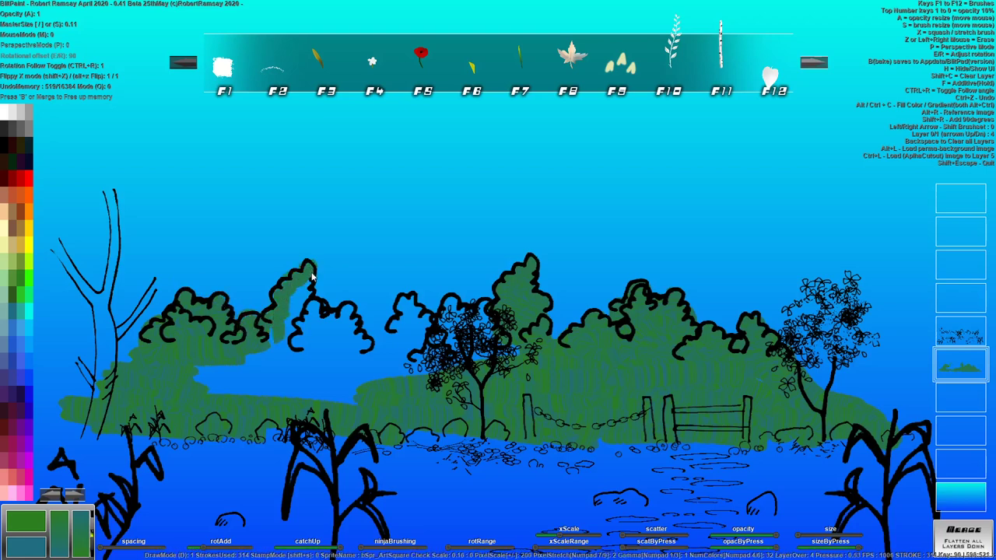
{"action": "mouse_move", "coordinate": [311, 276]}
{"action": "left_mouse_down"}
{"action": "mouse_move", "coordinate": [301, 342]}
{"action": "mouse_move", "coordinate": [280, 347]}
{"action": "mouse_move", "coordinate": [303, 353]}
{"action": "mouse_move", "coordinate": [315, 316]}
{"action": "mouse_move", "coordinate": [343, 312]}
{"action": "mouse_move", "coordinate": [356, 360]}
{"action": "mouse_move", "coordinate": [349, 344]}
{"action": "mouse_move", "coordinate": [367, 364]}
{"action": "mouse_move", "coordinate": [398, 354]}
{"action": "mouse_move", "coordinate": [413, 303]}
{"action": "mouse_move", "coordinate": [422, 329]}
{"action": "mouse_move", "coordinate": [411, 349]}
{"action": "mouse_move", "coordinate": [425, 297]}
{"action": "left_mouse_up"}
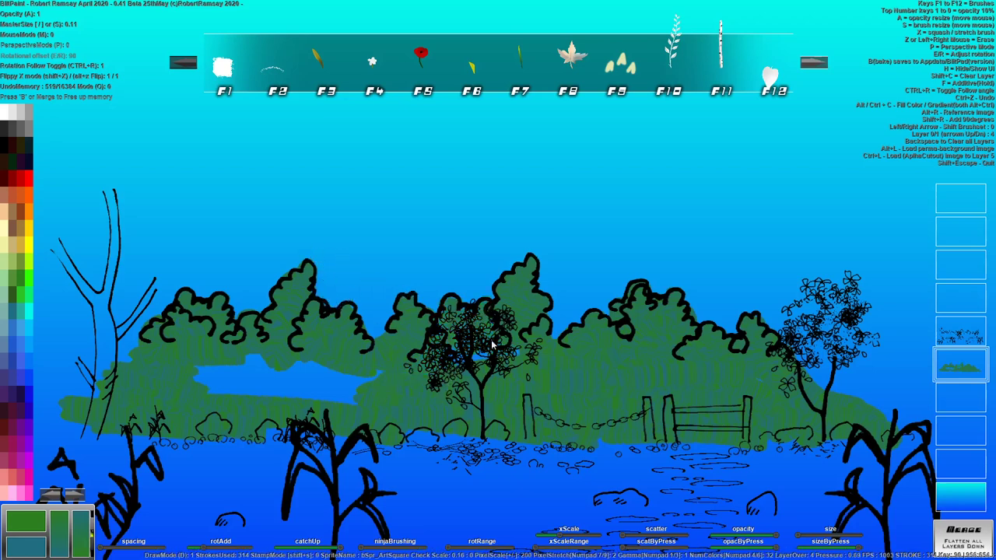
- Fill the gap below the left bushes and extend the green band towards both canvas edges, hiding the interface
{"action": "mouse_move", "coordinate": [377, 387]}
{"action": "left_mouse_down"}
{"action": "mouse_move", "coordinate": [251, 382]}
{"action": "mouse_move", "coordinate": [276, 394]}
{"action": "mouse_move", "coordinate": [330, 373]}
{"action": "mouse_move", "coordinate": [187, 372]}
{"action": "mouse_move", "coordinate": [73, 418]}
{"action": "mouse_move", "coordinate": [40, 381]}
{"action": "mouse_move", "coordinate": [4, 404]}
{"action": "left_mouse_up"}
{"action": "key", "text": "h"}
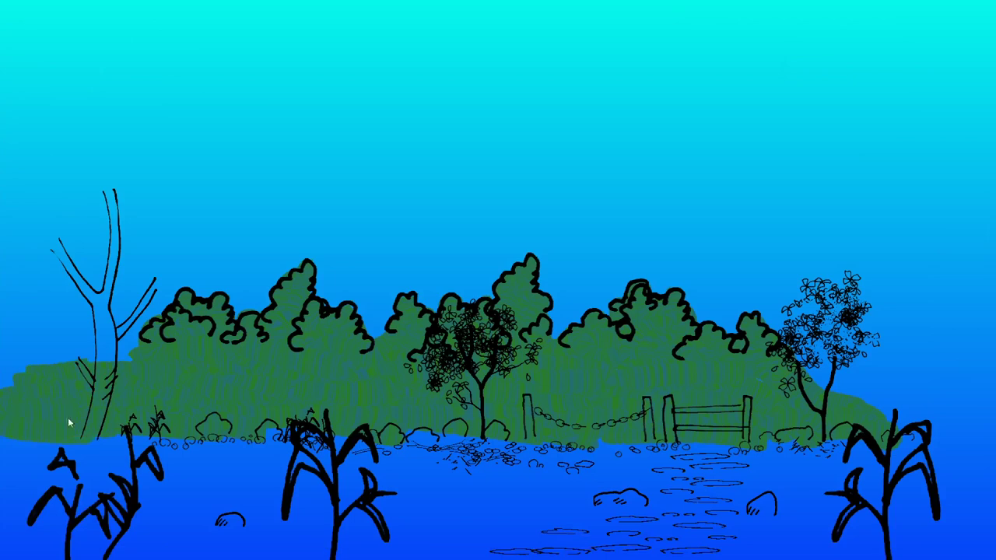
{"action": "mouse_move", "coordinate": [68, 417]}
{"action": "left_mouse_down"}
{"action": "mouse_move", "coordinate": [83, 365]}
{"action": "mouse_move", "coordinate": [44, 358]}
{"action": "mouse_move", "coordinate": [108, 365]}
{"action": "mouse_move", "coordinate": [19, 361]}
{"action": "left_mouse_up"}
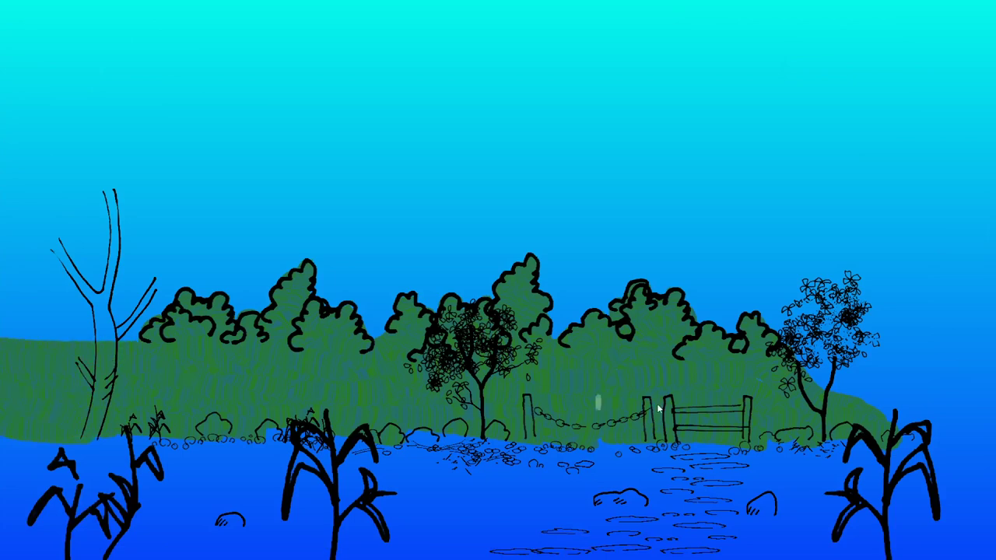
{"action": "mouse_move", "coordinate": [851, 395]}
{"action": "left_mouse_down"}
{"action": "mouse_move", "coordinate": [801, 363]}
{"action": "mouse_move", "coordinate": [851, 416]}
{"action": "left_mouse_up"}
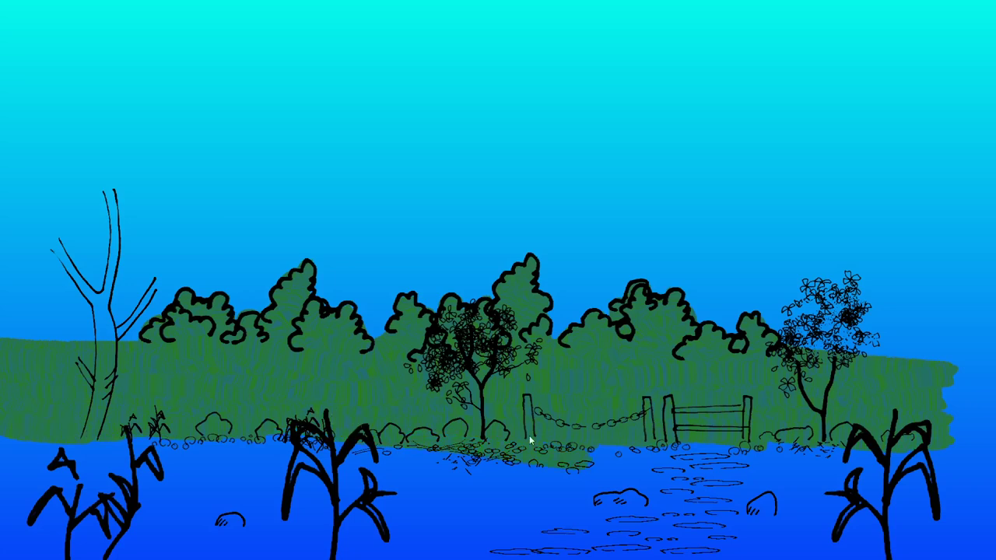
- Cover the whole foreground and the remaining right edge with green-blue ground strokes while the interface is hidden
{"action": "key", "text": "h"}
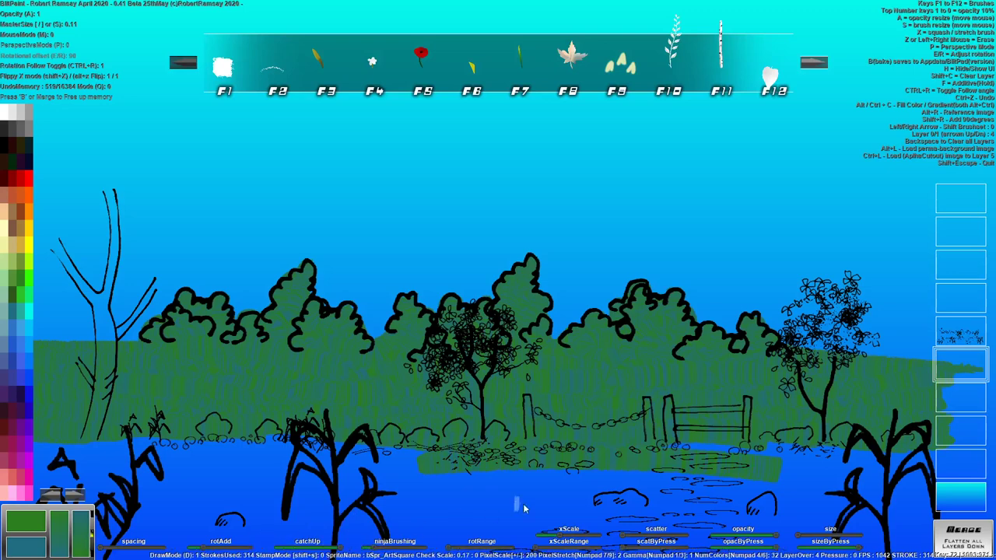
{"action": "key", "text": "h"}
{"action": "mouse_move", "coordinate": [638, 533]}
{"action": "left_mouse_down"}
{"action": "mouse_move", "coordinate": [293, 511]}
{"action": "mouse_move", "coordinate": [430, 539]}
{"action": "mouse_move", "coordinate": [288, 535]}
{"action": "mouse_move", "coordinate": [684, 512]}
{"action": "mouse_move", "coordinate": [782, 549]}
{"action": "mouse_move", "coordinate": [710, 540]}
{"action": "mouse_move", "coordinate": [977, 508]}
{"action": "mouse_move", "coordinate": [608, 471]}
{"action": "mouse_move", "coordinate": [902, 473]}
{"action": "mouse_move", "coordinate": [972, 555]}
{"action": "left_mouse_up"}
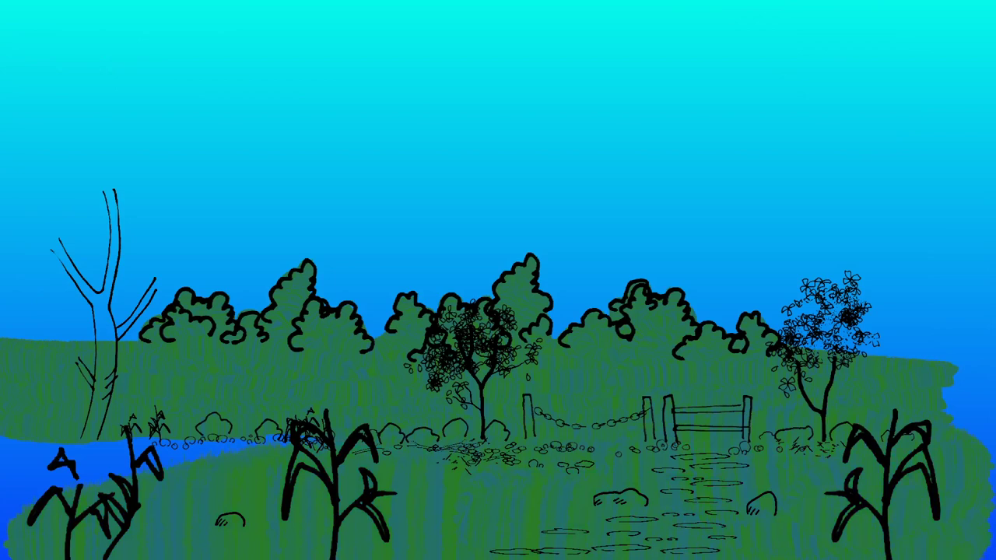
{"action": "mouse_move", "coordinate": [912, 504]}
{"action": "left_mouse_down"}
{"action": "mouse_move", "coordinate": [978, 412]}
{"action": "mouse_move", "coordinate": [994, 365]}
{"action": "left_mouse_up"}
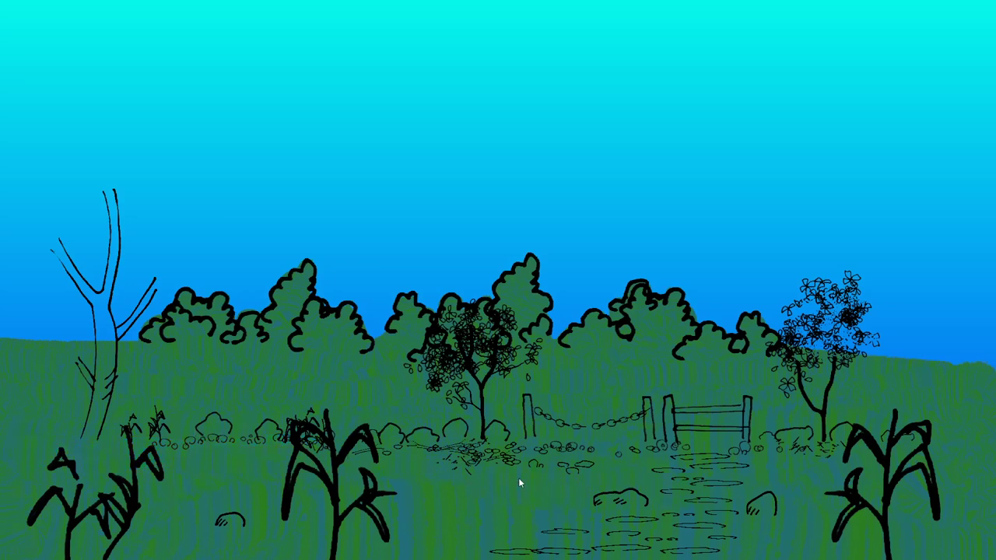
{"action": "key", "text": "h"}
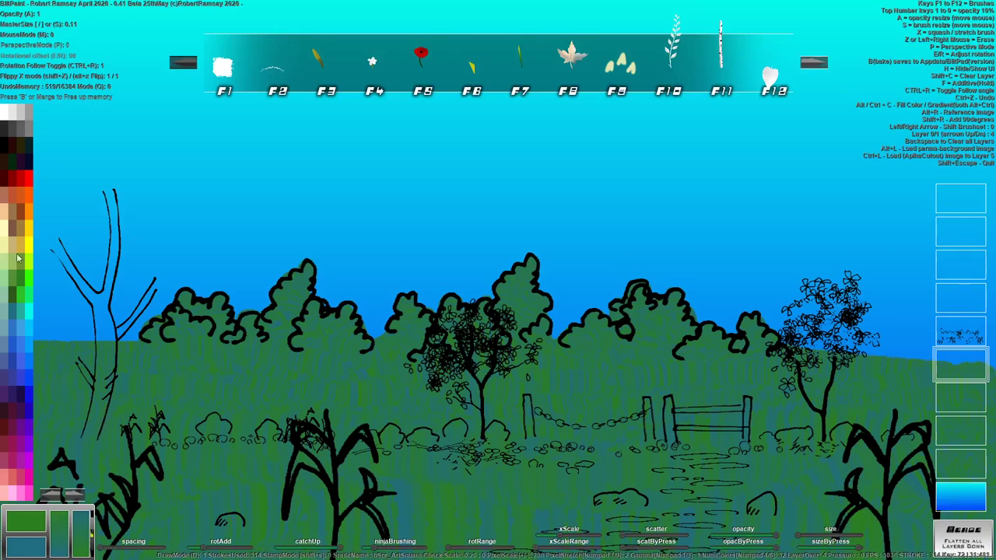
- Shade the lower parts of the right-hand bushes with soft dark olive strokes at 0.30 opacity
{"action": "left_click", "coordinate": [17, 303]}
{"action": "left_click", "coordinate": [563, 312]}
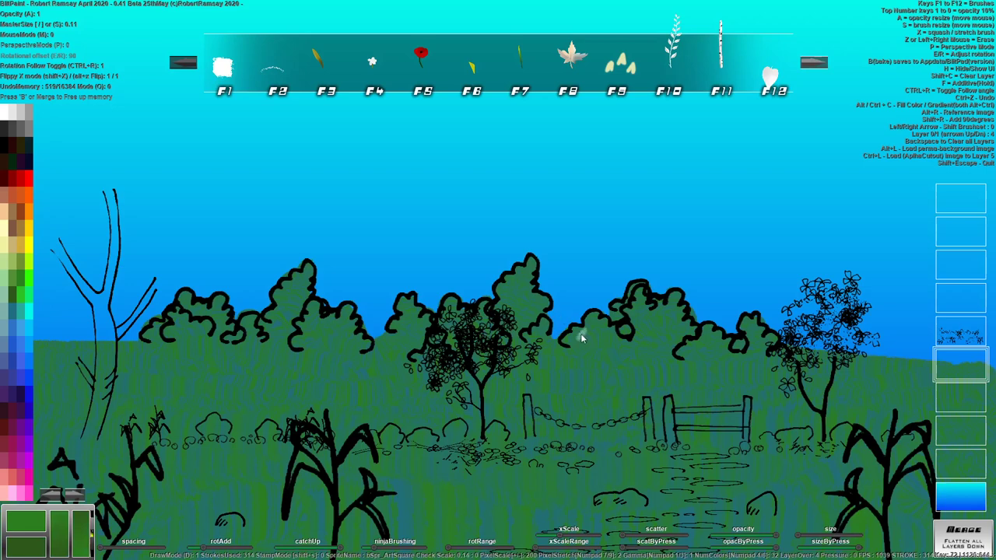
{"action": "left_click", "coordinate": [576, 342]}
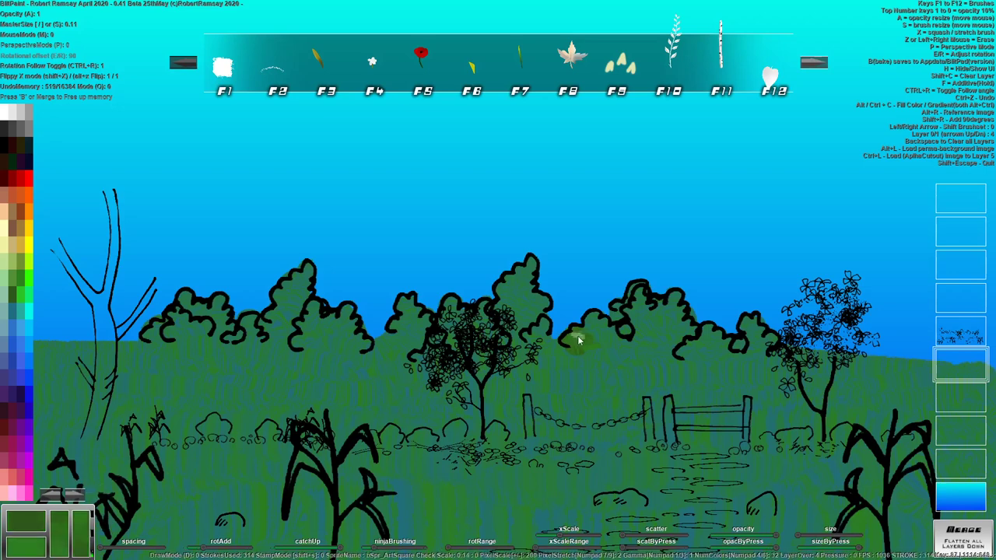
{"action": "mouse_move", "coordinate": [580, 348]}
{"action": "left_mouse_down"}
{"action": "mouse_move", "coordinate": [591, 317]}
{"action": "mouse_move", "coordinate": [597, 342]}
{"action": "mouse_move", "coordinate": [588, 348]}
{"action": "mouse_move", "coordinate": [595, 323]}
{"action": "mouse_move", "coordinate": [590, 345]}
{"action": "mouse_move", "coordinate": [604, 322]}
{"action": "mouse_move", "coordinate": [602, 343]}
{"action": "mouse_move", "coordinate": [628, 334]}
{"action": "left_mouse_up"}
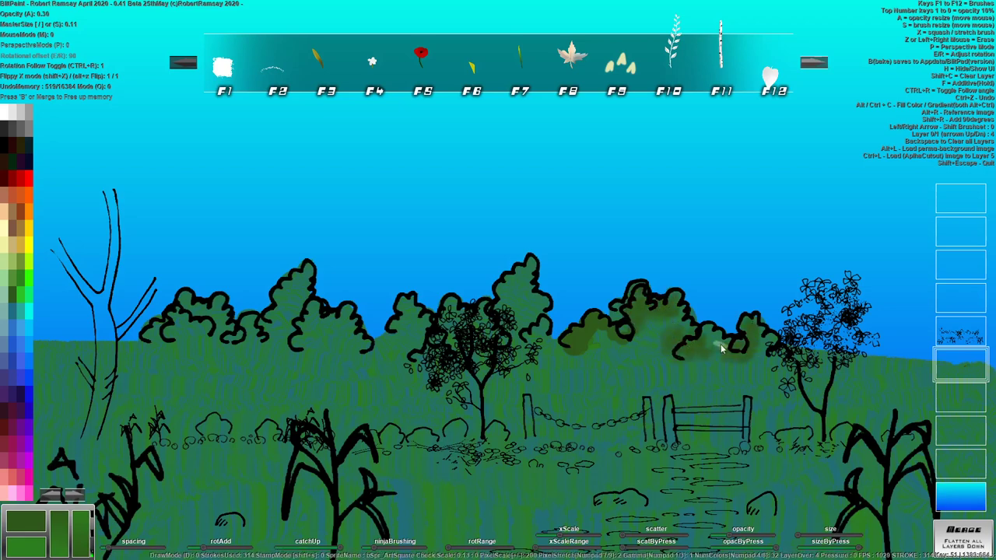
- With the interface hidden, shade the central and left bushes, the left horizon and patches of the ground with dark olive
{"action": "key", "text": "h"}
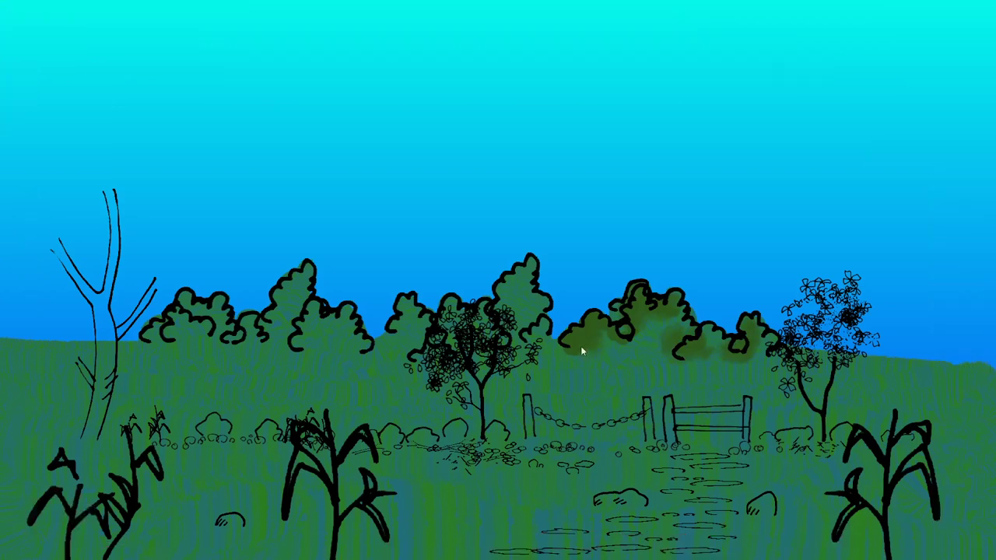
{"action": "left_click_drag", "start_coordinate": [505, 345], "coordinate": [497, 317]}
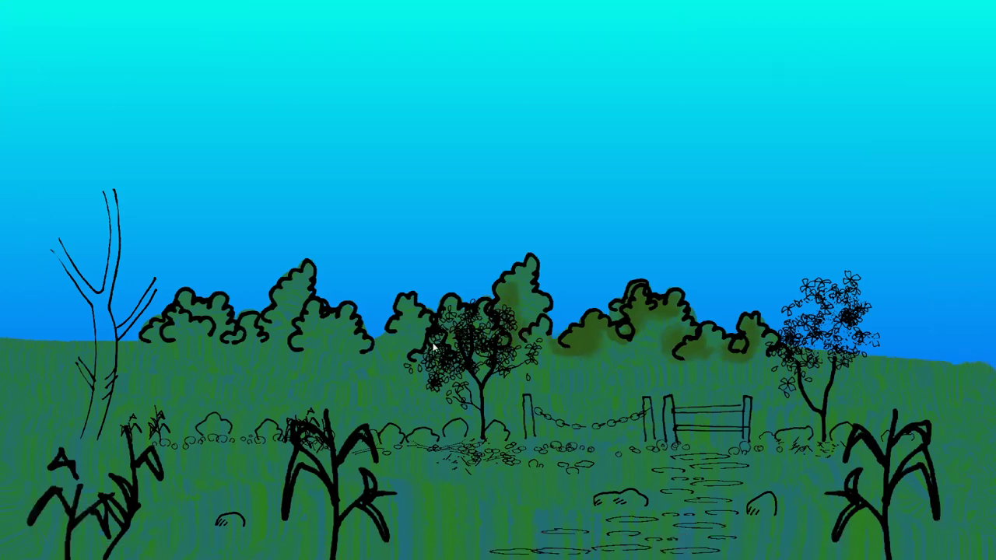
{"action": "mouse_move", "coordinate": [433, 346]}
{"action": "left_mouse_down"}
{"action": "mouse_move", "coordinate": [410, 331]}
{"action": "mouse_move", "coordinate": [378, 351]}
{"action": "mouse_move", "coordinate": [402, 315]}
{"action": "mouse_move", "coordinate": [352, 329]}
{"action": "mouse_move", "coordinate": [353, 346]}
{"action": "mouse_move", "coordinate": [318, 320]}
{"action": "mouse_move", "coordinate": [295, 327]}
{"action": "mouse_move", "coordinate": [281, 315]}
{"action": "mouse_move", "coordinate": [266, 336]}
{"action": "mouse_move", "coordinate": [172, 356]}
{"action": "left_mouse_up"}
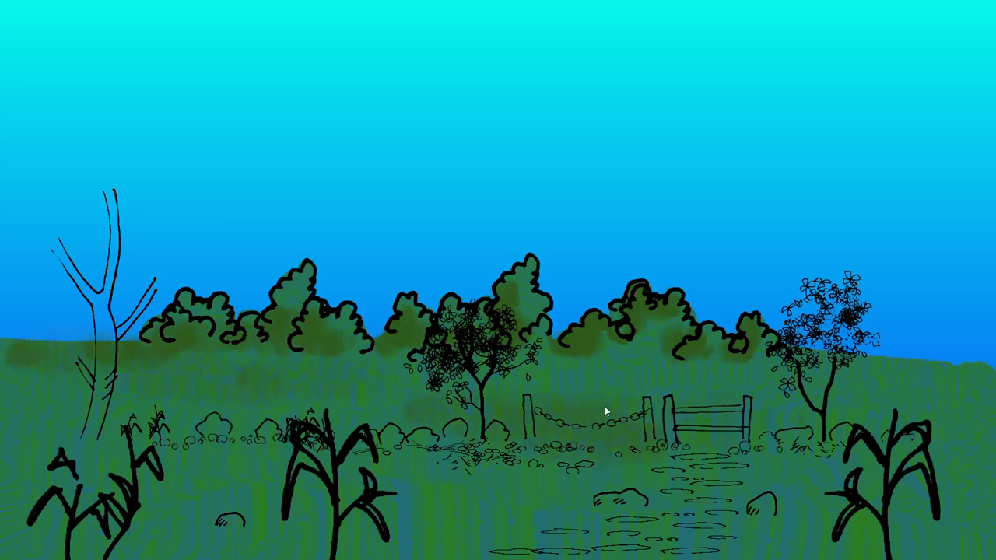
{"action": "left_click_drag", "start_coordinate": [605, 407], "coordinate": [785, 438]}
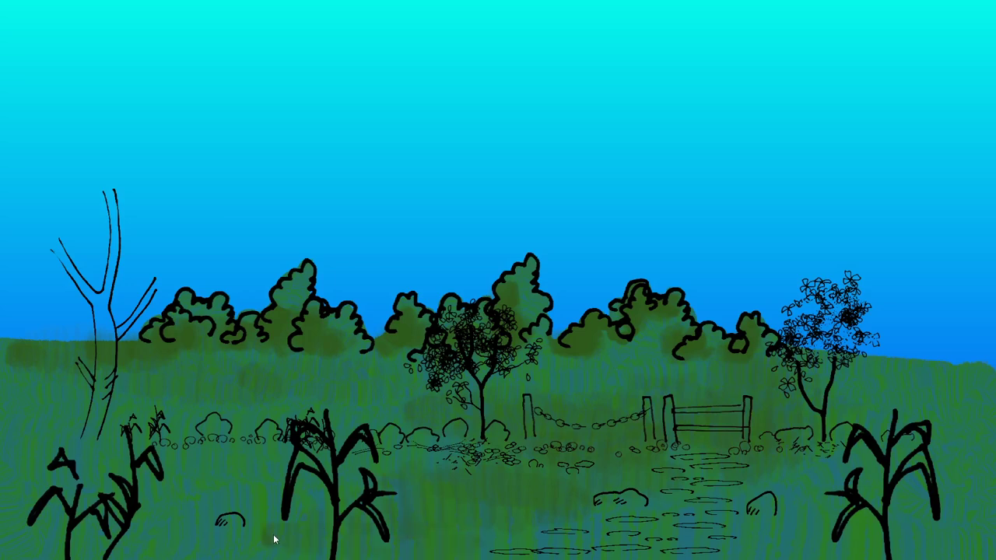
{"action": "mouse_move", "coordinate": [273, 539]}
{"action": "left_mouse_down"}
{"action": "mouse_move", "coordinate": [377, 529]}
{"action": "mouse_move", "coordinate": [177, 534]}
{"action": "mouse_move", "coordinate": [76, 552]}
{"action": "mouse_move", "coordinate": [112, 513]}
{"action": "mouse_move", "coordinate": [217, 518]}
{"action": "mouse_move", "coordinate": [355, 489]}
{"action": "left_mouse_up"}
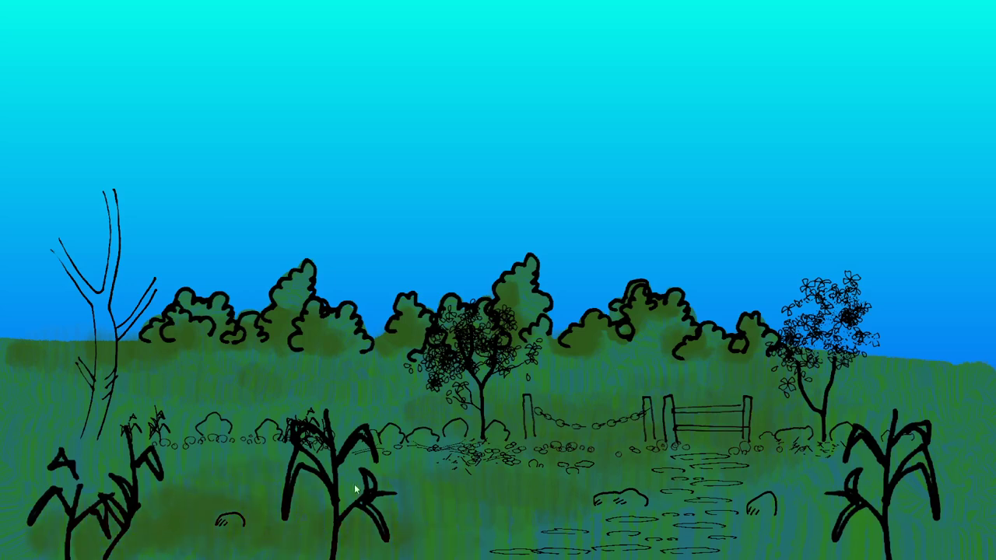
- Bring back the interface and paint the large left tree's trunk reddish brown at full opacity
{"action": "key", "text": "h"}
{"action": "left_click", "coordinate": [21, 220]}
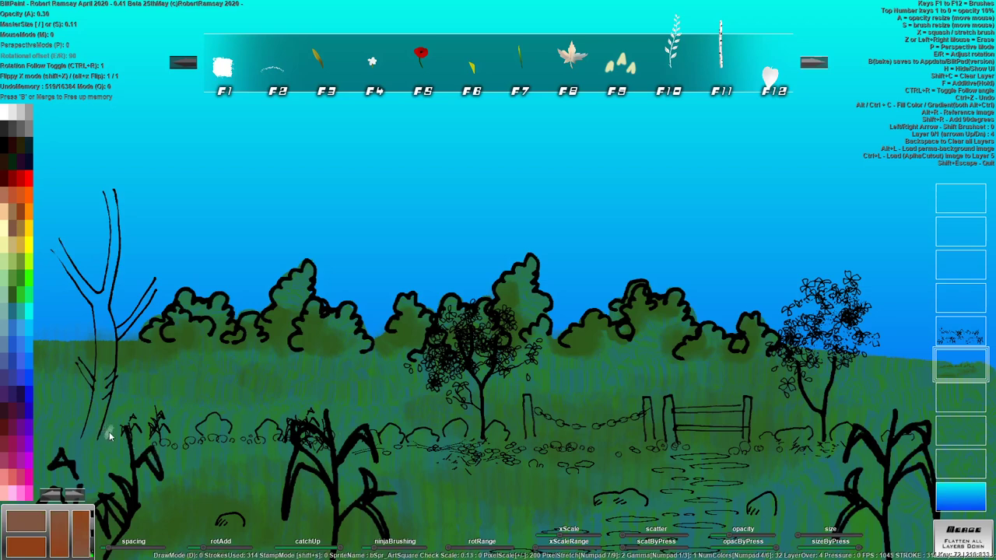
{"action": "key", "text": "d"}
{"action": "key", "text": "0"}
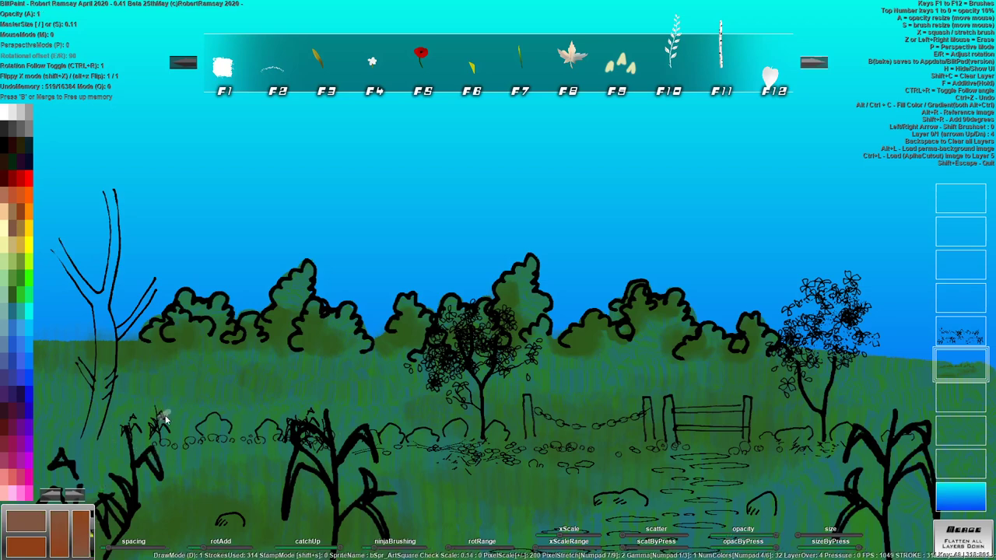
{"action": "mouse_move", "coordinate": [99, 399]}
{"action": "left_mouse_down"}
{"action": "mouse_move", "coordinate": [93, 413]}
{"action": "mouse_move", "coordinate": [103, 387]}
{"action": "left_mouse_up"}
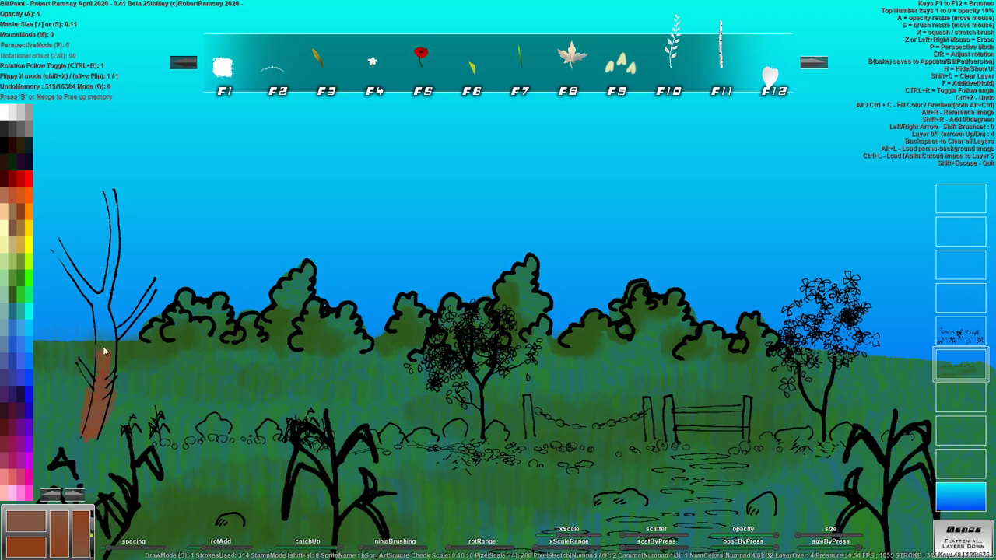
{"action": "left_click_drag", "start_coordinate": [104, 351], "coordinate": [108, 366]}
- Paint the left tree's upper branches brown, reducing the brush size for the thin right branch
{"action": "left_click_drag", "start_coordinate": [106, 322], "coordinate": [76, 279]}
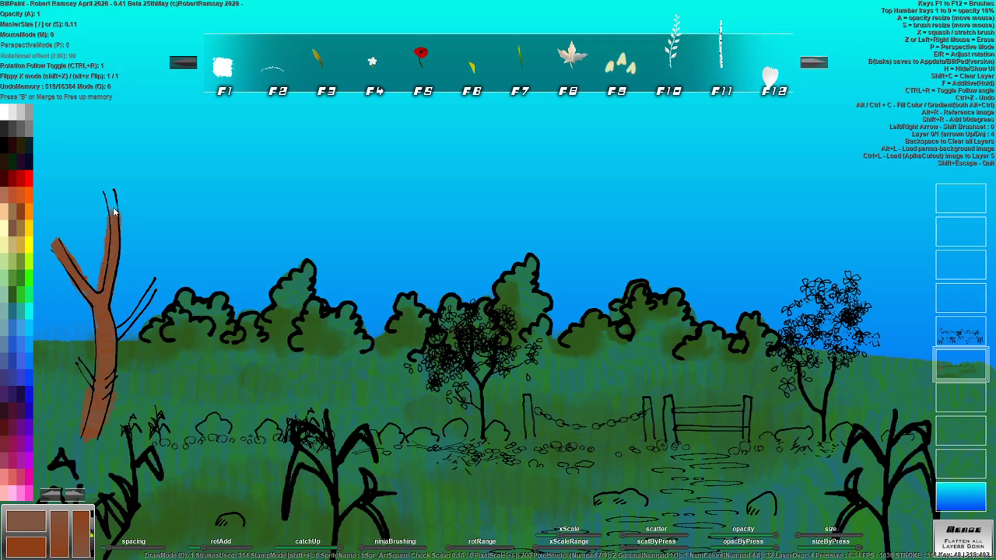
{"action": "left_click_drag", "start_coordinate": [110, 193], "coordinate": [113, 244]}
{"action": "key", "text": "["}
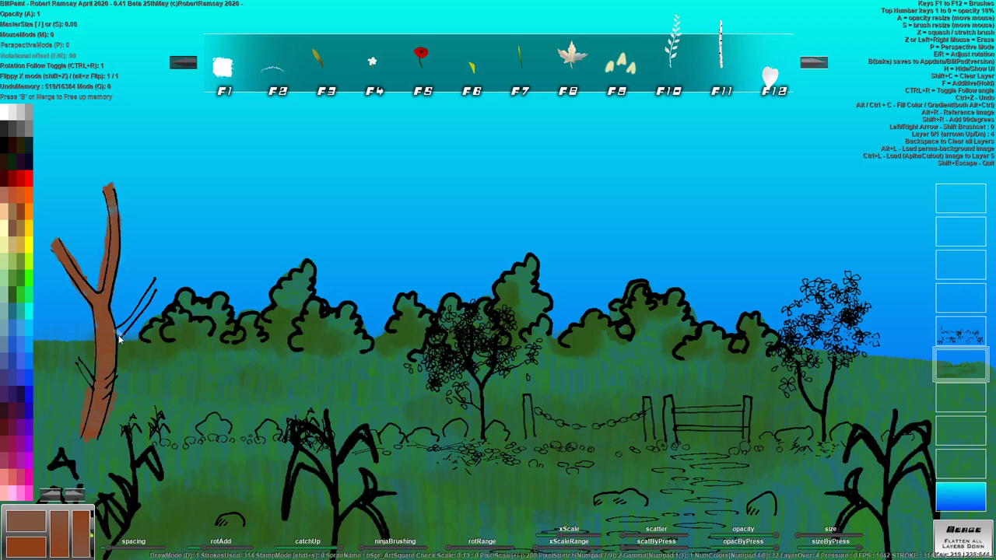
{"action": "mouse_move", "coordinate": [152, 292]}
{"action": "left_mouse_down"}
{"action": "mouse_move", "coordinate": [145, 299]}
{"action": "mouse_move", "coordinate": [156, 274]}
{"action": "left_mouse_up"}
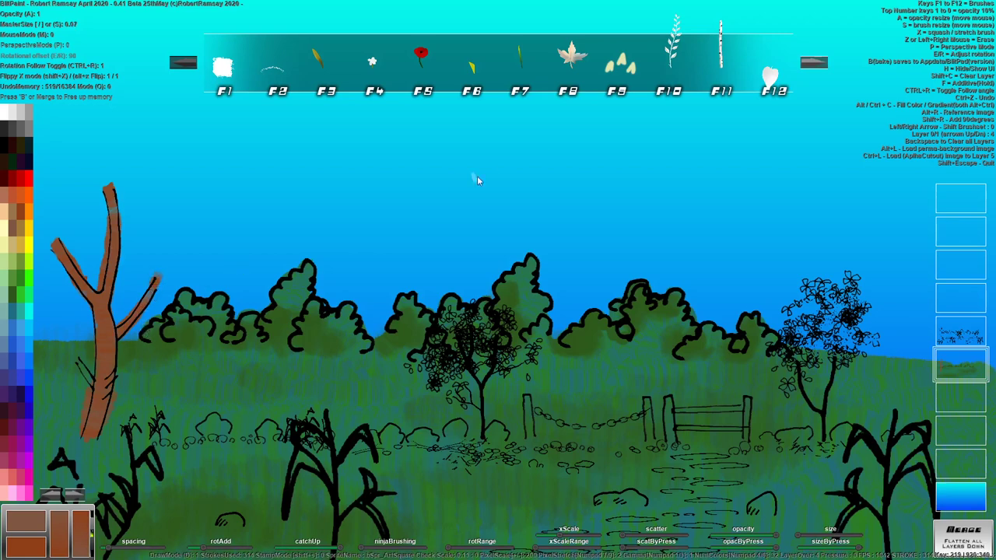
- Set up the autumn leaf brush with dark red and orange colours, toggle rotation follow, and reduce the brush size to 0.25
{"action": "left_click", "coordinate": [569, 54]}
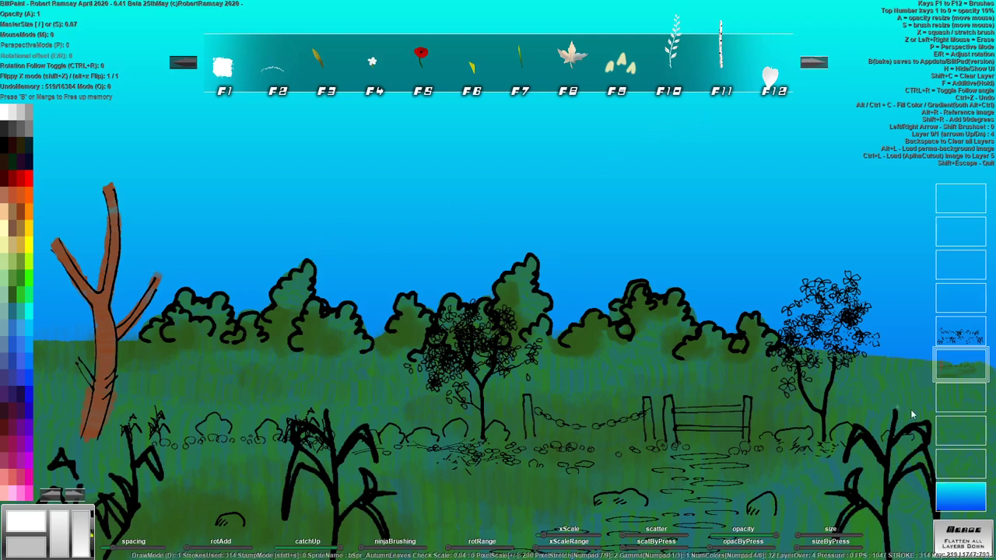
{"action": "left_click", "coordinate": [23, 199]}
{"action": "right_click", "coordinate": [17, 196]}
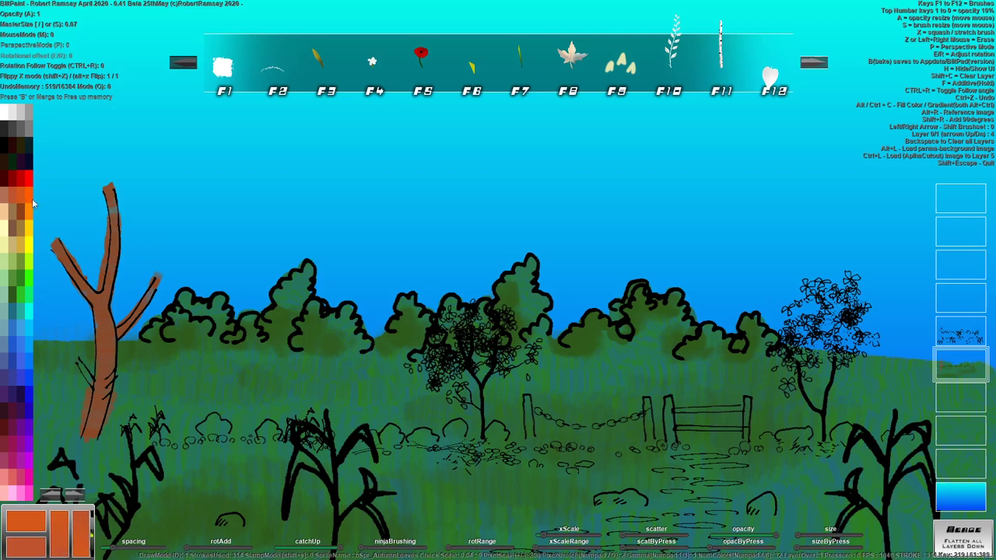
{"action": "left_click", "coordinate": [17, 184]}
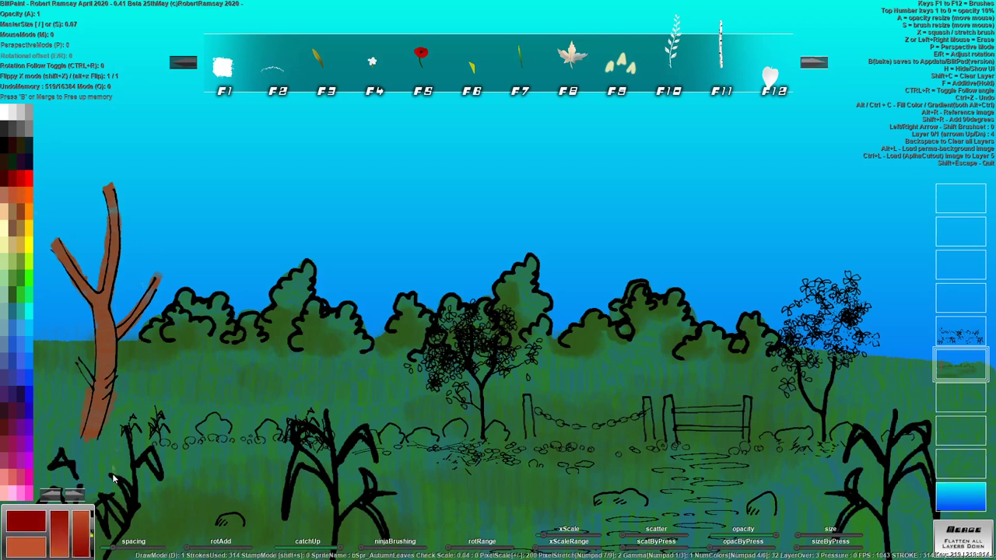
{"action": "key", "text": "s"}
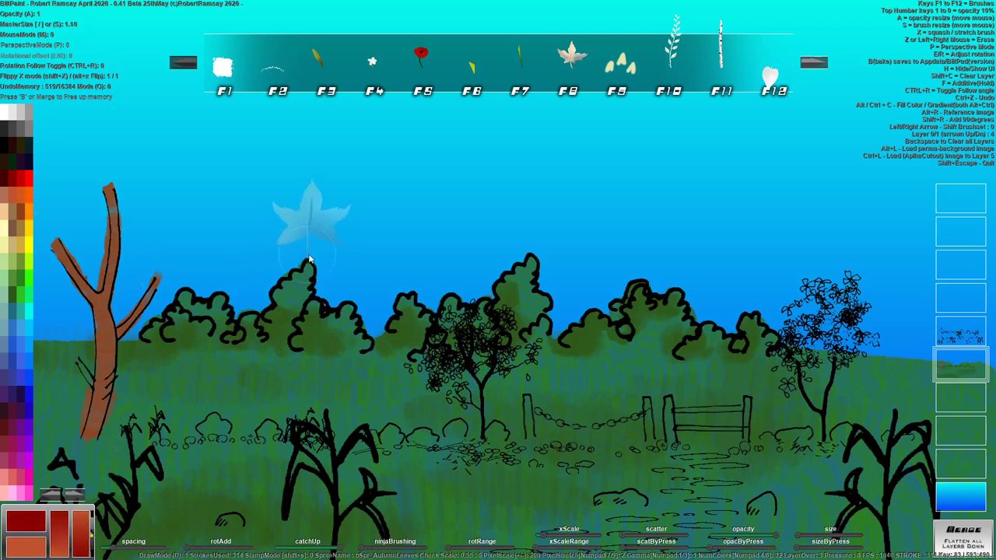
{"action": "key", "text": "ctrl+r"}
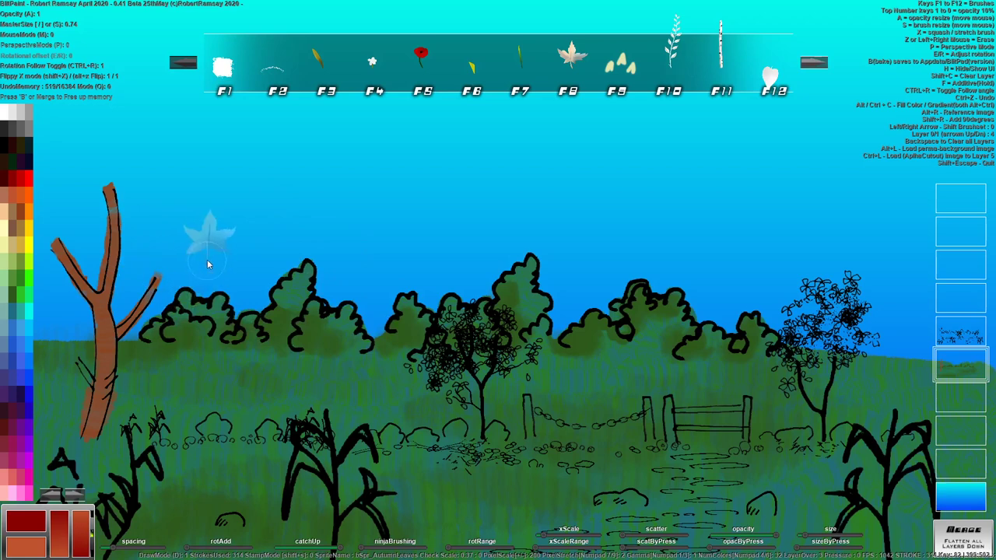
{"action": "key", "text": "s"}
{"action": "key", "text": "s"}
- Stamp red-orange leaves around the left tree's branches to build a full canopy, scatter fallen leaves at its base, and hide the interface
{"action": "mouse_move", "coordinate": [168, 272]}
{"action": "left_mouse_down"}
{"action": "mouse_move", "coordinate": [146, 240]}
{"action": "mouse_move", "coordinate": [198, 268]}
{"action": "mouse_move", "coordinate": [165, 265]}
{"action": "mouse_move", "coordinate": [178, 225]}
{"action": "mouse_move", "coordinate": [196, 221]}
{"action": "mouse_move", "coordinate": [196, 262]}
{"action": "mouse_move", "coordinate": [169, 242]}
{"action": "mouse_move", "coordinate": [206, 230]}
{"action": "mouse_move", "coordinate": [170, 232]}
{"action": "mouse_move", "coordinate": [185, 254]}
{"action": "mouse_move", "coordinate": [206, 225]}
{"action": "left_mouse_up"}
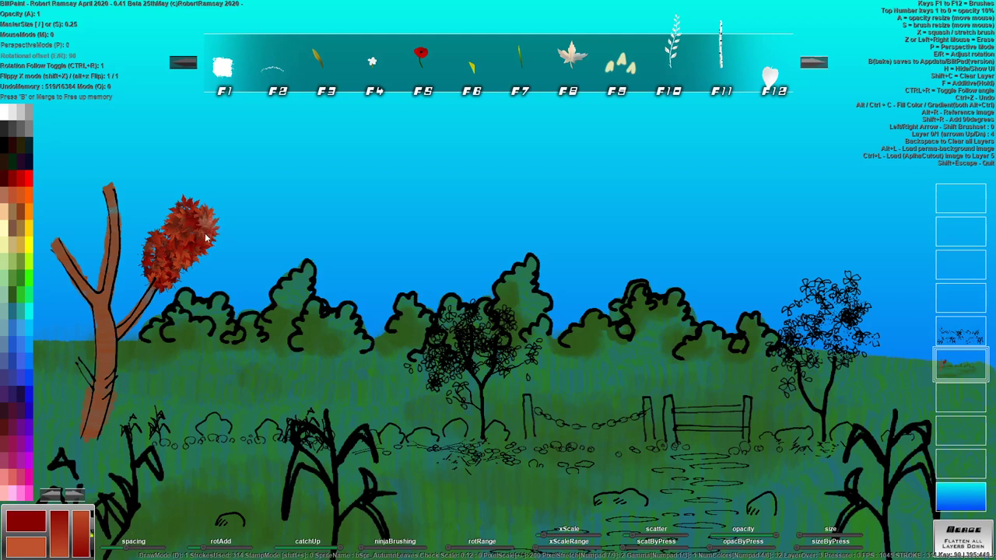
{"action": "mouse_move", "coordinate": [206, 237]}
{"action": "left_mouse_down"}
{"action": "mouse_move", "coordinate": [209, 208]}
{"action": "mouse_move", "coordinate": [187, 219]}
{"action": "mouse_move", "coordinate": [187, 257]}
{"action": "mouse_move", "coordinate": [192, 246]}
{"action": "mouse_move", "coordinate": [169, 241]}
{"action": "mouse_move", "coordinate": [151, 268]}
{"action": "mouse_move", "coordinate": [177, 267]}
{"action": "mouse_move", "coordinate": [169, 282]}
{"action": "mouse_move", "coordinate": [179, 282]}
{"action": "mouse_move", "coordinate": [158, 271]}
{"action": "mouse_move", "coordinate": [176, 255]}
{"action": "mouse_move", "coordinate": [180, 203]}
{"action": "left_mouse_up"}
{"action": "mouse_move", "coordinate": [162, 280]}
{"action": "left_mouse_down"}
{"action": "mouse_move", "coordinate": [149, 233]}
{"action": "mouse_move", "coordinate": [162, 263]}
{"action": "mouse_move", "coordinate": [211, 268]}
{"action": "mouse_move", "coordinate": [157, 203]}
{"action": "mouse_move", "coordinate": [130, 197]}
{"action": "mouse_move", "coordinate": [123, 220]}
{"action": "mouse_move", "coordinate": [118, 182]}
{"action": "mouse_move", "coordinate": [98, 184]}
{"action": "mouse_move", "coordinate": [94, 217]}
{"action": "mouse_move", "coordinate": [119, 172]}
{"action": "mouse_move", "coordinate": [110, 150]}
{"action": "mouse_move", "coordinate": [140, 219]}
{"action": "mouse_move", "coordinate": [222, 228]}
{"action": "mouse_move", "coordinate": [212, 216]}
{"action": "mouse_move", "coordinate": [222, 229]}
{"action": "mouse_move", "coordinate": [138, 179]}
{"action": "mouse_move", "coordinate": [131, 207]}
{"action": "mouse_move", "coordinate": [78, 226]}
{"action": "mouse_move", "coordinate": [63, 231]}
{"action": "mouse_move", "coordinate": [39, 208]}
{"action": "mouse_move", "coordinate": [33, 245]}
{"action": "mouse_move", "coordinate": [70, 210]}
{"action": "mouse_move", "coordinate": [68, 192]}
{"action": "mouse_move", "coordinate": [26, 202]}
{"action": "mouse_move", "coordinate": [12, 242]}
{"action": "mouse_move", "coordinate": [24, 250]}
{"action": "mouse_move", "coordinate": [37, 229]}
{"action": "mouse_move", "coordinate": [76, 216]}
{"action": "mouse_move", "coordinate": [68, 175]}
{"action": "mouse_move", "coordinate": [47, 161]}
{"action": "mouse_move", "coordinate": [79, 118]}
{"action": "mouse_move", "coordinate": [94, 126]}
{"action": "mouse_move", "coordinate": [83, 149]}
{"action": "mouse_move", "coordinate": [54, 154]}
{"action": "mouse_move", "coordinate": [135, 147]}
{"action": "mouse_move", "coordinate": [161, 131]}
{"action": "mouse_move", "coordinate": [222, 228]}
{"action": "mouse_move", "coordinate": [243, 225]}
{"action": "mouse_move", "coordinate": [238, 179]}
{"action": "mouse_move", "coordinate": [207, 139]}
{"action": "mouse_move", "coordinate": [171, 139]}
{"action": "mouse_move", "coordinate": [152, 155]}
{"action": "mouse_move", "coordinate": [62, 100]}
{"action": "mouse_move", "coordinate": [26, 153]}
{"action": "mouse_move", "coordinate": [65, 119]}
{"action": "mouse_move", "coordinate": [151, 100]}
{"action": "mouse_move", "coordinate": [50, 129]}
{"action": "mouse_move", "coordinate": [21, 123]}
{"action": "mouse_move", "coordinate": [1, 211]}
{"action": "mouse_move", "coordinate": [7, 132]}
{"action": "mouse_move", "coordinate": [11, 239]}
{"action": "mouse_move", "coordinate": [32, 264]}
{"action": "mouse_move", "coordinate": [179, 225]}
{"action": "left_mouse_up"}
{"action": "key", "text": "h"}
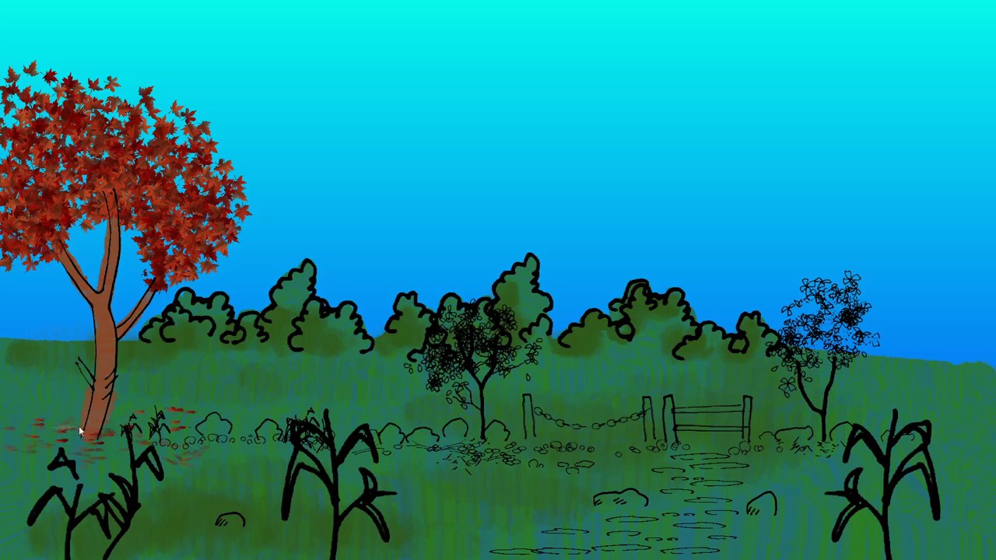
- Paint a cloud above the bushes on layer 1 using the stipple fan brush in cyan and white at 0.50 opacity
{"action": "key", "text": "h"}
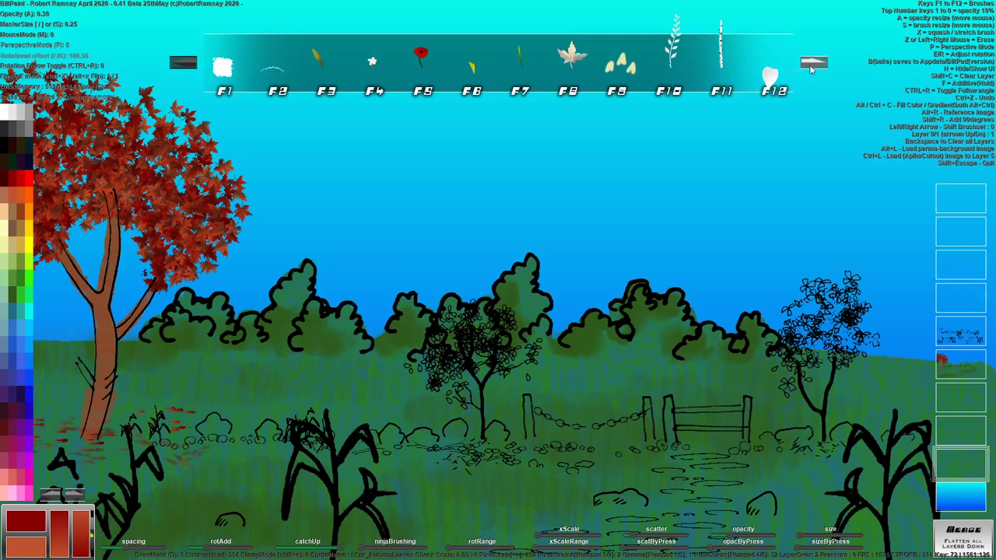
{"action": "left_click", "coordinate": [283, 70]}
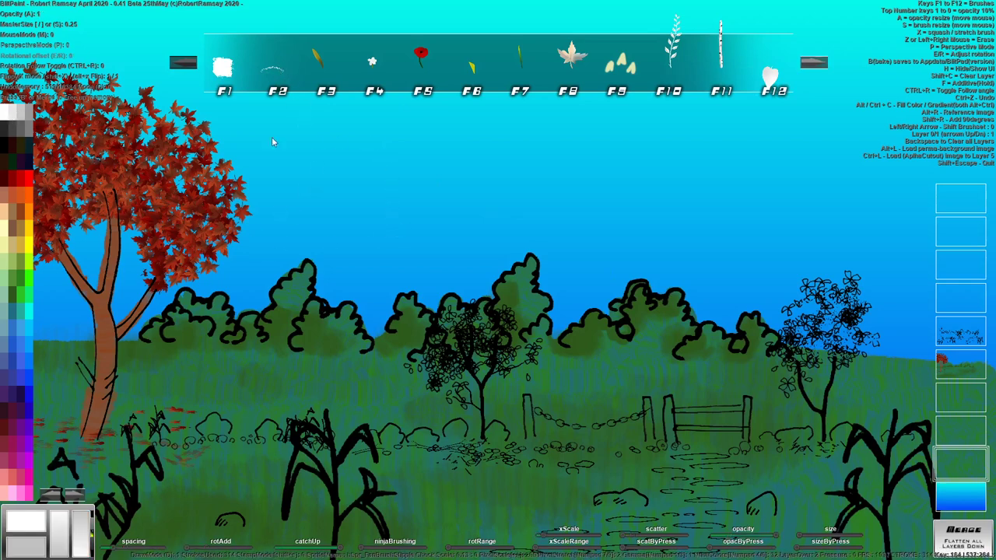
{"action": "left_click", "coordinate": [175, 85], "text": "alt"}
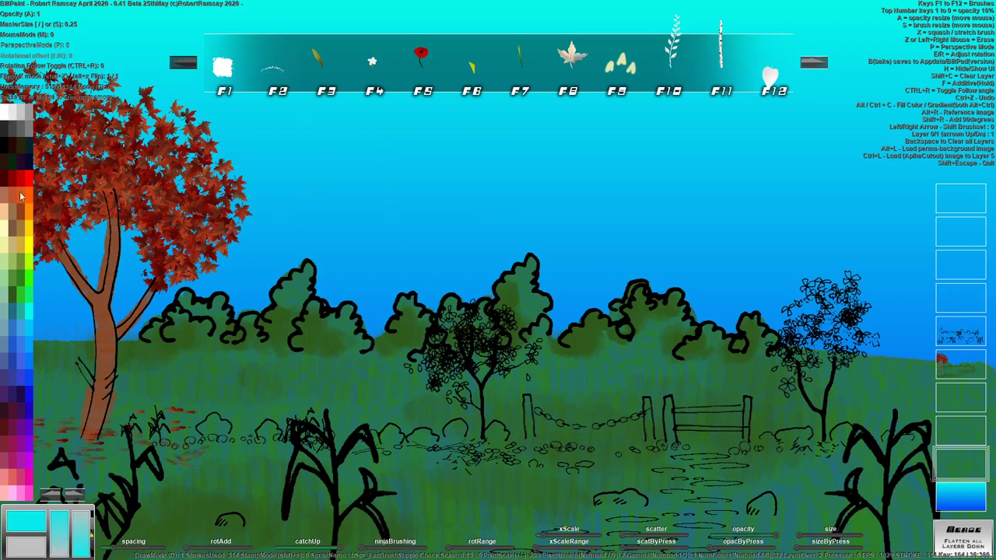
{"action": "left_click", "coordinate": [9, 117]}
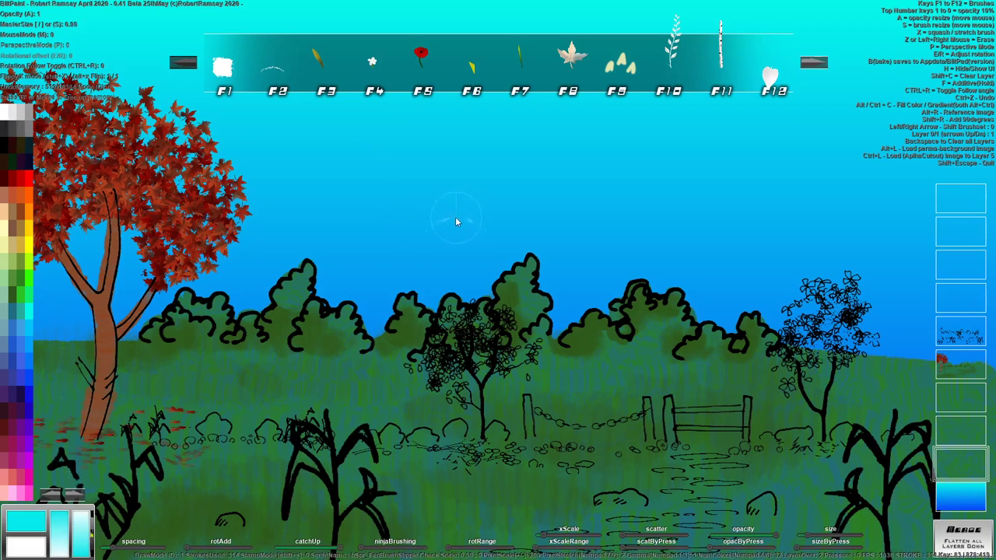
{"action": "mouse_move", "coordinate": [412, 330]}
{"action": "left_mouse_down"}
{"action": "mouse_move", "coordinate": [444, 350]}
{"action": "mouse_move", "coordinate": [477, 335]}
{"action": "left_mouse_up"}
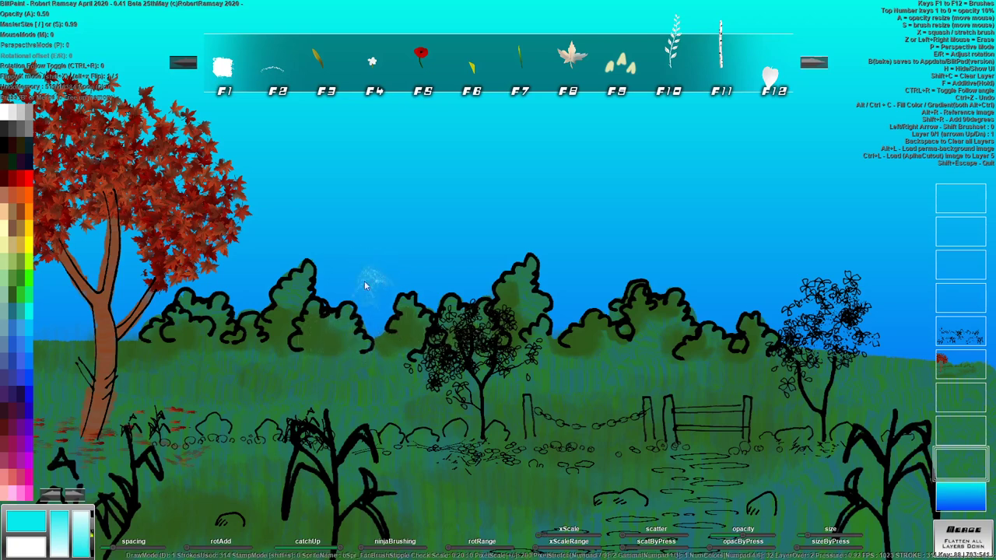
{"action": "mouse_move", "coordinate": [364, 282]}
{"action": "left_mouse_down"}
{"action": "mouse_move", "coordinate": [517, 258]}
{"action": "mouse_move", "coordinate": [371, 272]}
{"action": "mouse_move", "coordinate": [337, 293]}
{"action": "mouse_move", "coordinate": [380, 317]}
{"action": "mouse_move", "coordinate": [378, 281]}
{"action": "mouse_move", "coordinate": [335, 279]}
{"action": "mouse_move", "coordinate": [379, 267]}
{"action": "mouse_move", "coordinate": [467, 272]}
{"action": "left_mouse_up"}
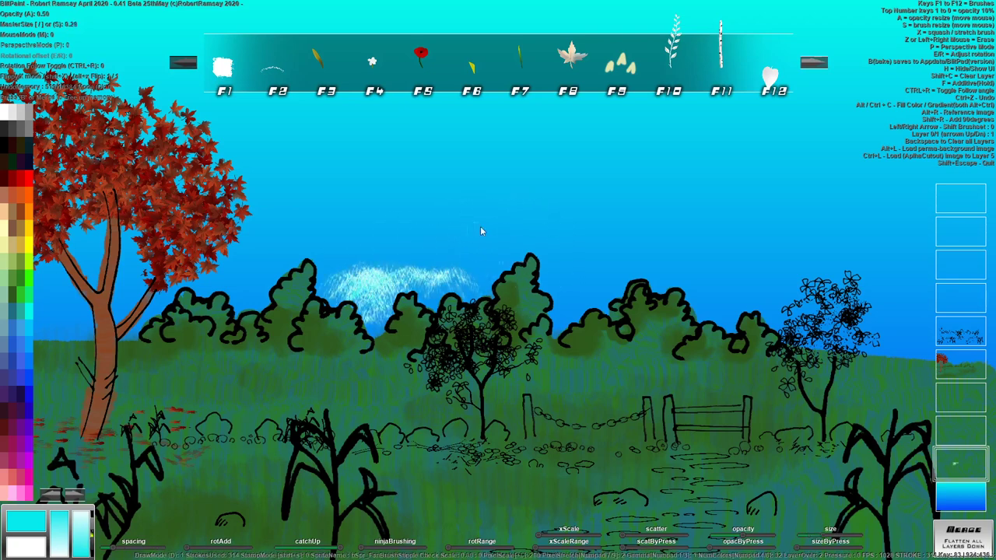
- Switch to the chalky brush in brush set 2, adjust its horizontal scale, and paint white cloud streaks at 0.20 opacity and size 0.63
{"action": "key", "text": "s"}
{"action": "key", "text": "Right"}
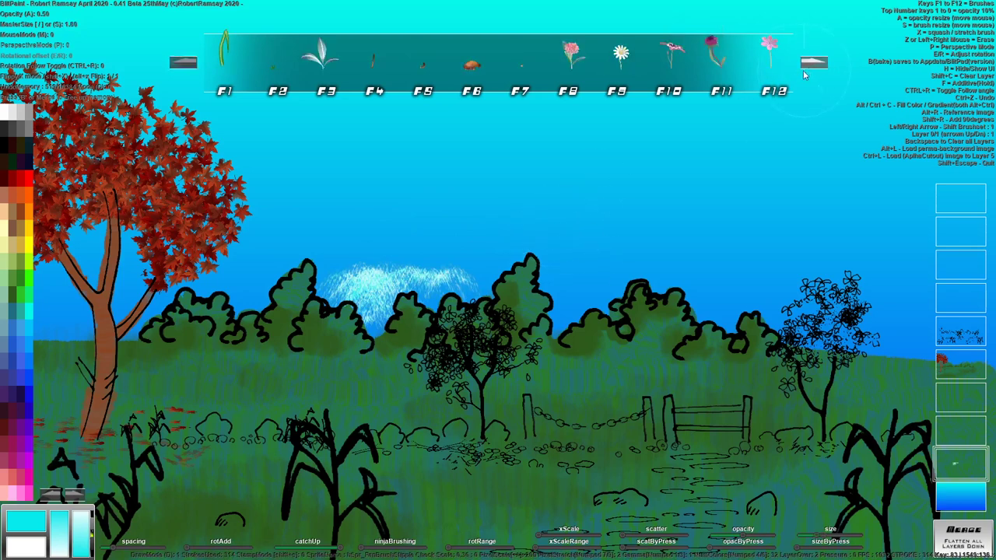
{"action": "key", "text": "Right"}
{"action": "left_click", "coordinate": [522, 71]}
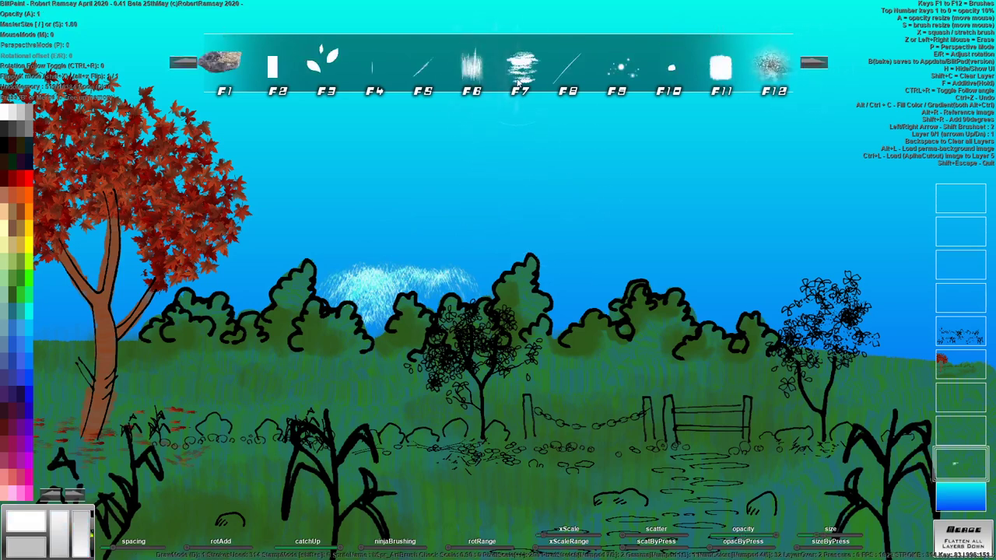
{"action": "key", "text": "2"}
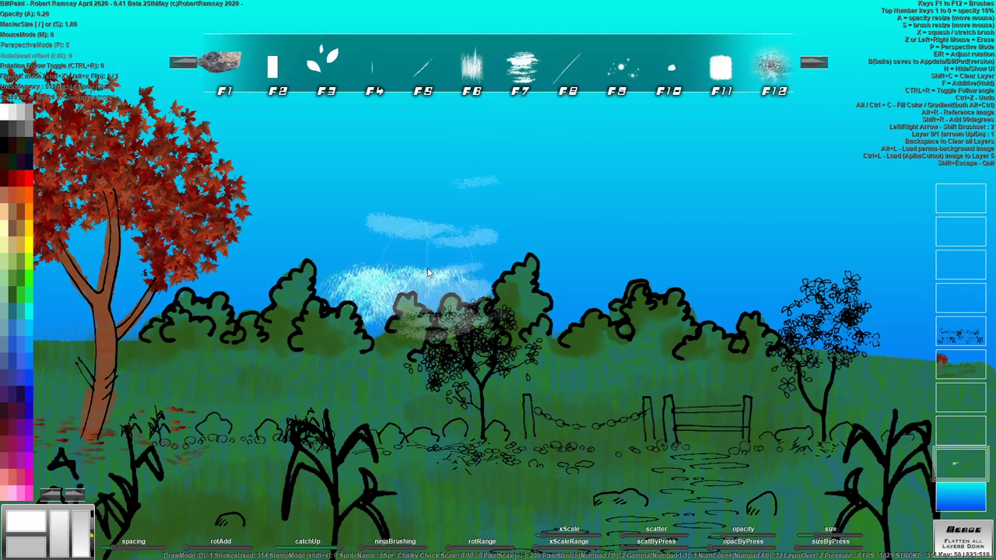
{"action": "key", "text": "s"}
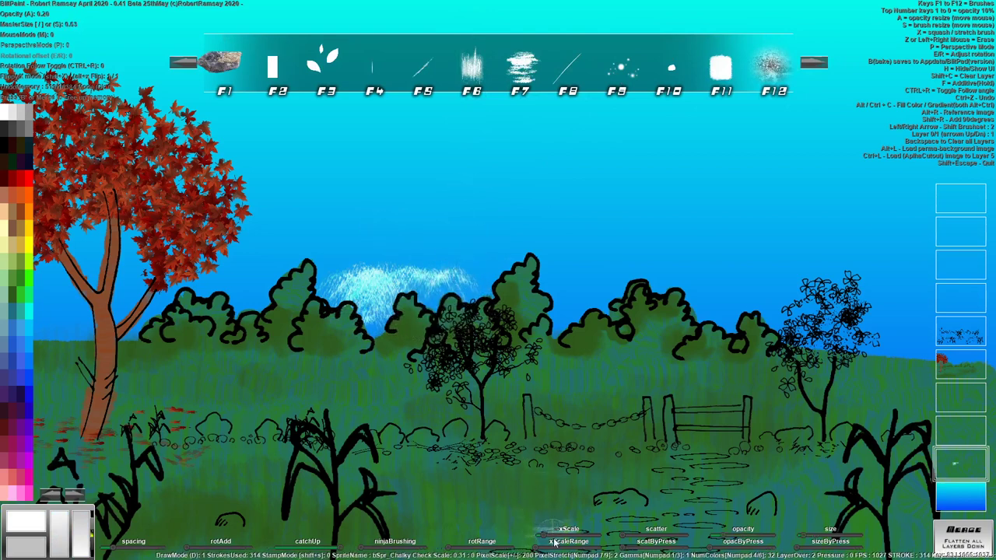
{"action": "left_click_drag", "start_coordinate": [547, 548], "coordinate": [556, 535]}
{"action": "mouse_move", "coordinate": [453, 312]}
{"action": "left_mouse_down"}
{"action": "mouse_move", "coordinate": [419, 290]}
{"action": "mouse_move", "coordinate": [382, 287]}
{"action": "mouse_move", "coordinate": [396, 299]}
{"action": "mouse_move", "coordinate": [375, 272]}
{"action": "mouse_move", "coordinate": [406, 257]}
{"action": "mouse_move", "coordinate": [380, 249]}
{"action": "left_mouse_up"}
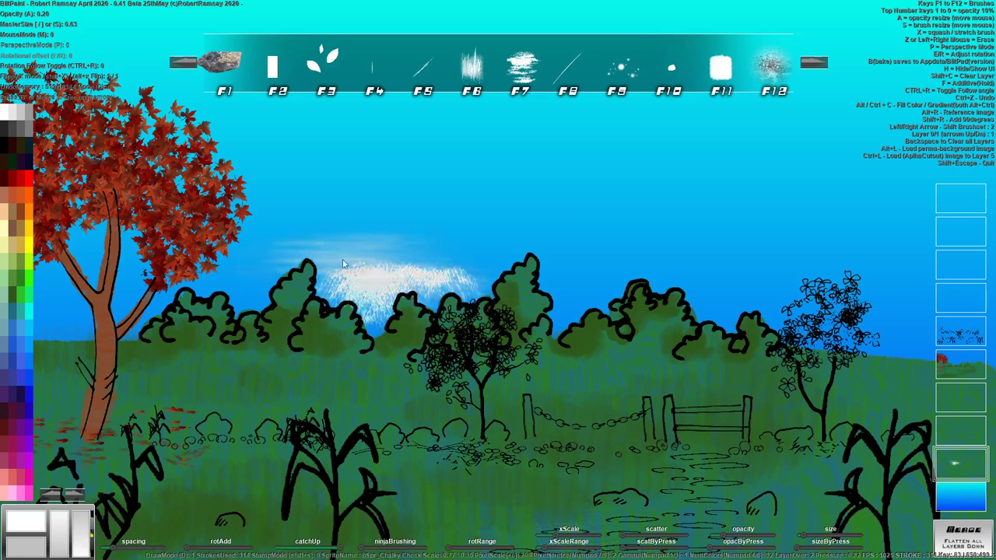
- Blend cyan and light blue chalky streaks over the cloud and across the sky, raising opacity to 40%, and hide the interface
{"action": "left_click", "coordinate": [29, 314]}
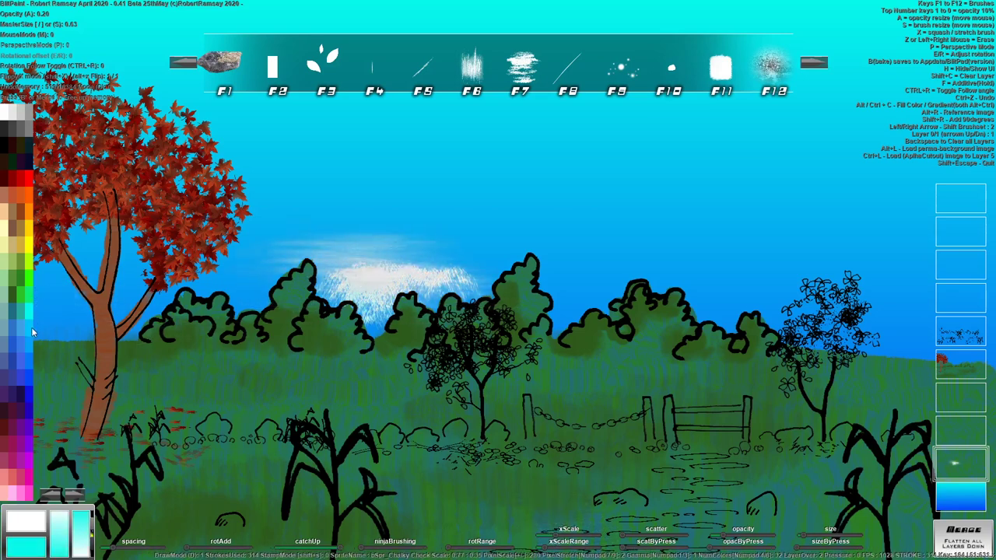
{"action": "mouse_move", "coordinate": [357, 265]}
{"action": "left_mouse_down"}
{"action": "mouse_move", "coordinate": [392, 250]}
{"action": "mouse_move", "coordinate": [306, 262]}
{"action": "mouse_move", "coordinate": [352, 296]}
{"action": "mouse_move", "coordinate": [345, 308]}
{"action": "mouse_move", "coordinate": [300, 305]}
{"action": "mouse_move", "coordinate": [333, 247]}
{"action": "left_mouse_up"}
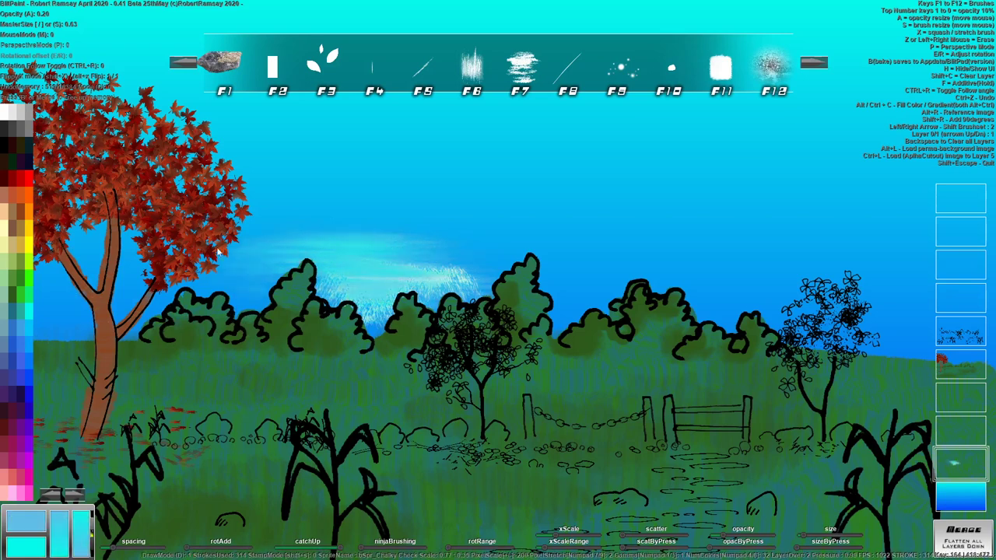
{"action": "key", "text": "4"}
{"action": "mouse_move", "coordinate": [478, 233]}
{"action": "left_mouse_down"}
{"action": "mouse_move", "coordinate": [392, 278]}
{"action": "mouse_move", "coordinate": [601, 265]}
{"action": "mouse_move", "coordinate": [444, 241]}
{"action": "mouse_move", "coordinate": [508, 212]}
{"action": "mouse_move", "coordinate": [776, 195]}
{"action": "mouse_move", "coordinate": [525, 178]}
{"action": "mouse_move", "coordinate": [633, 169]}
{"action": "mouse_move", "coordinate": [677, 206]}
{"action": "mouse_move", "coordinate": [618, 207]}
{"action": "mouse_move", "coordinate": [715, 206]}
{"action": "mouse_move", "coordinate": [744, 159]}
{"action": "mouse_move", "coordinate": [437, 146]}
{"action": "mouse_move", "coordinate": [717, 128]}
{"action": "mouse_move", "coordinate": [484, 152]}
{"action": "mouse_move", "coordinate": [303, 204]}
{"action": "mouse_move", "coordinate": [356, 161]}
{"action": "mouse_move", "coordinate": [349, 90]}
{"action": "mouse_move", "coordinate": [268, 91]}
{"action": "mouse_move", "coordinate": [232, 165]}
{"action": "mouse_move", "coordinate": [522, 207]}
{"action": "left_mouse_up"}
{"action": "key", "text": "h"}
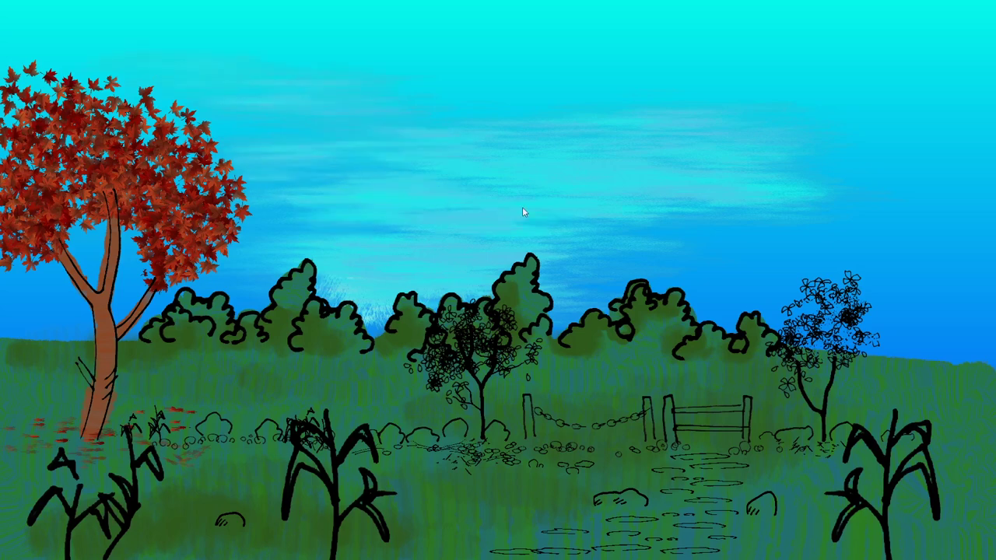
- Colour the rocks below the centre tree and one by the path on layer 4 with the rectangle brush in grey and brown, size 0.34
{"action": "key", "text": "h"}
{"action": "left_click", "coordinate": [959, 374]}
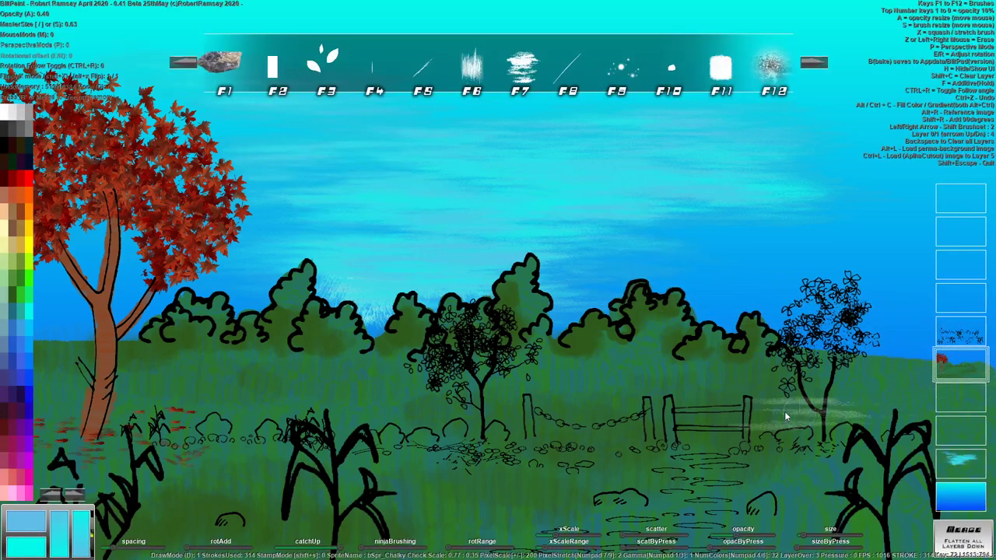
{"action": "left_click", "coordinate": [24, 126]}
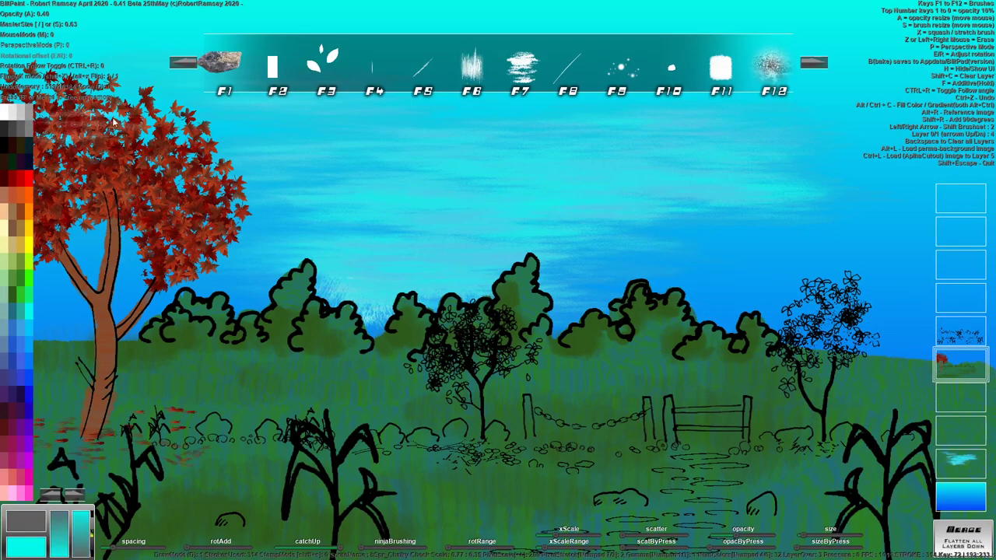
{"action": "left_click", "coordinate": [271, 64]}
{"action": "key", "text": "s"}
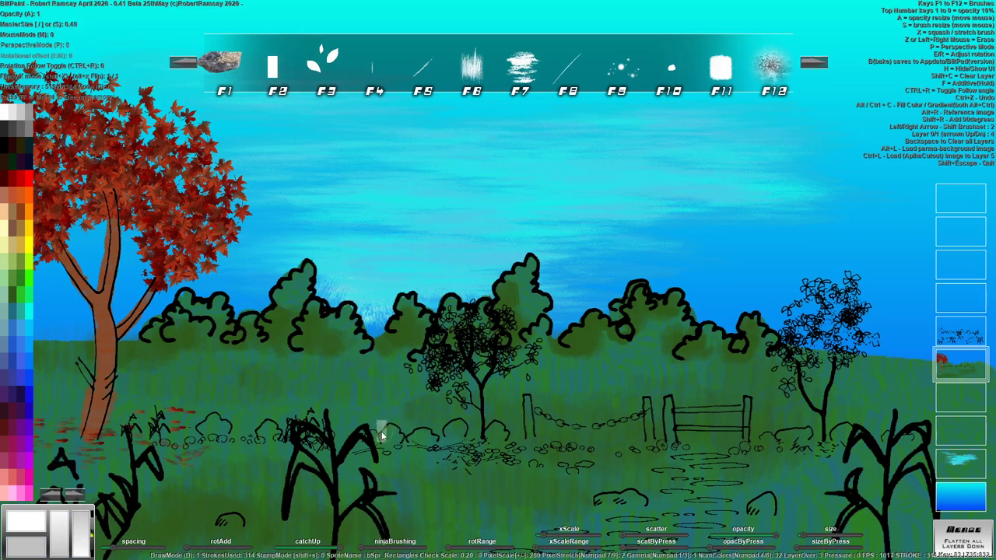
{"action": "left_click", "coordinate": [13, 212]}
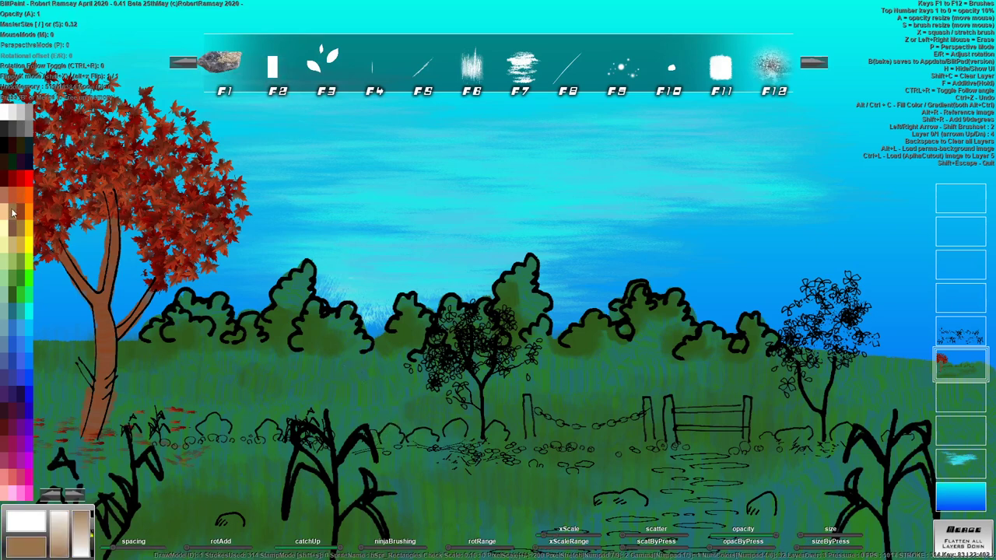
{"action": "left_click", "coordinate": [24, 128]}
{"action": "key", "text": "s"}
{"action": "mouse_move", "coordinate": [393, 432]}
{"action": "left_mouse_down"}
{"action": "mouse_move", "coordinate": [440, 444]}
{"action": "mouse_move", "coordinate": [455, 432]}
{"action": "mouse_move", "coordinate": [447, 444]}
{"action": "mouse_move", "coordinate": [506, 440]}
{"action": "left_mouse_up"}
{"action": "left_click", "coordinate": [620, 498]}
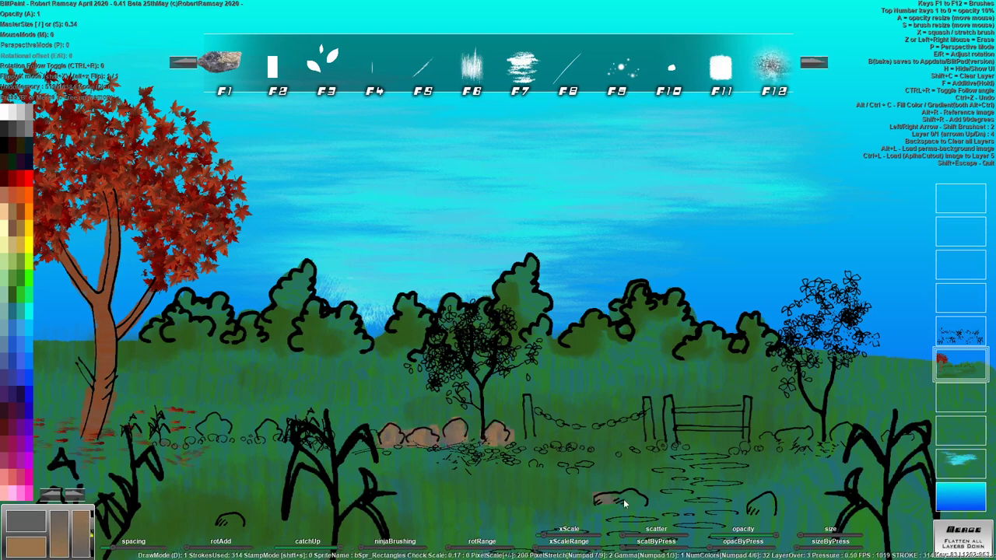
- Extend the grey-brown rock colouring to the other path rock, the right-hand rocks and the row reaching the autumn tree, with the interface hidden
{"action": "key", "text": "h"}
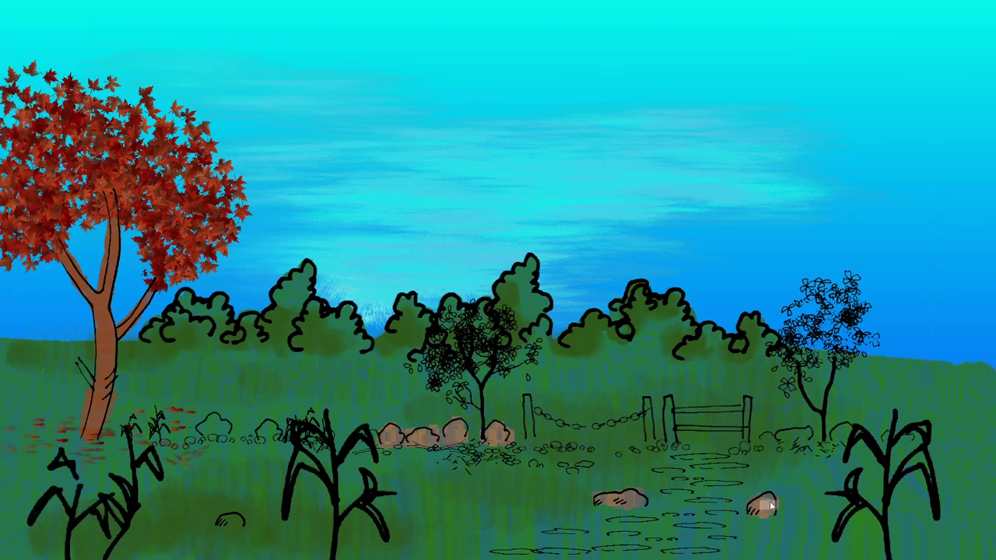
{"action": "left_click_drag", "start_coordinate": [781, 443], "coordinate": [916, 440]}
{"action": "left_click", "coordinate": [269, 431]}
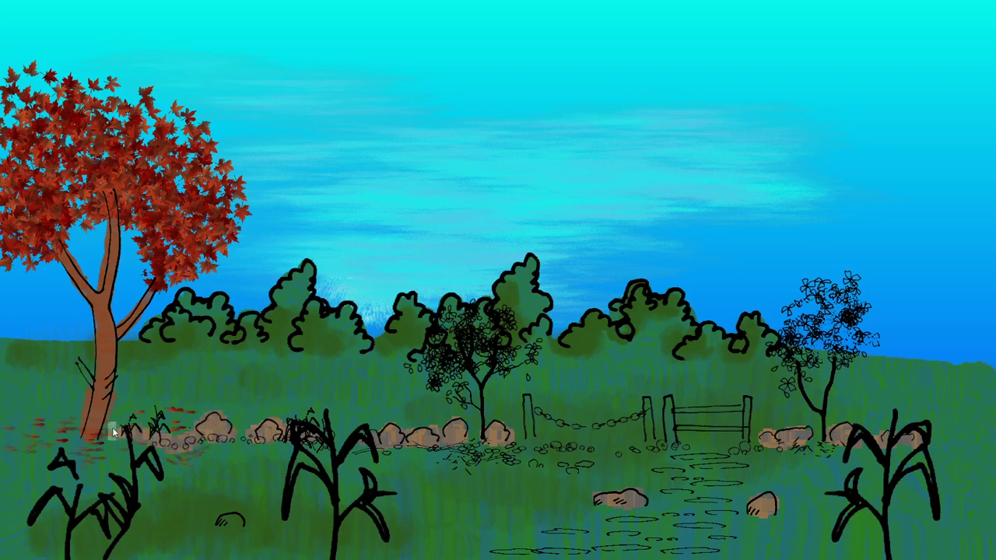
{"action": "left_click_drag", "start_coordinate": [68, 434], "coordinate": [124, 432]}
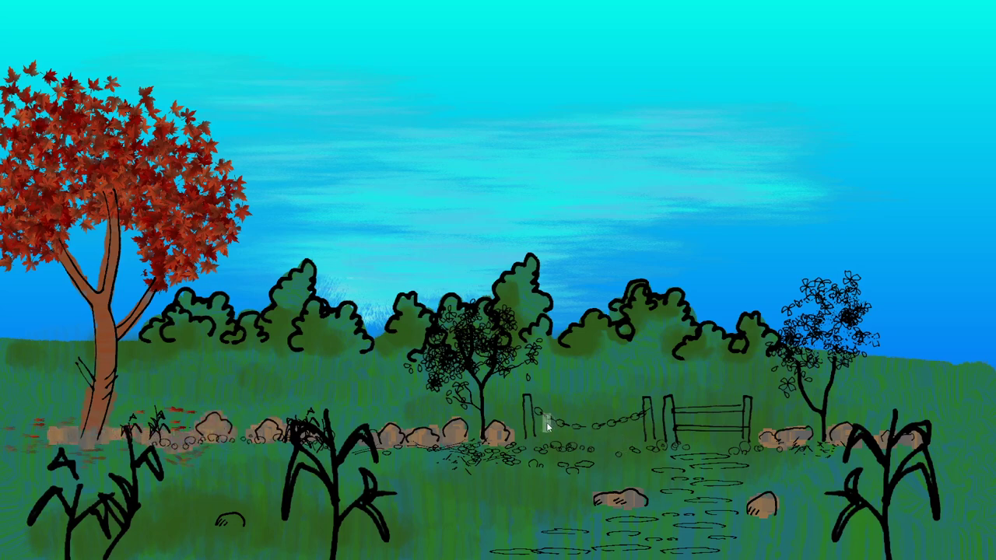
- Paint the fence posts and gate rails in reddish brown and dark brown with the rectangle brush at size 0.12, and hide the interface
{"action": "key", "text": "h"}
{"action": "left_click", "coordinate": [16, 201]}
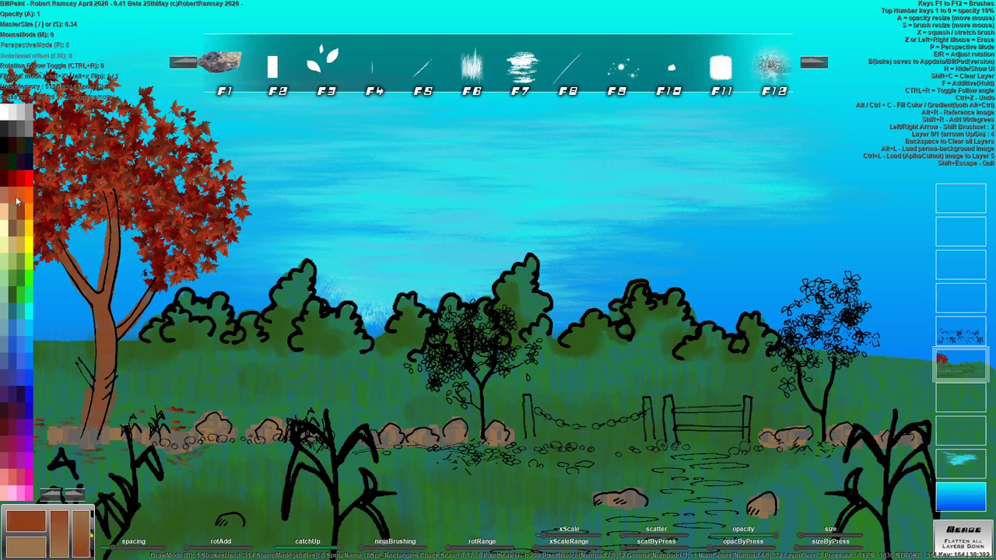
{"action": "left_click", "coordinate": [6, 171]}
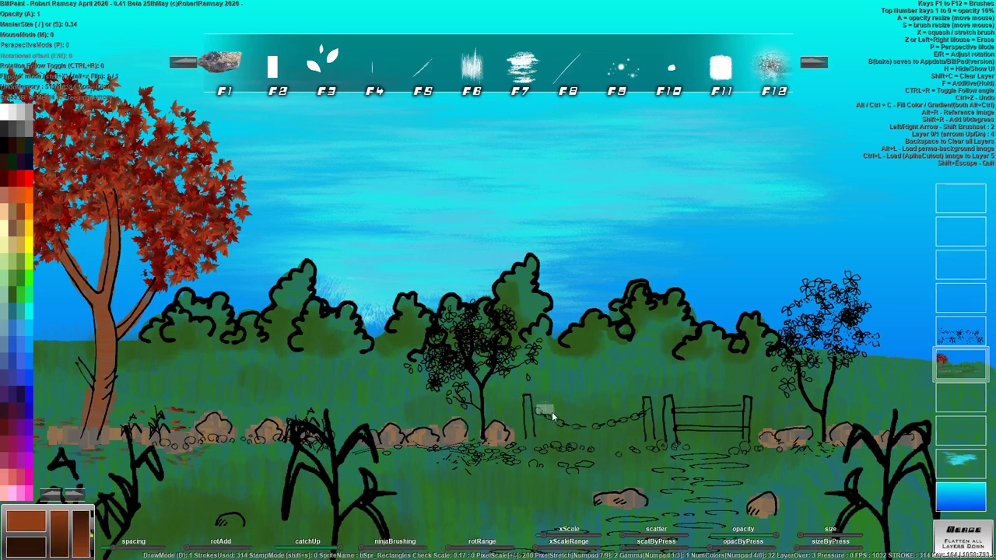
{"action": "key", "text": "s"}
{"action": "left_click_drag", "start_coordinate": [526, 400], "coordinate": [528, 433]}
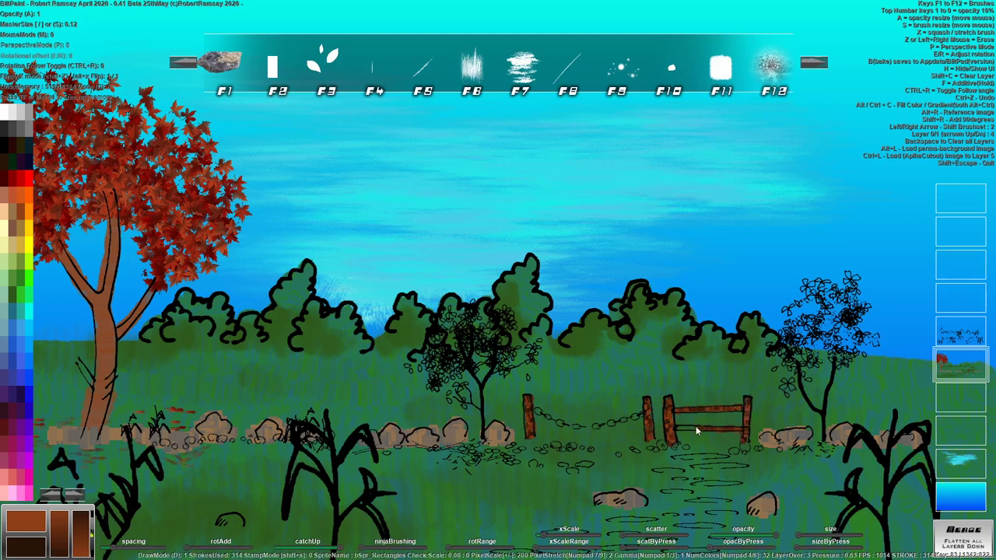
{"action": "key", "text": "h"}
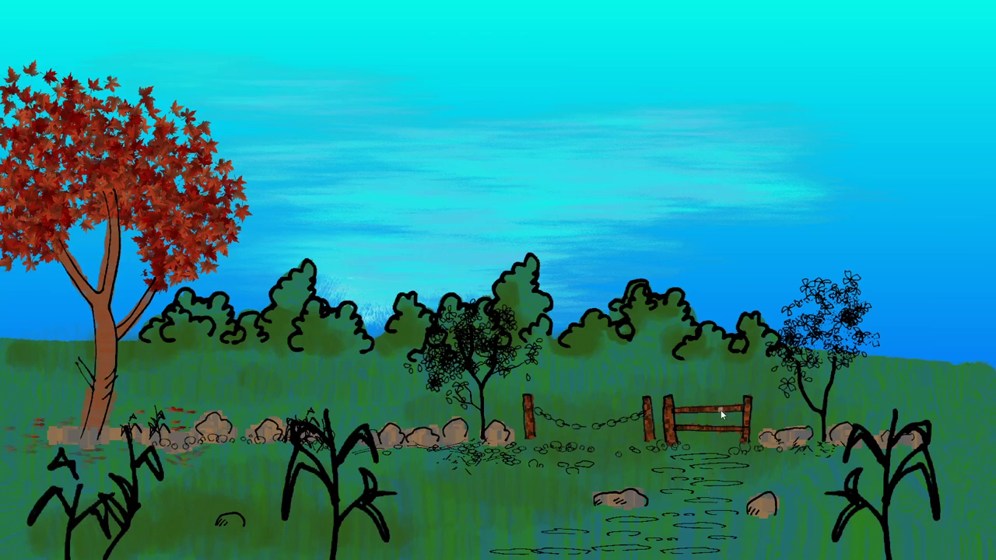
- Show the interface and stamp bright green leaves over the two small trees using the basic leaves brush at size 0.19
{"action": "key", "text": "h"}
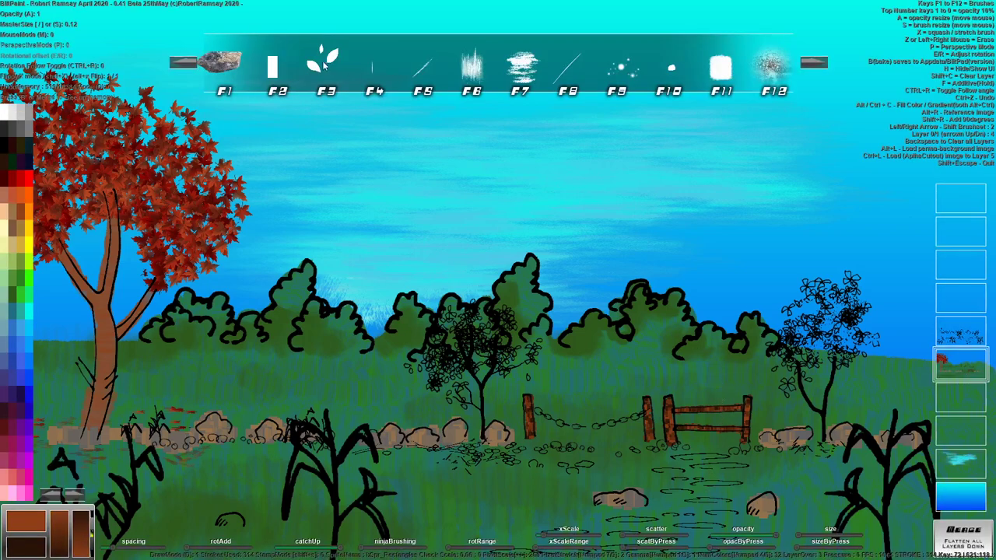
{"action": "left_click", "coordinate": [29, 264]}
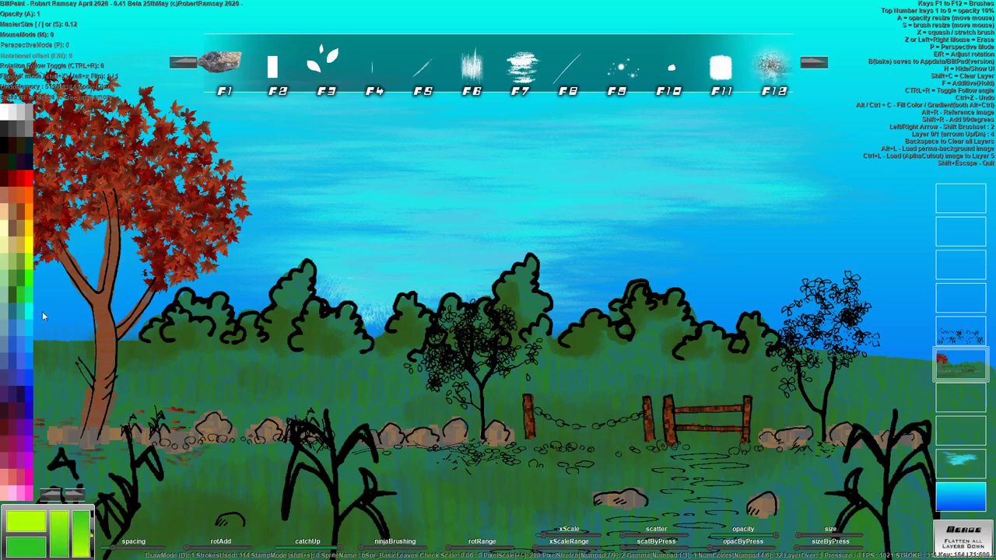
{"action": "key", "text": "s"}
{"action": "mouse_move", "coordinate": [828, 336]}
{"action": "left_mouse_down"}
{"action": "mouse_move", "coordinate": [808, 331]}
{"action": "mouse_move", "coordinate": [787, 390]}
{"action": "mouse_move", "coordinate": [786, 344]}
{"action": "mouse_move", "coordinate": [833, 347]}
{"action": "mouse_move", "coordinate": [846, 333]}
{"action": "mouse_move", "coordinate": [866, 342]}
{"action": "mouse_move", "coordinate": [854, 308]}
{"action": "mouse_move", "coordinate": [815, 297]}
{"action": "mouse_move", "coordinate": [793, 309]}
{"action": "mouse_move", "coordinate": [851, 276]}
{"action": "left_mouse_up"}
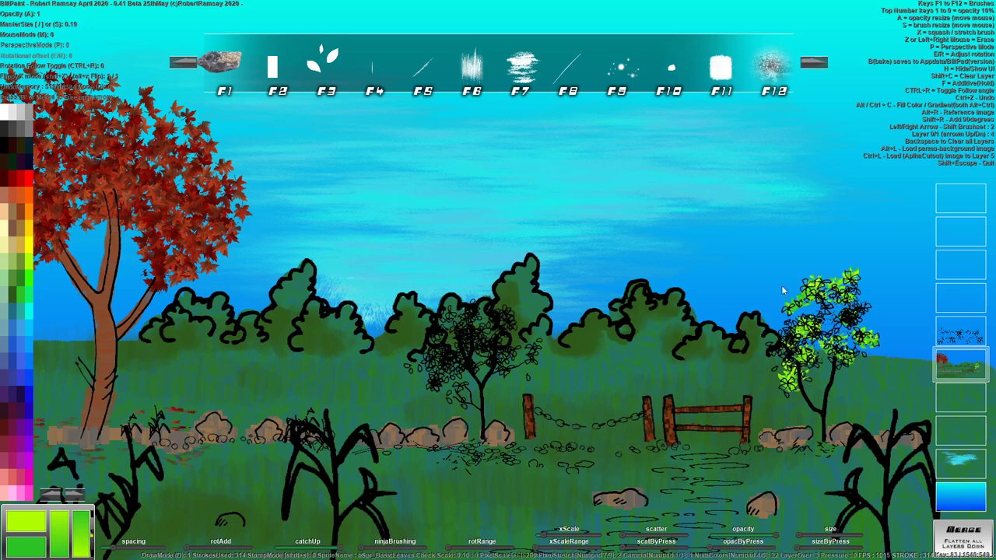
{"action": "left_click_drag", "start_coordinate": [486, 346], "coordinate": [459, 318]}
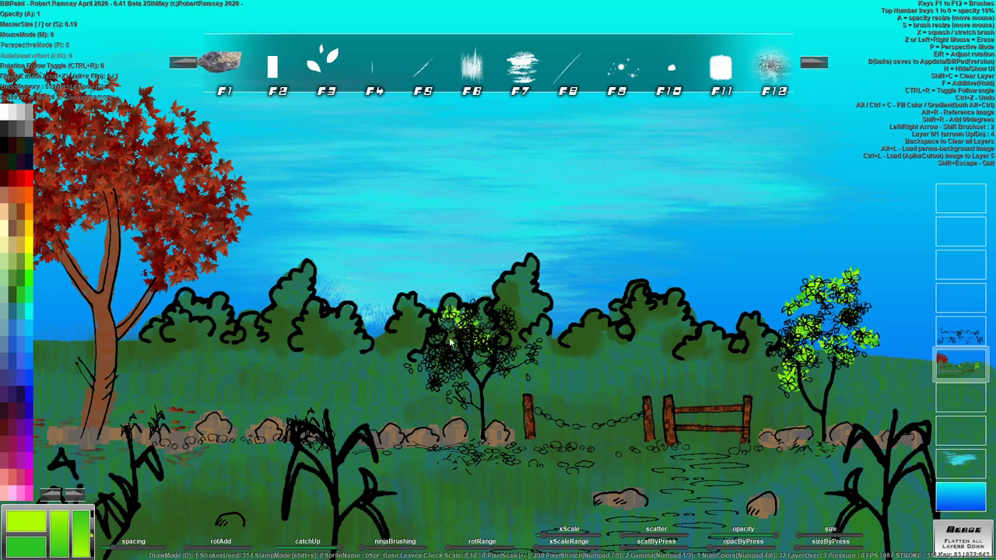
{"action": "mouse_move", "coordinate": [454, 395]}
{"action": "left_mouse_down"}
{"action": "mouse_move", "coordinate": [428, 363]}
{"action": "mouse_move", "coordinate": [451, 372]}
{"action": "left_mouse_up"}
{"action": "mouse_move", "coordinate": [511, 359]}
{"action": "left_mouse_down"}
{"action": "mouse_move", "coordinate": [483, 353]}
{"action": "mouse_move", "coordinate": [483, 330]}
{"action": "mouse_move", "coordinate": [500, 329]}
{"action": "mouse_move", "coordinate": [505, 315]}
{"action": "mouse_move", "coordinate": [533, 365]}
{"action": "left_mouse_up"}
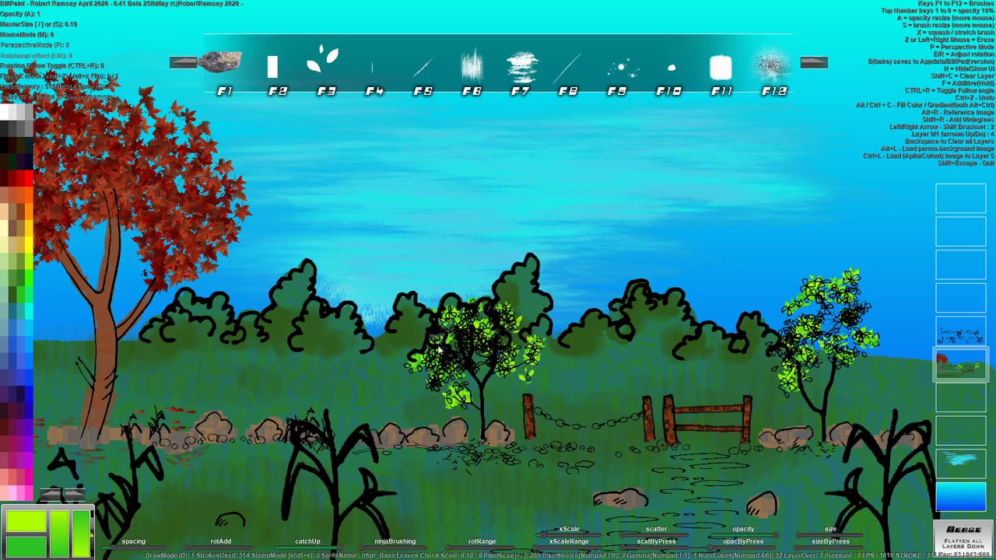
- Add darker green leaves over both small trees on layer 6, above the black outlines
{"action": "left_click", "coordinate": [958, 307]}
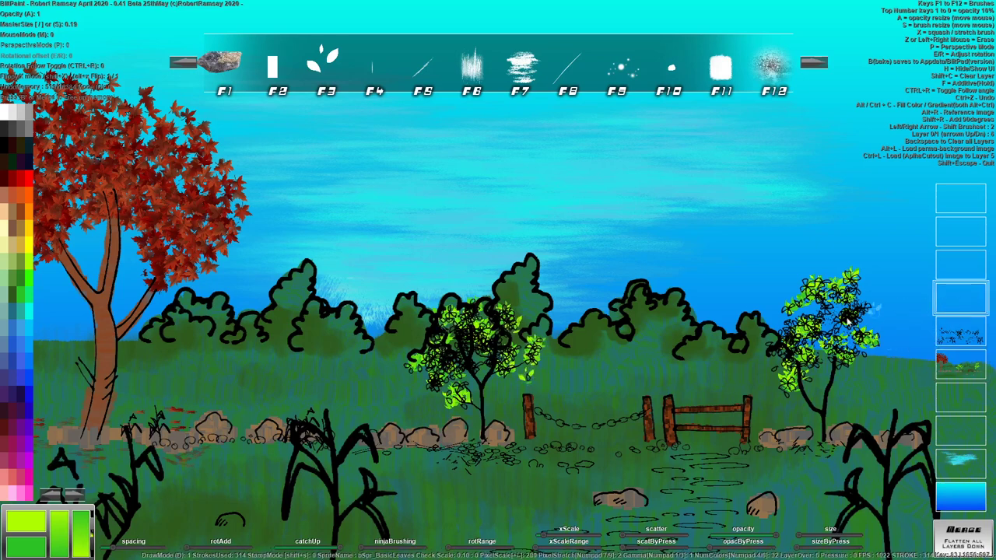
{"action": "left_click", "coordinate": [754, 374], "text": "alt"}
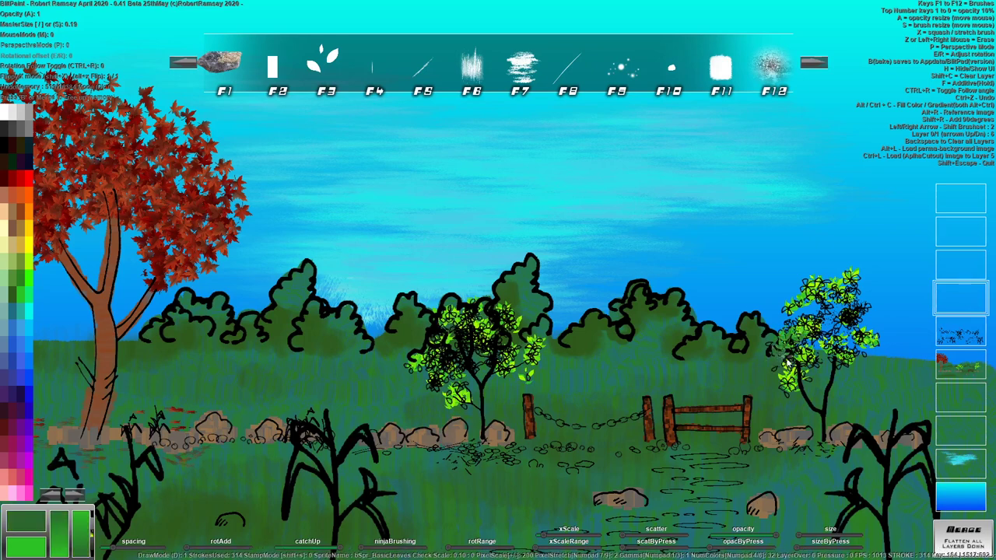
{"action": "mouse_move", "coordinate": [786, 359]}
{"action": "left_mouse_down"}
{"action": "mouse_move", "coordinate": [787, 350]}
{"action": "mouse_move", "coordinate": [798, 383]}
{"action": "left_mouse_up"}
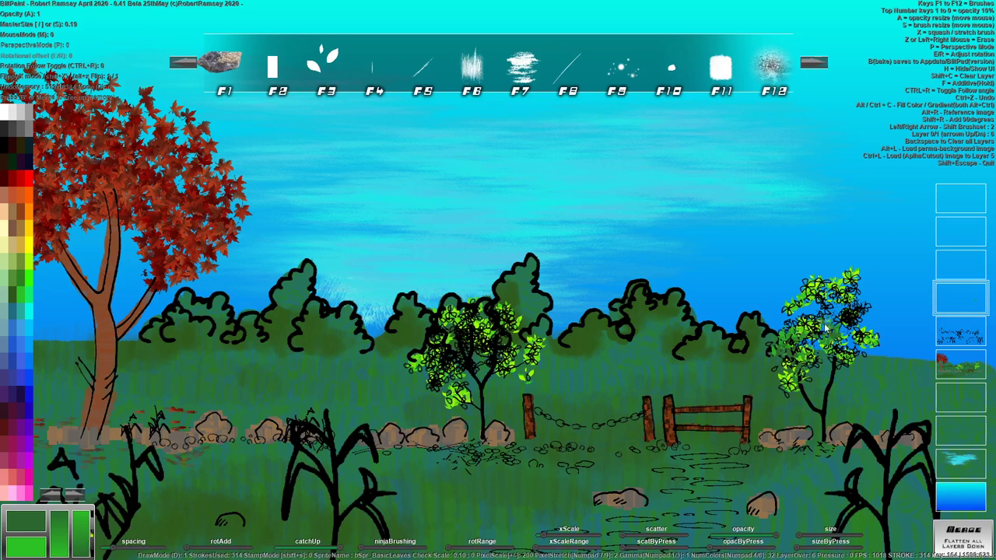
{"action": "mouse_move", "coordinate": [823, 328]}
{"action": "left_mouse_down"}
{"action": "mouse_move", "coordinate": [856, 323]}
{"action": "mouse_move", "coordinate": [855, 313]}
{"action": "mouse_move", "coordinate": [819, 308]}
{"action": "mouse_move", "coordinate": [839, 286]}
{"action": "mouse_move", "coordinate": [788, 310]}
{"action": "left_mouse_up"}
{"action": "mouse_move", "coordinate": [495, 339]}
{"action": "left_mouse_down"}
{"action": "mouse_move", "coordinate": [447, 380]}
{"action": "mouse_move", "coordinate": [443, 368]}
{"action": "mouse_move", "coordinate": [433, 371]}
{"action": "mouse_move", "coordinate": [452, 325]}
{"action": "mouse_move", "coordinate": [476, 342]}
{"action": "mouse_move", "coordinate": [502, 326]}
{"action": "mouse_move", "coordinate": [502, 375]}
{"action": "mouse_move", "coordinate": [526, 359]}
{"action": "mouse_move", "coordinate": [532, 381]}
{"action": "left_mouse_up"}
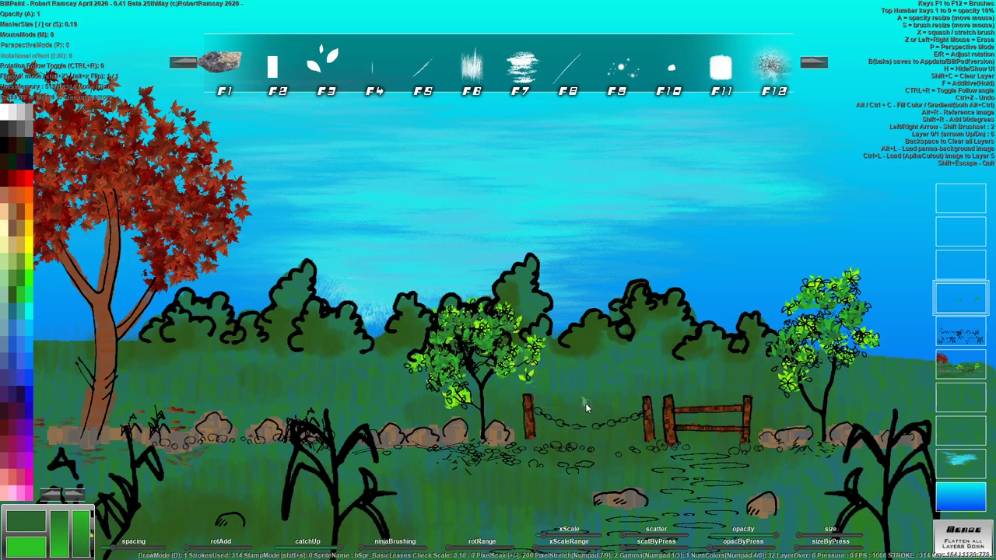
- Set up the chalky brush at size 0.17 with rotation follow on, and sample light and dark greens from the centre tree's foliage
{"action": "left_click", "coordinate": [958, 396]}
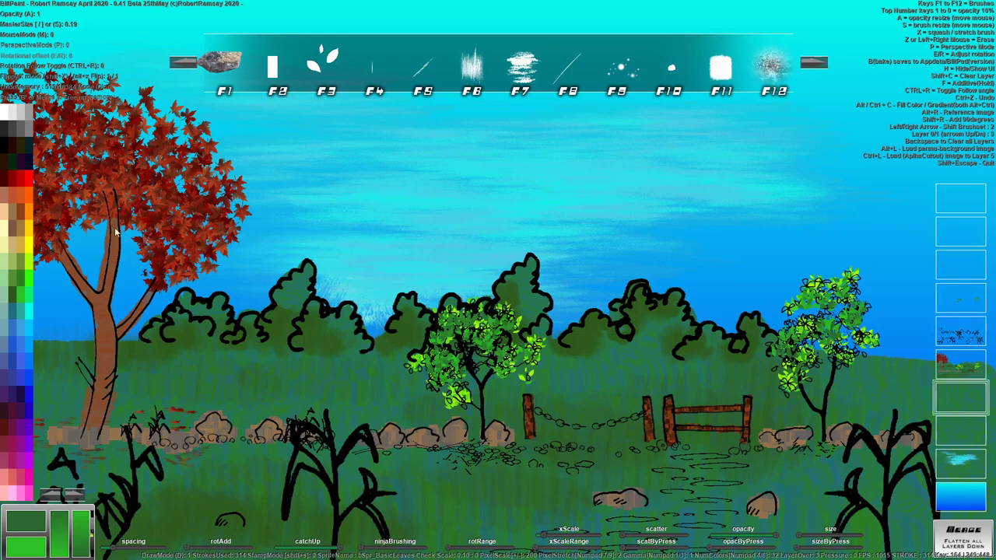
{"action": "left_click", "coordinate": [32, 255]}
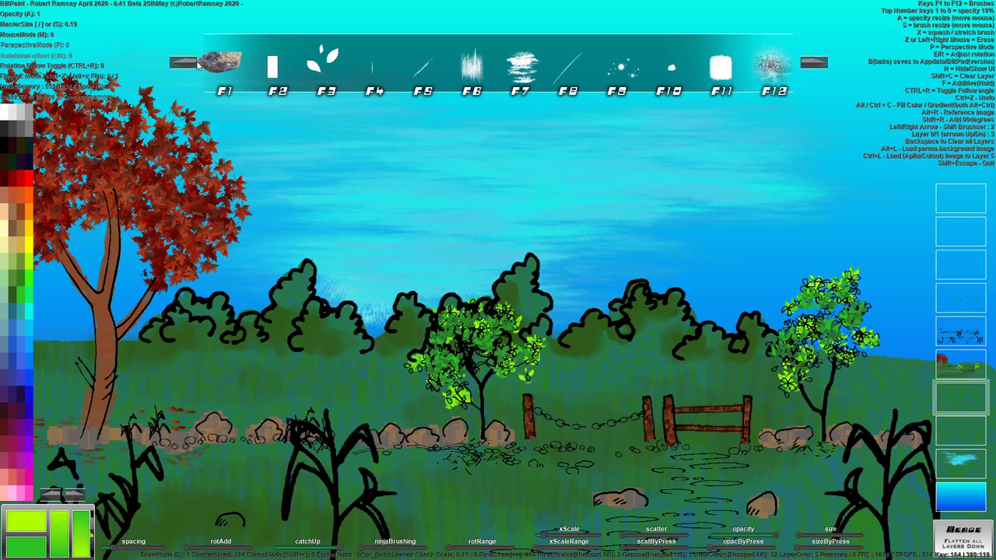
{"action": "left_click", "coordinate": [518, 74]}
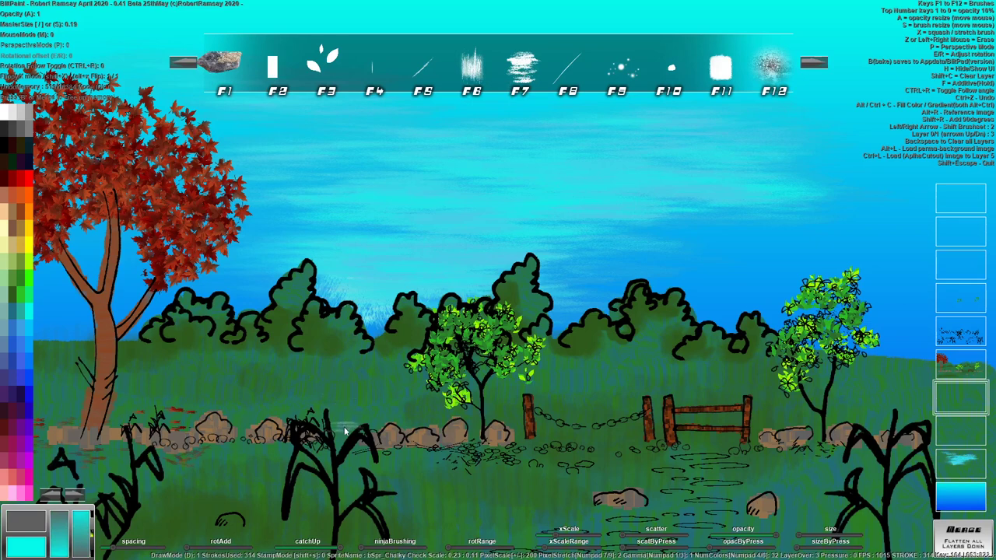
{"action": "key", "text": "["}
{"action": "key", "text": "["}
{"action": "key", "text": "["}
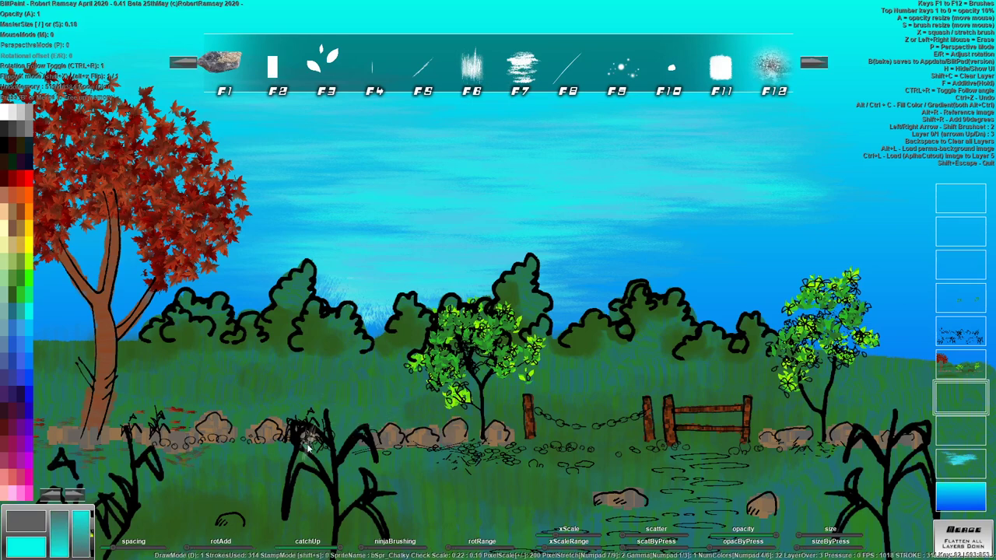
{"action": "key", "text": "]"}
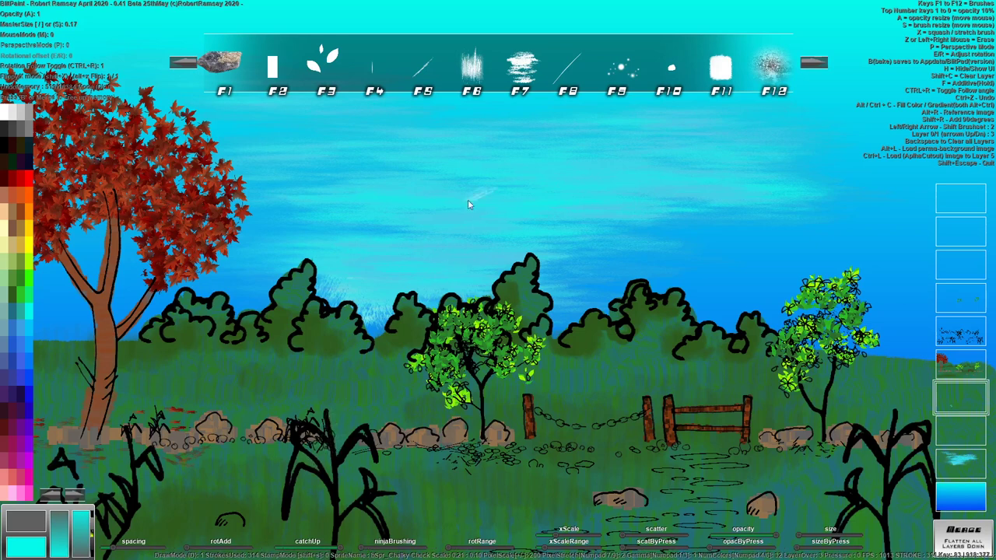
{"action": "right_click", "coordinate": [474, 340]}
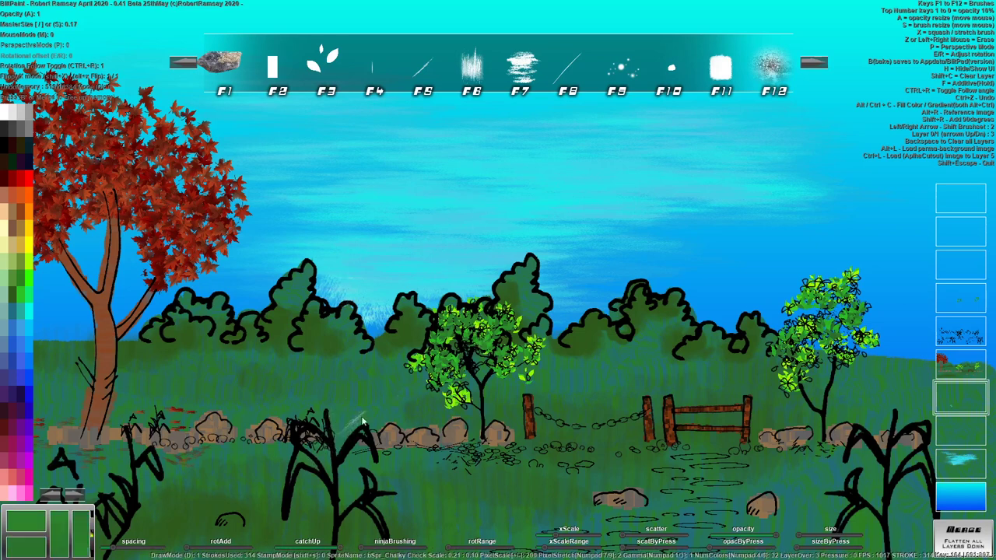
{"action": "right_click", "coordinate": [478, 327]}
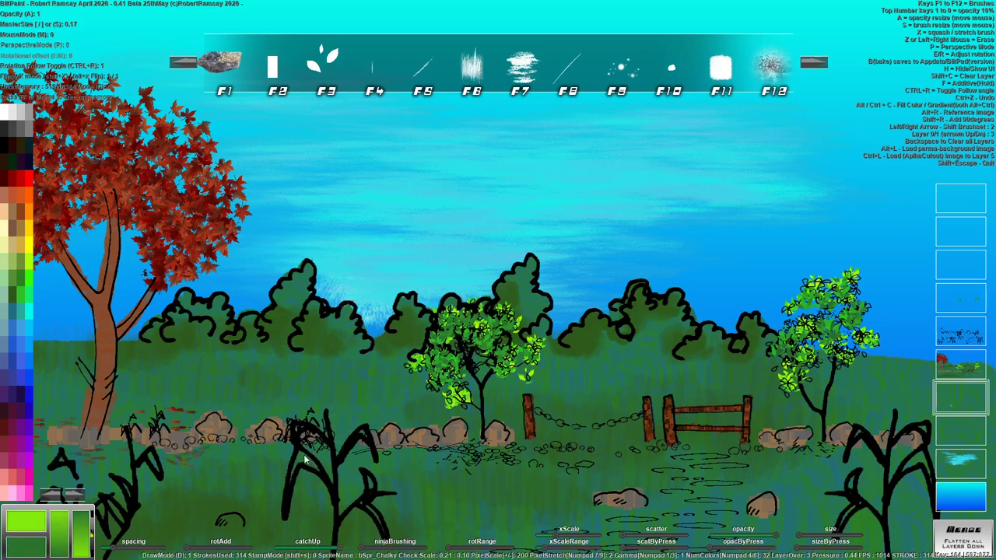
- Brush green chalky strokes on layer 4 around the centre-left and right foreground plants' leaves, and hide the interface
{"action": "left_click", "coordinate": [959, 371]}
{"action": "left_click_drag", "start_coordinate": [308, 422], "coordinate": [300, 465]}
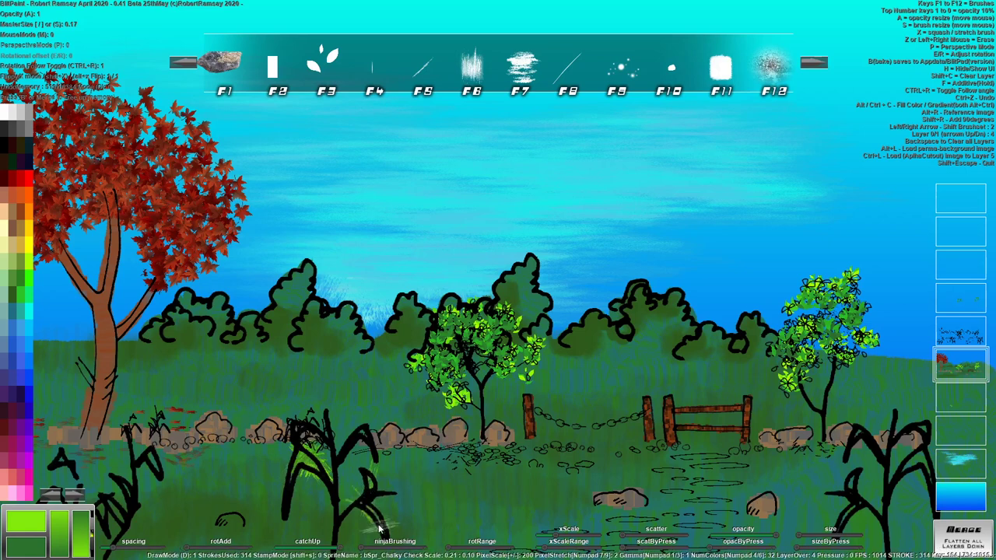
{"action": "left_click_drag", "start_coordinate": [378, 490], "coordinate": [372, 463]}
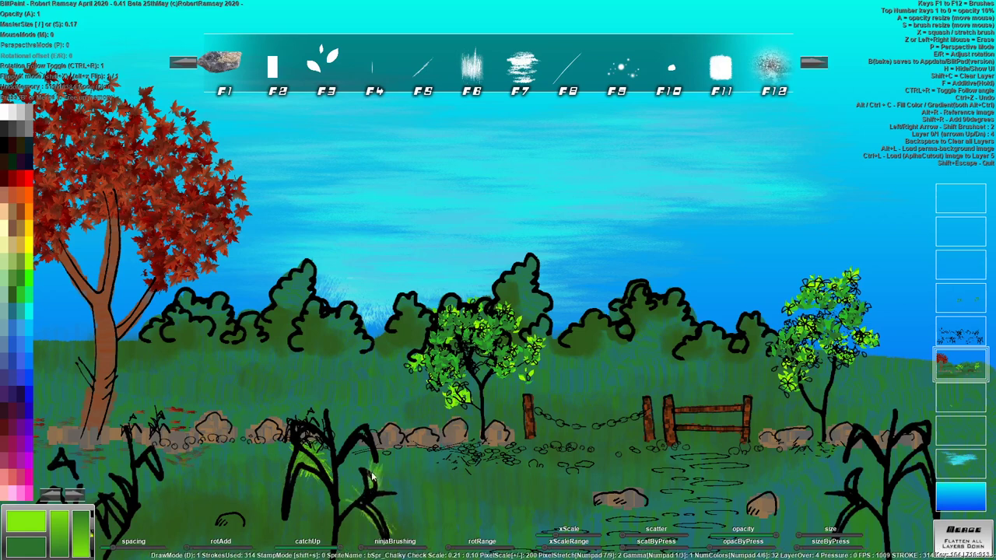
{"action": "left_click", "coordinate": [858, 442]}
{"action": "key", "text": "h"}
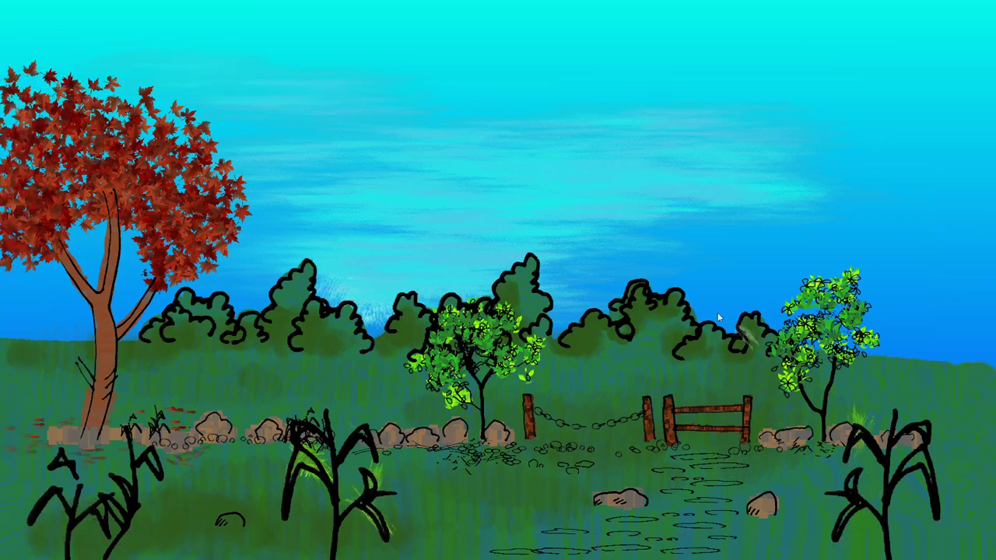